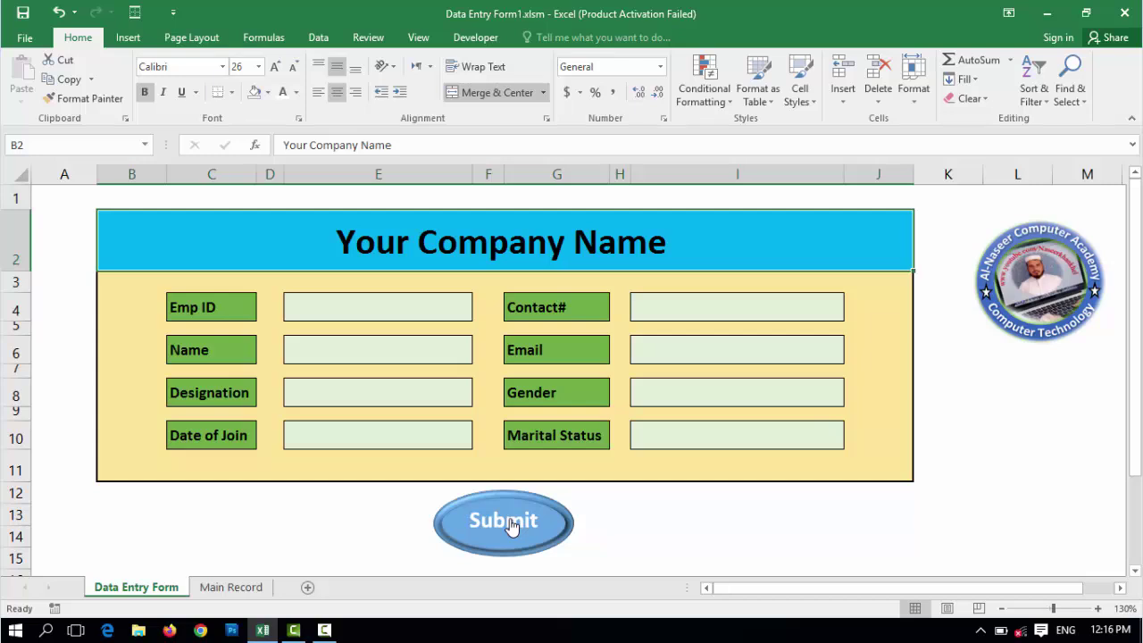
# - Check Main Record, return to the form, and enter Emp ID A103 and the employee's name
pyautogui.click(232, 589)
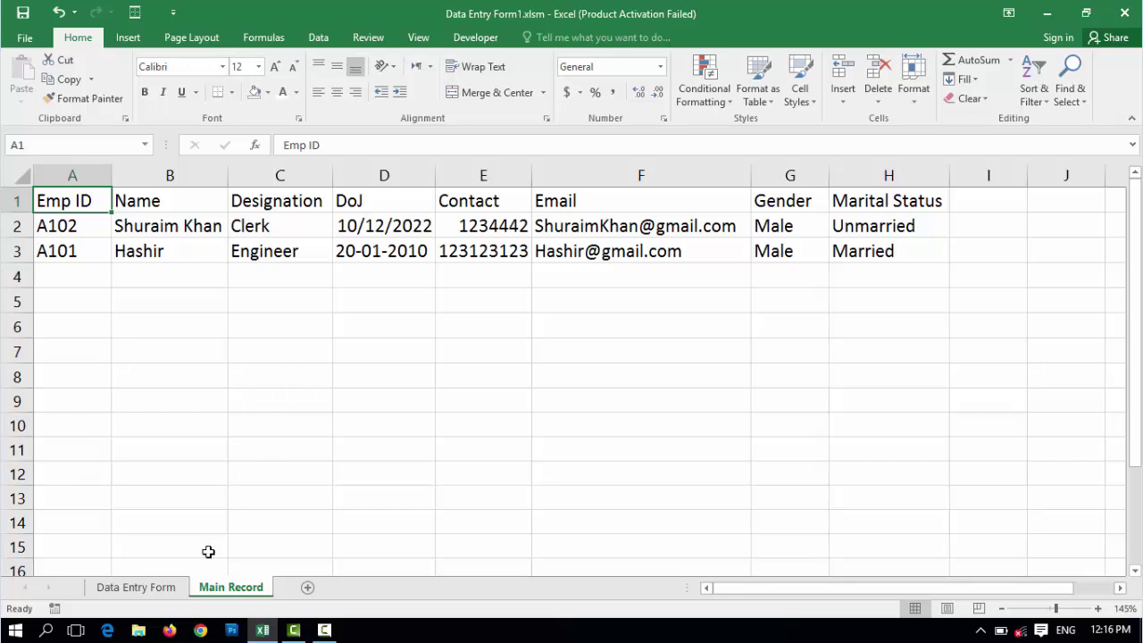
pyautogui.click(152, 588)
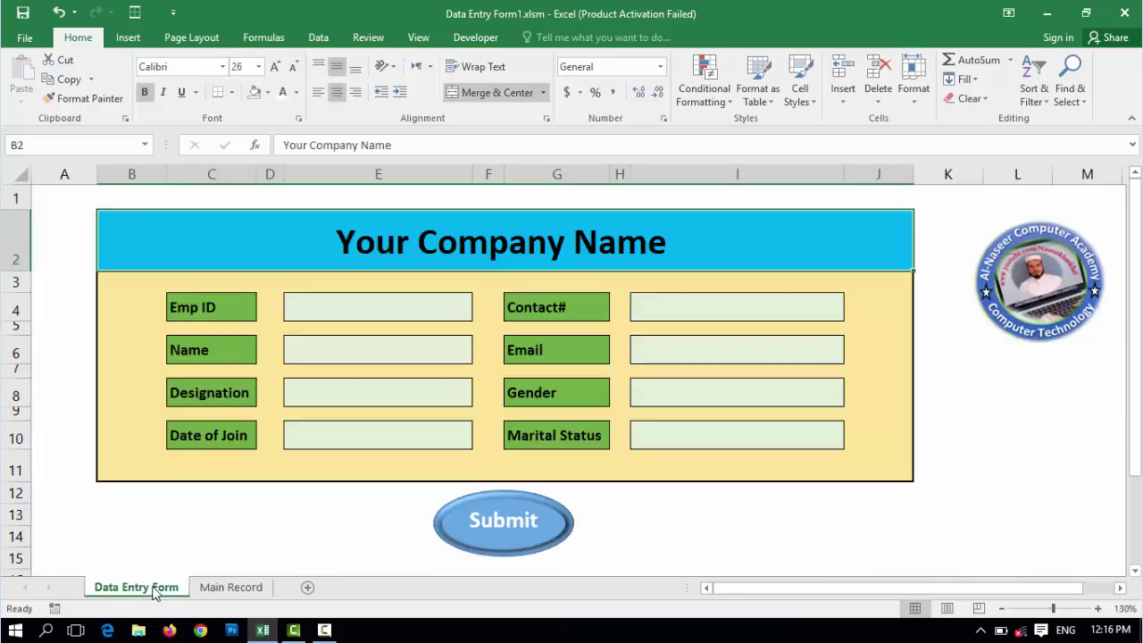
pyautogui.click(374, 310)
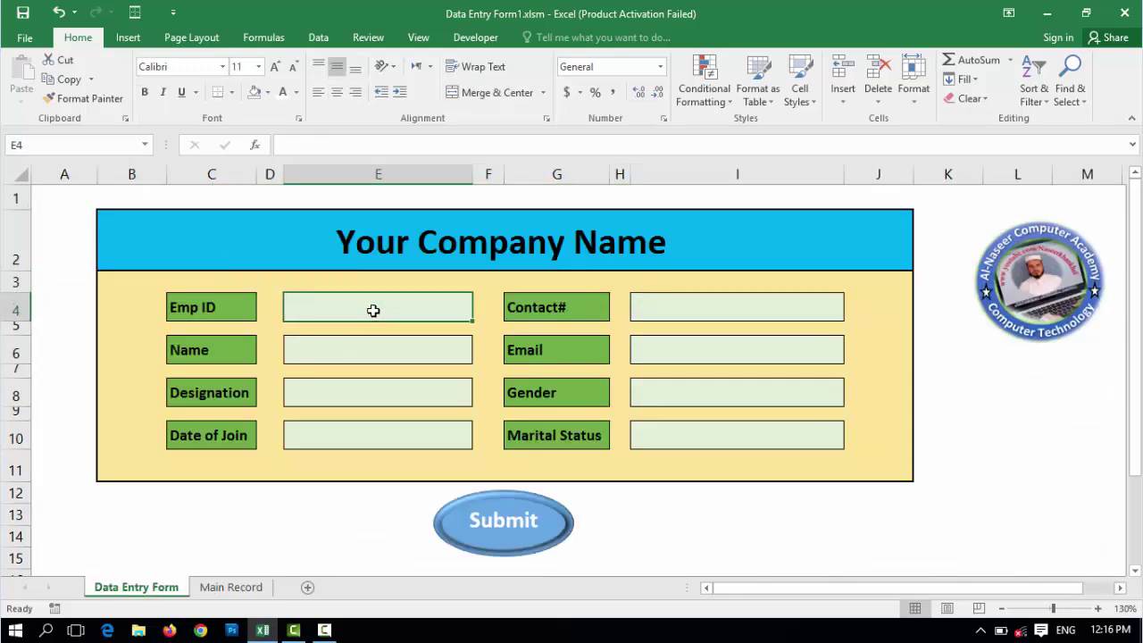
pyautogui.write('A103')
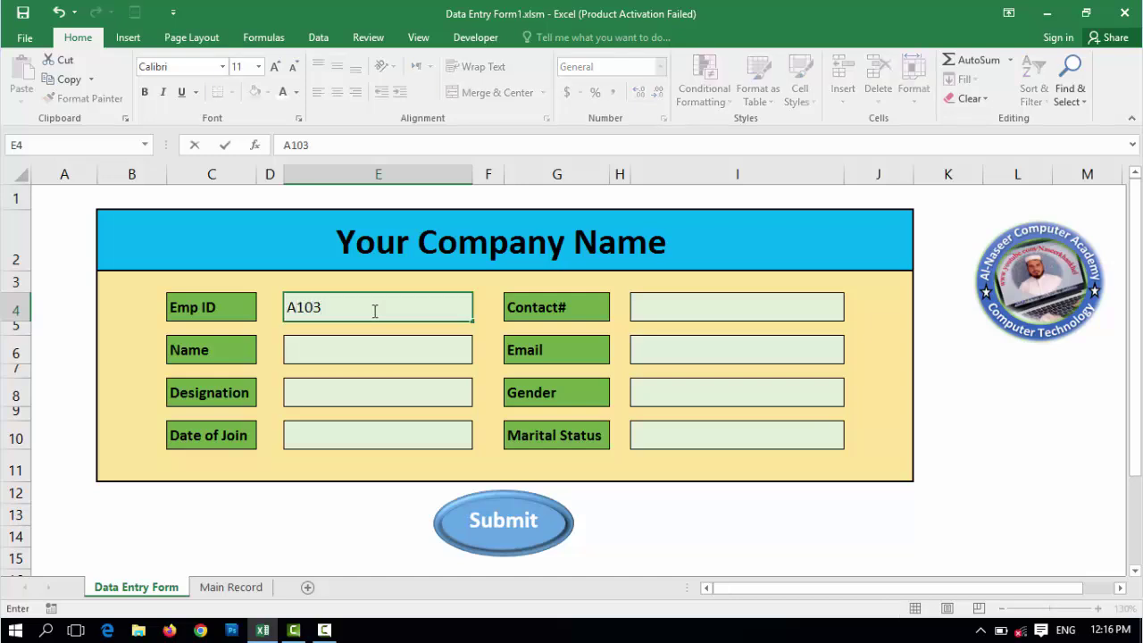
pyautogui.press('Return')
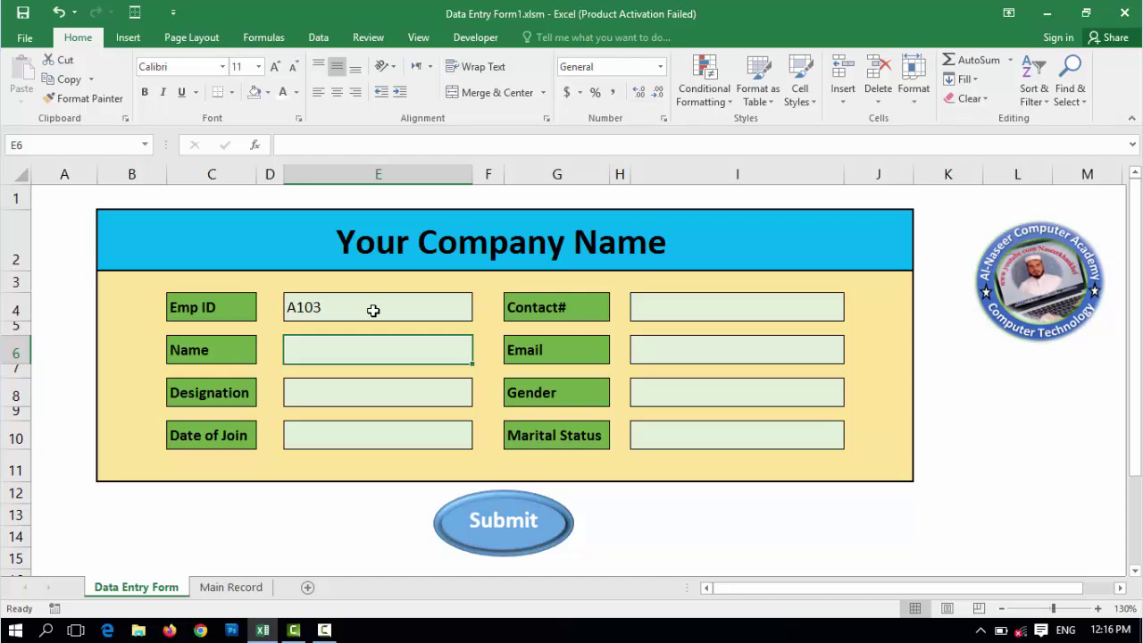
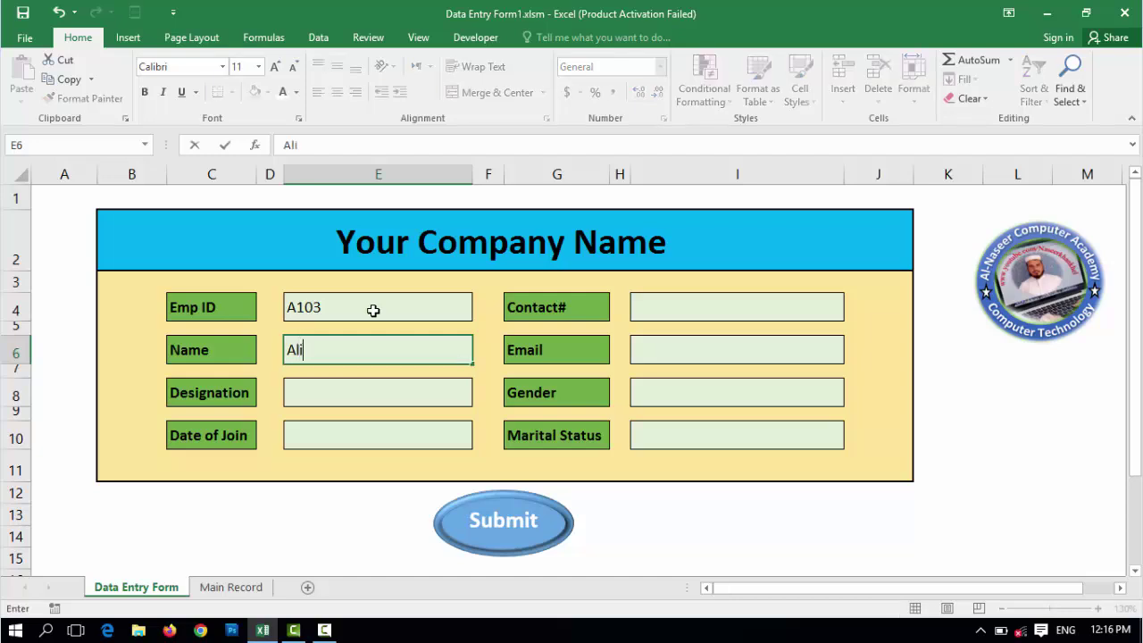
pyautogui.press('Return')
pyautogui.press('Return')
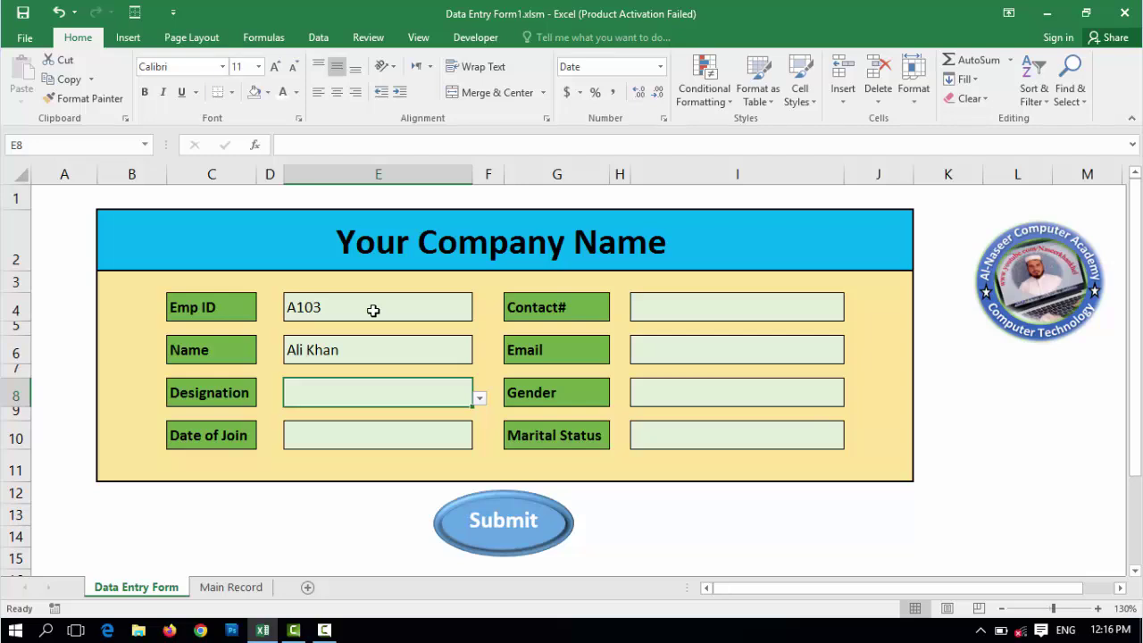
# - Choose Accountant, set join date 20-12-2021, and enter the contact number and e-mail
pyautogui.click(480, 399)
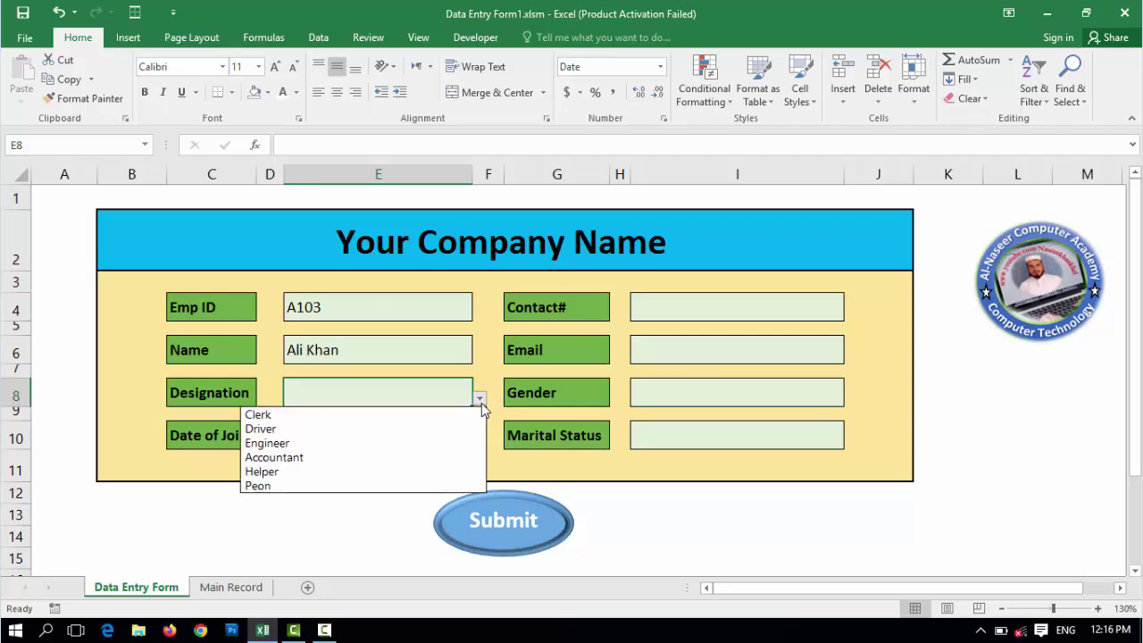
pyautogui.click(427, 458)
pyautogui.click(414, 439)
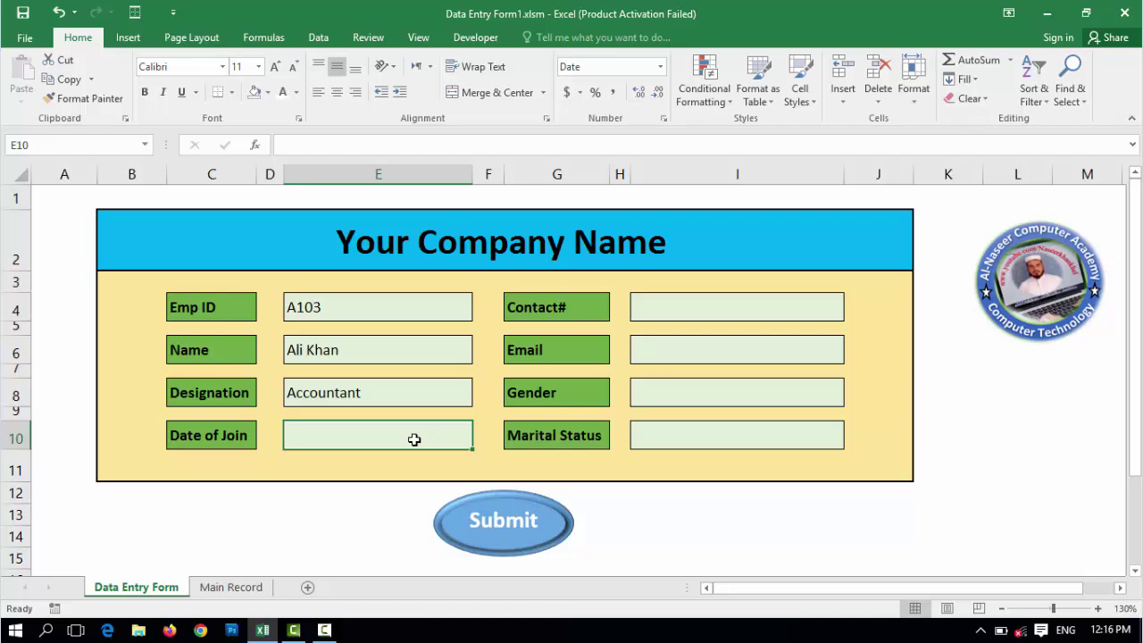
pyautogui.write('20-')
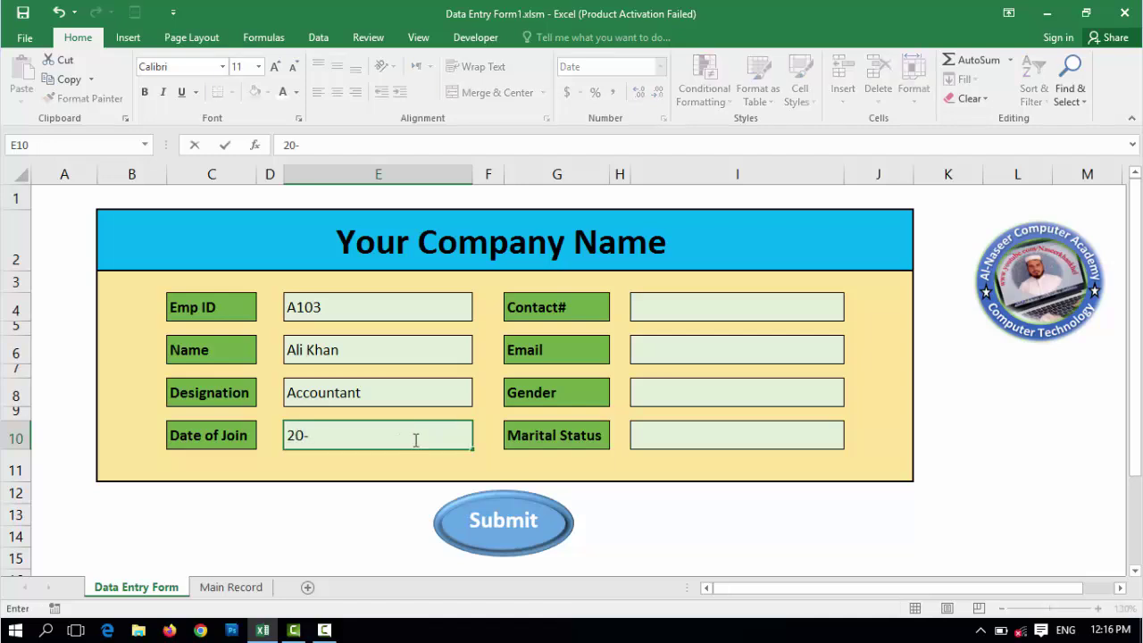
pyautogui.write('12-2021')
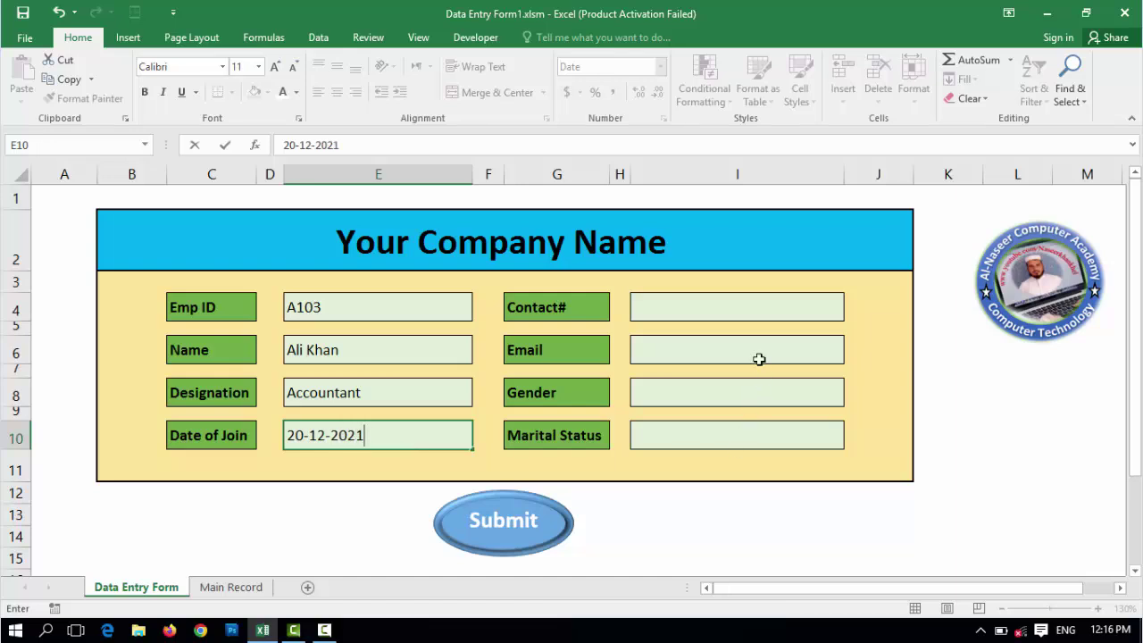
pyautogui.click(717, 312)
pyautogui.write('1233123123')
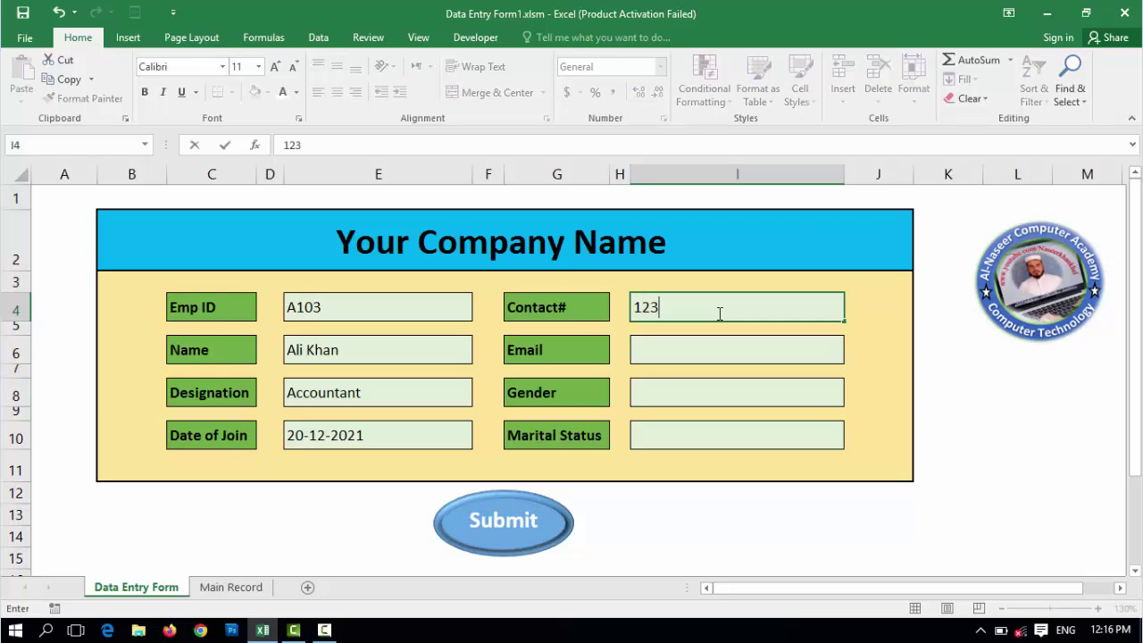
pyautogui.click(720, 350)
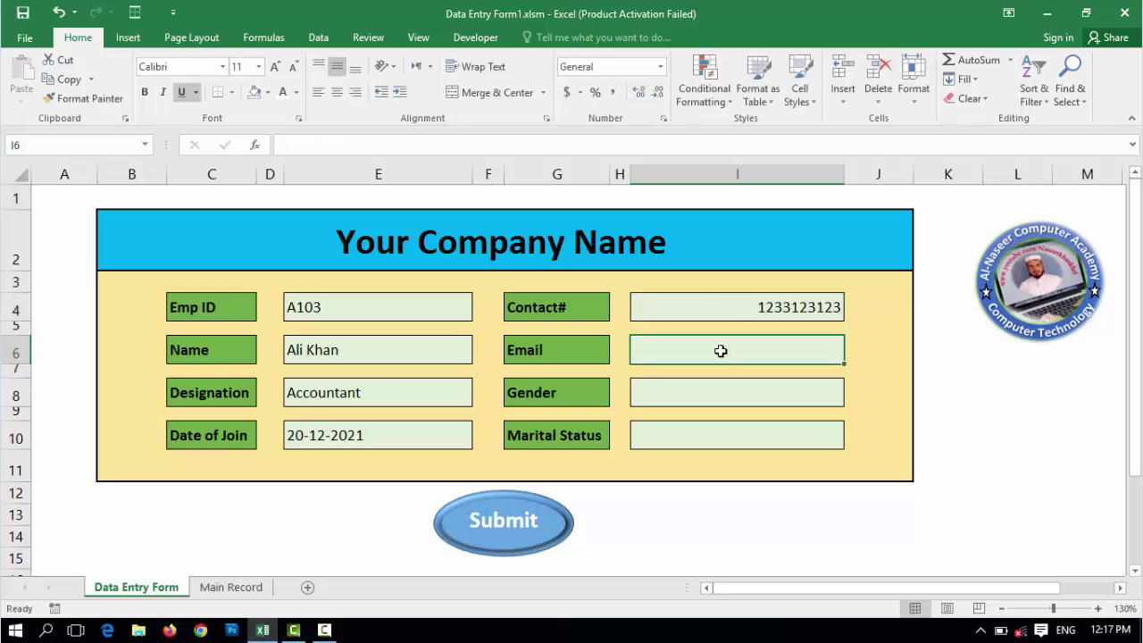
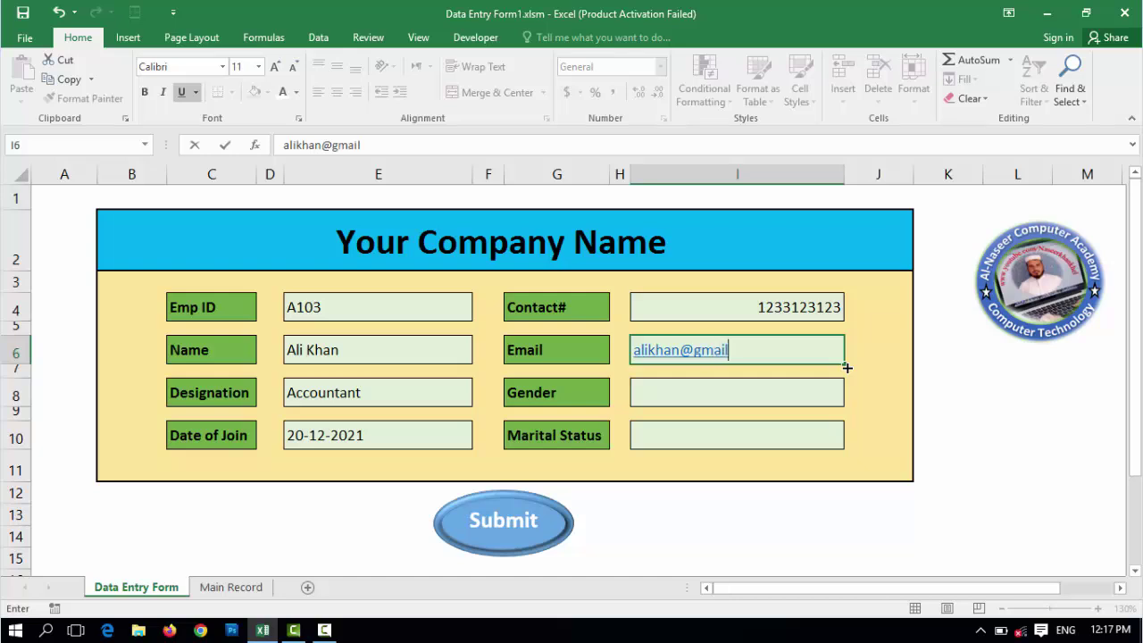
pyautogui.press('Return')
pyautogui.press('Return')
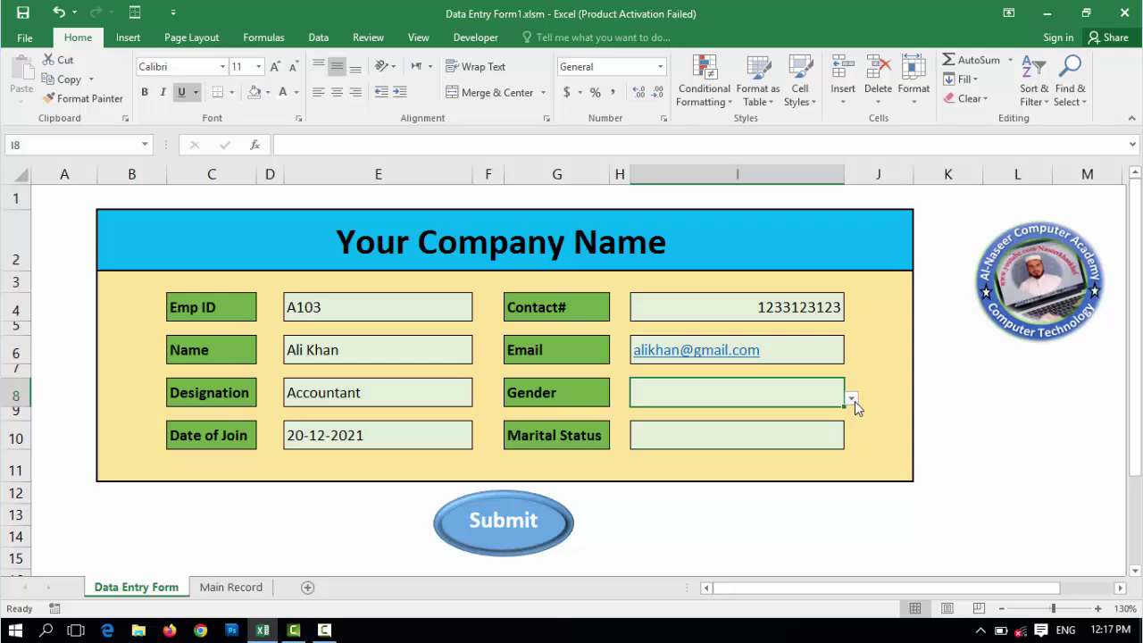
# - Set Gender to Male and Marital Status to Unmarried from the dropdowns
pyautogui.click(852, 399)
pyautogui.click(805, 418)
pyautogui.click(778, 434)
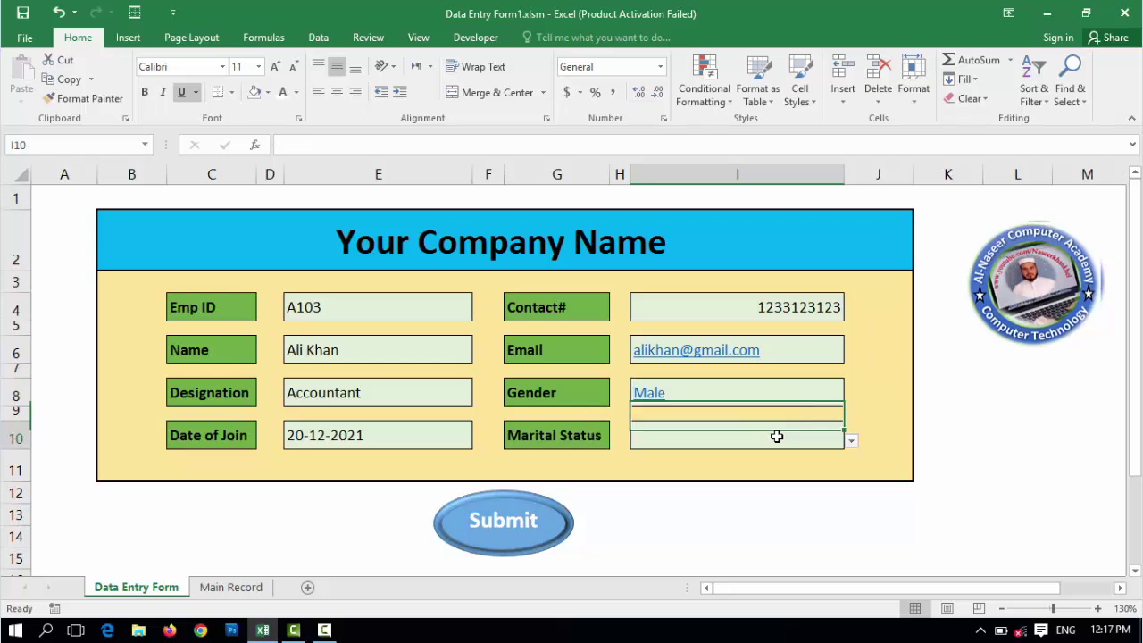
pyautogui.click(851, 443)
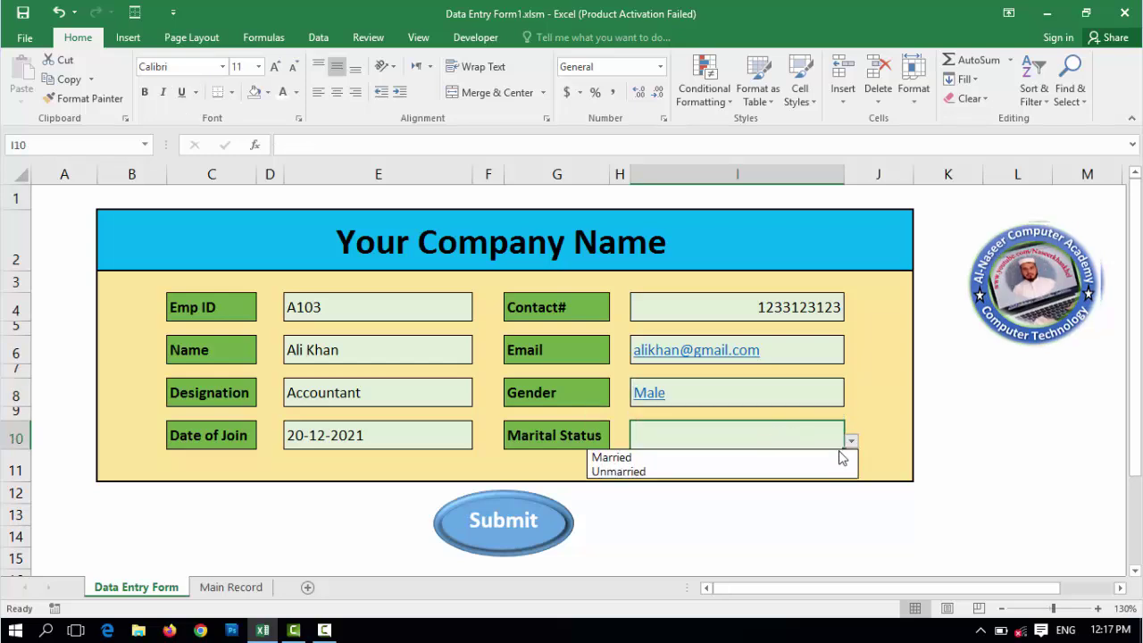
pyautogui.click(820, 470)
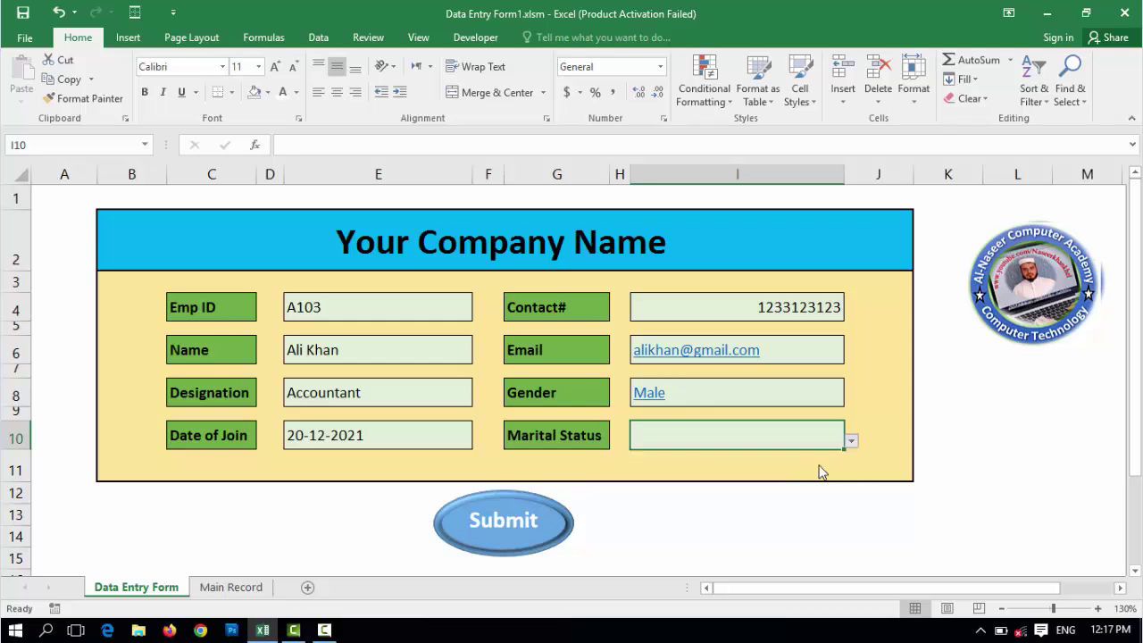
# - Submit the A103 entry, confirm it on Main Record, and start a new blank workbook
pyautogui.click(505, 527)
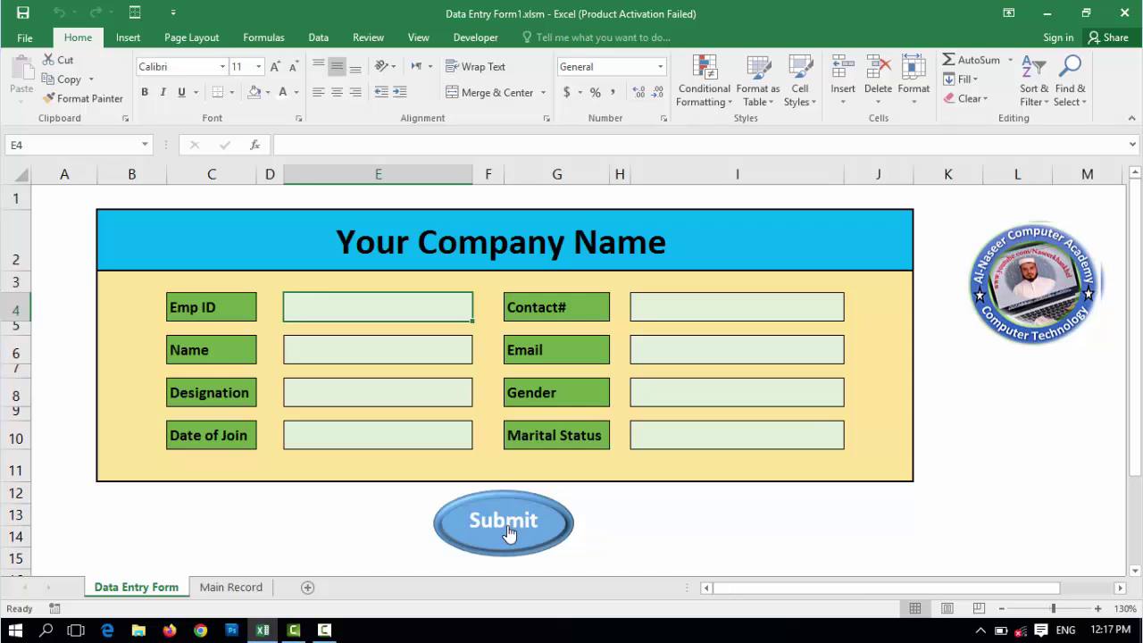
pyautogui.click(232, 589)
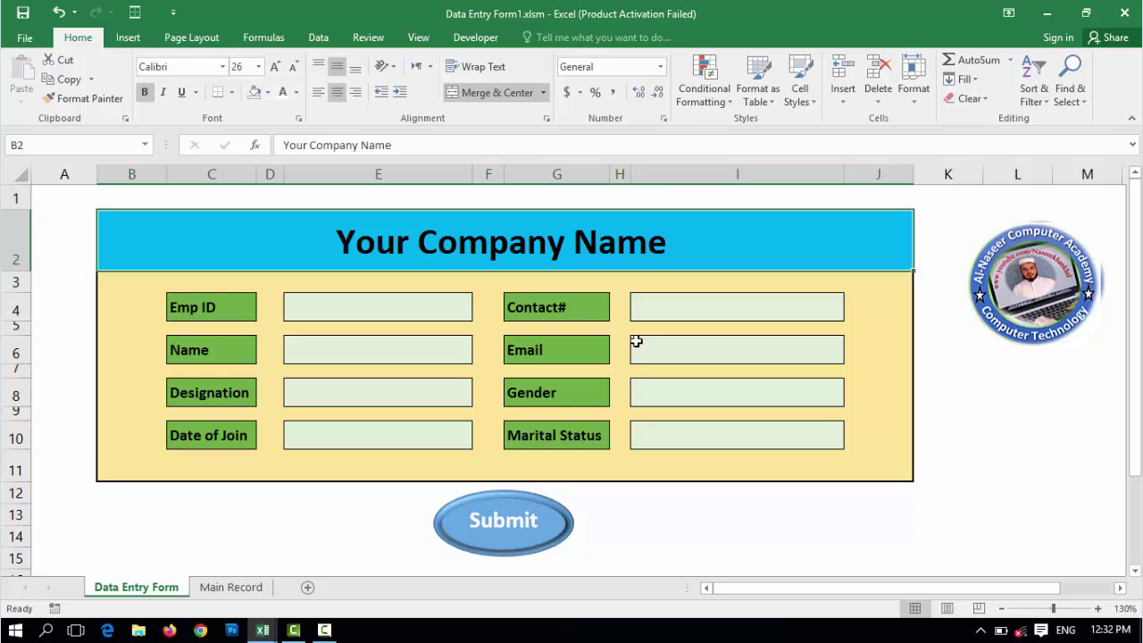
pyautogui.hotkey('ctrl', 'n')
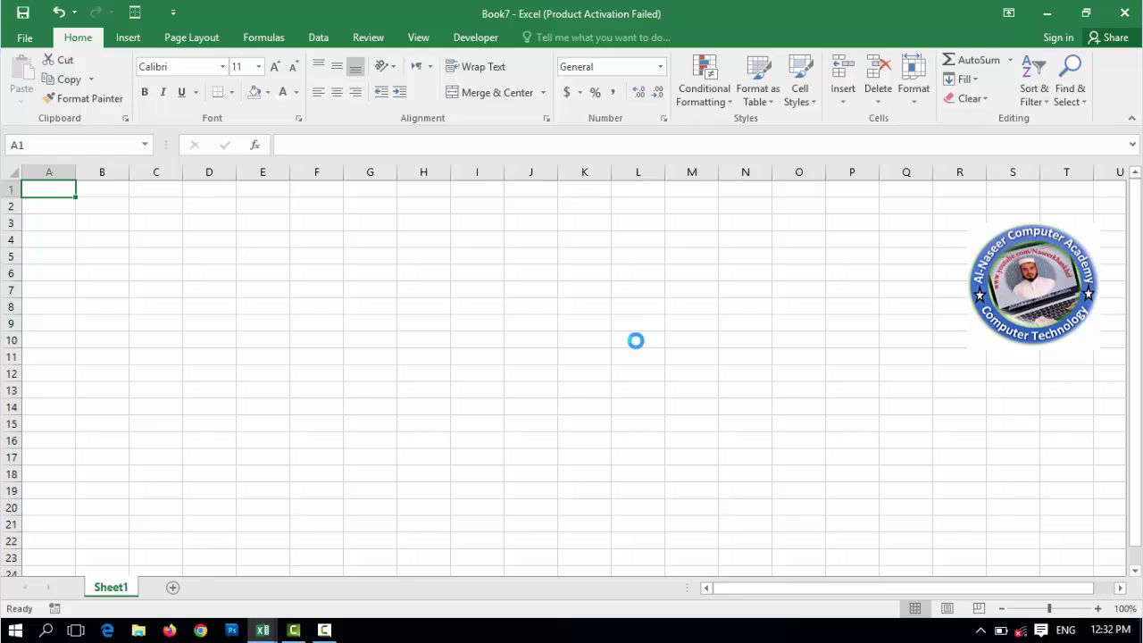
# - Merge and center B2:I2 and enter the title 'Your Company Name'
pyautogui.keyDown('ctrl'); pyautogui.scroll(4, 636, 341); pyautogui.keyUp('ctrl')
pyautogui.moveTo(176, 237); pyautogui.dragTo(728, 232)
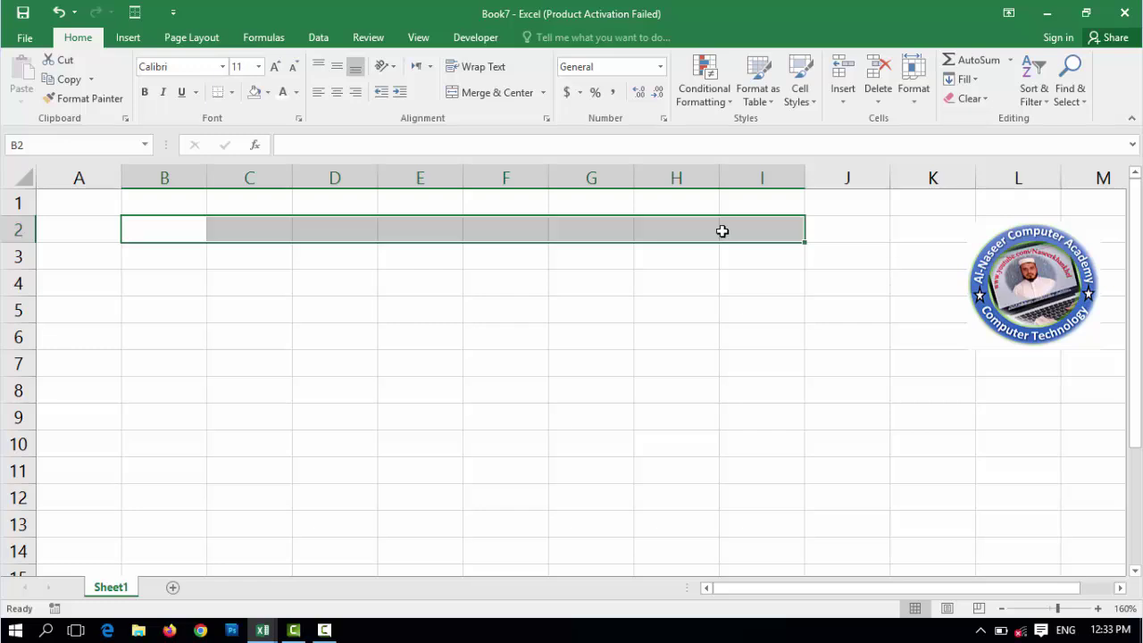
pyautogui.click(477, 96)
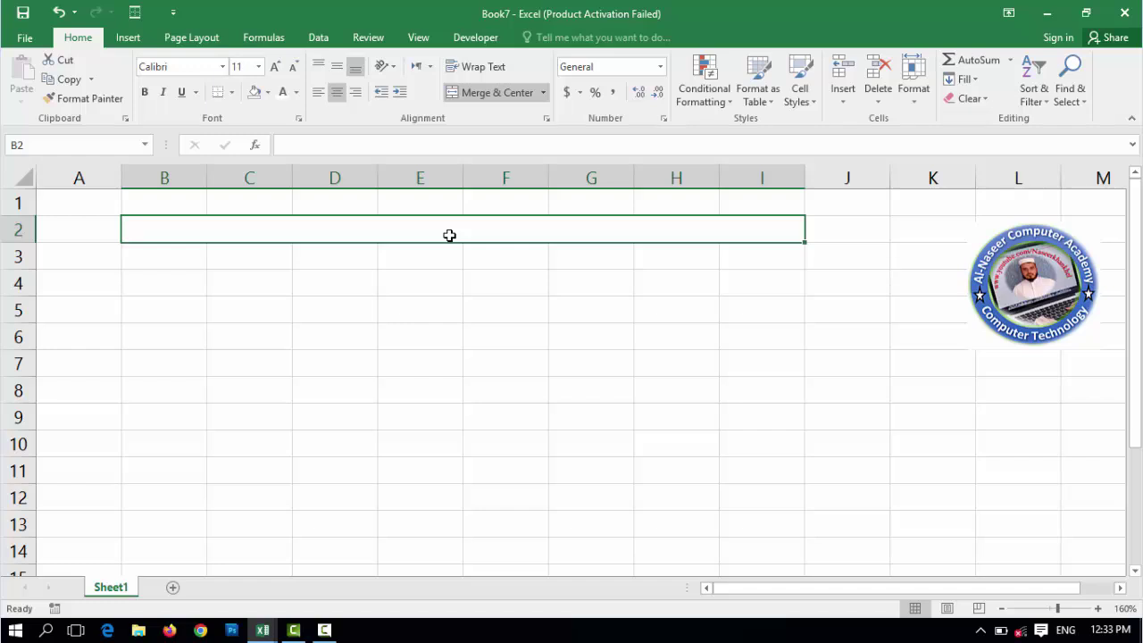
pyautogui.write('Y')
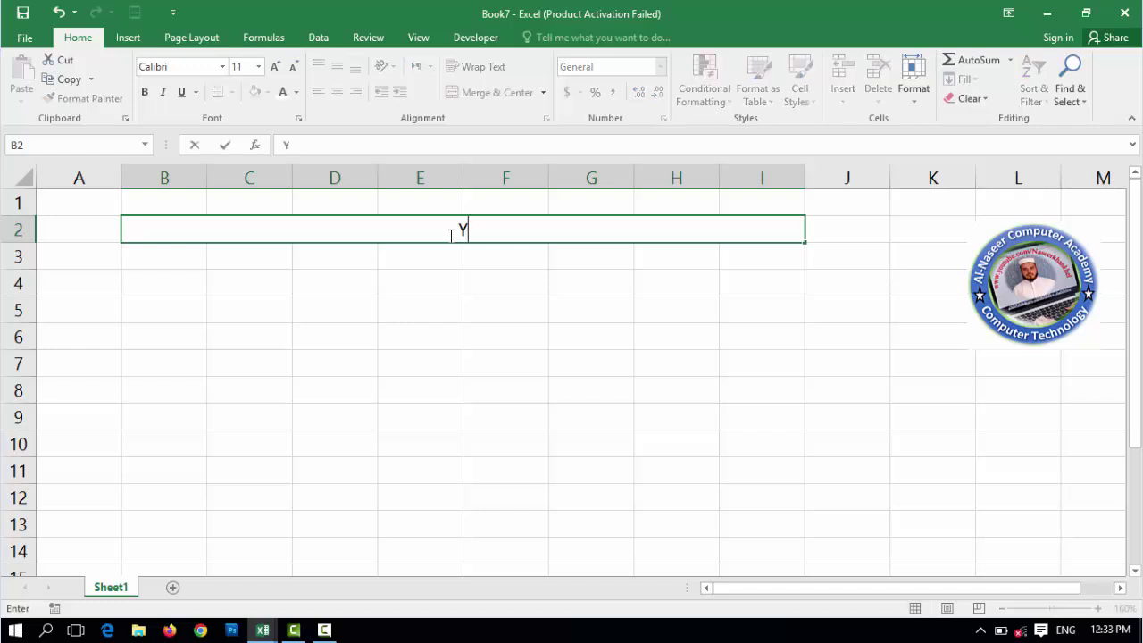
pyautogui.write('our Company Name')
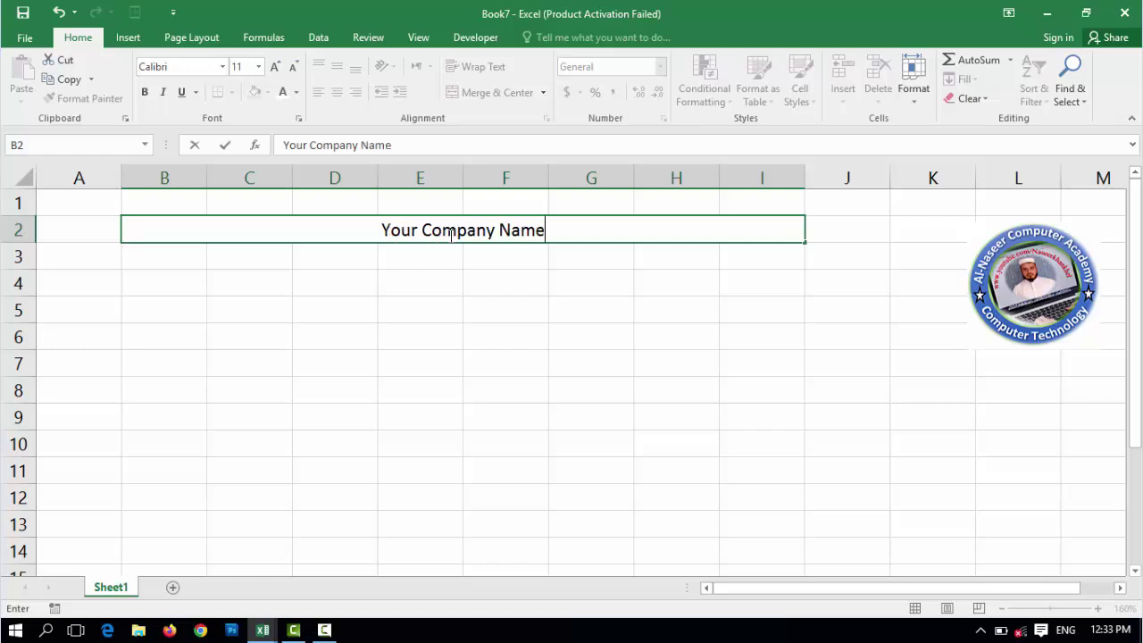
pyautogui.press('Return')
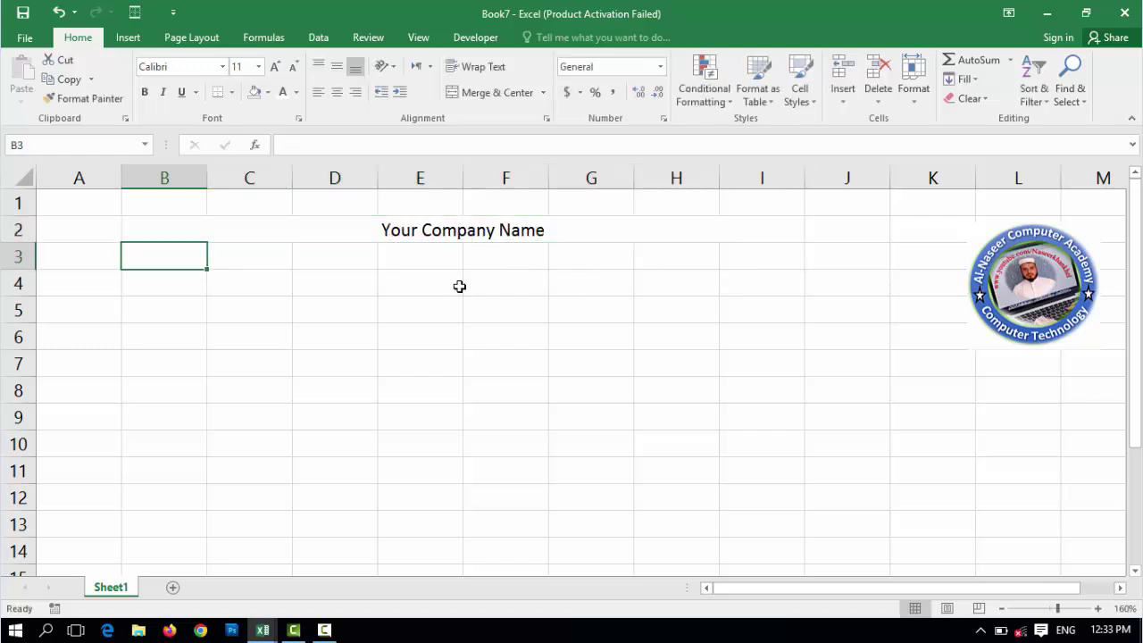
# - Enter labels Emp ID, Name, Designation and Date of Join down column C, rows 4–10
pyautogui.click(250, 266)
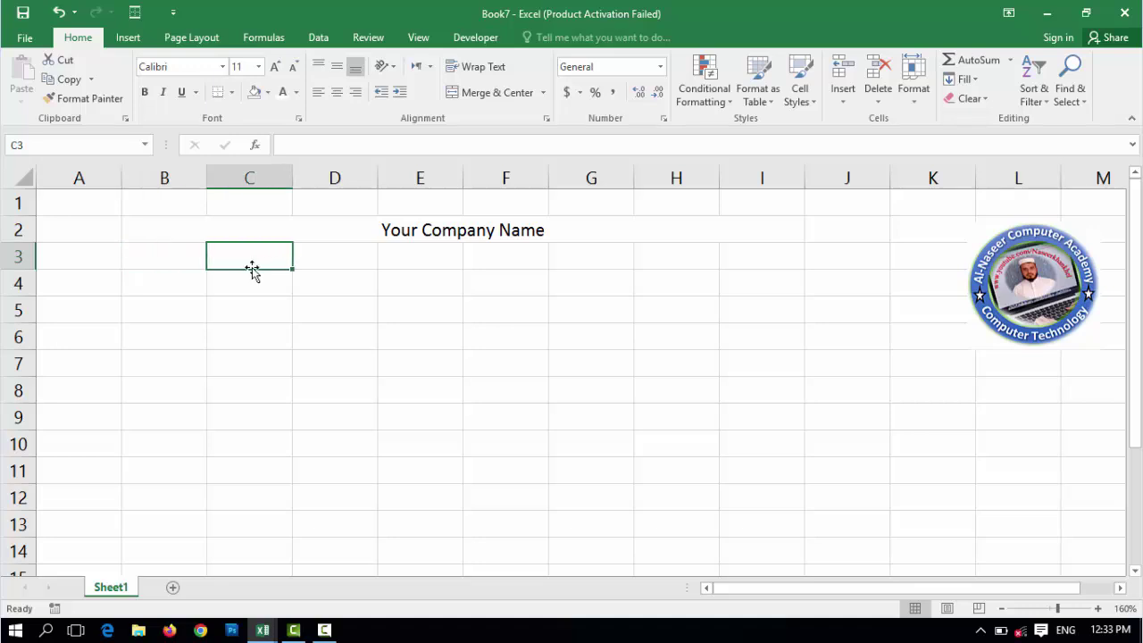
pyautogui.click(251, 281)
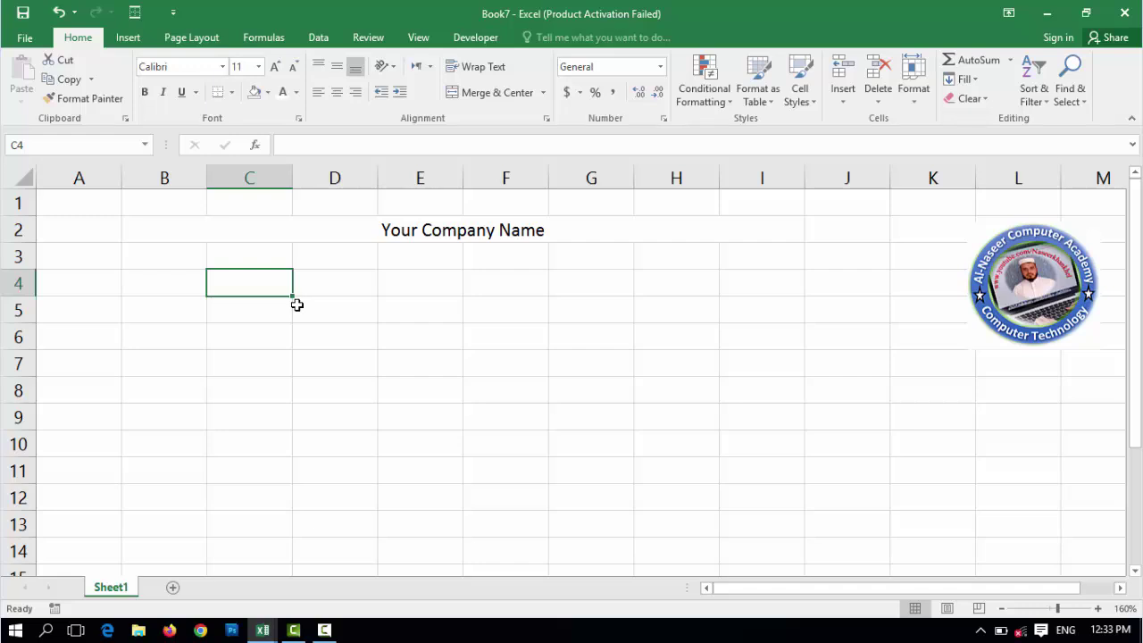
pyautogui.write('Emp ID')
pyautogui.hotkey('ctrl', 'Return')
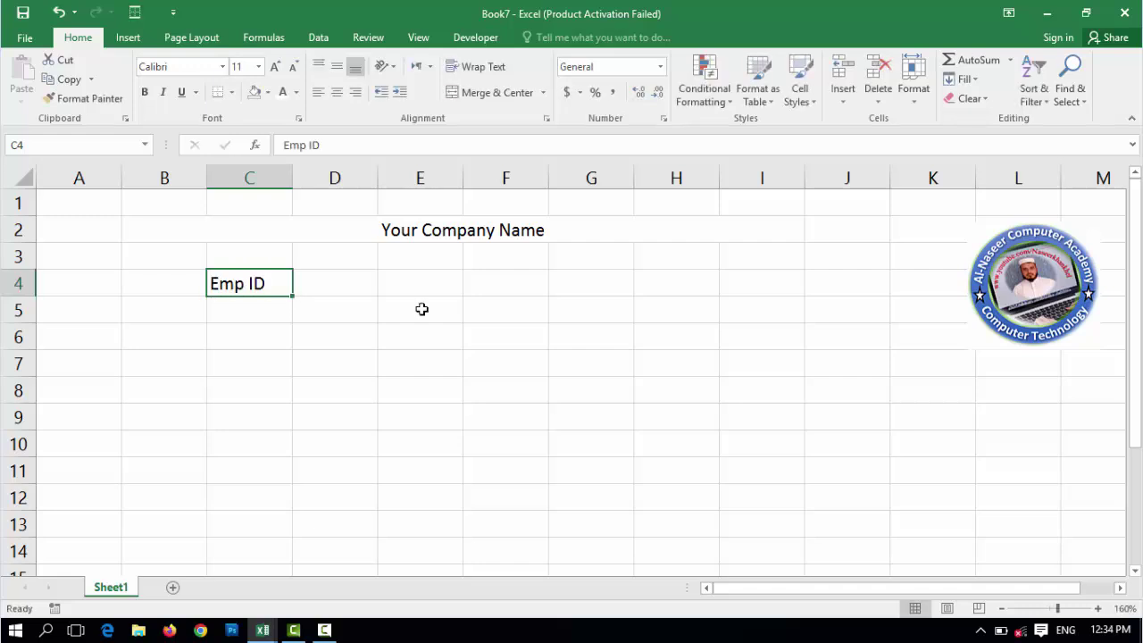
pyautogui.press('Down')
pyautogui.press('Down')
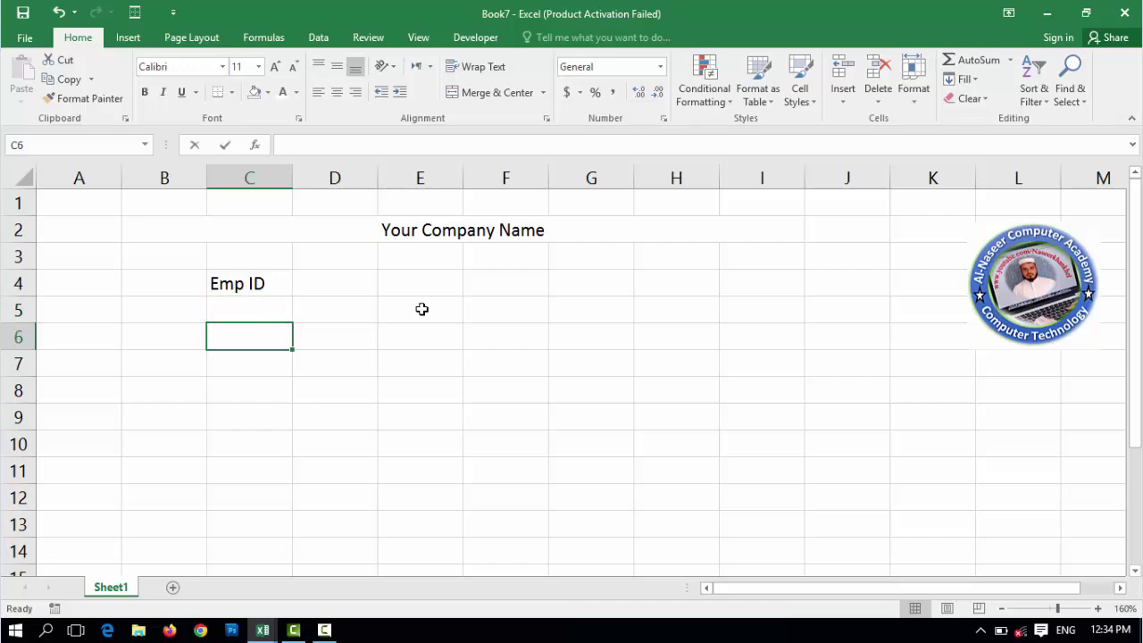
pyautogui.write('Name')
pyautogui.press('Return')
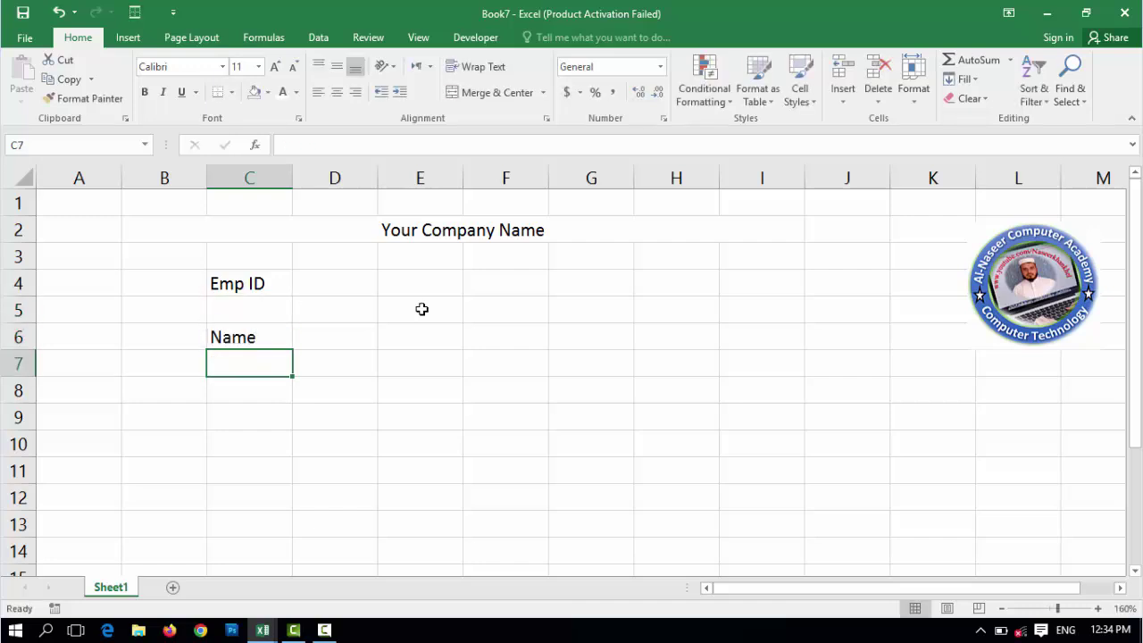
pyautogui.press('Down')
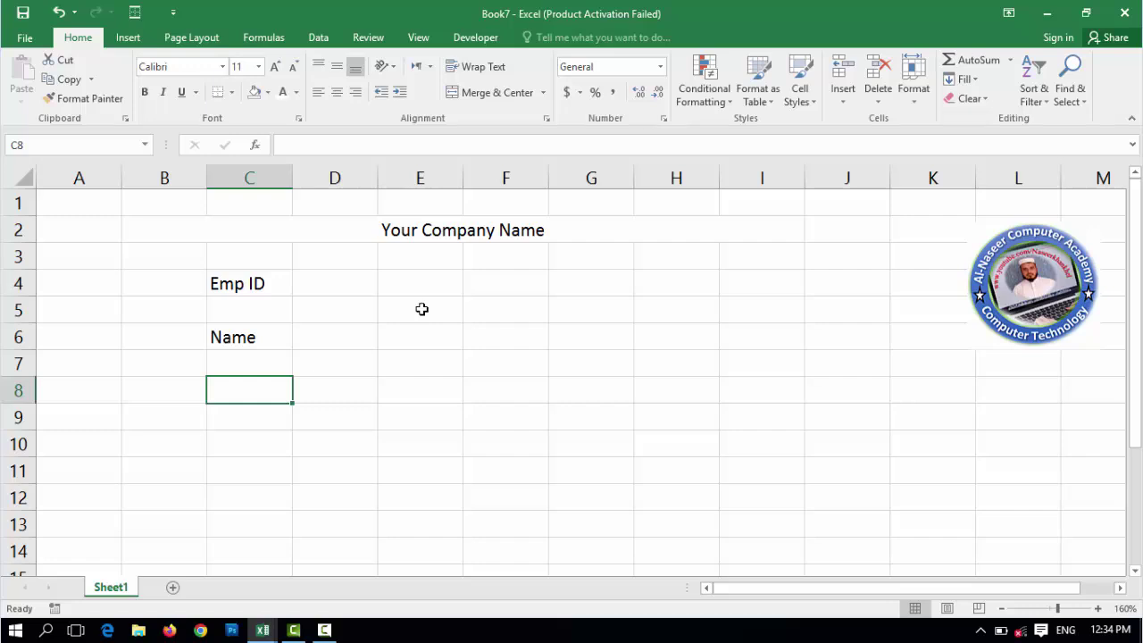
pyautogui.write('De')
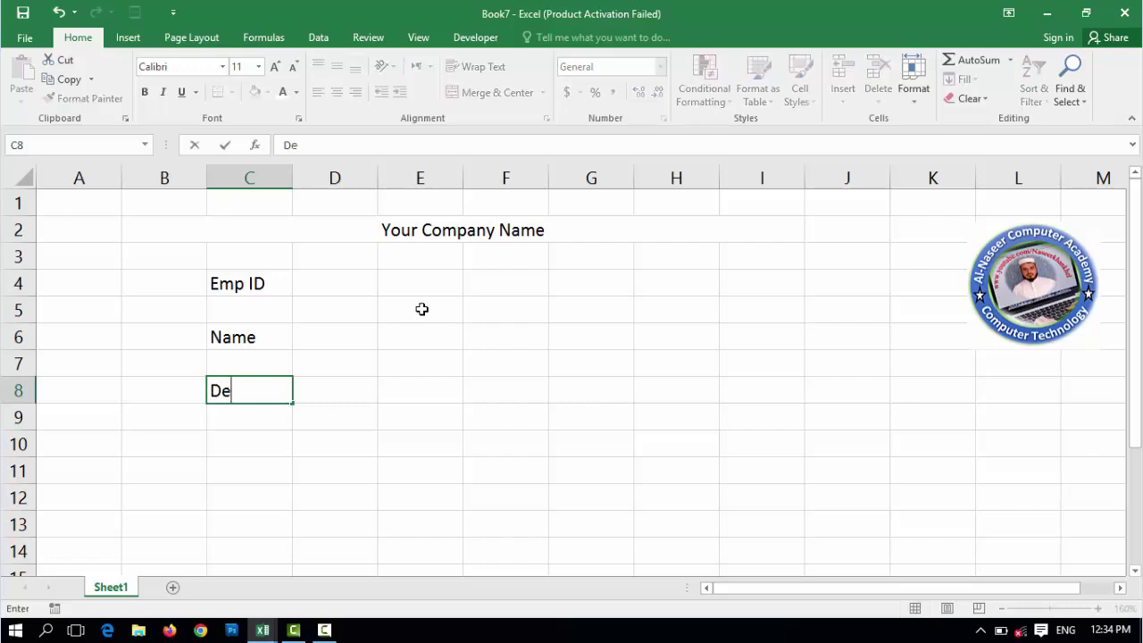
pyautogui.write('signation')
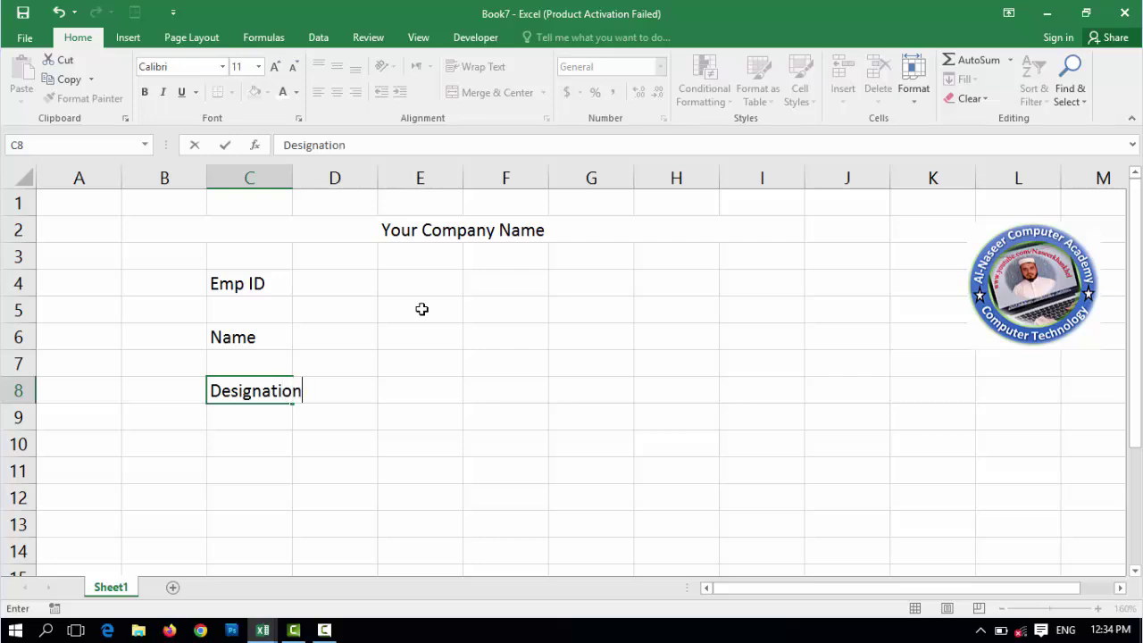
pyautogui.press('Return')
pyautogui.press('Down')
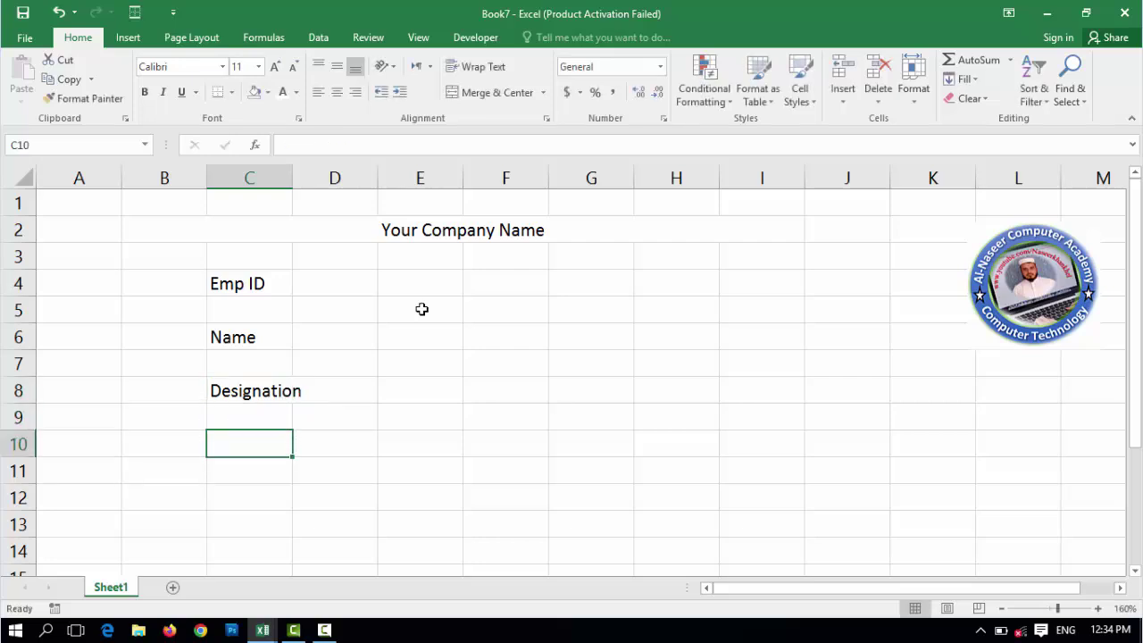
pyautogui.write('Date o')
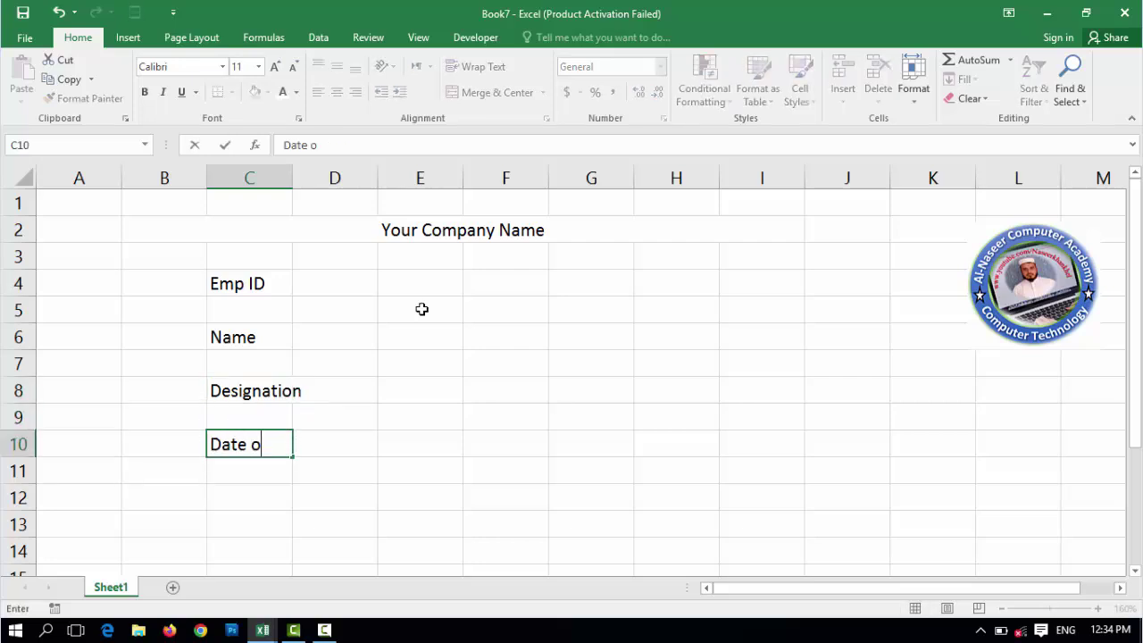
pyautogui.write('f Join')
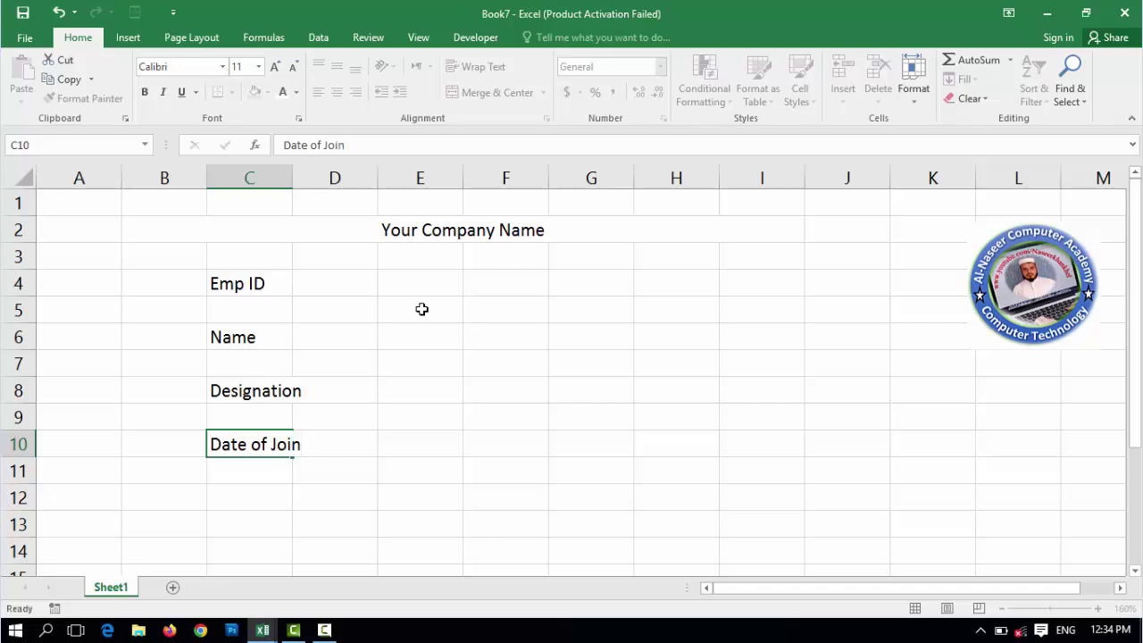
pyautogui.press('Return')
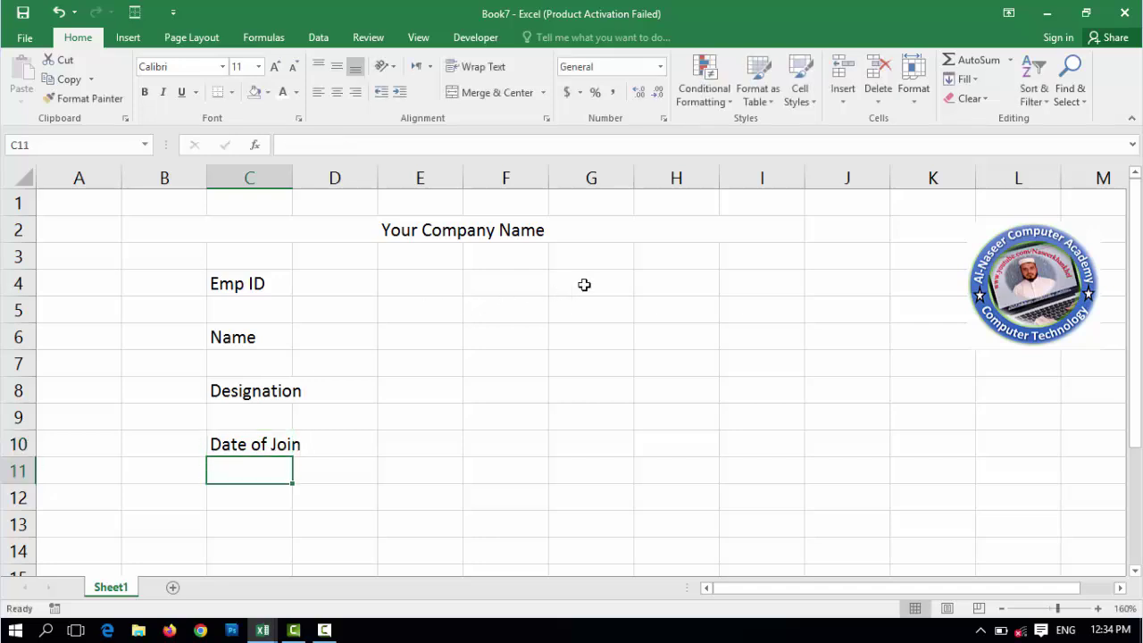
# - Enter labels Contact#, Email, Gender and Marital Status in G4–G10
pyautogui.click(584, 284)
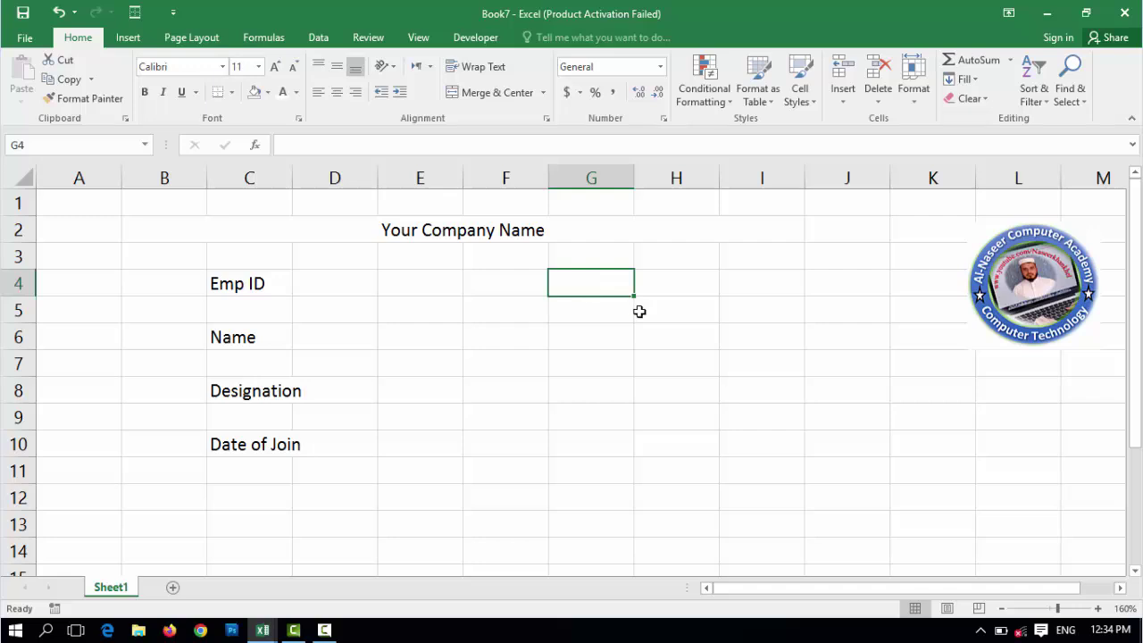
pyautogui.write('Contact')
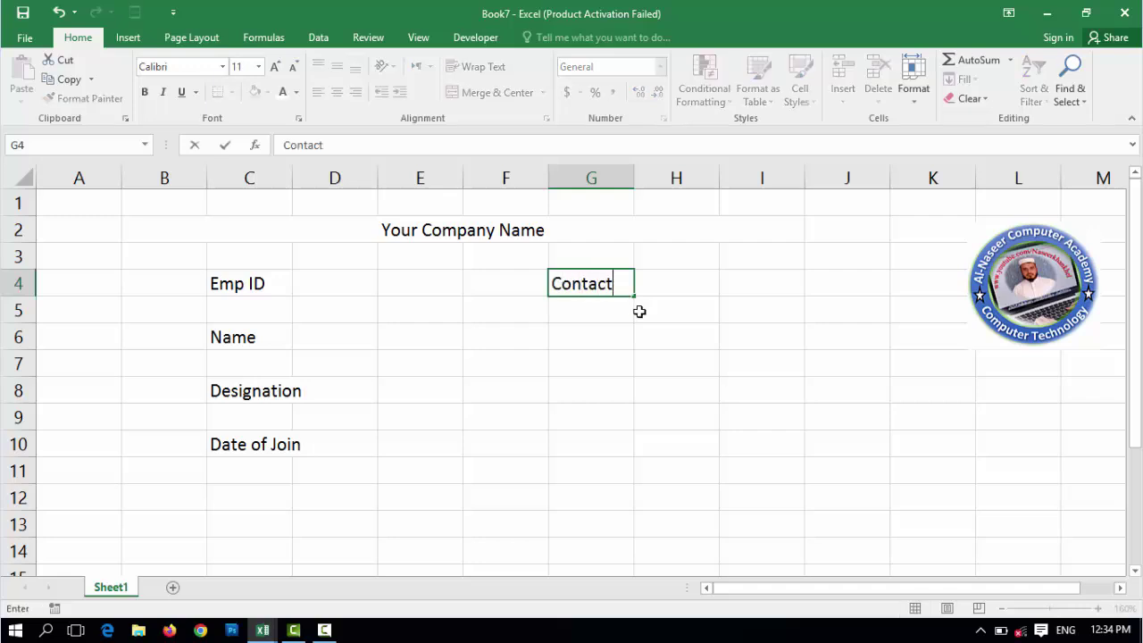
pyautogui.write('#')
pyautogui.hotkey('ctrl', 'Return')
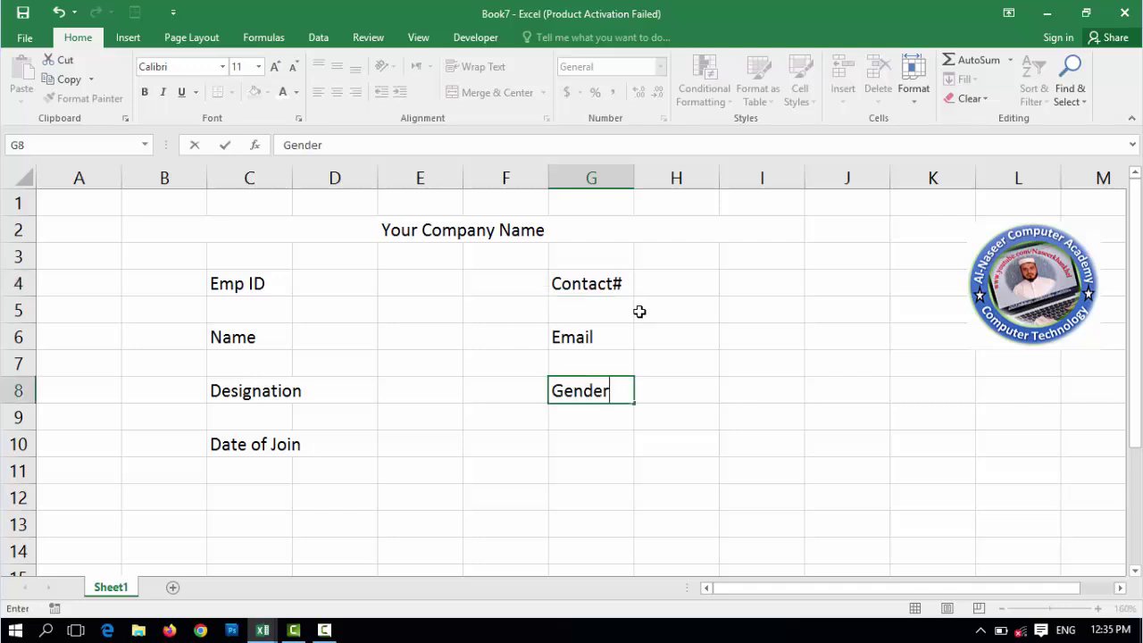
pyautogui.press('Down')
pyautogui.press('Down')
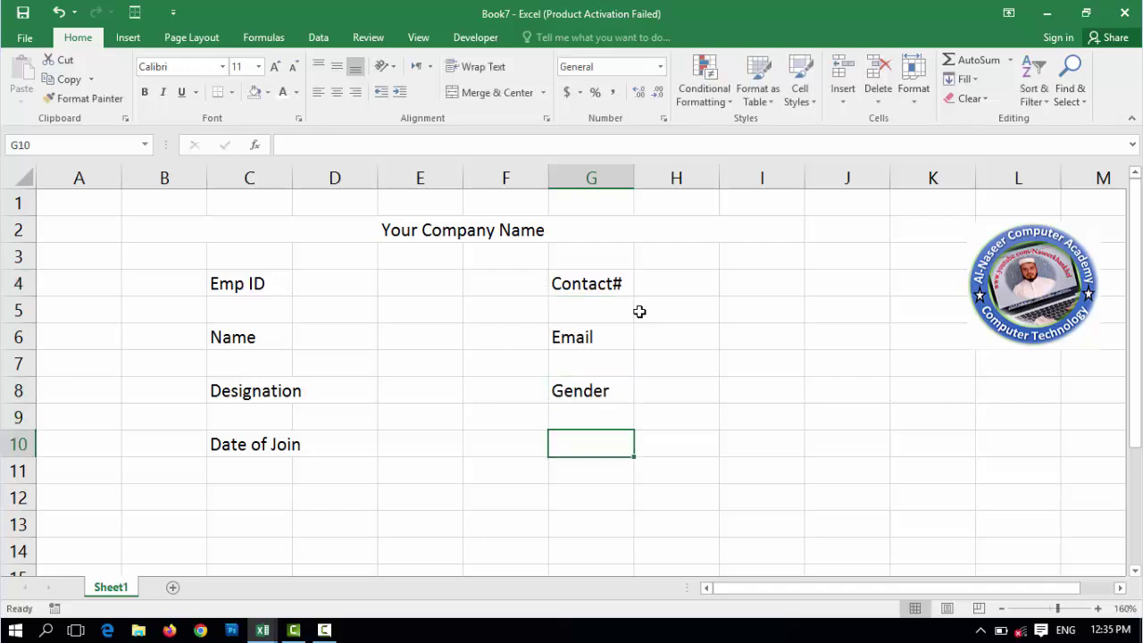
pyautogui.write('Marital Sta')
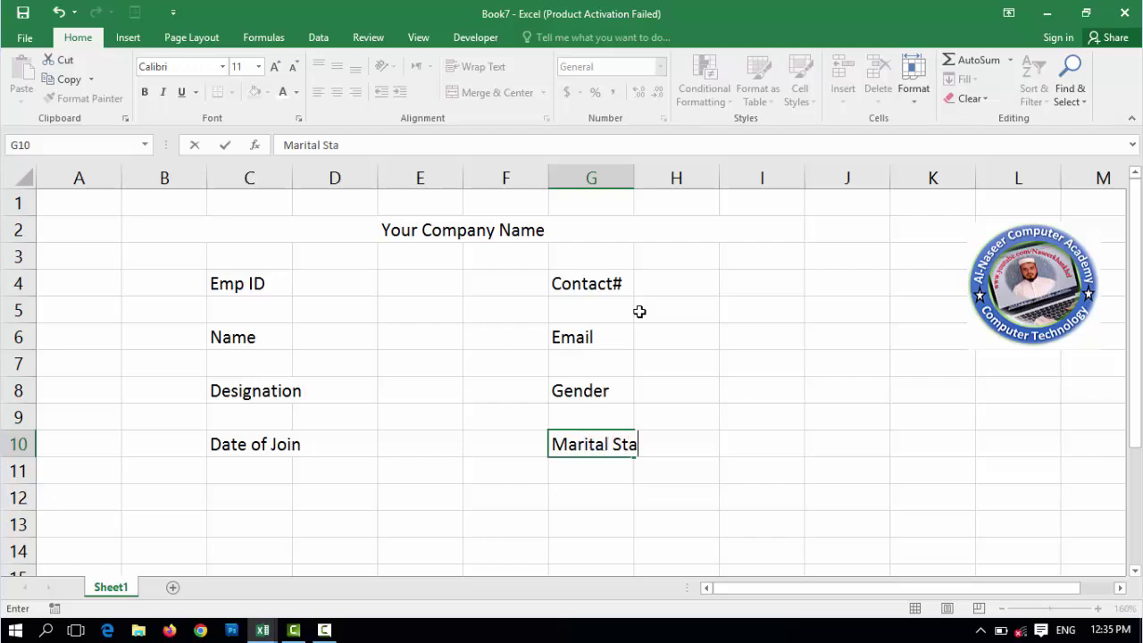
pyautogui.write('tus')
pyautogui.press('Return')
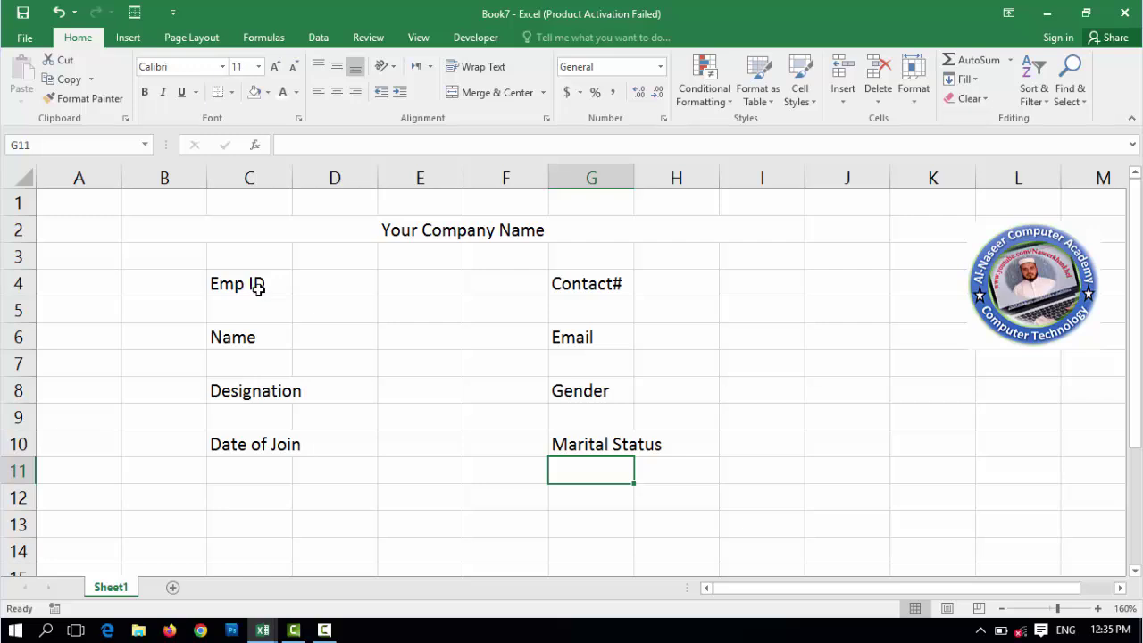
# - Widen columns C, E, G and H and narrow F so Marital Status fits
pyautogui.moveTo(378, 182); pyautogui.dragTo(316, 178)
pyautogui.moveTo(630, 183); pyautogui.dragTo(669, 183)
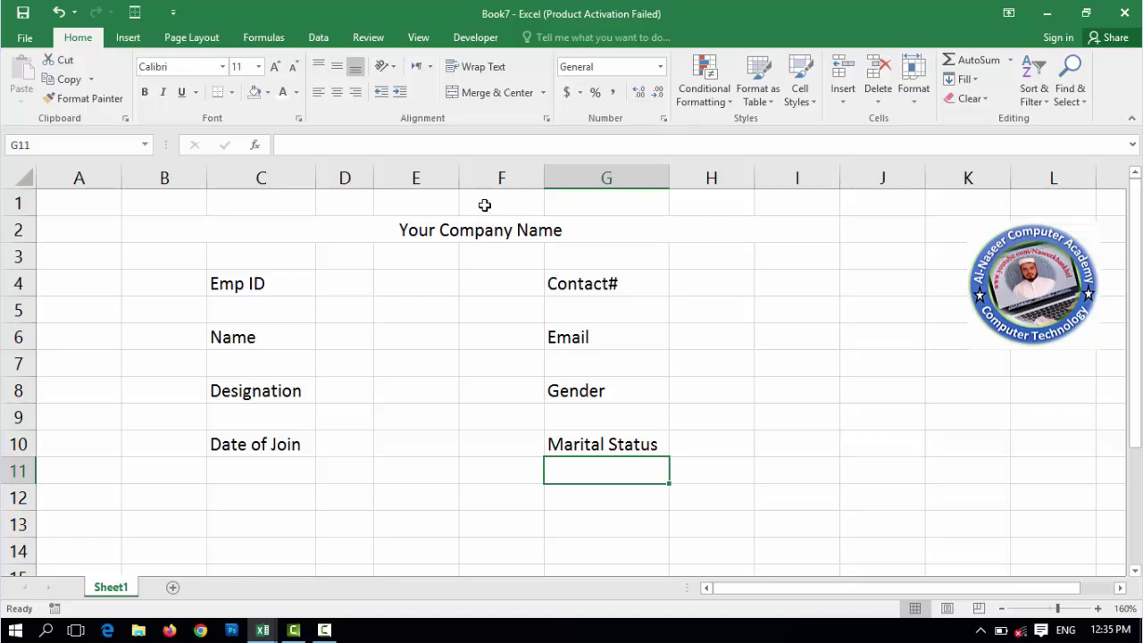
pyautogui.moveTo(460, 182); pyautogui.dragTo(537, 187)
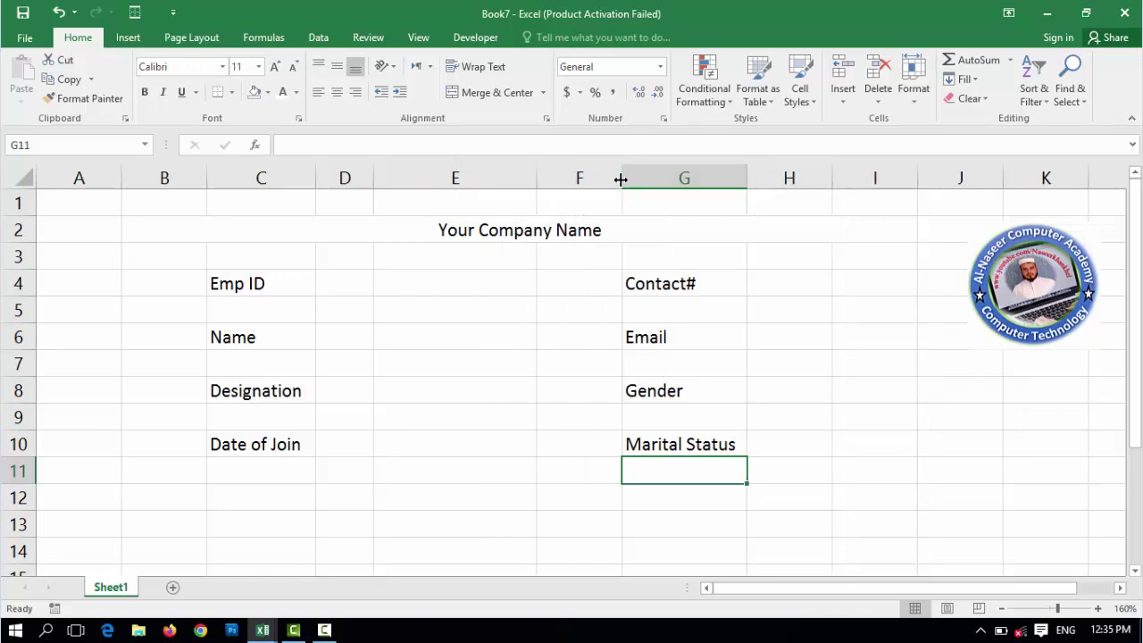
pyautogui.moveTo(621, 178); pyautogui.dragTo(572, 184)
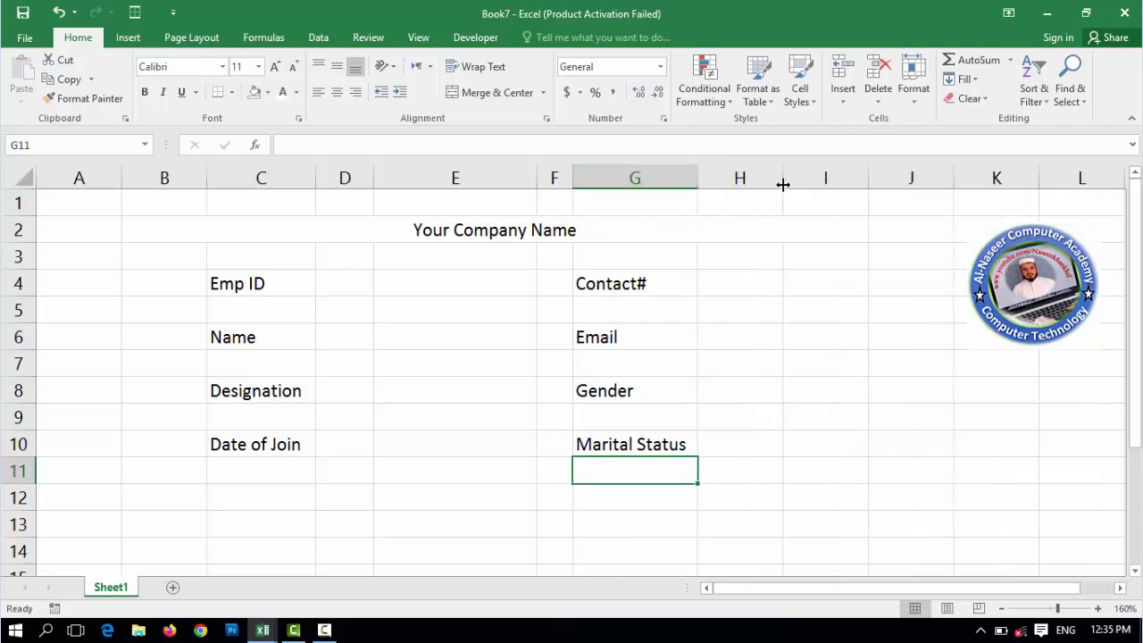
pyautogui.moveTo(783, 179); pyautogui.dragTo(827, 187)
pyautogui.moveTo(828, 188); pyautogui.dragTo(828, 187)
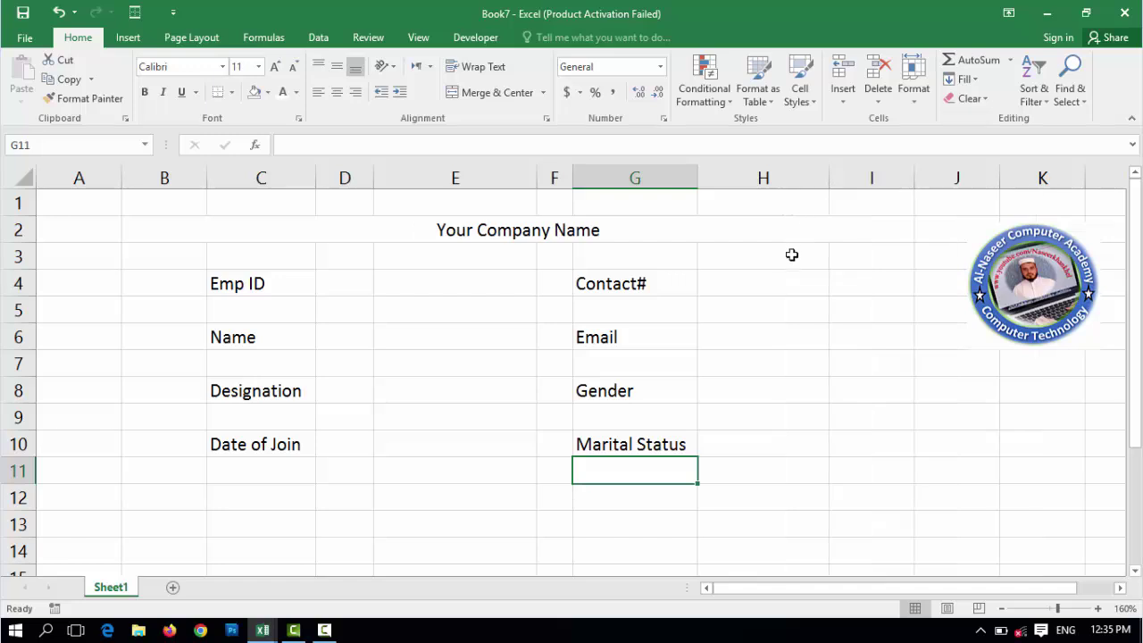
# - Fill the merged title cell with Blue, Accent 1, Lighter 40%
pyautogui.click(495, 230)
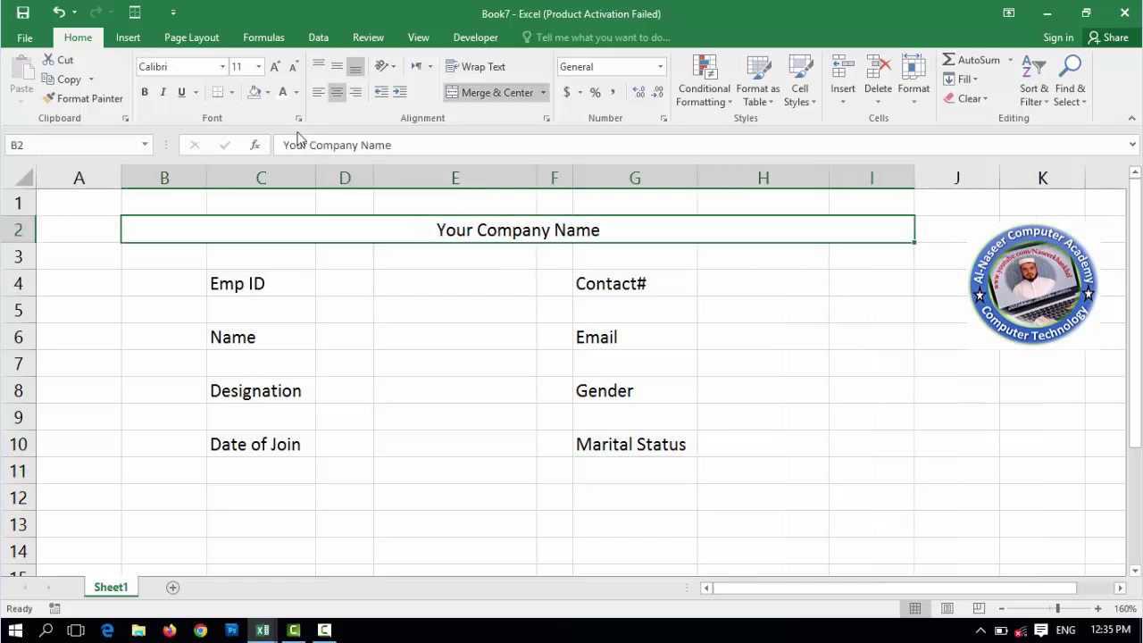
pyautogui.click(268, 92)
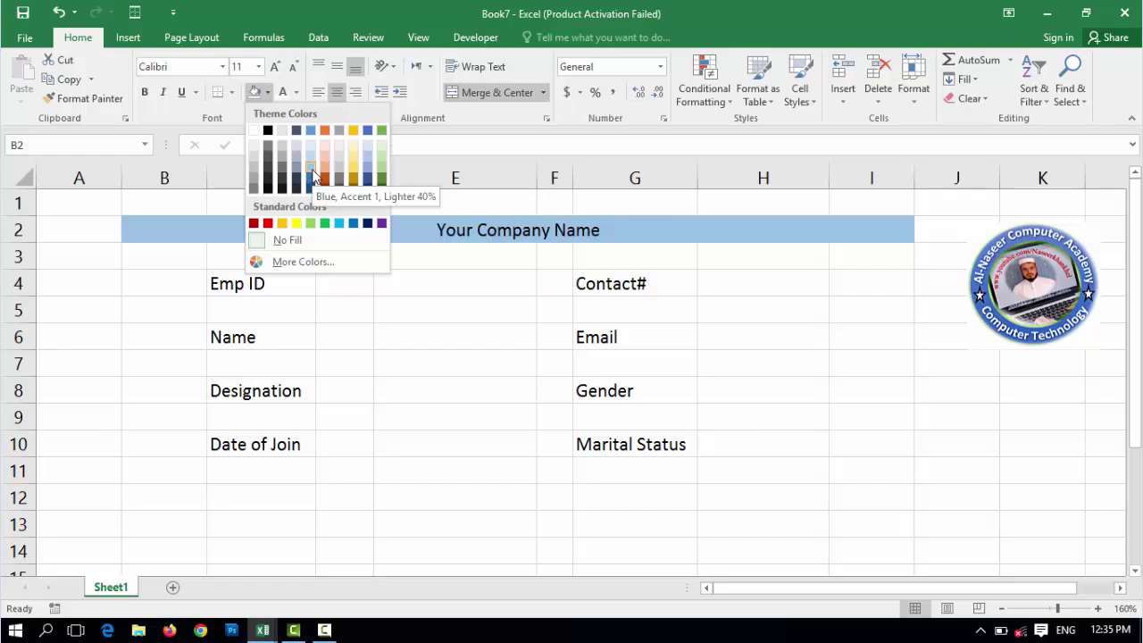
pyautogui.click(311, 172)
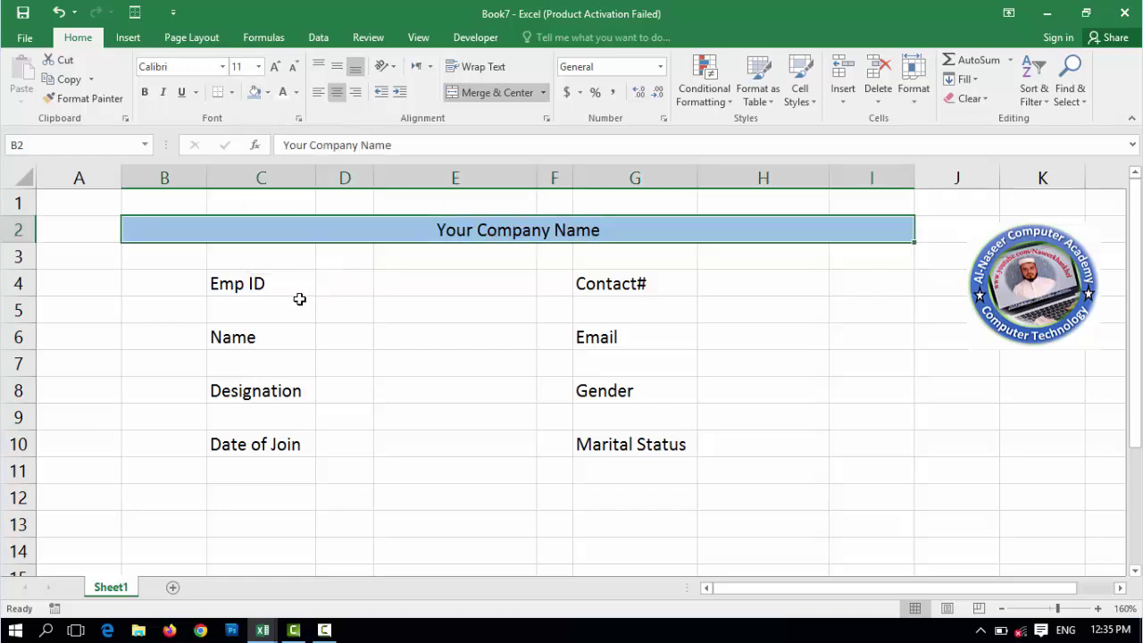
pyautogui.click(257, 284)
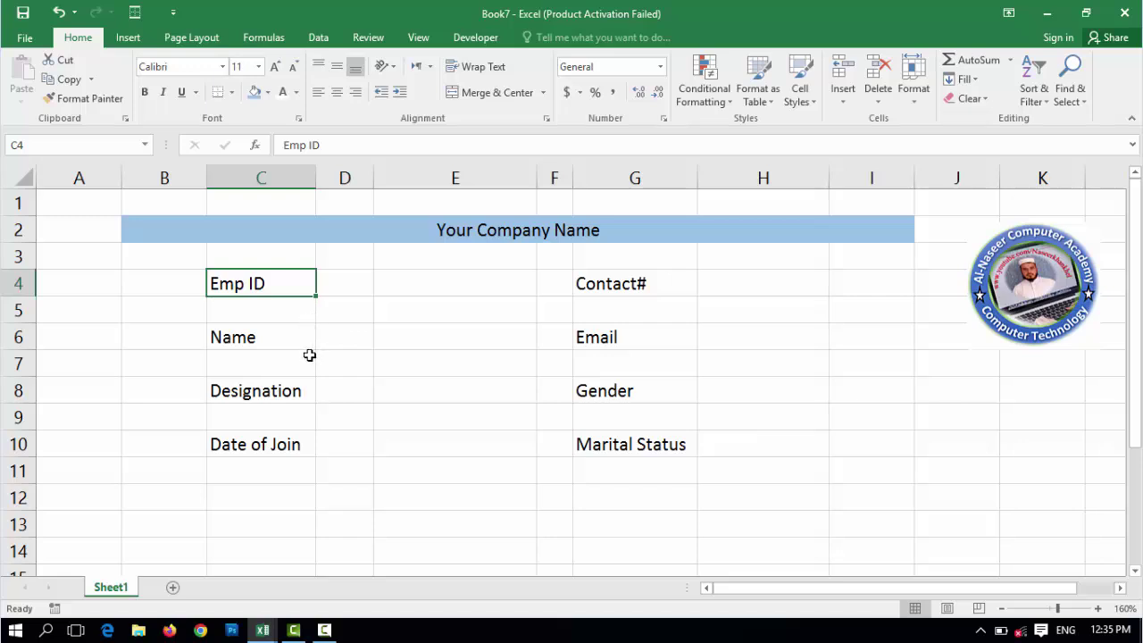
# - Apply All Borders to the eight label cells, Emp ID through Marital Status
pyautogui.keyDown('ctrl'); pyautogui.click(282, 340); pyautogui.keyUp('ctrl')
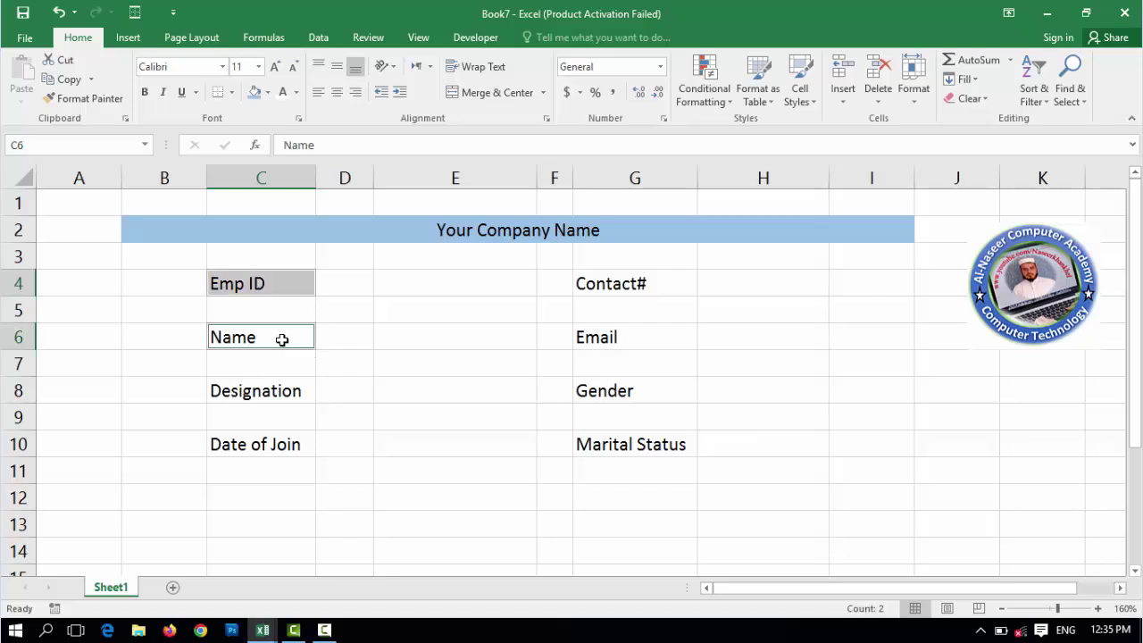
pyautogui.keyDown('ctrl'); pyautogui.click(270, 393); pyautogui.keyUp('ctrl')
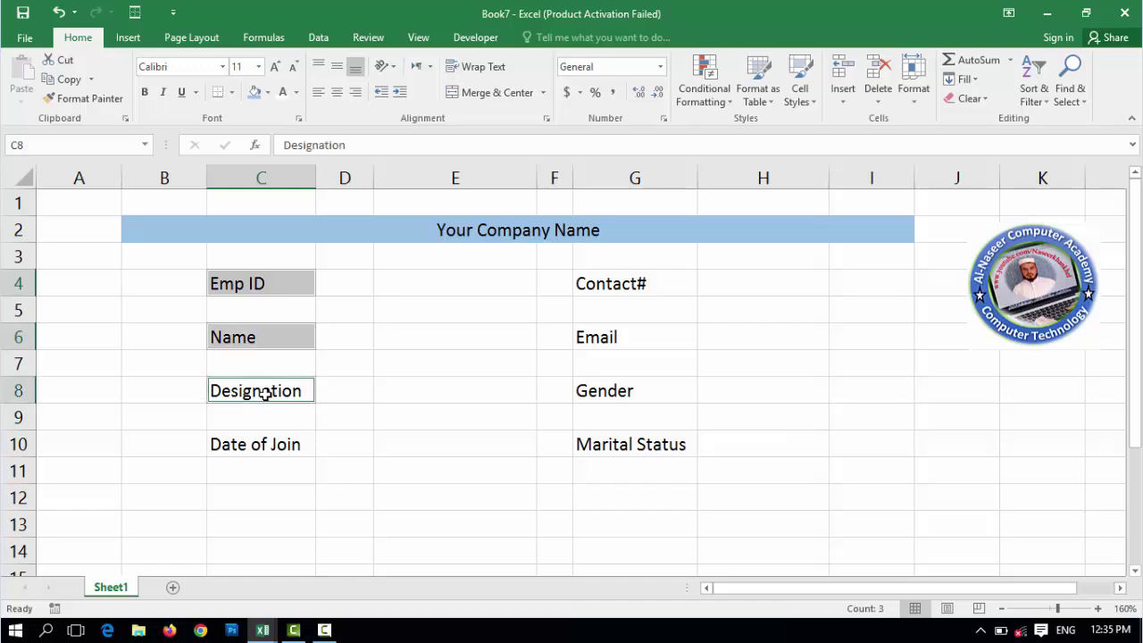
pyautogui.keyDown('ctrl'); pyautogui.click(274, 449); pyautogui.keyUp('ctrl')
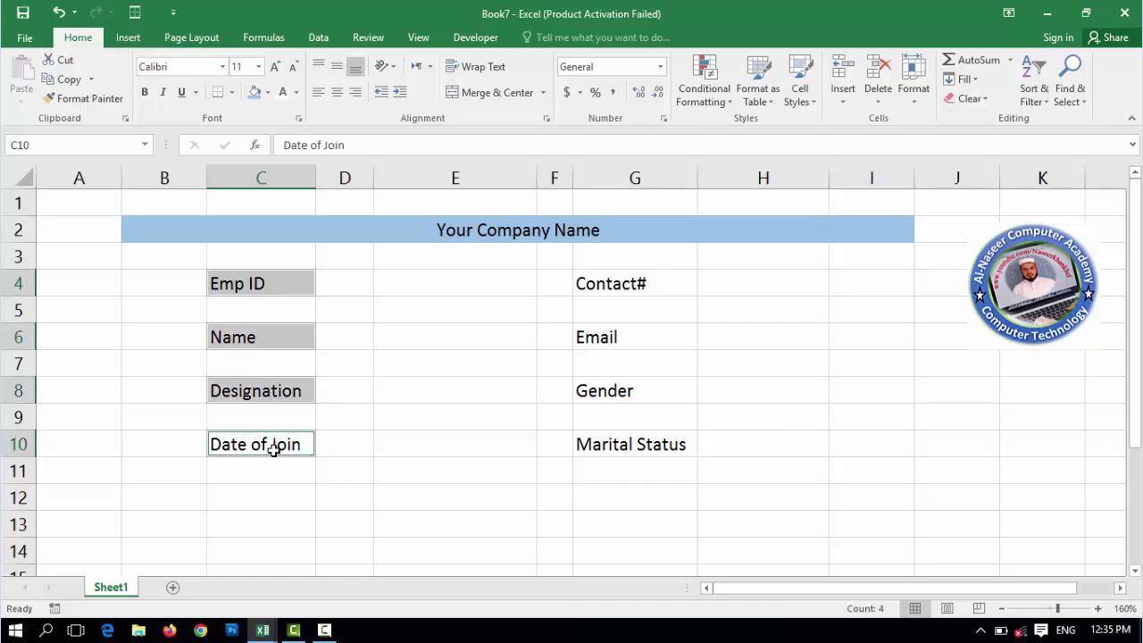
pyautogui.keyDown('ctrl'); pyautogui.click(629, 286); pyautogui.keyUp('ctrl')
pyautogui.keyDown('ctrl'); pyautogui.click(634, 336); pyautogui.keyUp('ctrl')
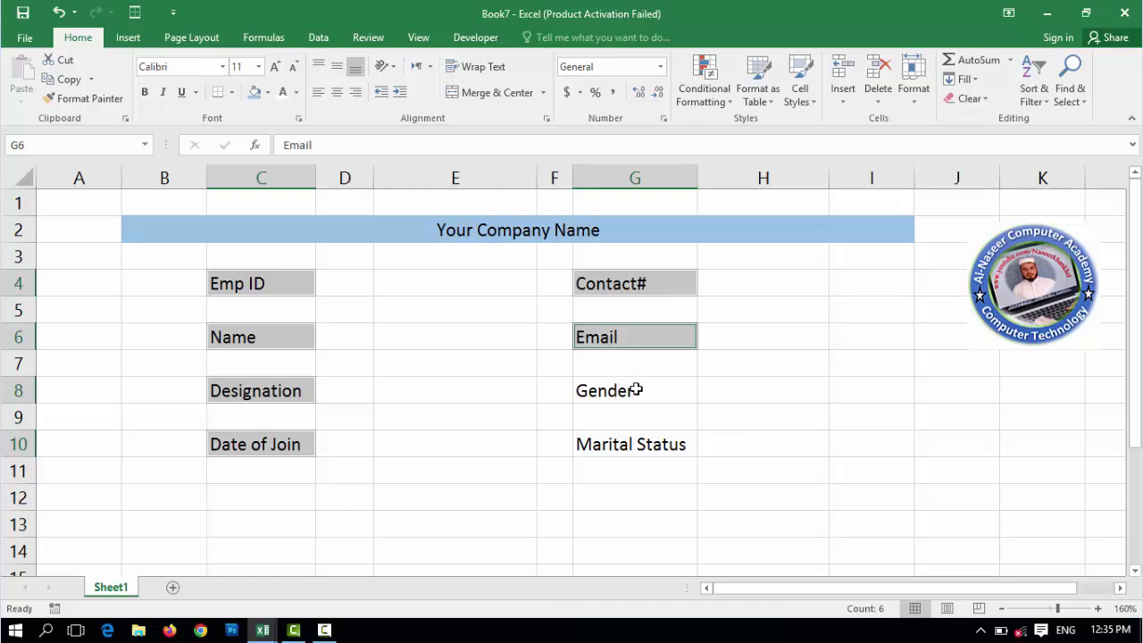
pyautogui.keyDown('ctrl'); pyautogui.click(636, 391); pyautogui.keyUp('ctrl')
pyautogui.keyDown('ctrl'); pyautogui.click(643, 447); pyautogui.keyUp('ctrl')
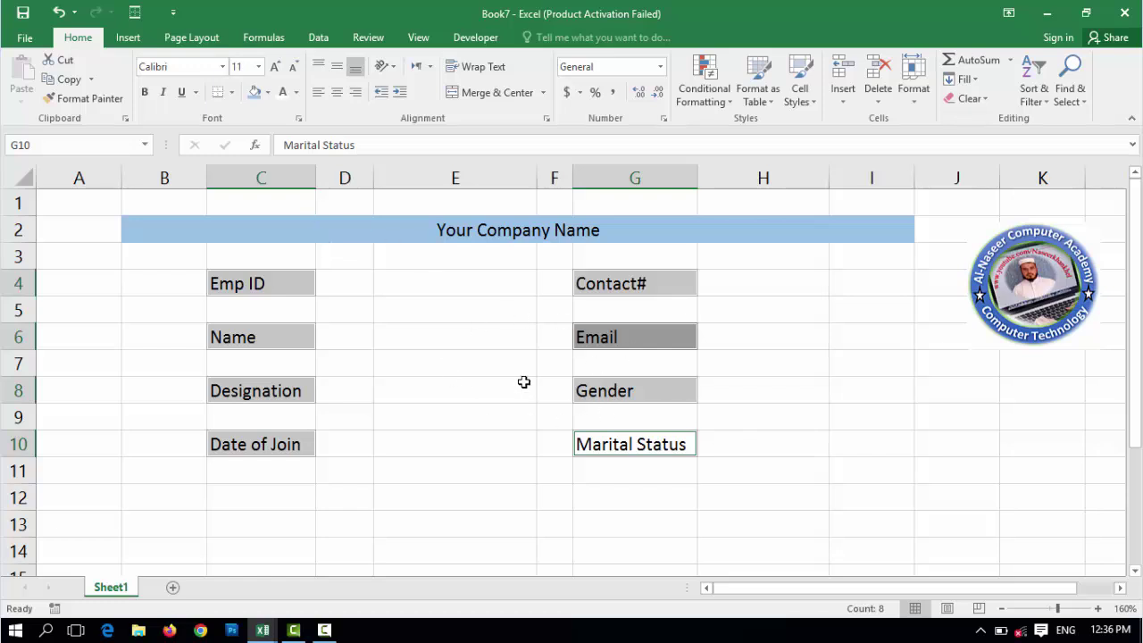
pyautogui.click(231, 92)
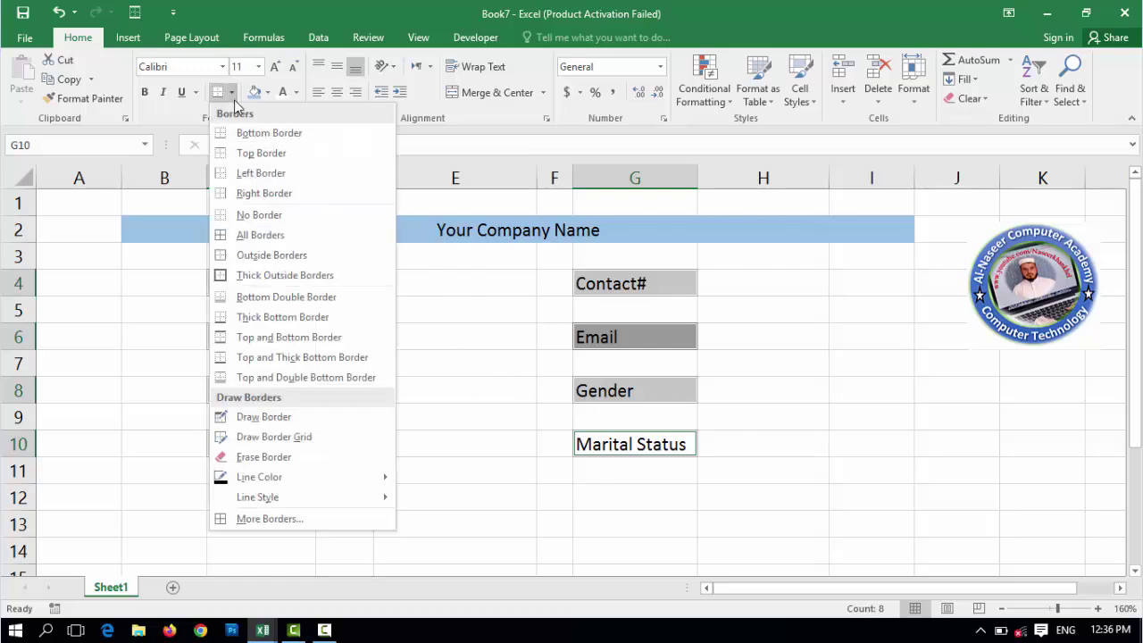
pyautogui.click(300, 245)
# - Narrow columns D and F into thin gaps beside the labels
pyautogui.click(261, 283)
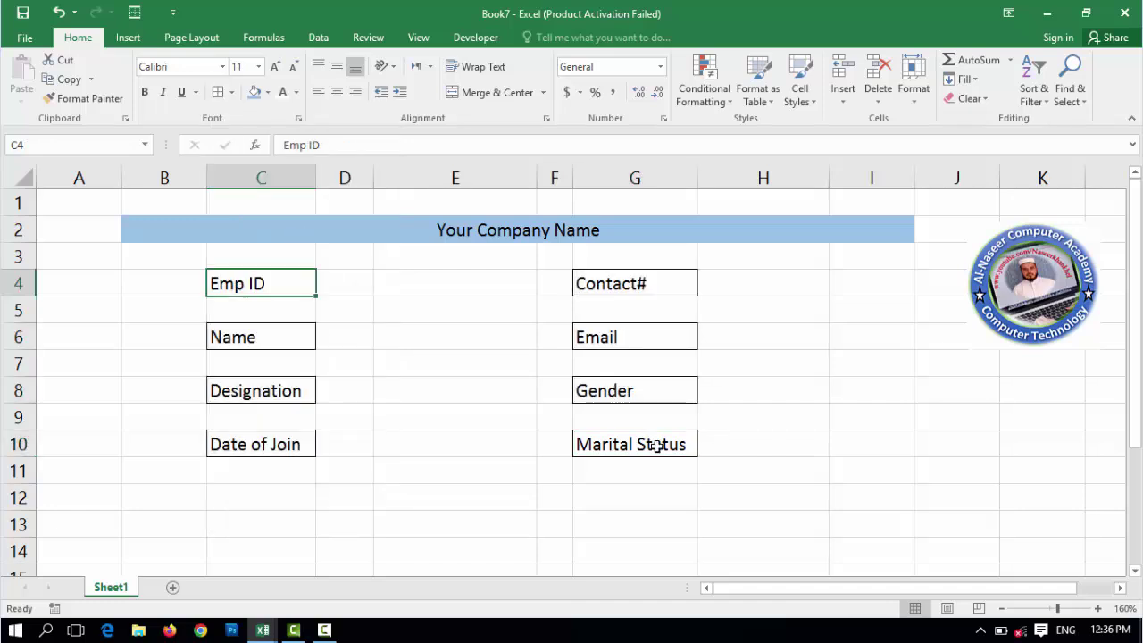
pyautogui.click(658, 444)
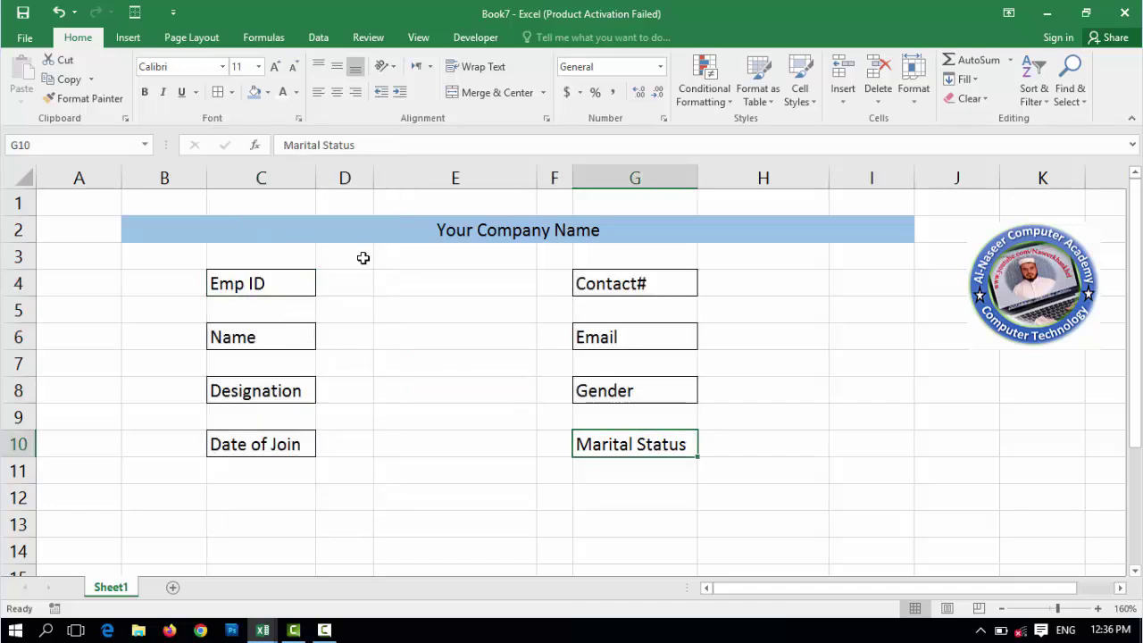
pyautogui.moveTo(373, 181); pyautogui.dragTo(343, 195)
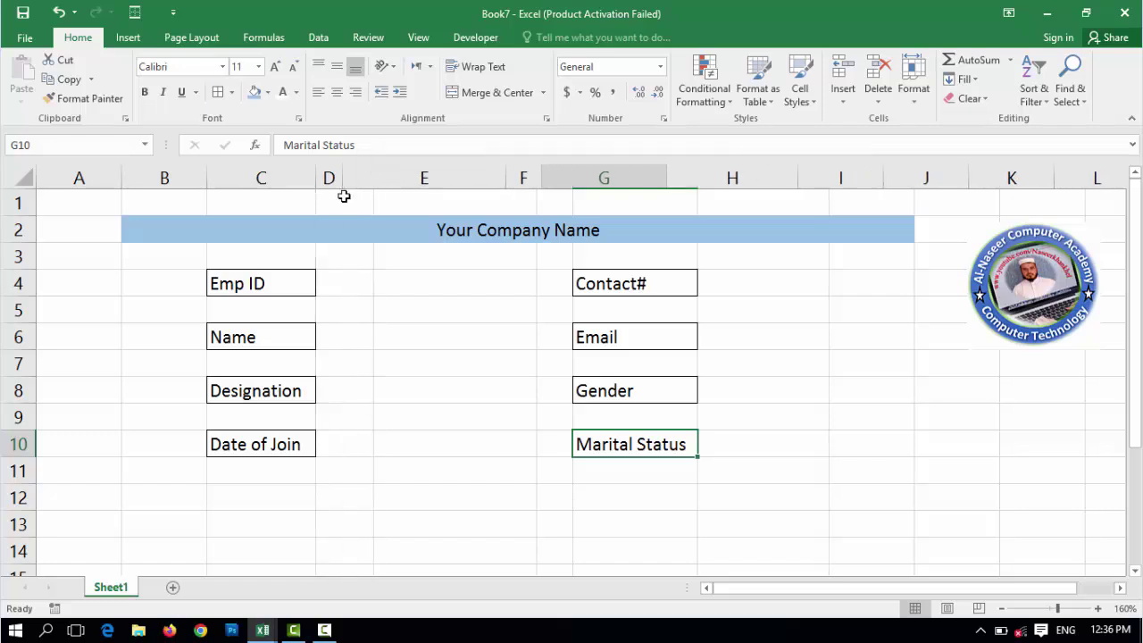
pyautogui.moveTo(542, 169); pyautogui.dragTo(534, 175)
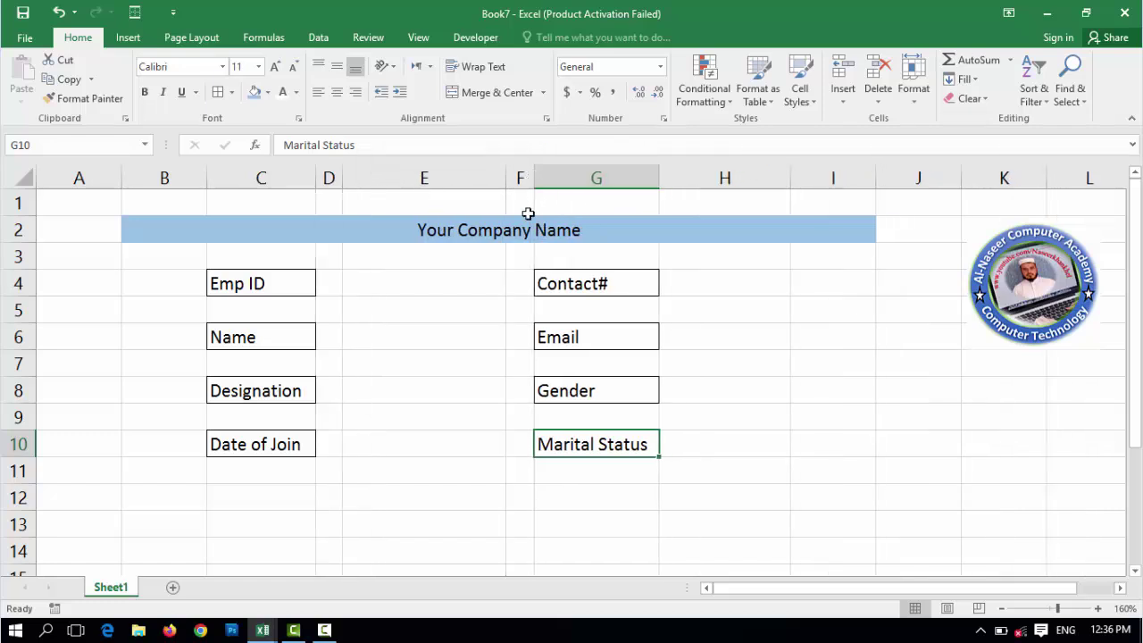
# - Add outline borders to entry cells E4, E6, E8, E10 and I4, I6, I8, I10
pyautogui.click(400, 285)
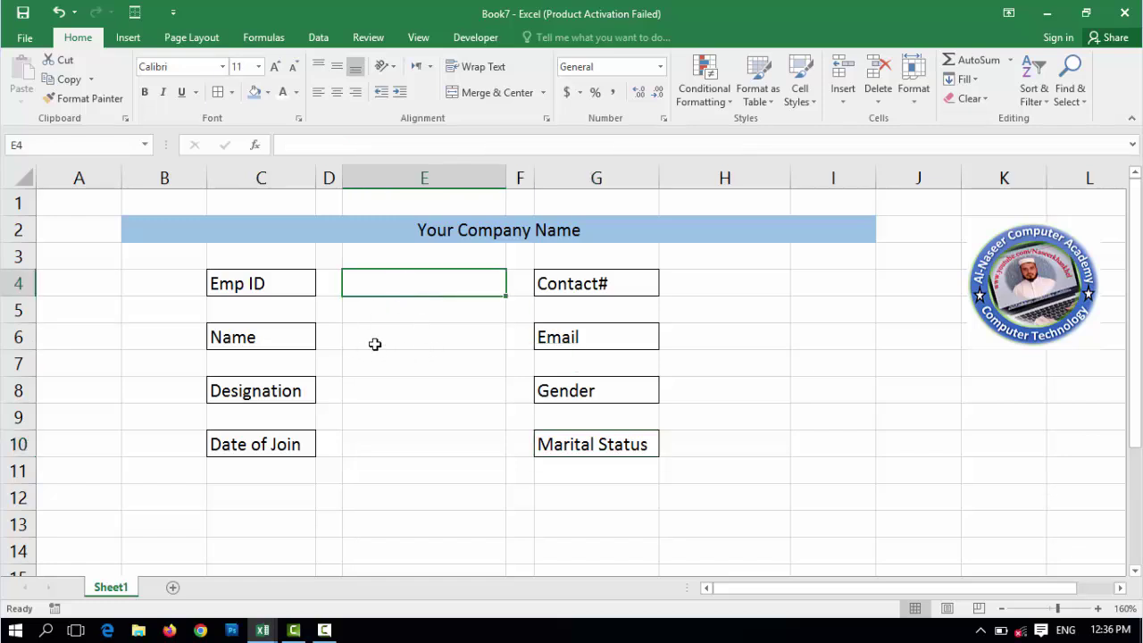
pyautogui.click(388, 340)
pyautogui.click(413, 397)
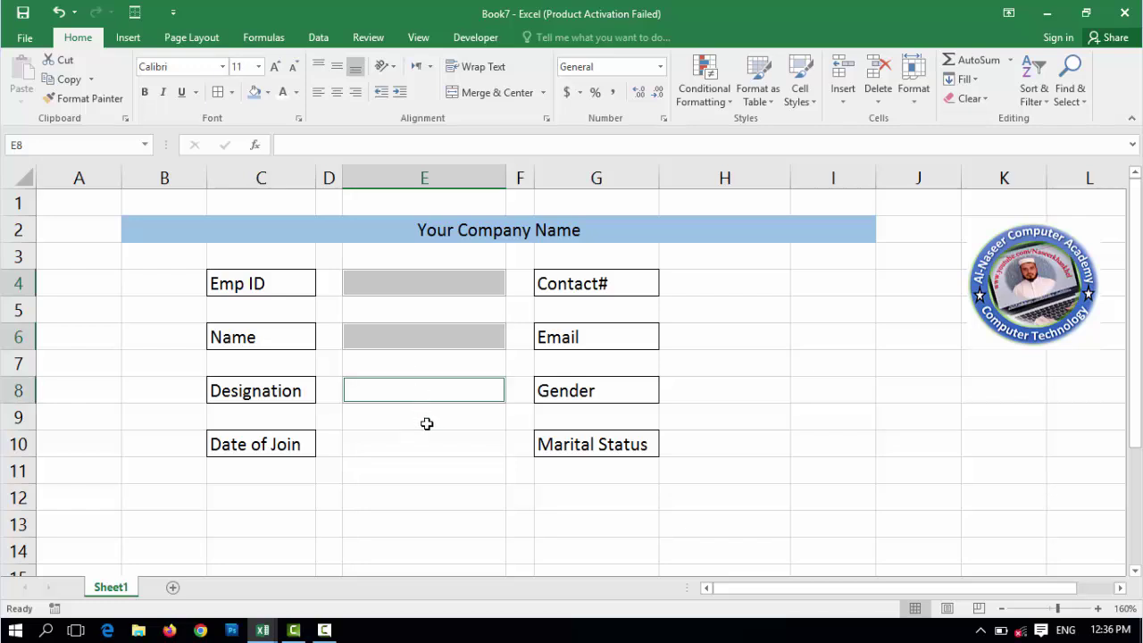
pyautogui.click(416, 449)
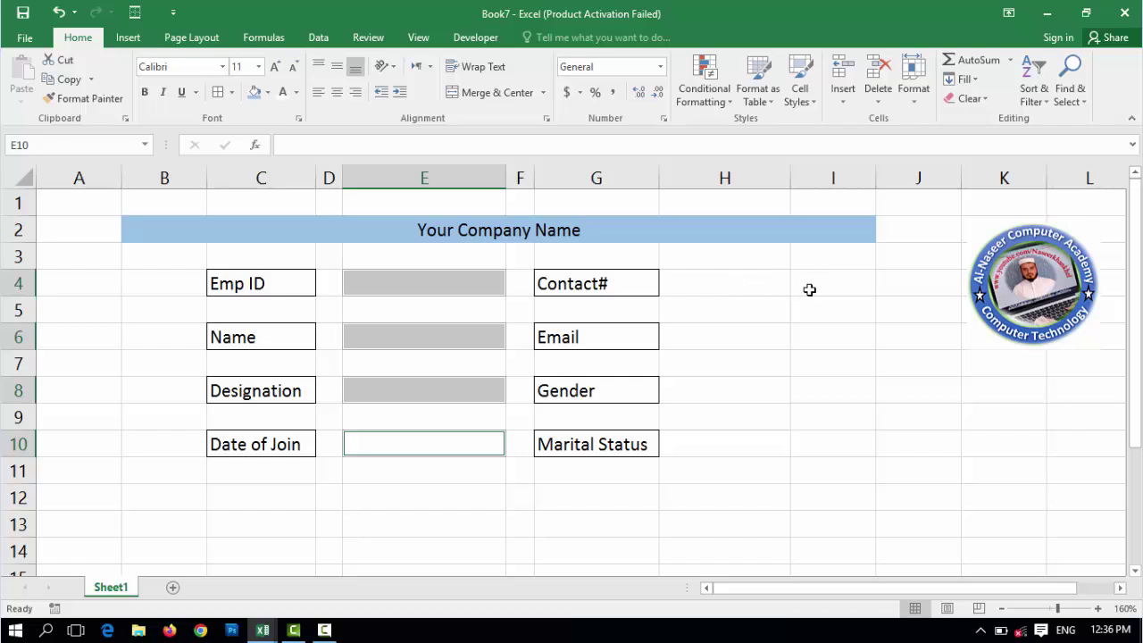
pyautogui.click(817, 288)
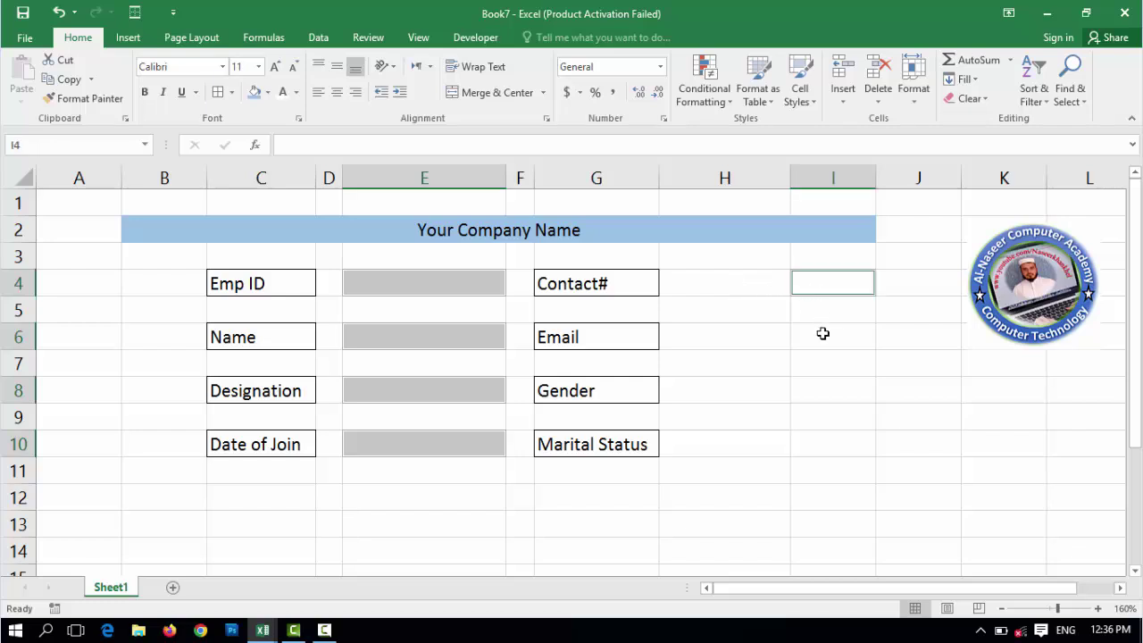
pyautogui.click(823, 335)
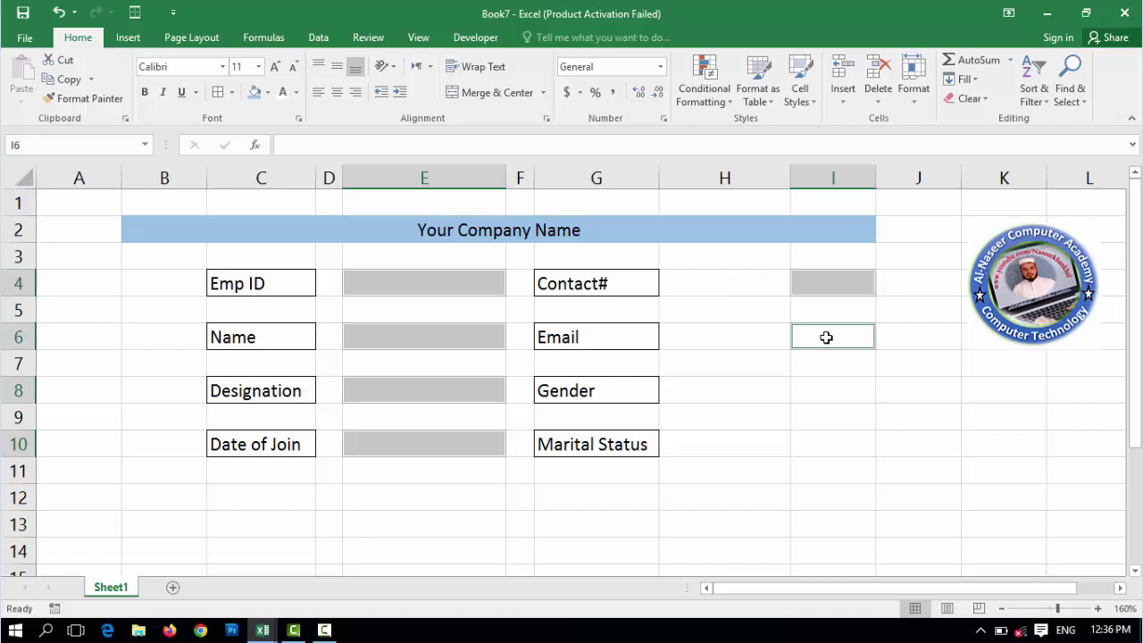
pyautogui.click(835, 390)
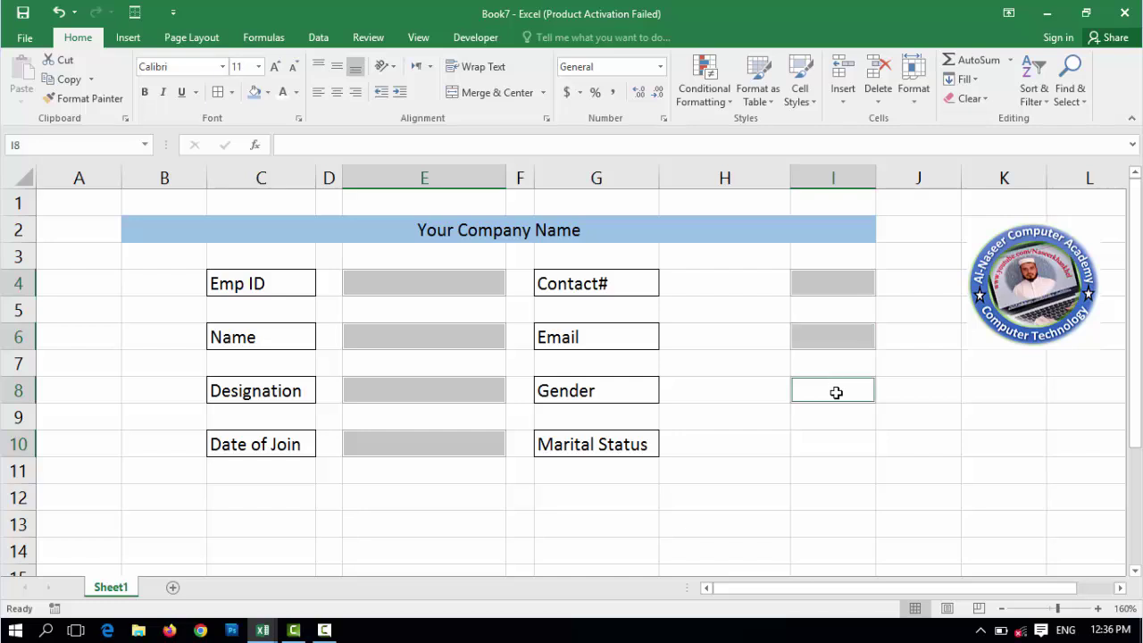
pyautogui.click(834, 442)
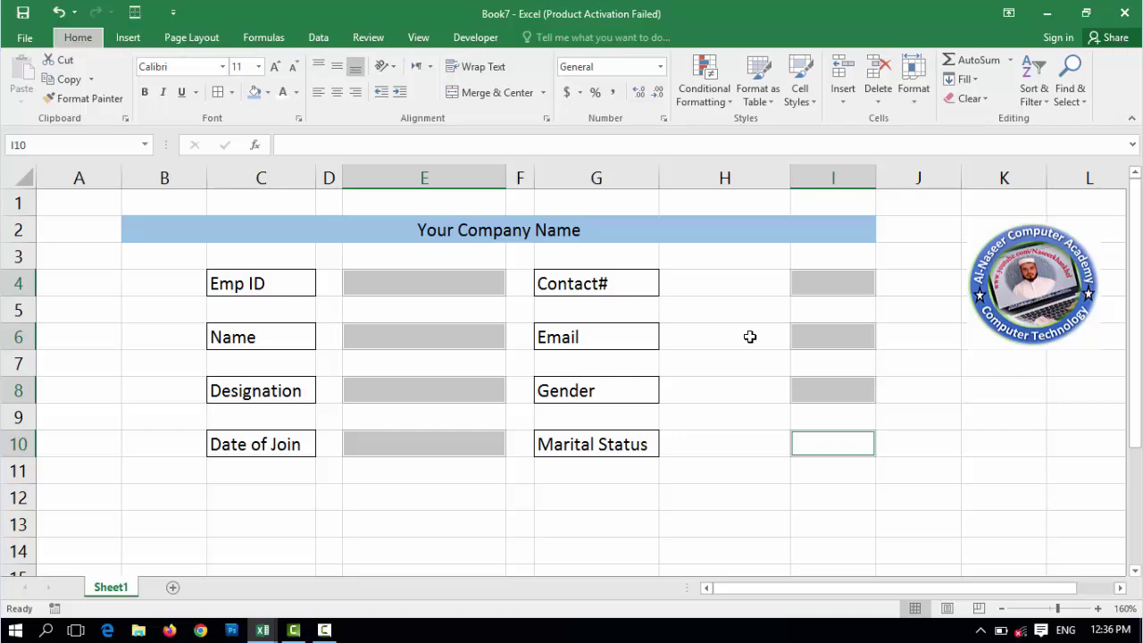
pyautogui.hotkey('ctrl', 'shift', '7')
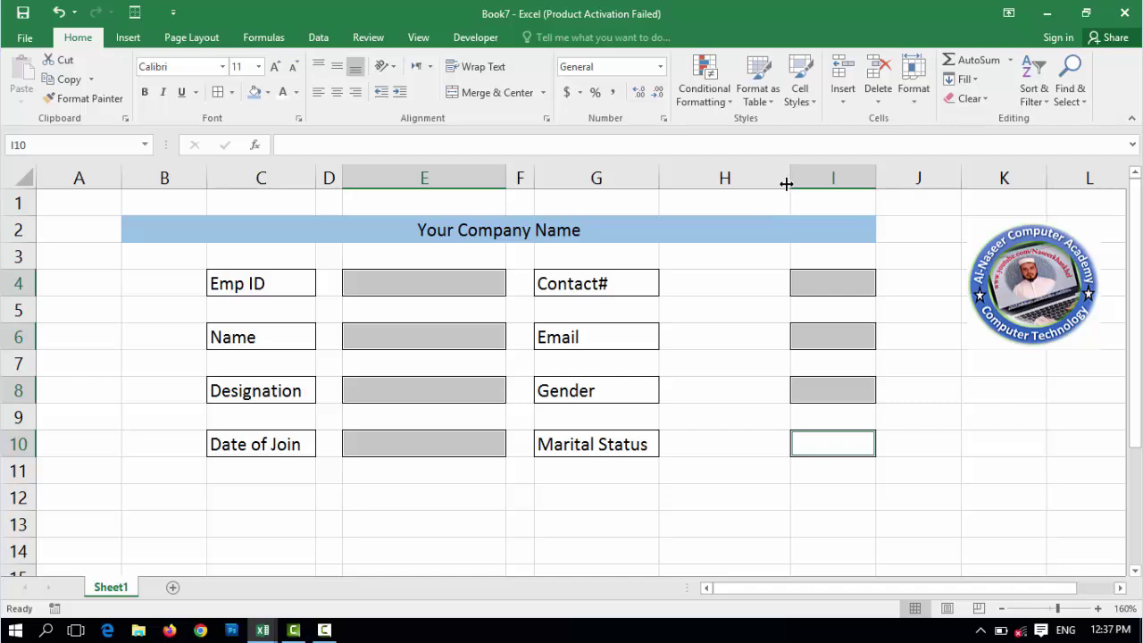
# - Narrow column H and widen column I for the entries
pyautogui.moveTo(788, 179); pyautogui.dragTo(702, 191)
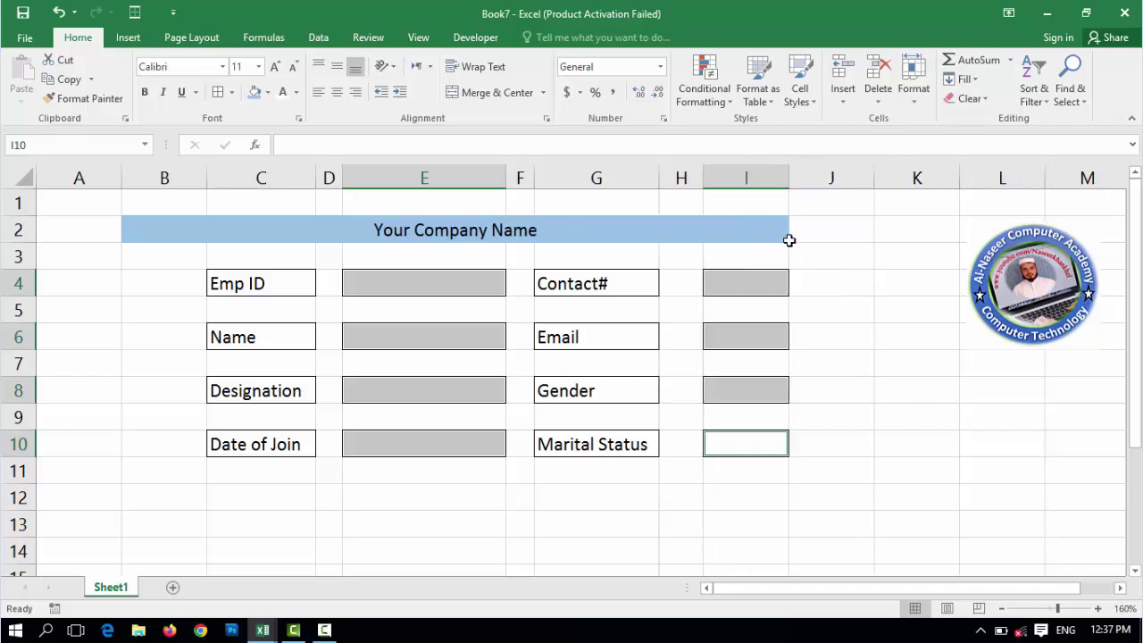
pyautogui.moveTo(789, 180); pyautogui.dragTo(859, 178)
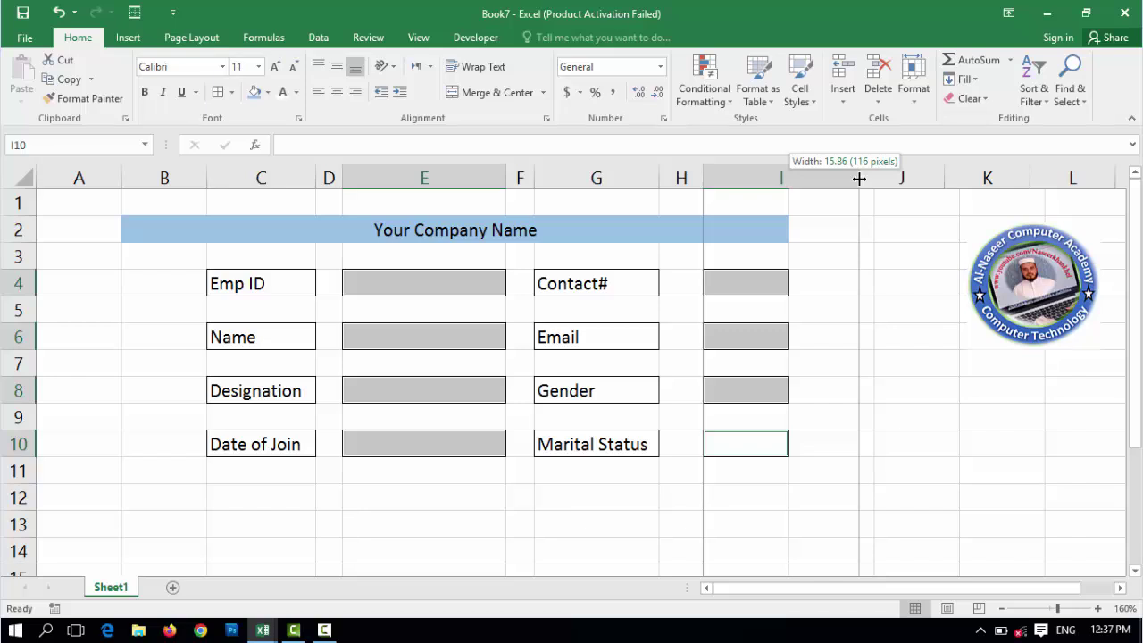
pyautogui.moveTo(859, 178); pyautogui.dragTo(886, 180)
pyautogui.moveTo(701, 184); pyautogui.dragTo(687, 189)
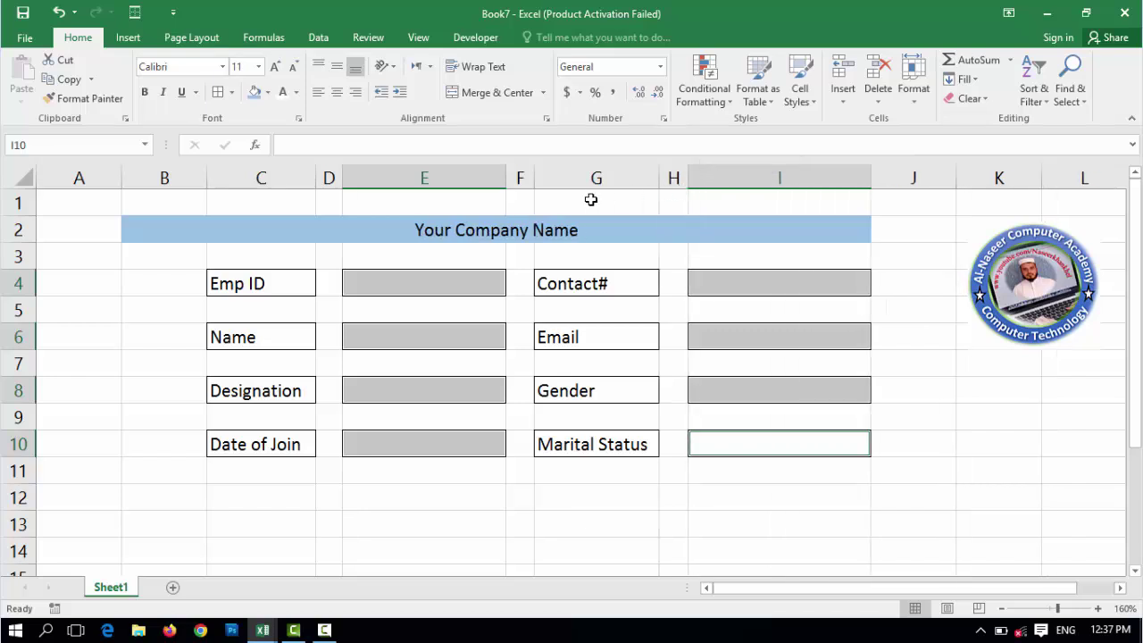
# - Shrink column A, row 1 and column B (to 2.00), and make title row 2 taller
pyautogui.click(741, 319)
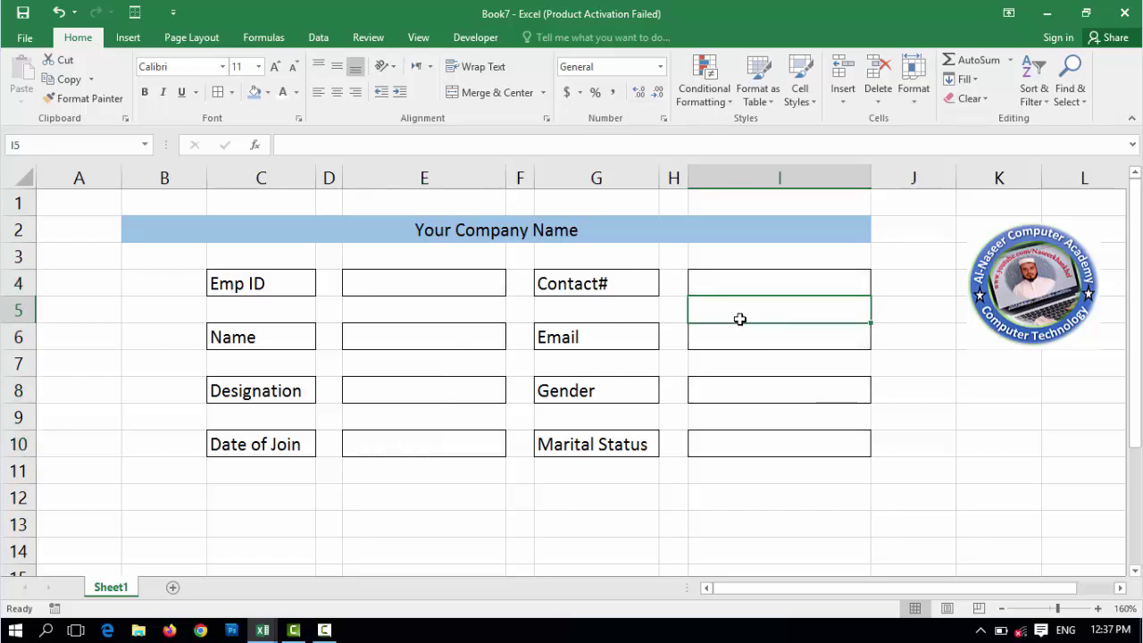
pyautogui.click(420, 230)
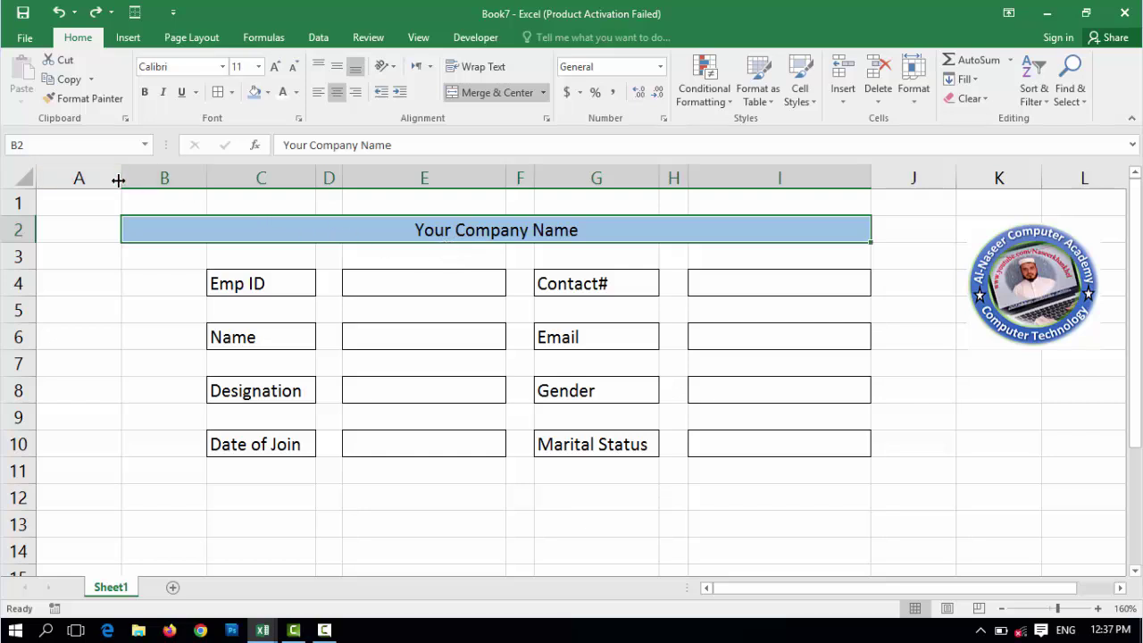
pyautogui.moveTo(118, 180); pyautogui.dragTo(185, 185)
pyautogui.moveTo(77, 184); pyautogui.dragTo(77, 184)
pyautogui.moveTo(31, 215); pyautogui.dragTo(31, 202)
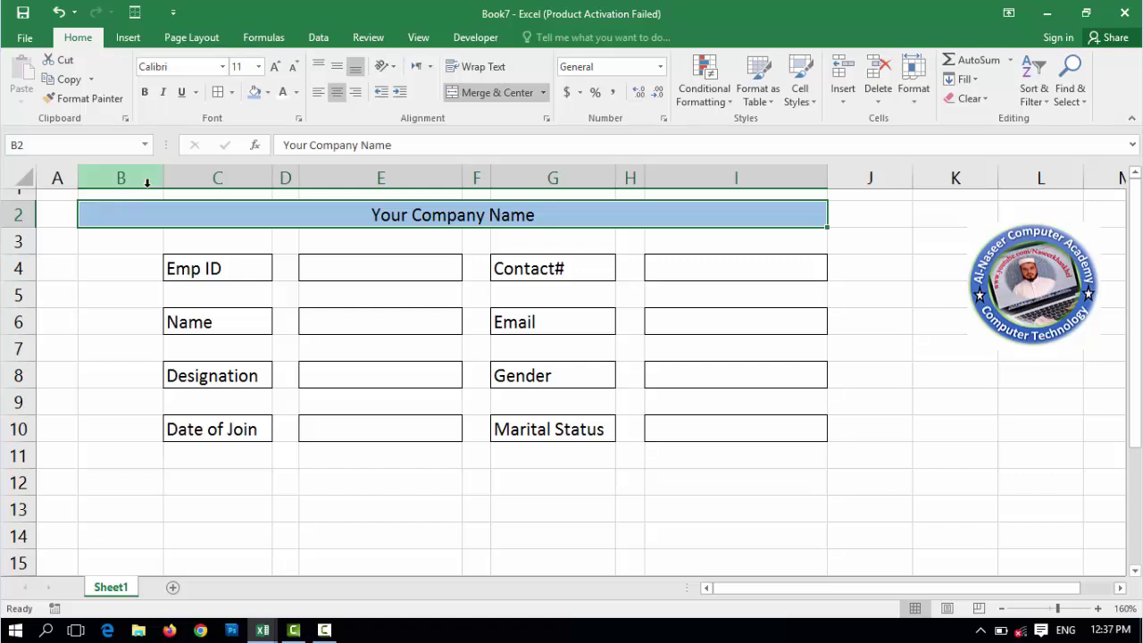
pyautogui.moveTo(163, 182); pyautogui.dragTo(105, 187)
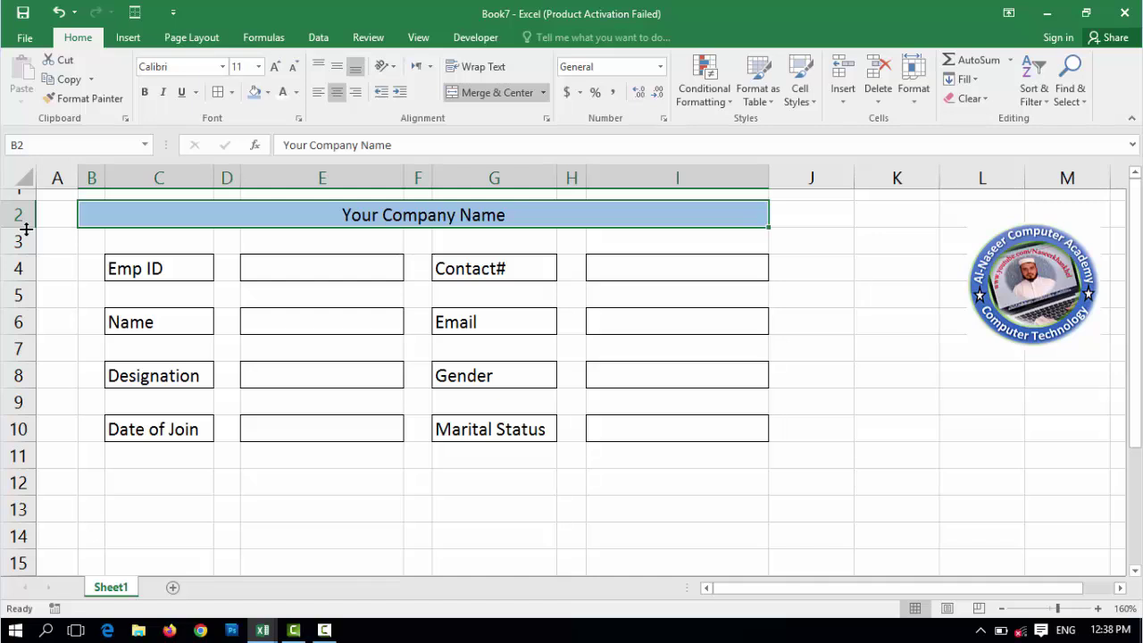
pyautogui.moveTo(23, 227); pyautogui.dragTo(29, 248)
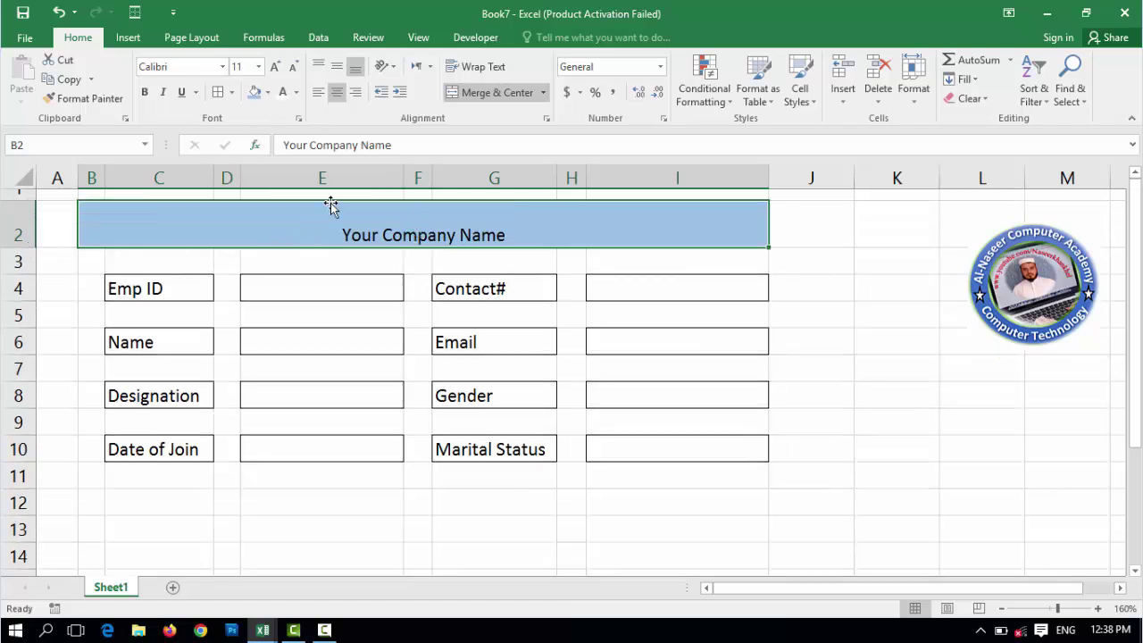
# - Format the 'Your Company Name' title as bold, 18 pt, middle-aligned
pyautogui.click(278, 66)
pyautogui.click(278, 67)
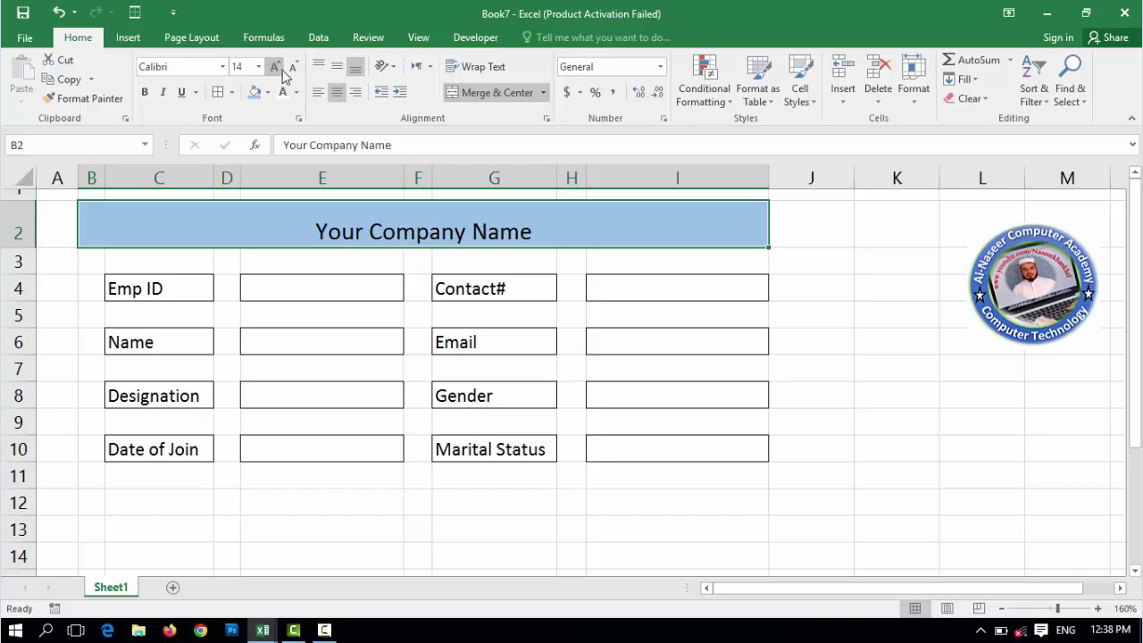
pyautogui.click(341, 72)
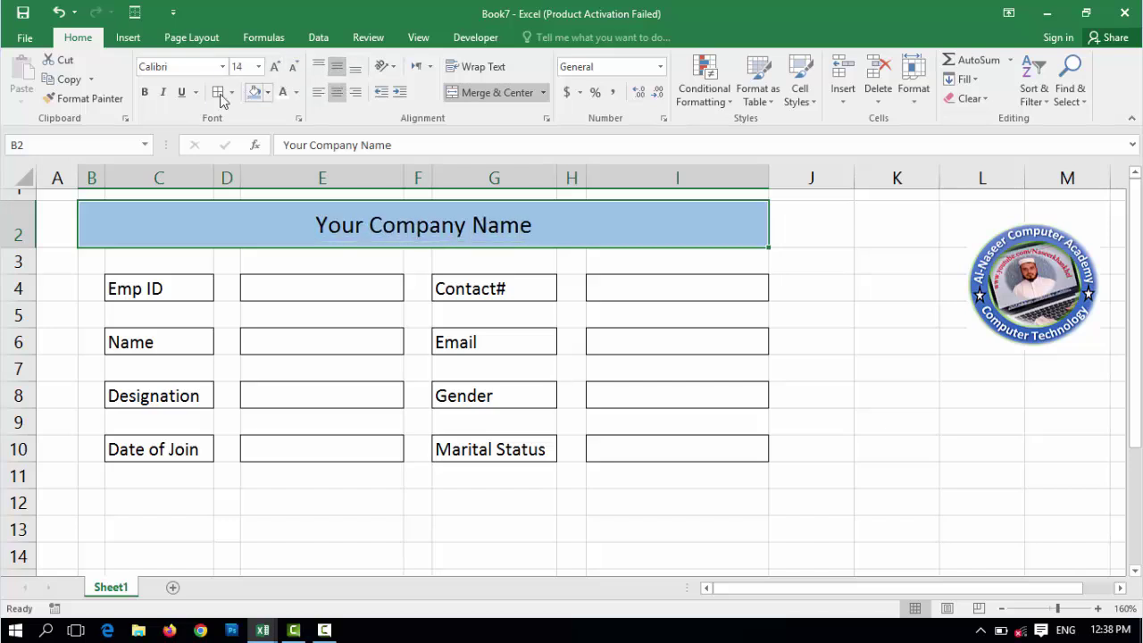
pyautogui.click(147, 93)
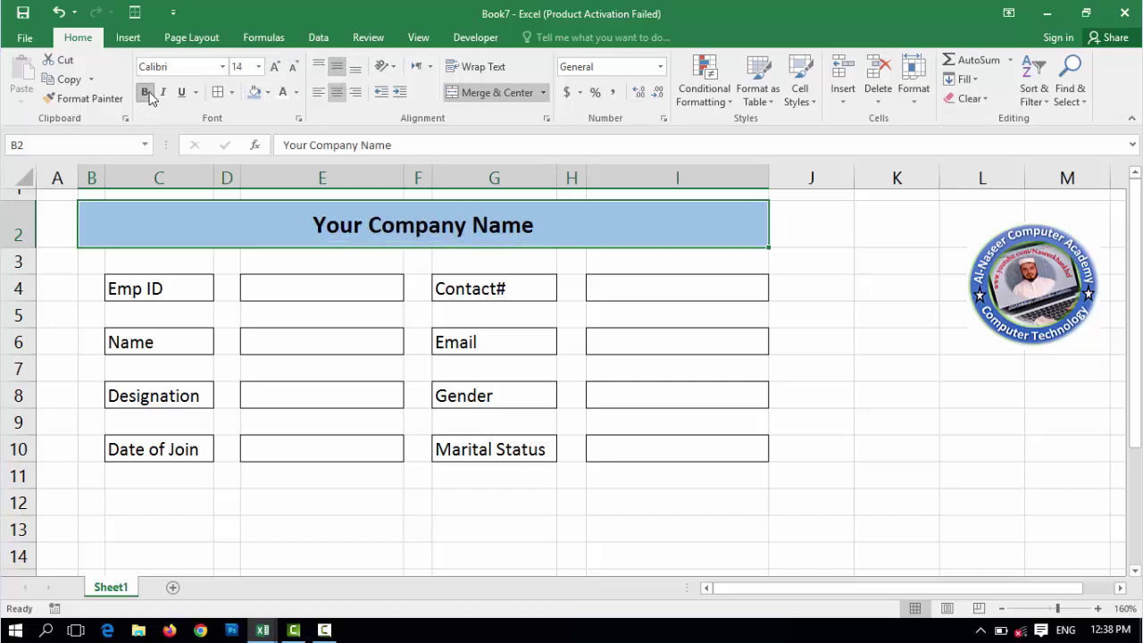
pyautogui.click(276, 68)
pyautogui.click(276, 68)
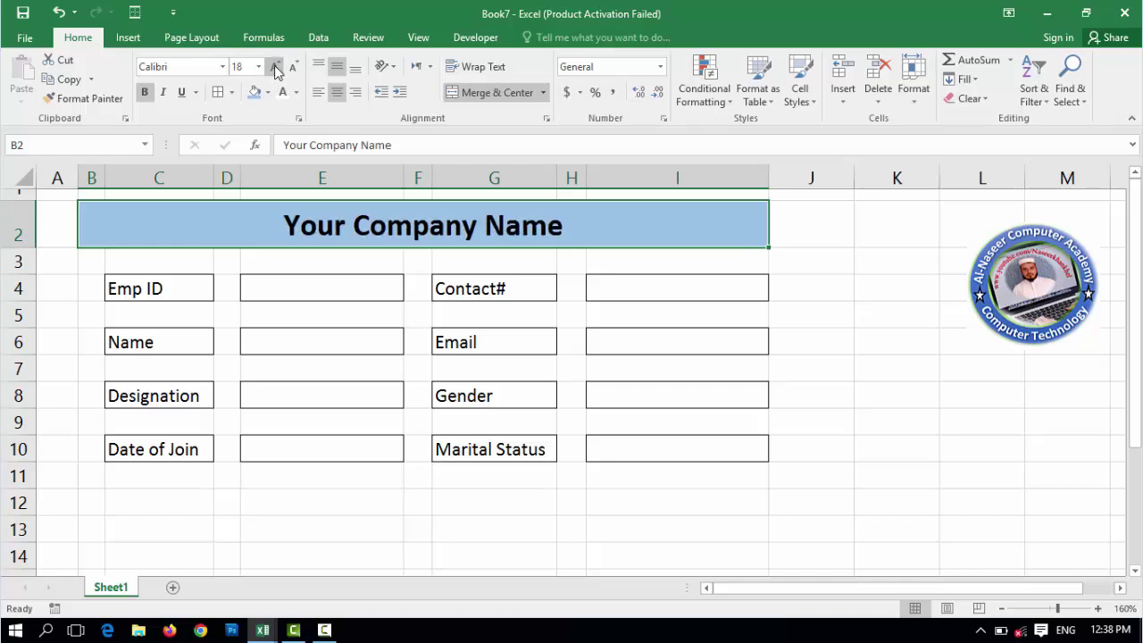
# - Select the four label cells C4, C6, C8 and C10 together
pyautogui.click(169, 294)
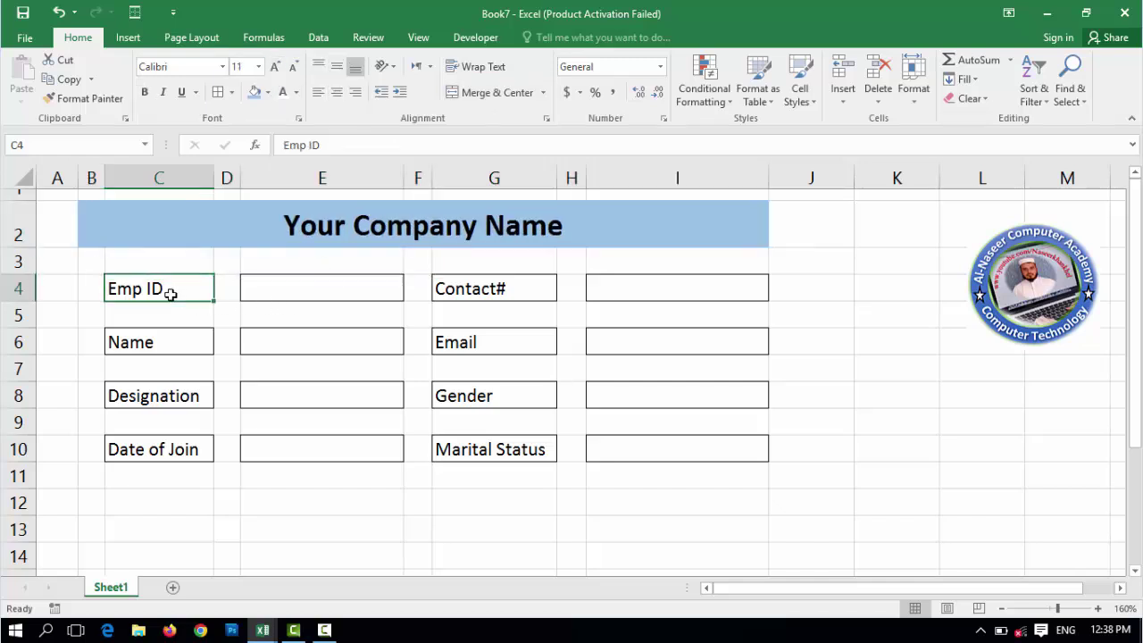
pyautogui.click(161, 342)
pyautogui.click(158, 396)
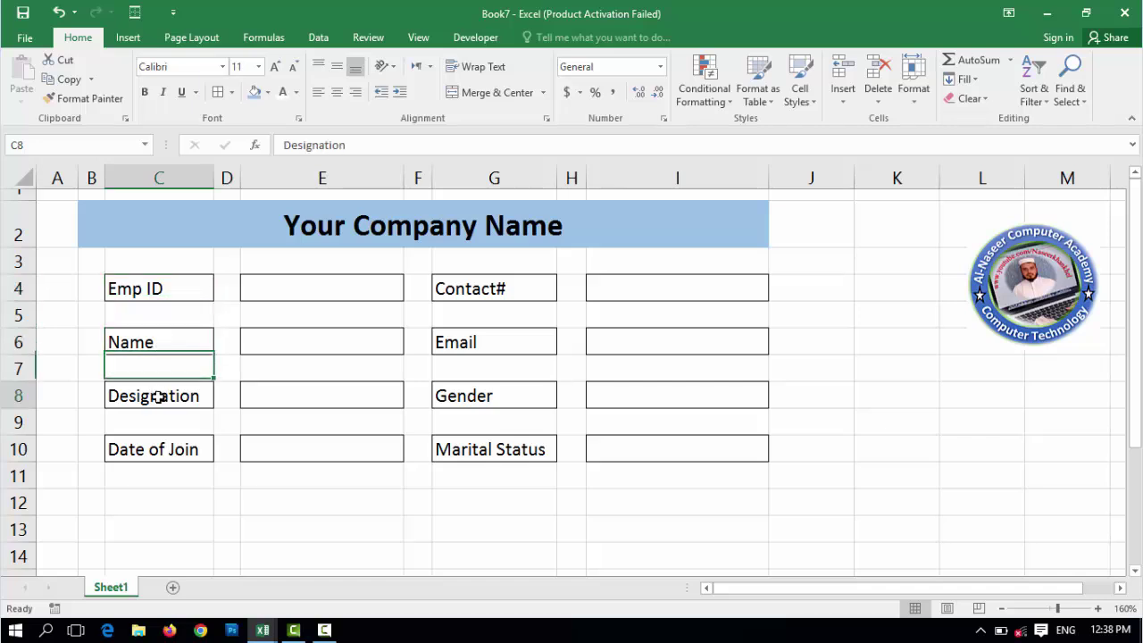
pyautogui.click(172, 449)
pyautogui.click(135, 370)
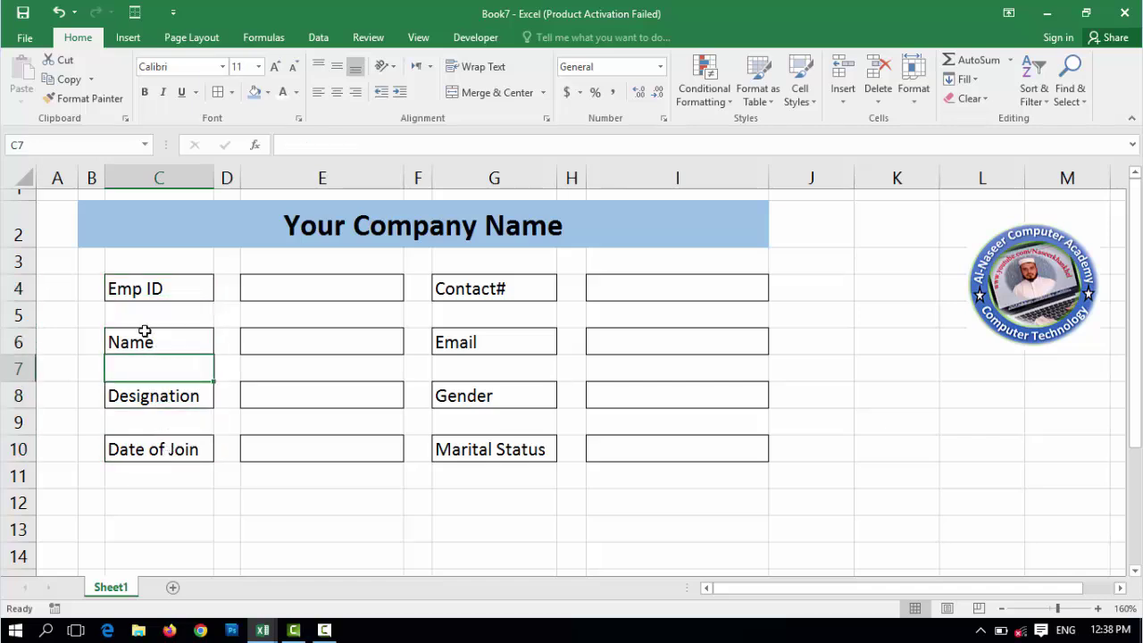
pyautogui.click(152, 319)
pyautogui.click(161, 367)
pyautogui.click(171, 294)
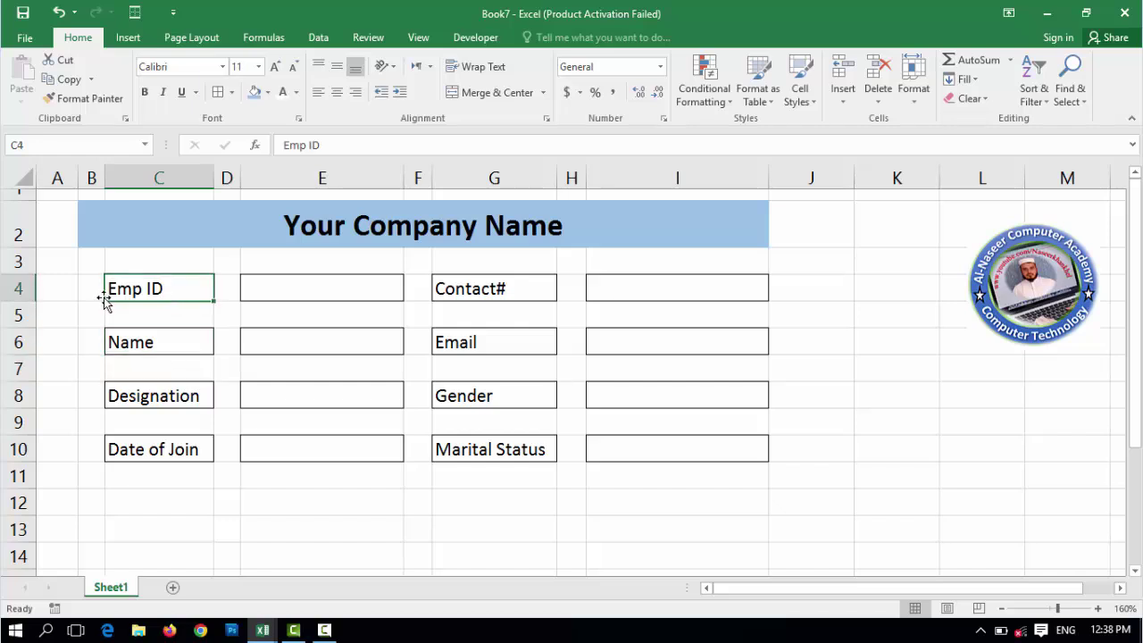
pyautogui.keyDown('ctrl'); pyautogui.click(174, 341); pyautogui.keyUp('ctrl')
pyautogui.keyDown('ctrl'); pyautogui.click(174, 396); pyautogui.keyUp('ctrl')
pyautogui.keyDown('ctrl'); pyautogui.click(174, 449); pyautogui.keyUp('ctrl')
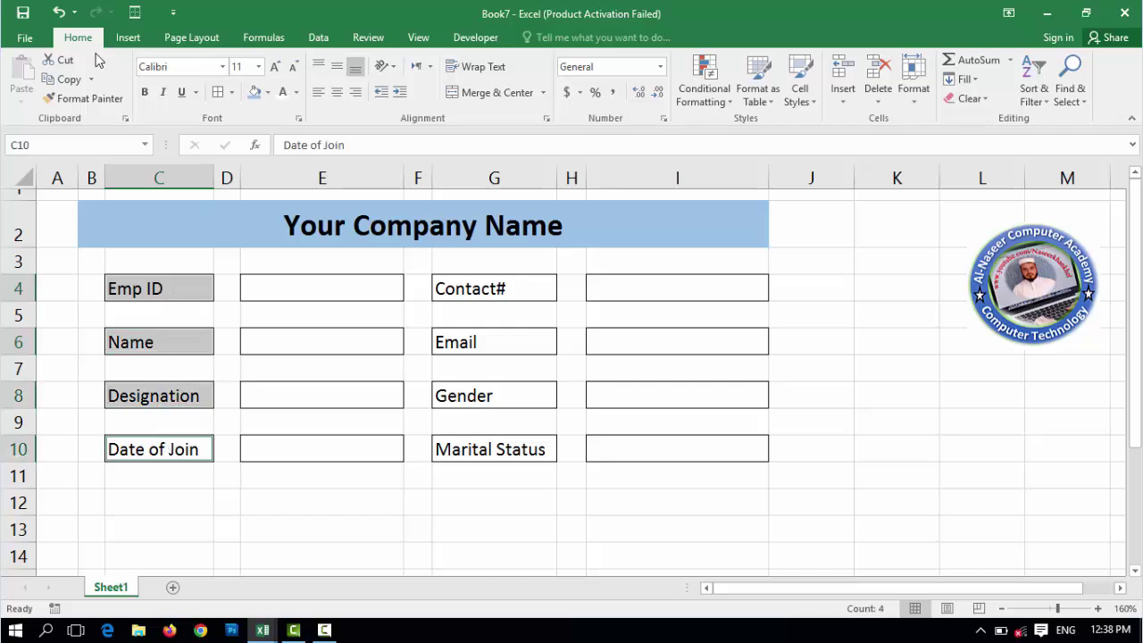
# - Set rows 4, 6, 8 and 10 to a row height of 20
pyautogui.click(925, 109)
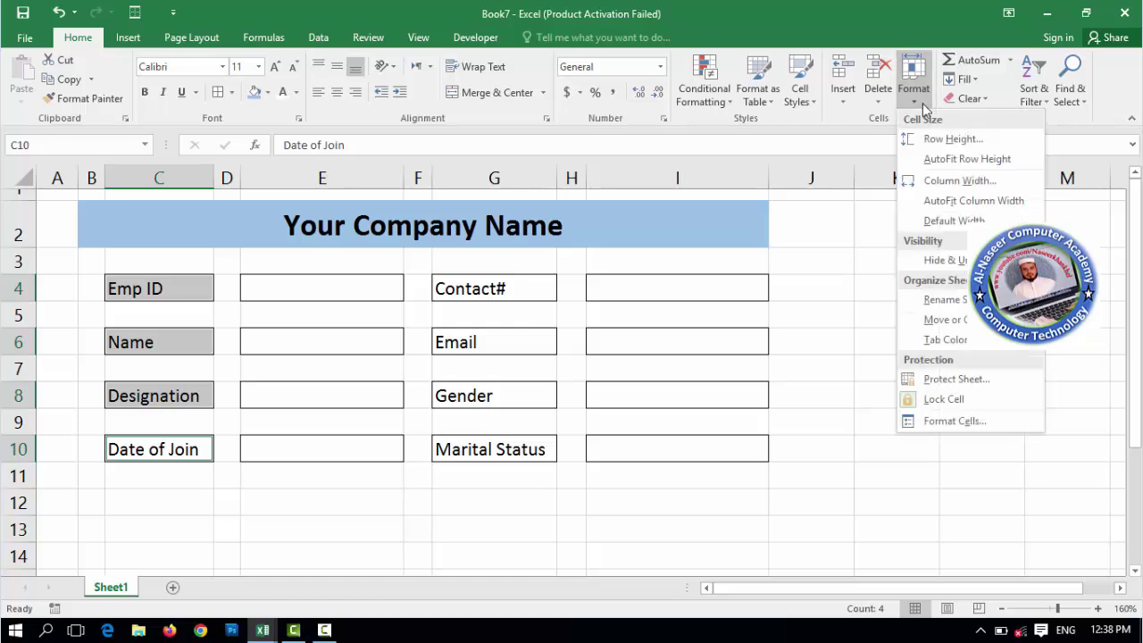
pyautogui.click(945, 140)
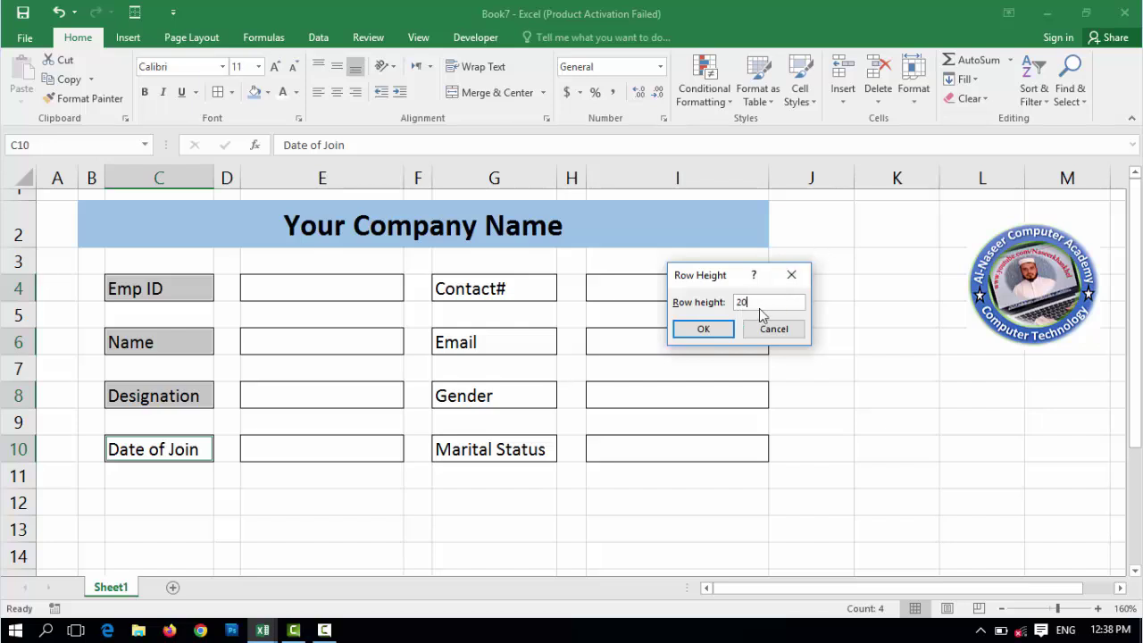
pyautogui.click(725, 329)
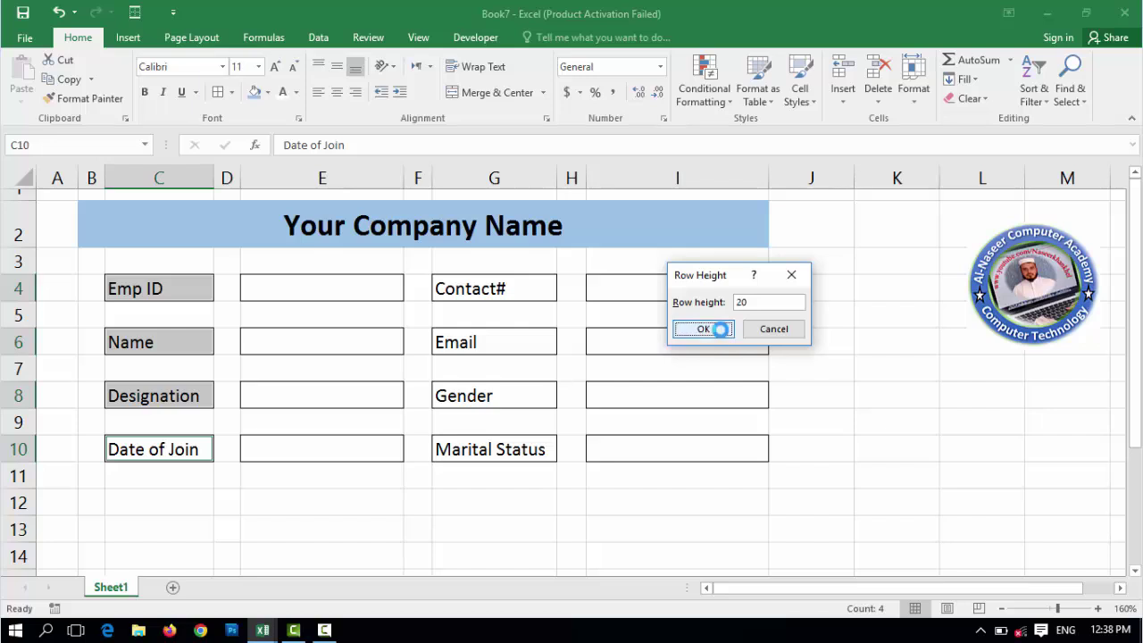
pyautogui.click(135, 262)
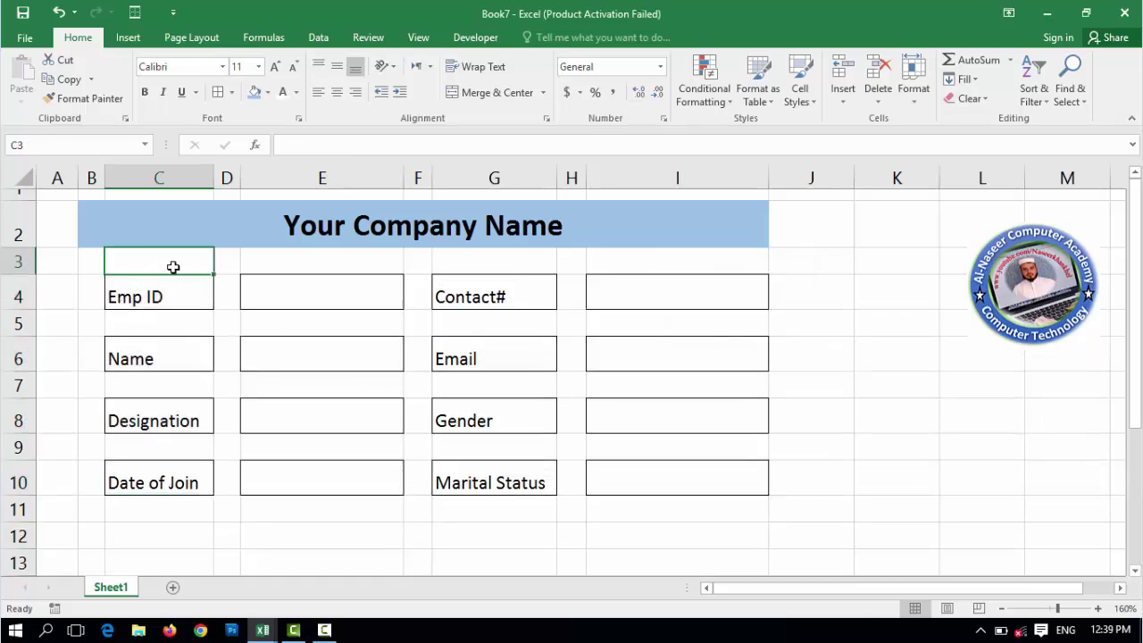
# - Set spacer rows 3, 5, 7 and 9 to a row height of 10
pyautogui.keyDown('ctrl'); pyautogui.click(162, 327); pyautogui.keyUp('ctrl')
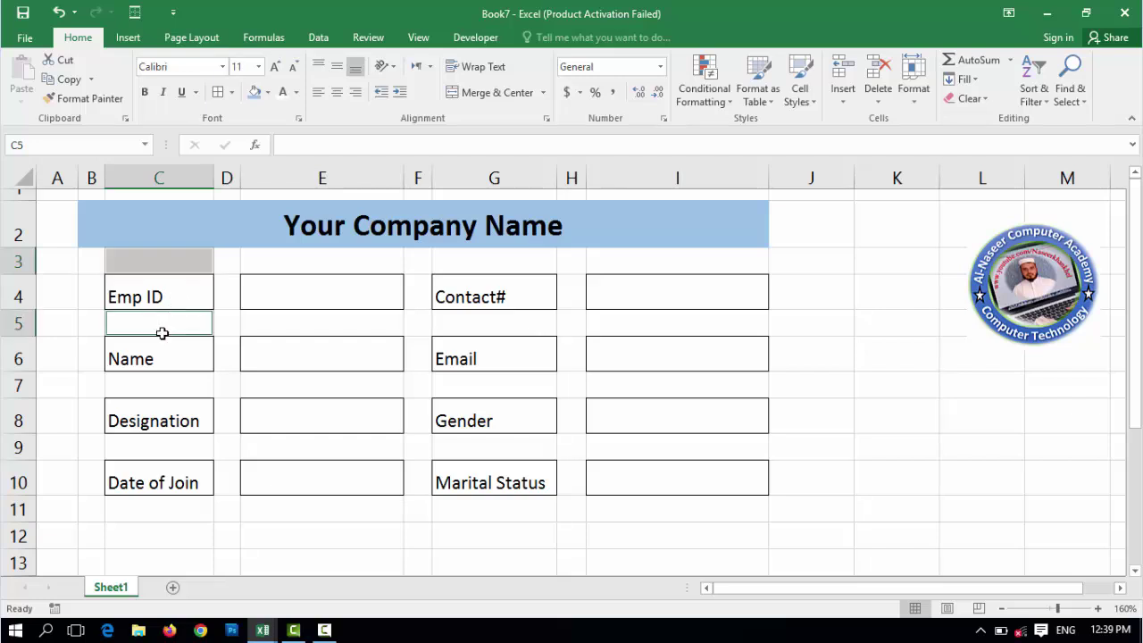
pyautogui.keyDown('ctrl'); pyautogui.click(165, 393); pyautogui.keyUp('ctrl')
pyautogui.keyDown('ctrl'); pyautogui.click(173, 449); pyautogui.keyUp('ctrl')
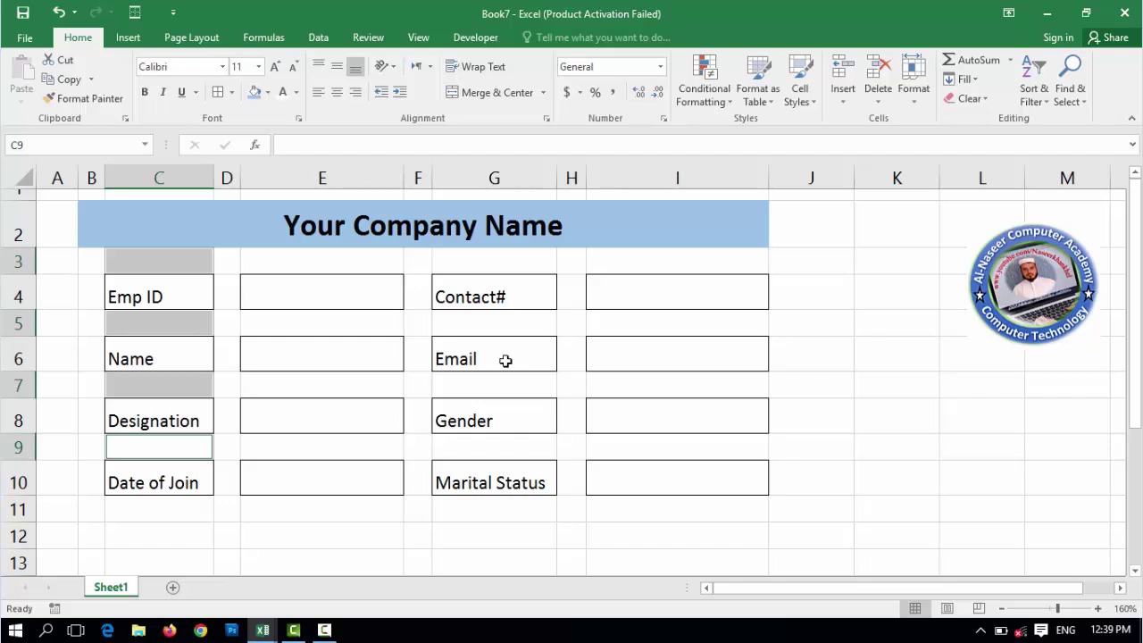
pyautogui.click(920, 104)
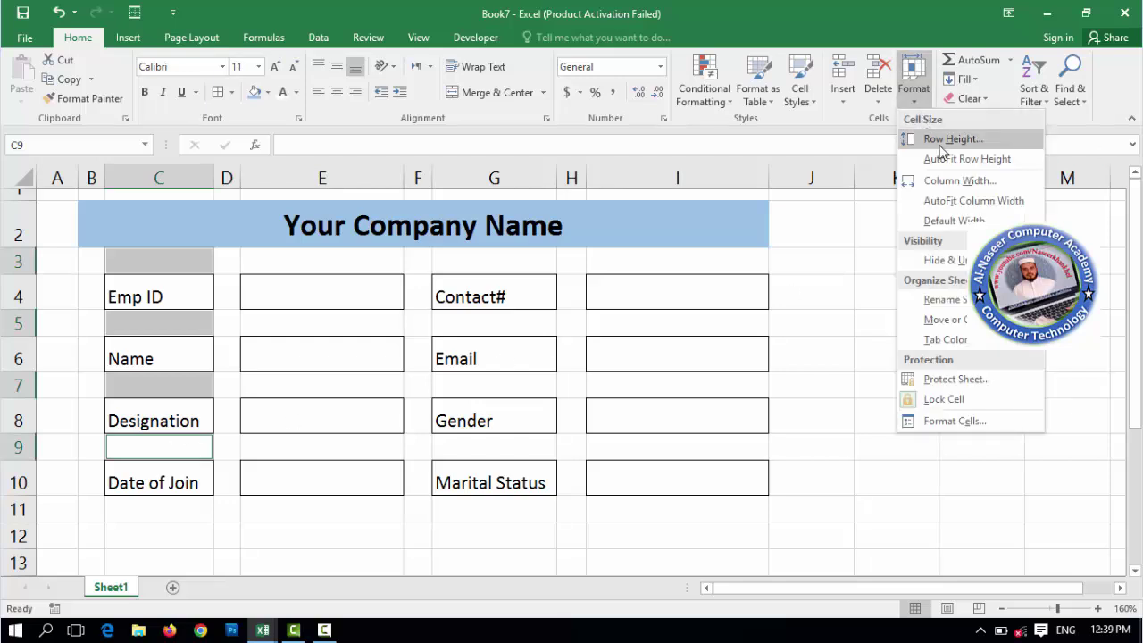
pyautogui.click(950, 139)
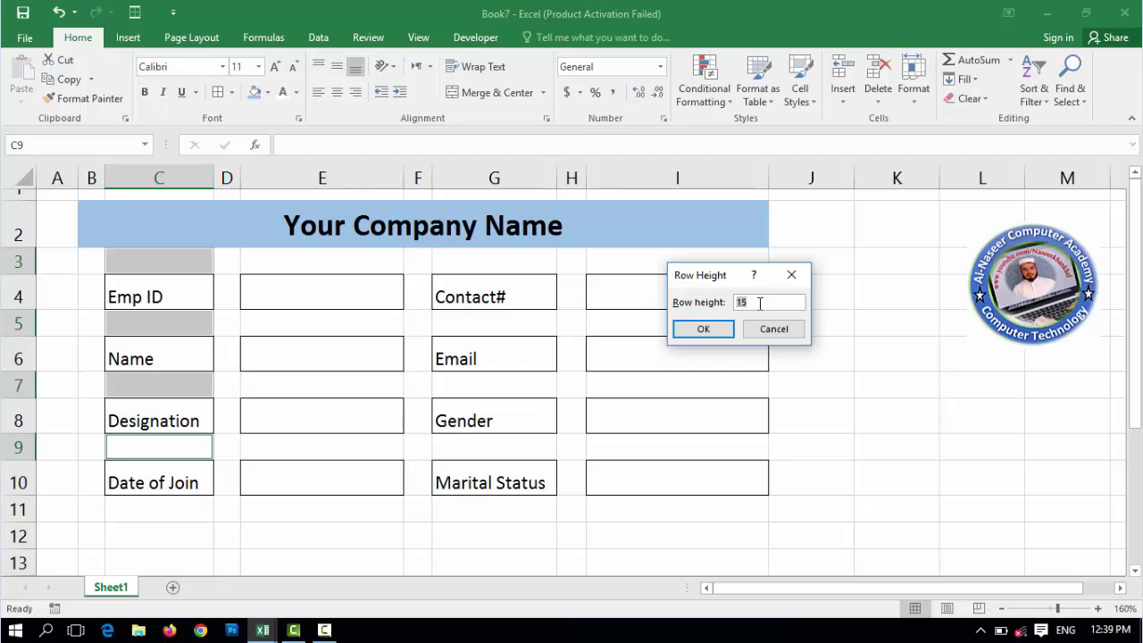
pyautogui.click(702, 329)
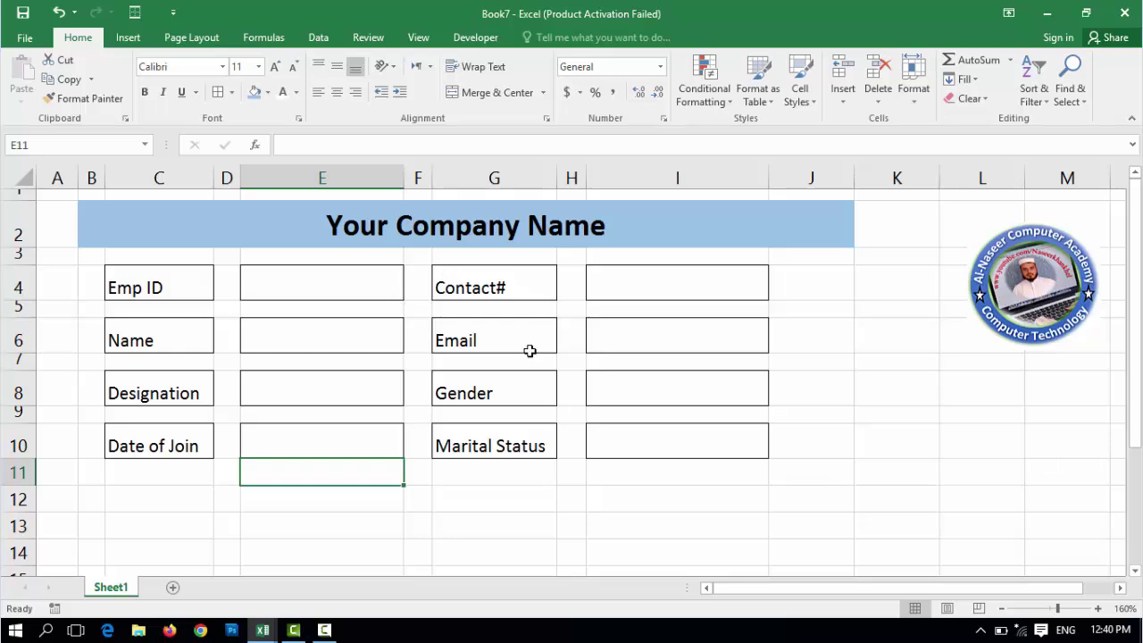
# - Apply Thick Outside Borders around the form range B2:J11
pyautogui.moveTo(116, 230); pyautogui.dragTo(406, 460)
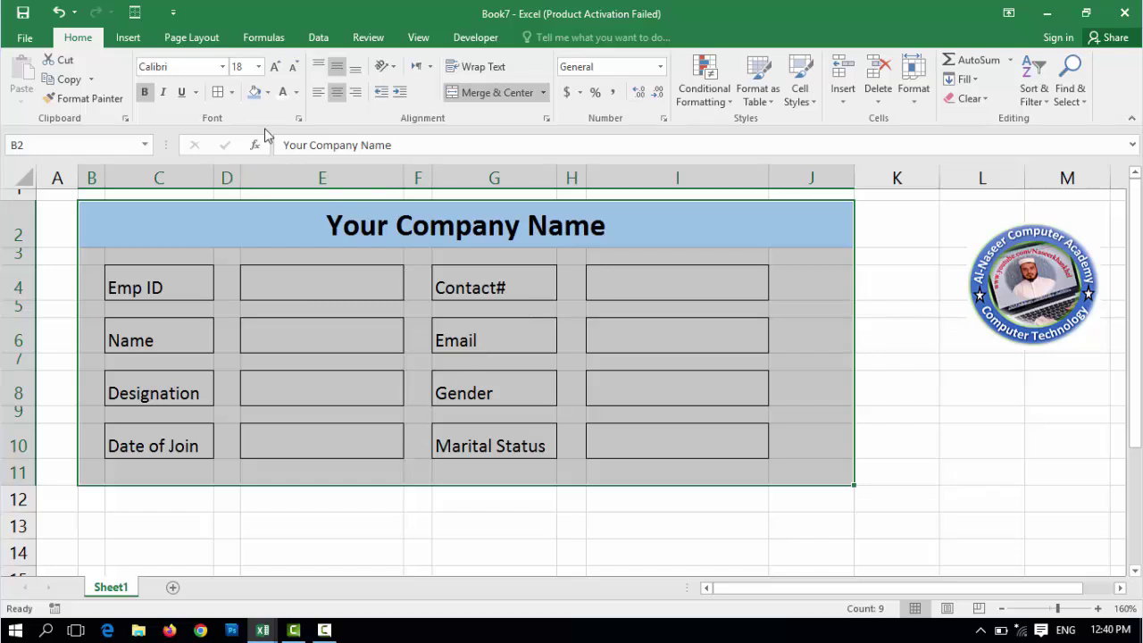
pyautogui.click(231, 92)
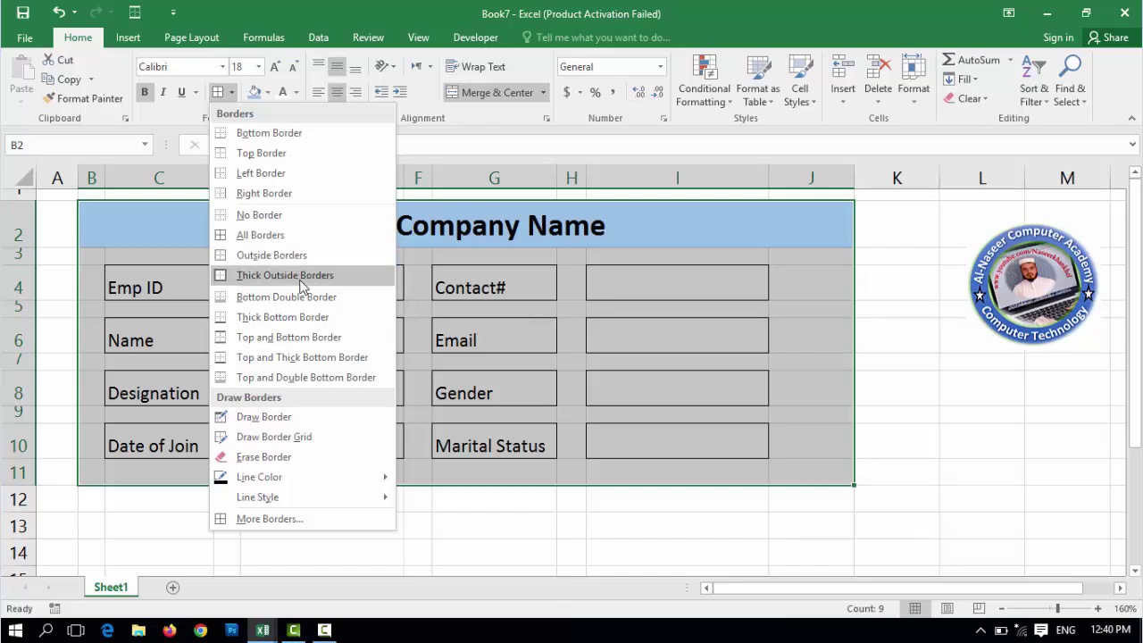
pyautogui.click(330, 276)
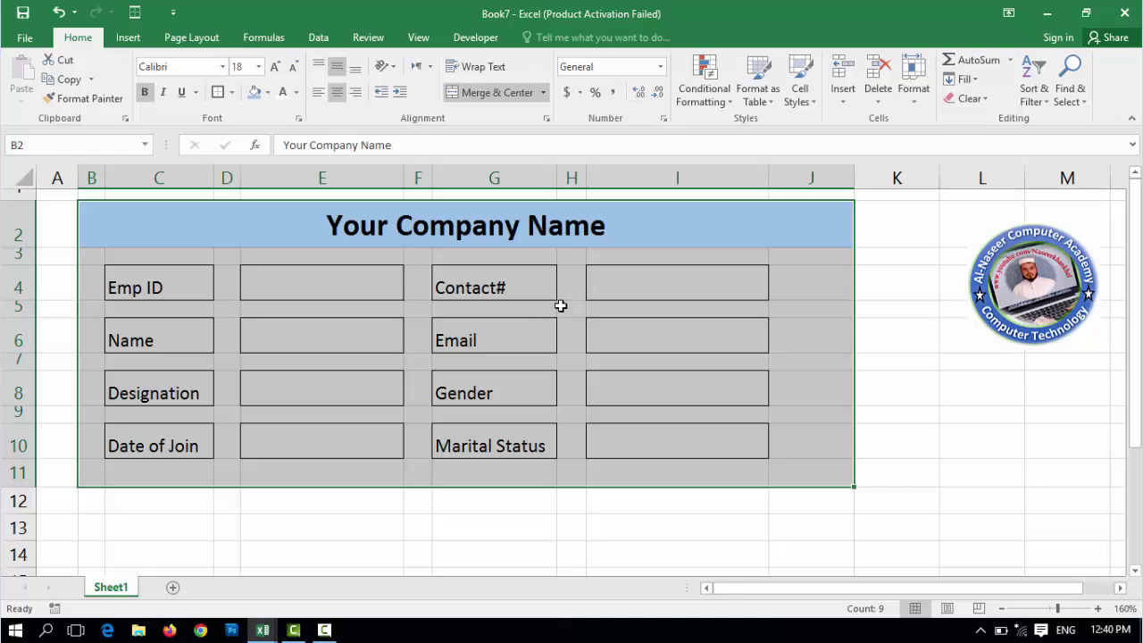
# - Fill B2:J11 light gold and the Your Company Name title cell light blue
pyautogui.click(268, 93)
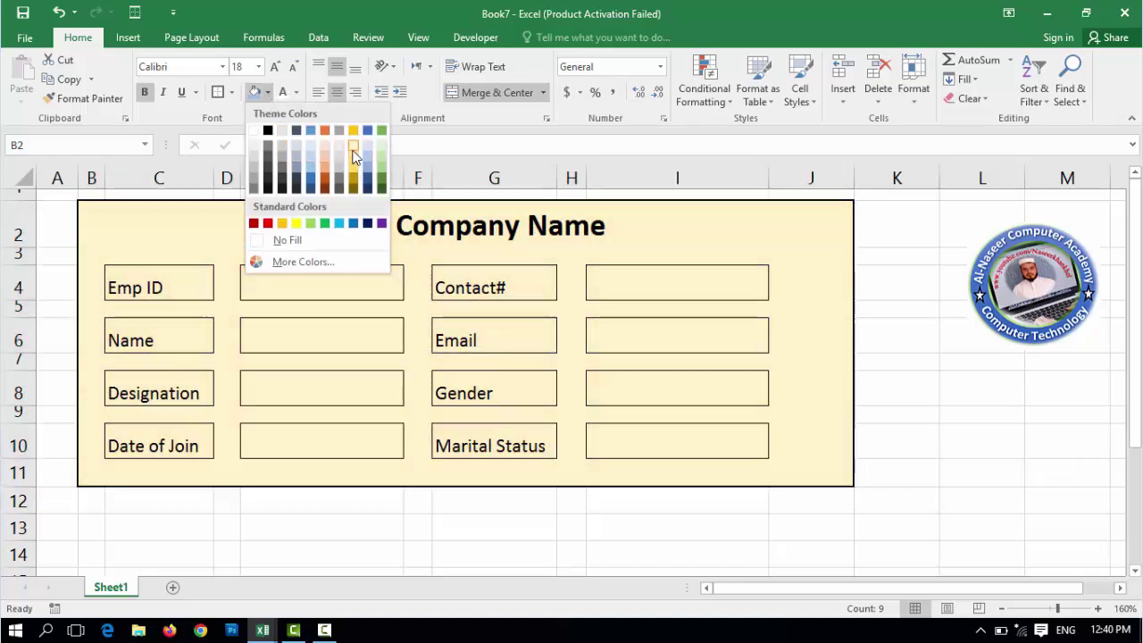
pyautogui.click(354, 156)
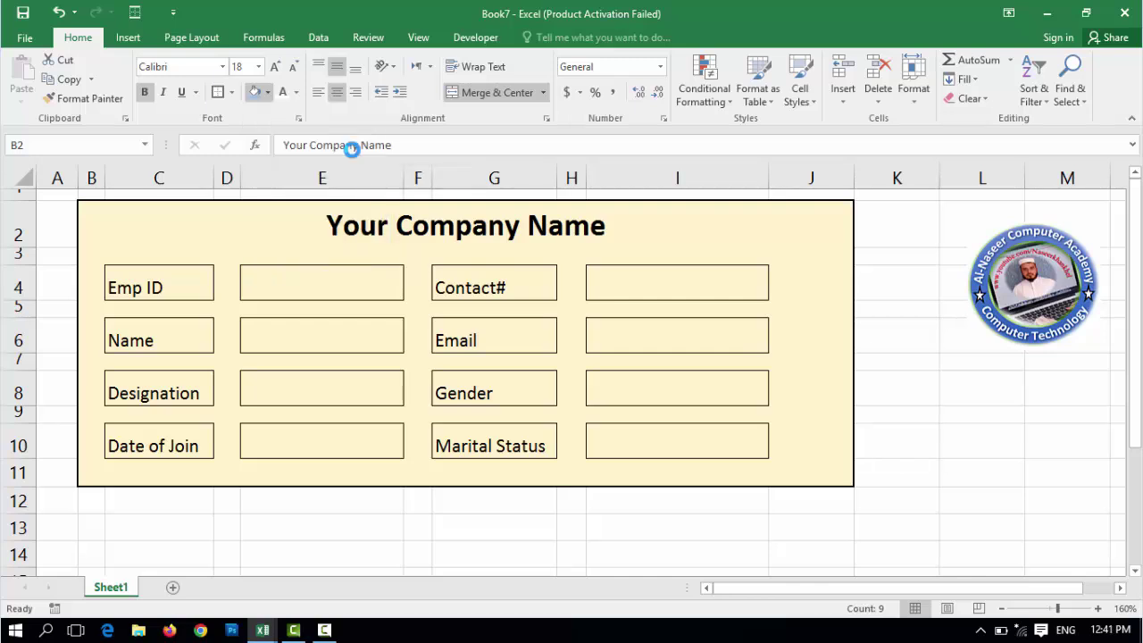
pyautogui.click(448, 230)
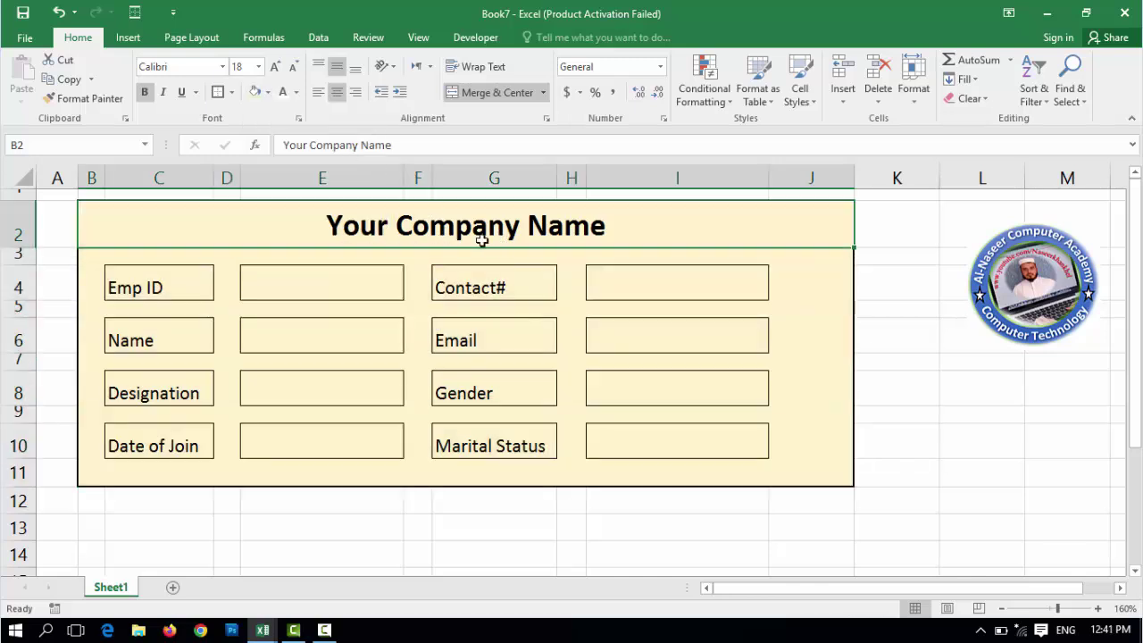
pyautogui.click(267, 96)
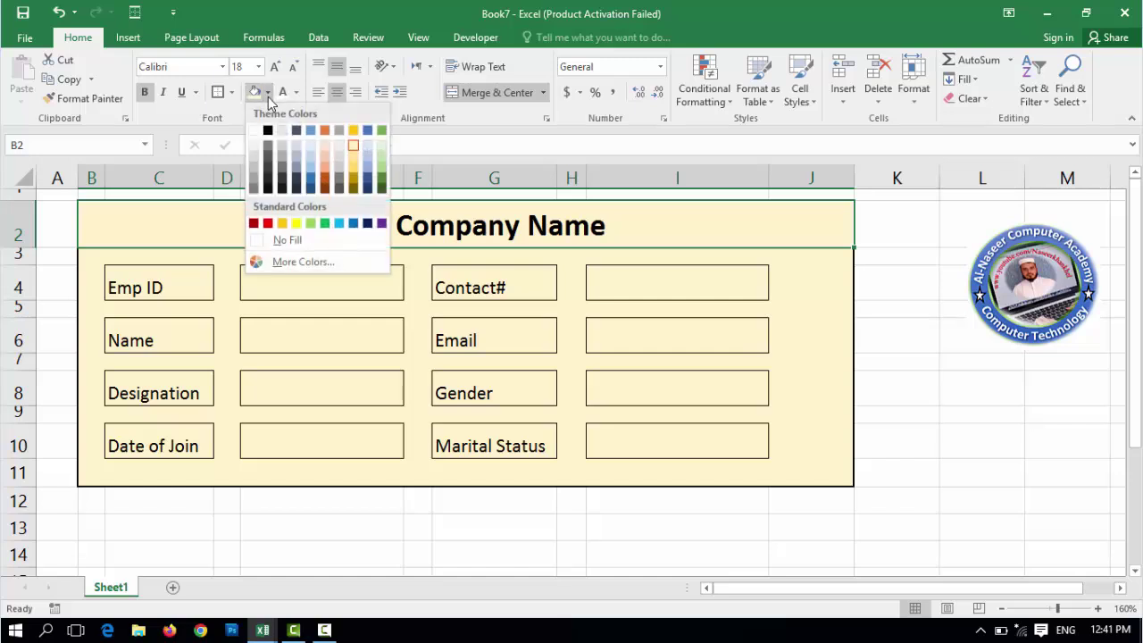
pyautogui.click(310, 166)
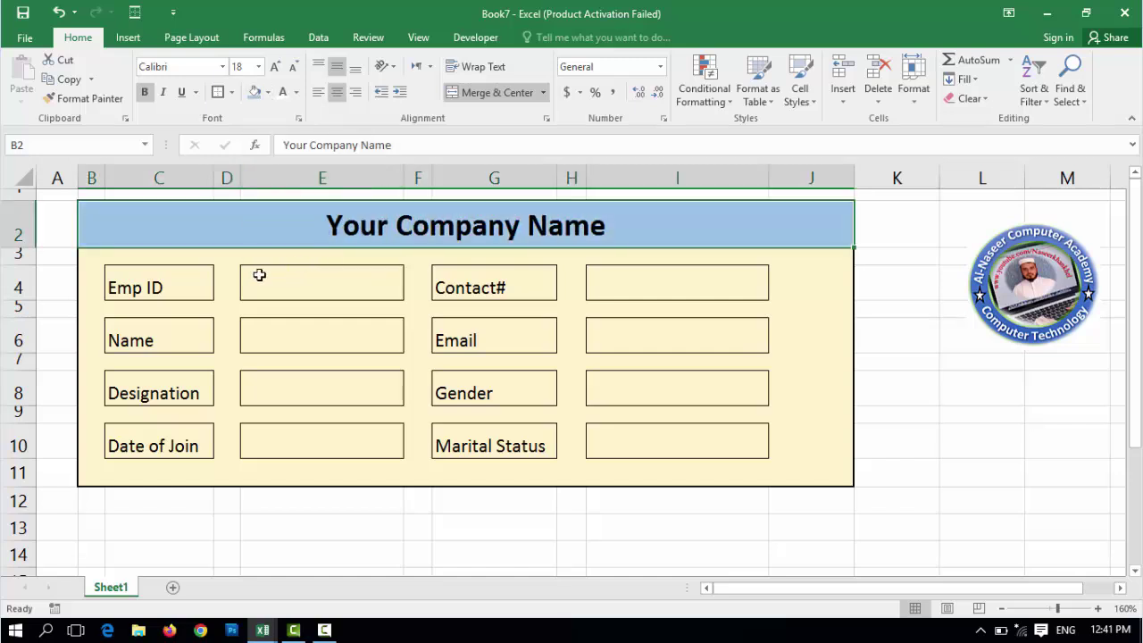
pyautogui.click(188, 287)
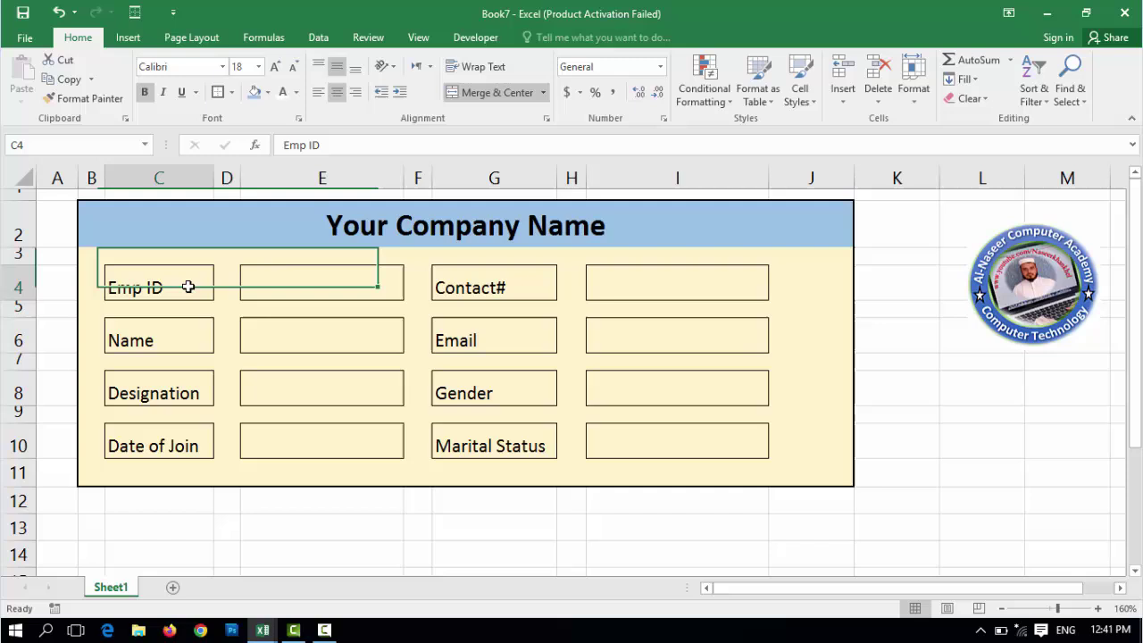
# - Fill the labels in C4:C10 and G4:G10 green and middle-align their text
pyautogui.keyDown('ctrl'); pyautogui.click(169, 337); pyautogui.keyUp('ctrl')
pyautogui.keyDown('ctrl'); pyautogui.click(168, 394); pyautogui.keyUp('ctrl')
pyautogui.keyDown('ctrl'); pyautogui.click(164, 441); pyautogui.keyUp('ctrl')
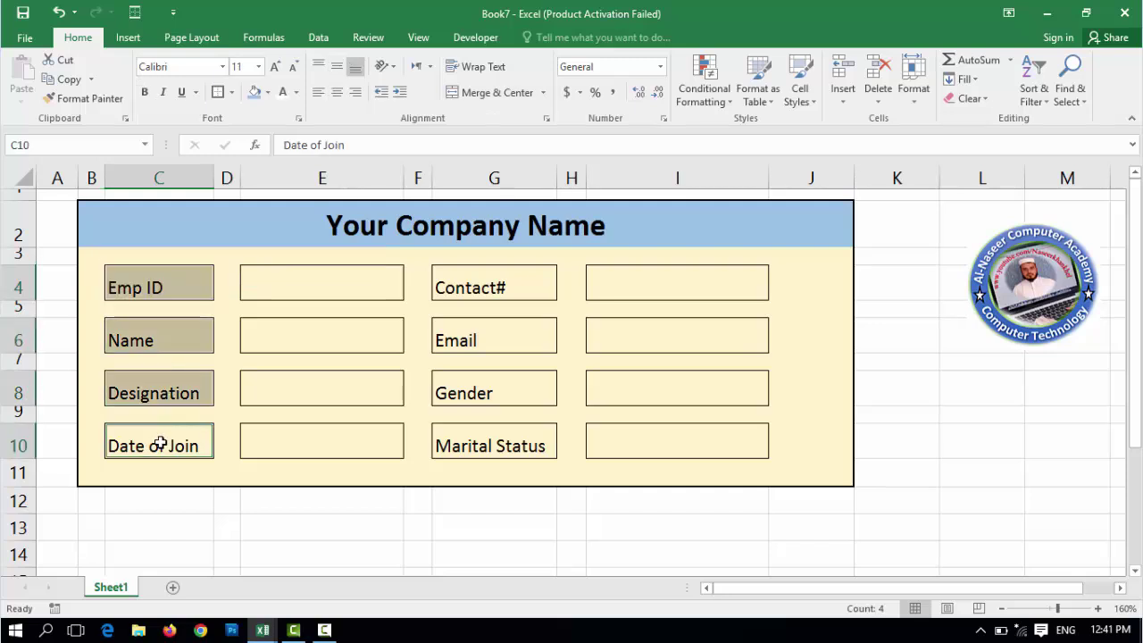
pyautogui.keyDown('ctrl'); pyautogui.click(509, 286); pyautogui.keyUp('ctrl')
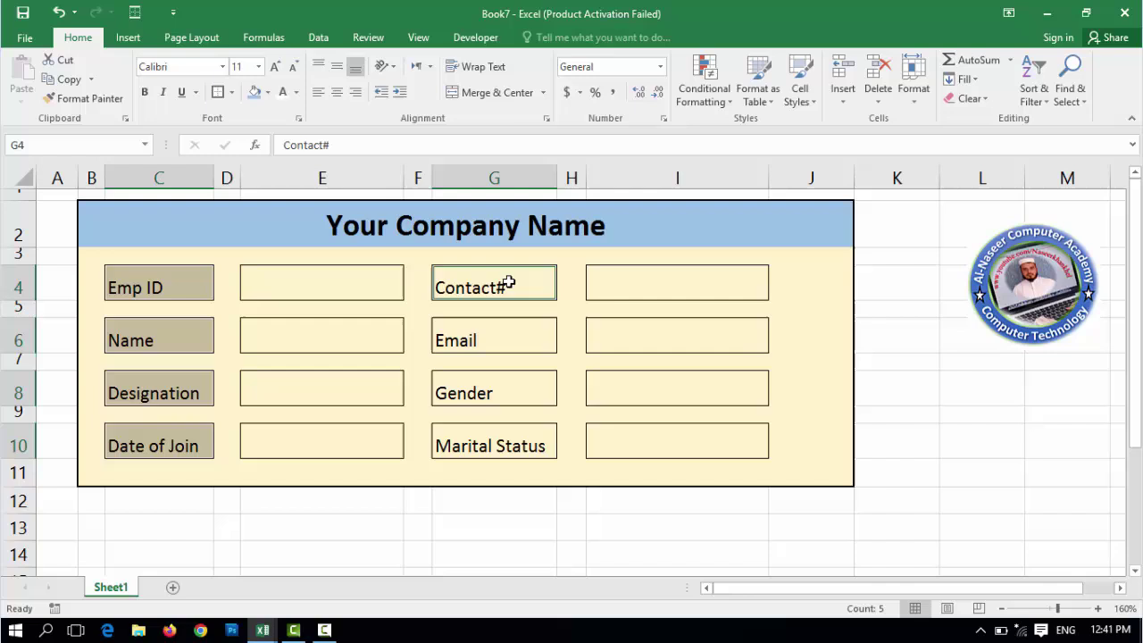
pyautogui.keyDown('ctrl'); pyautogui.click(490, 338); pyautogui.keyUp('ctrl')
pyautogui.keyDown('ctrl'); pyautogui.click(478, 389); pyautogui.keyUp('ctrl')
pyautogui.keyDown('ctrl'); pyautogui.click(488, 445); pyautogui.keyUp('ctrl')
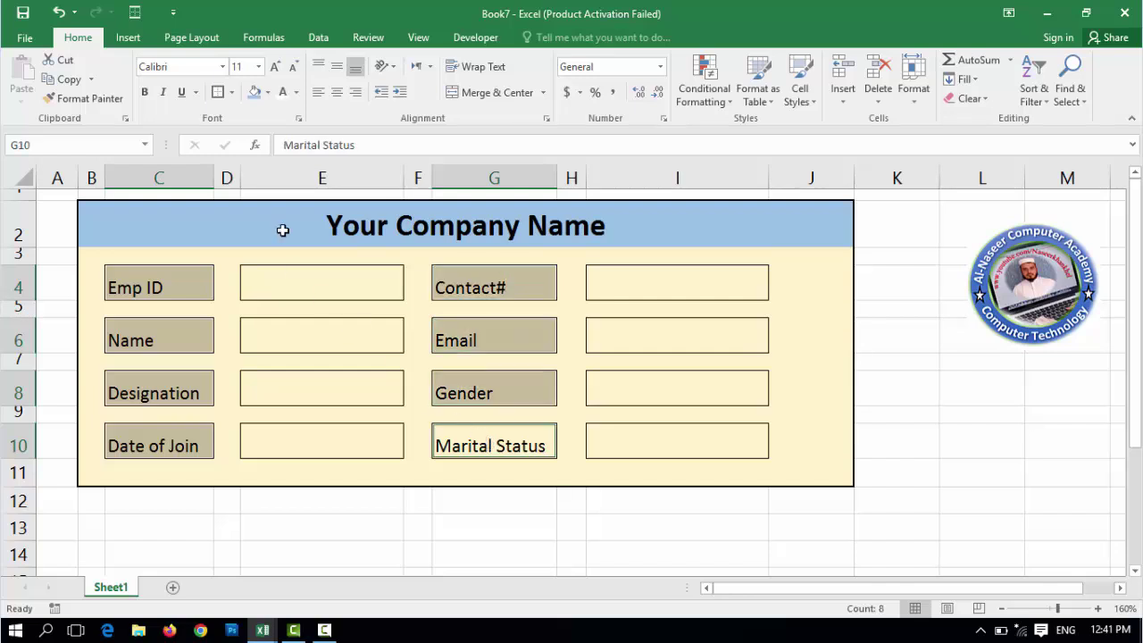
pyautogui.click(266, 92)
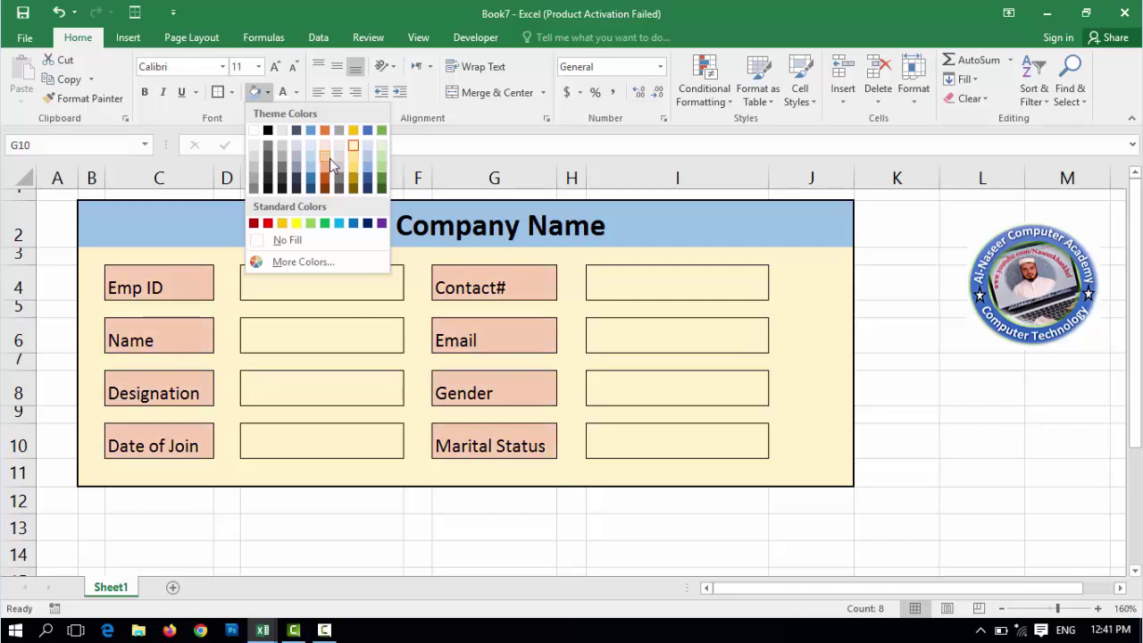
pyautogui.click(383, 175)
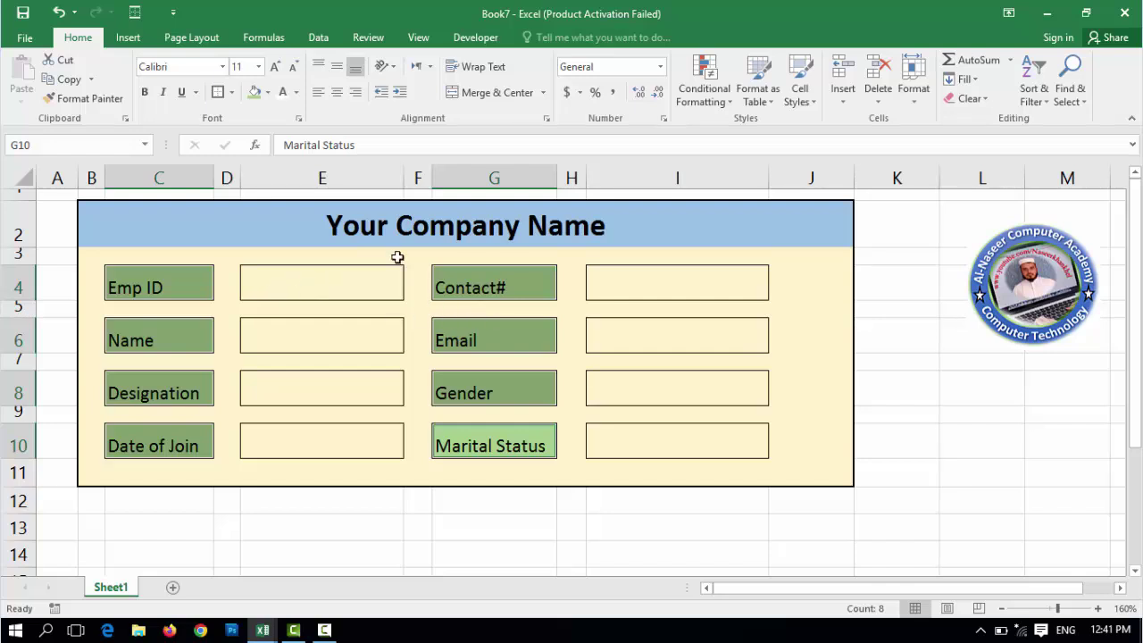
pyautogui.click(337, 72)
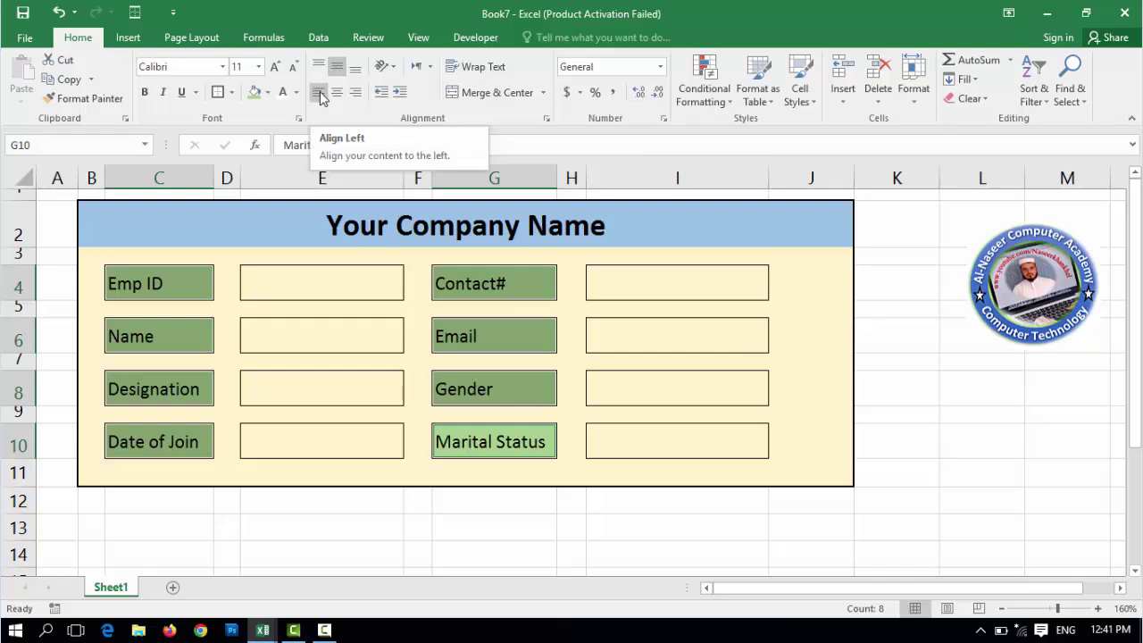
pyautogui.click(322, 284)
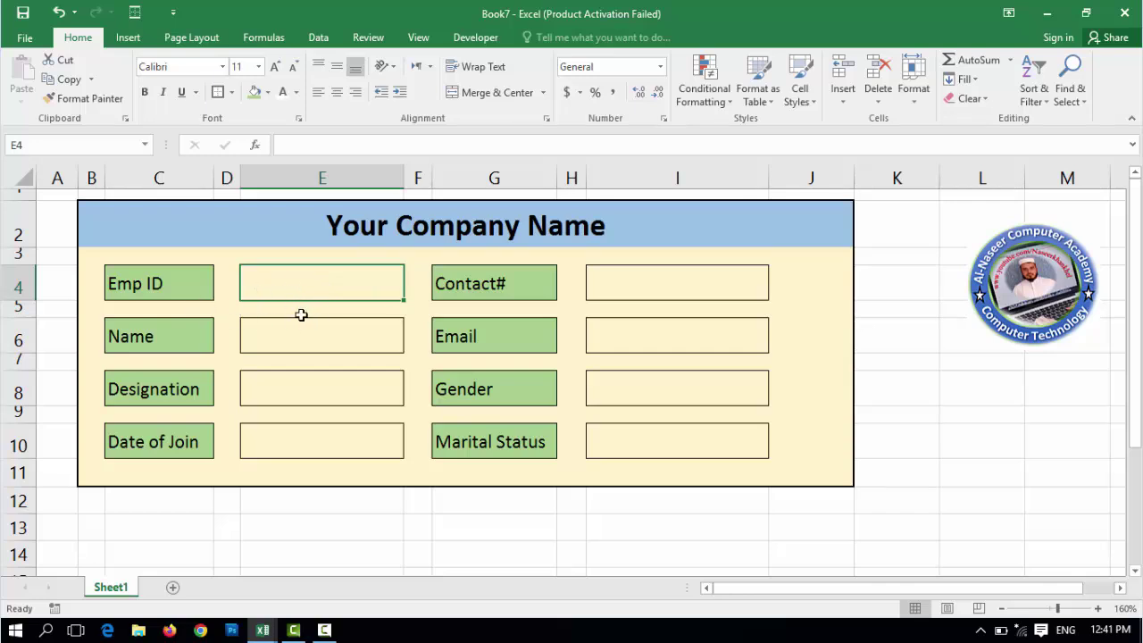
# - Fill entry boxes E4, E6, E8, E10, I4, I6, I8 and I10 pale green
pyautogui.keyDown('ctrl'); pyautogui.click(324, 340); pyautogui.keyUp('ctrl')
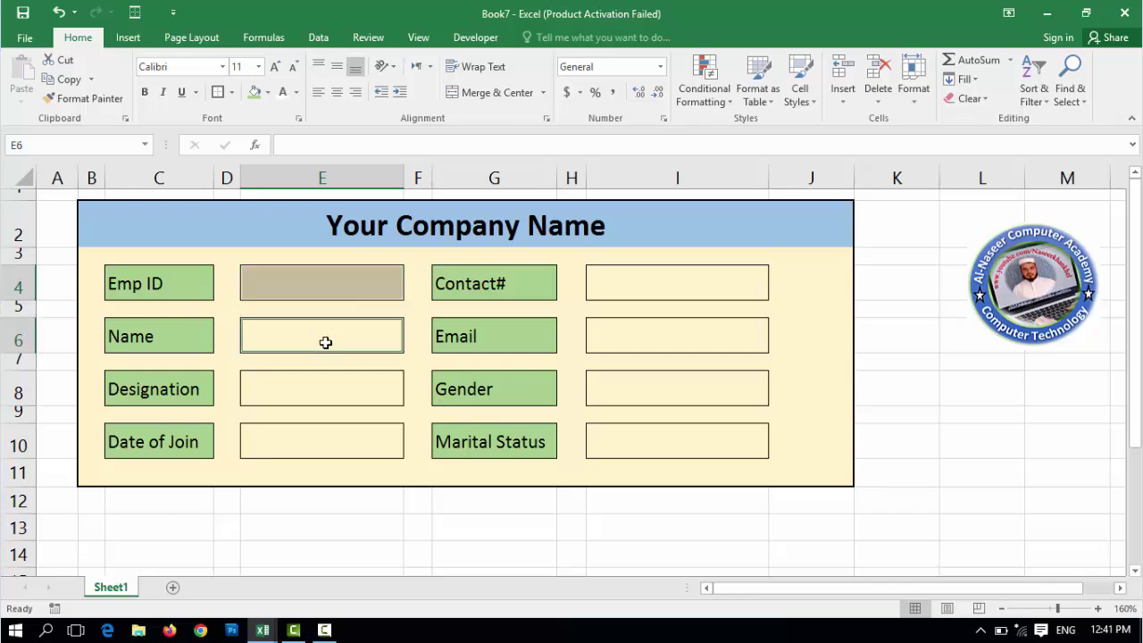
pyautogui.keyDown('ctrl'); pyautogui.click(327, 393); pyautogui.keyUp('ctrl')
pyautogui.keyDown('ctrl'); pyautogui.click(330, 438); pyautogui.keyUp('ctrl')
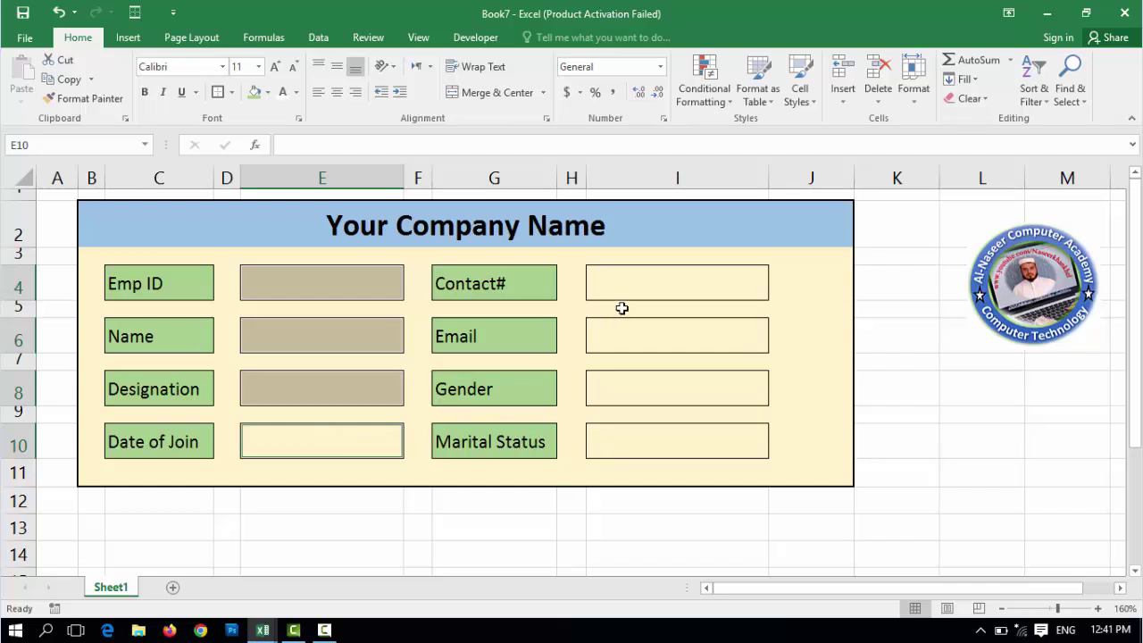
pyautogui.keyDown('ctrl'); pyautogui.click(639, 287); pyautogui.keyUp('ctrl')
pyautogui.keyDown('ctrl'); pyautogui.click(655, 340); pyautogui.keyUp('ctrl')
pyautogui.keyDown('ctrl'); pyautogui.click(658, 393); pyautogui.keyUp('ctrl')
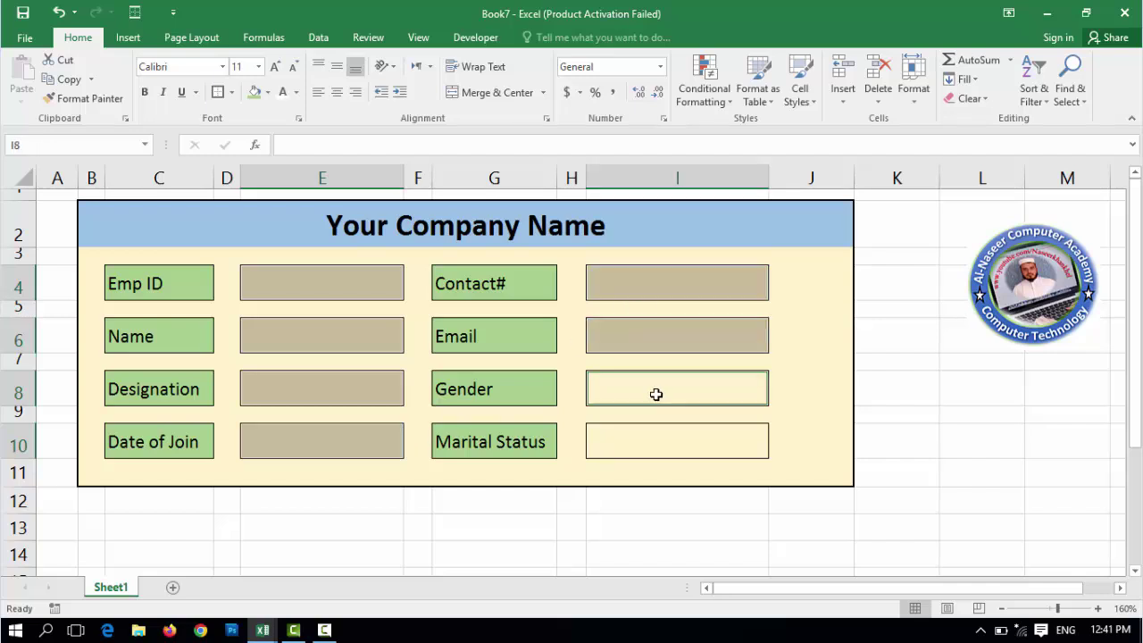
pyautogui.keyDown('ctrl'); pyautogui.click(672, 445); pyautogui.keyUp('ctrl')
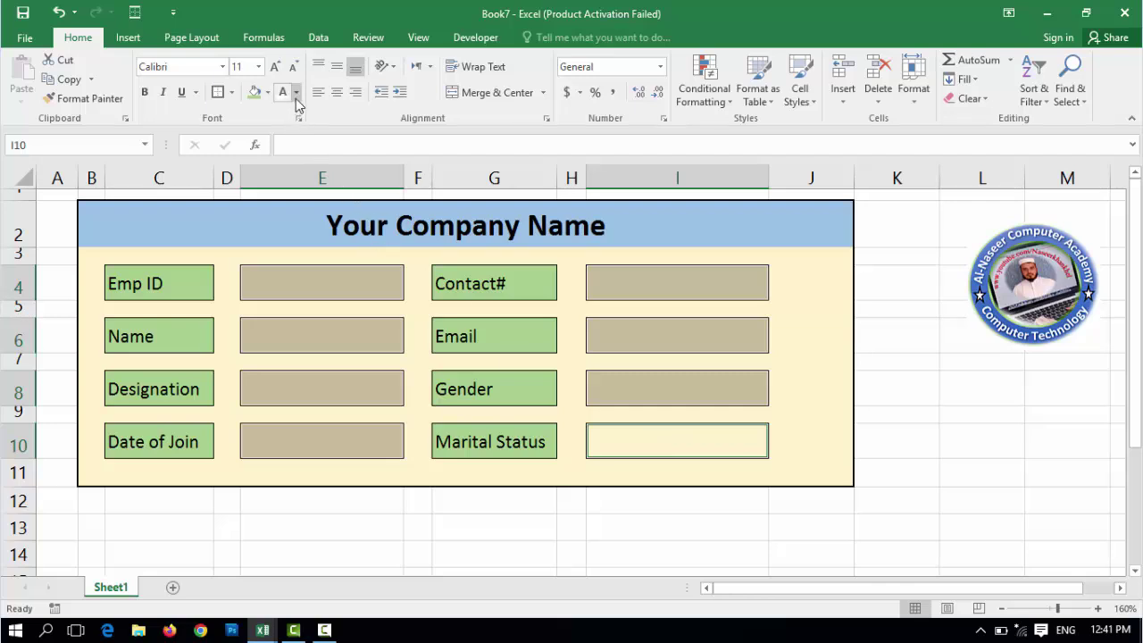
pyautogui.click(267, 92)
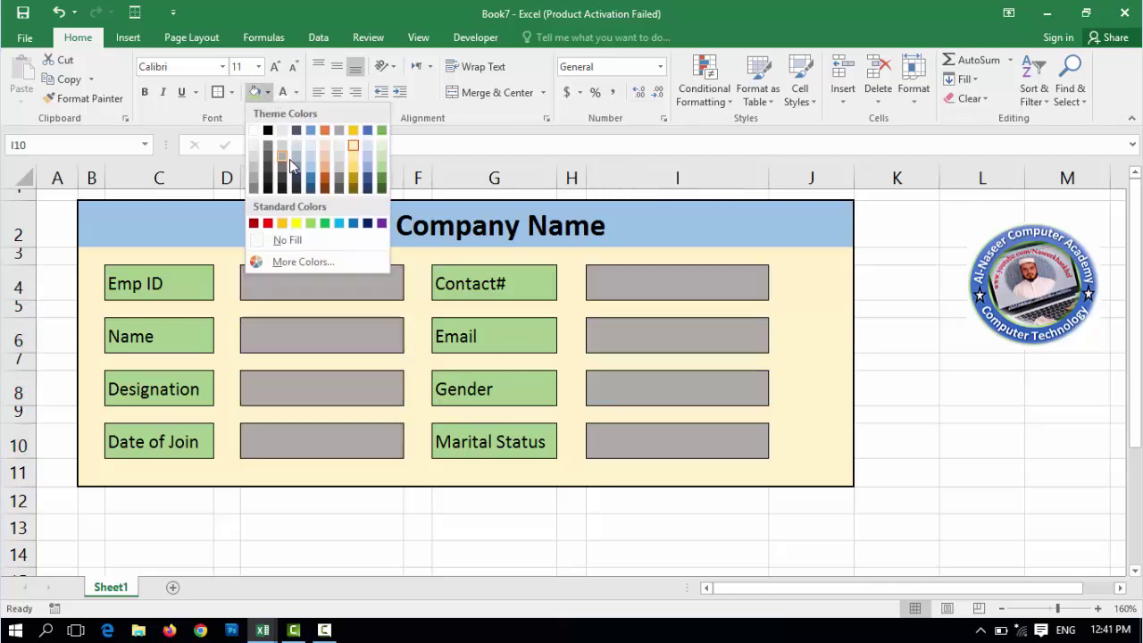
pyautogui.click(382, 148)
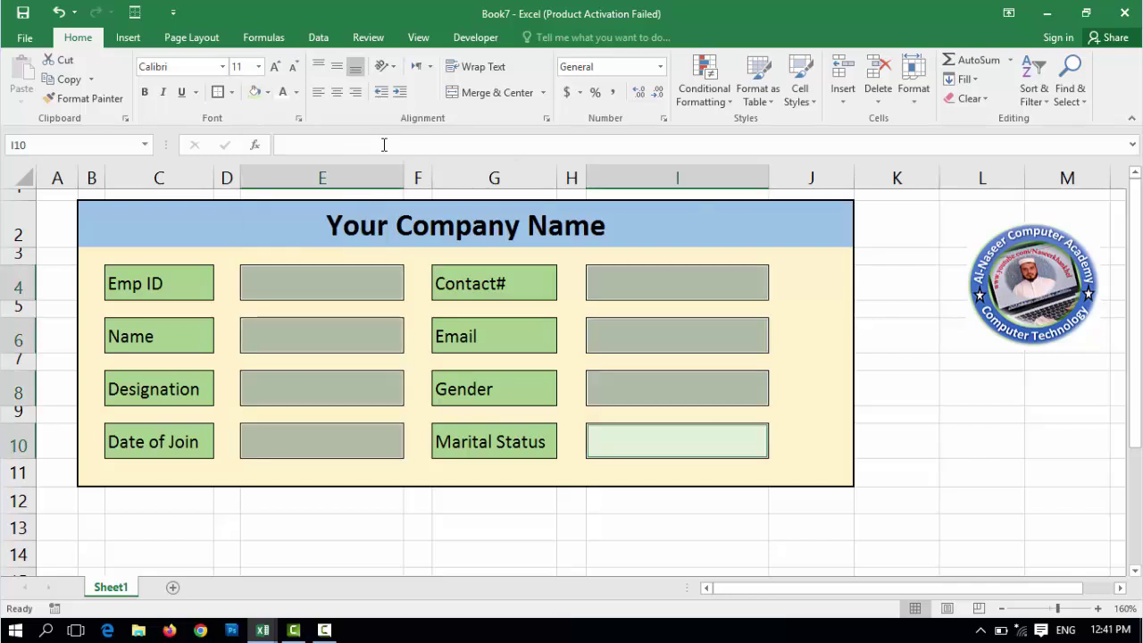
pyautogui.click(366, 290)
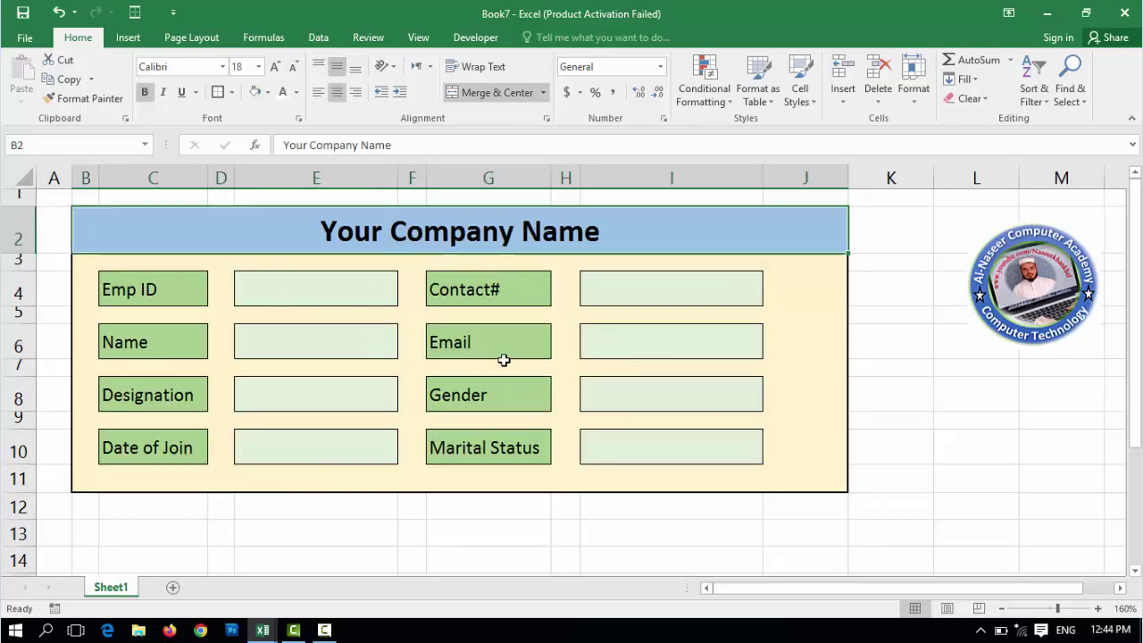
pyautogui.click(156, 538)
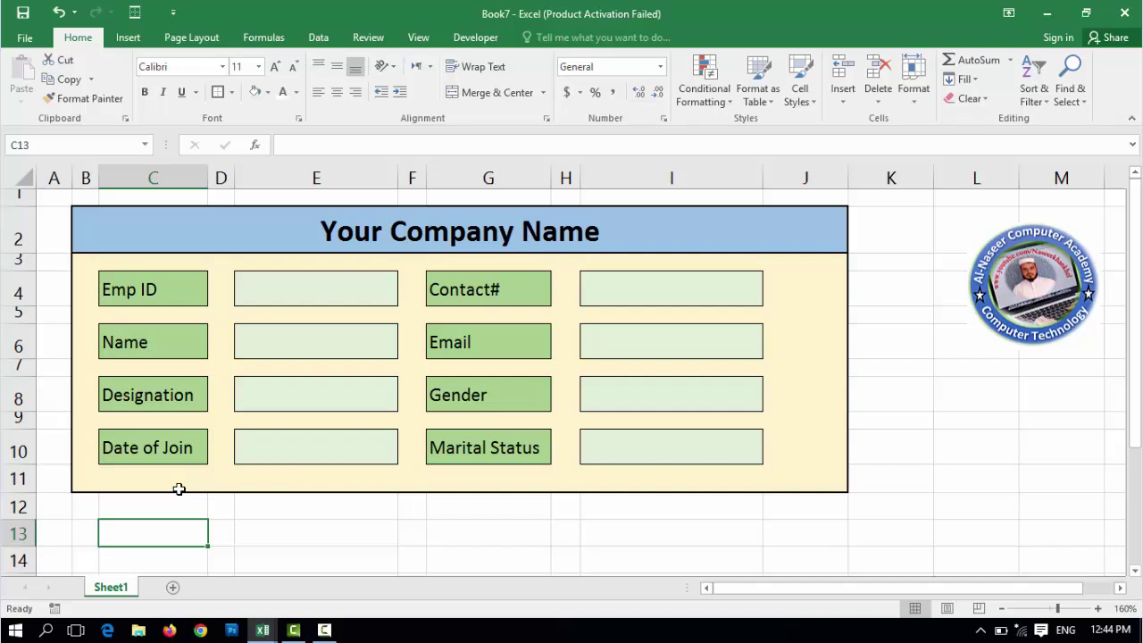
# - Type Emp ID, Name, Designation, D O J, Contact, Email, Gender, Marital Status into C13:C20
pyautogui.write('Emp I')
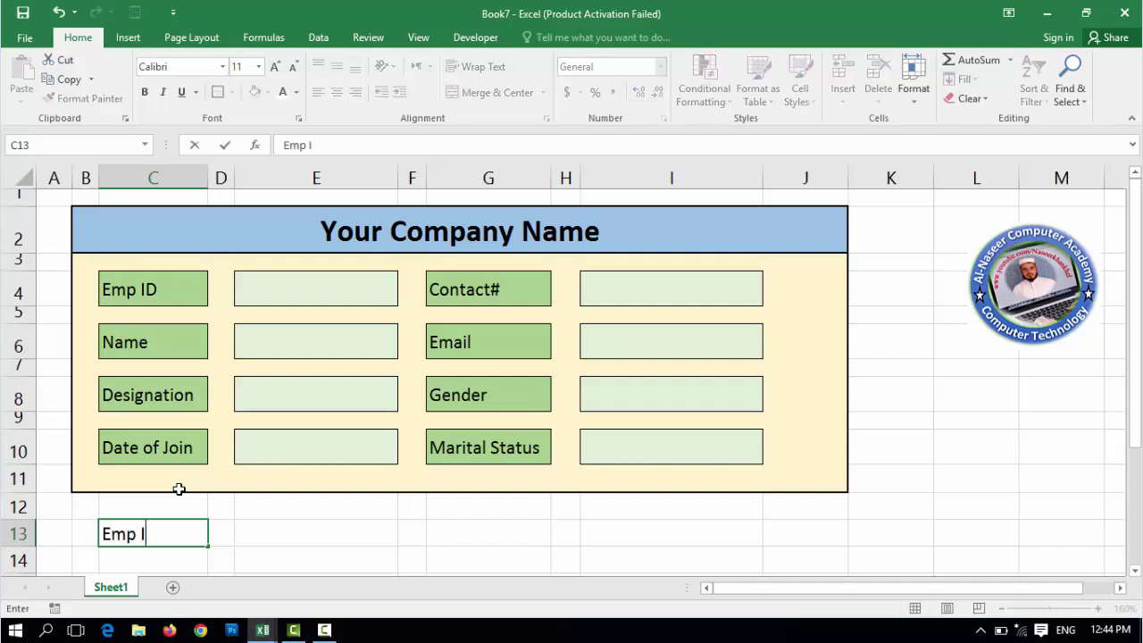
pyautogui.write('D')
pyautogui.press('Return')
pyautogui.write('Name')
pyautogui.press('Return')
pyautogui.write('Designation D O J Contact Ema')
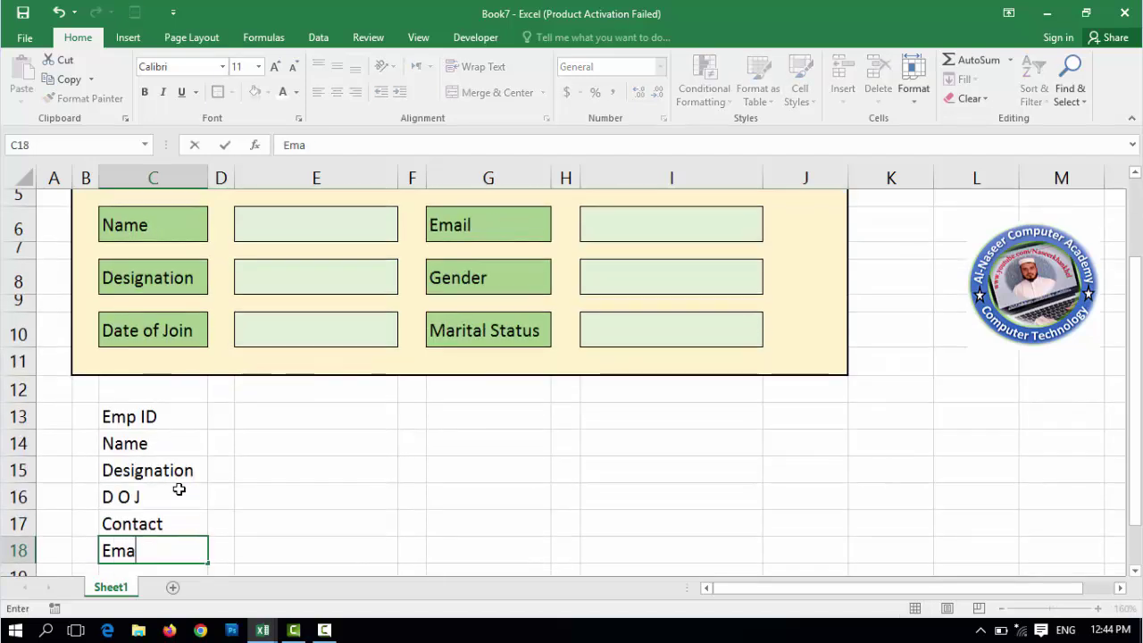
pyautogui.write('il')
pyautogui.press('Return')
pyautogui.write('Gender')
pyautogui.press('Return')
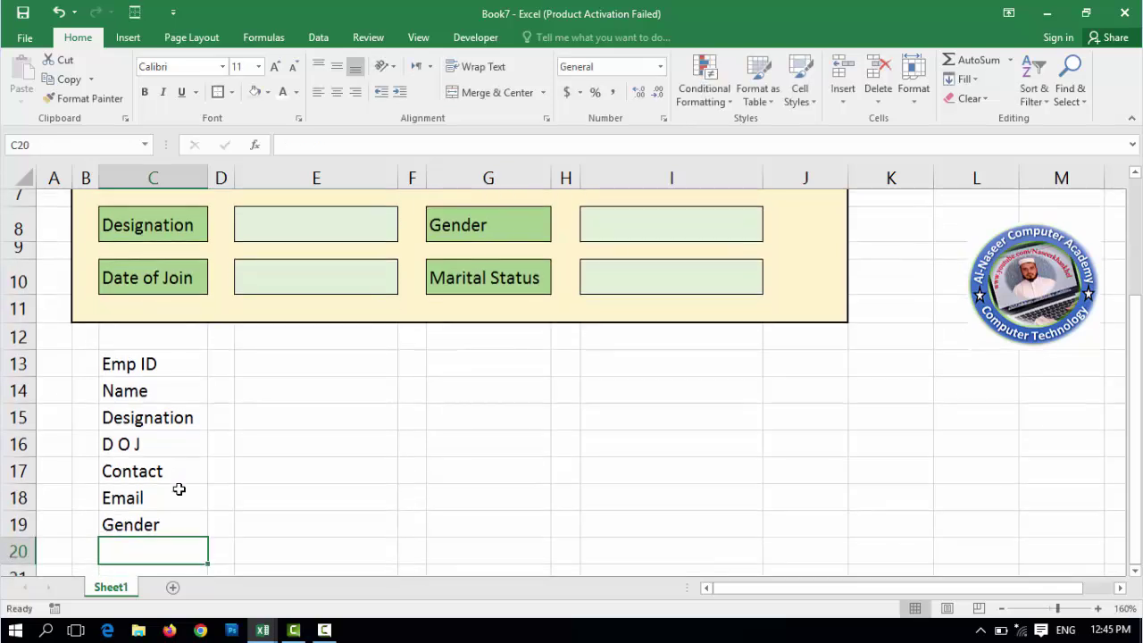
pyautogui.write('Marital')
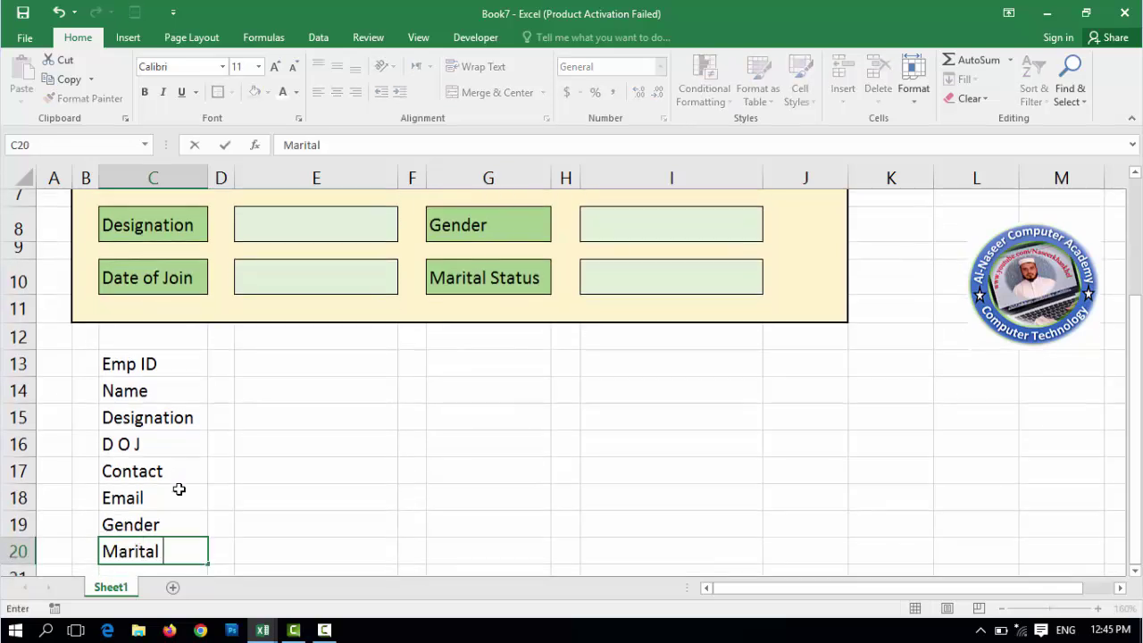
pyautogui.write(' Status')
pyautogui.press('Return')
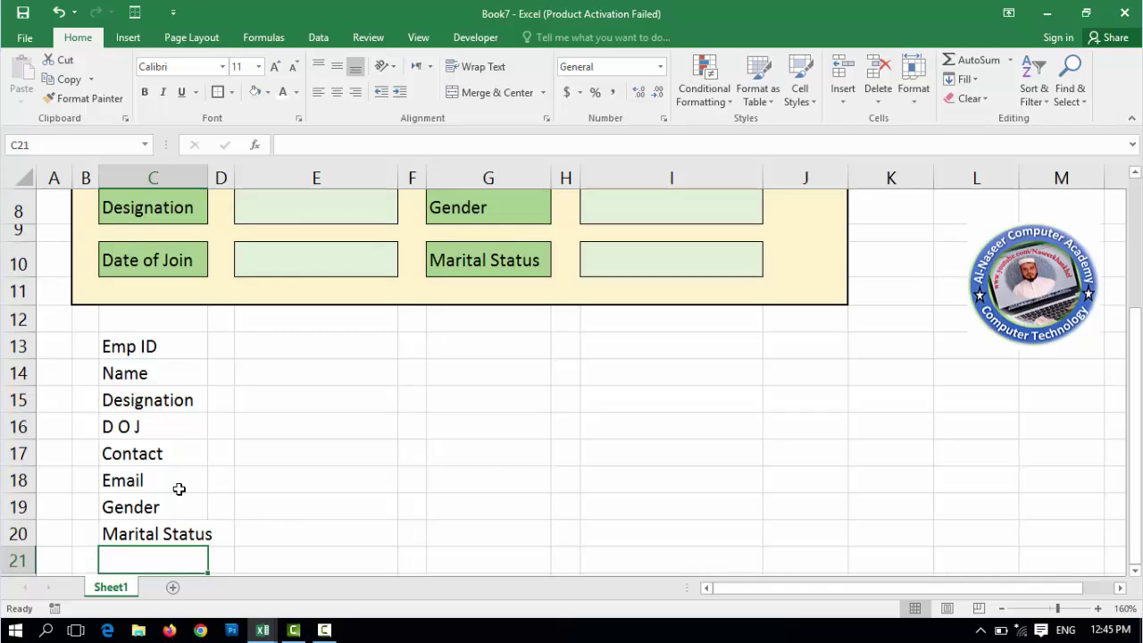
# - Zoom out to 130% and scroll up so the header, form and helper list show
pyautogui.click(256, 350)
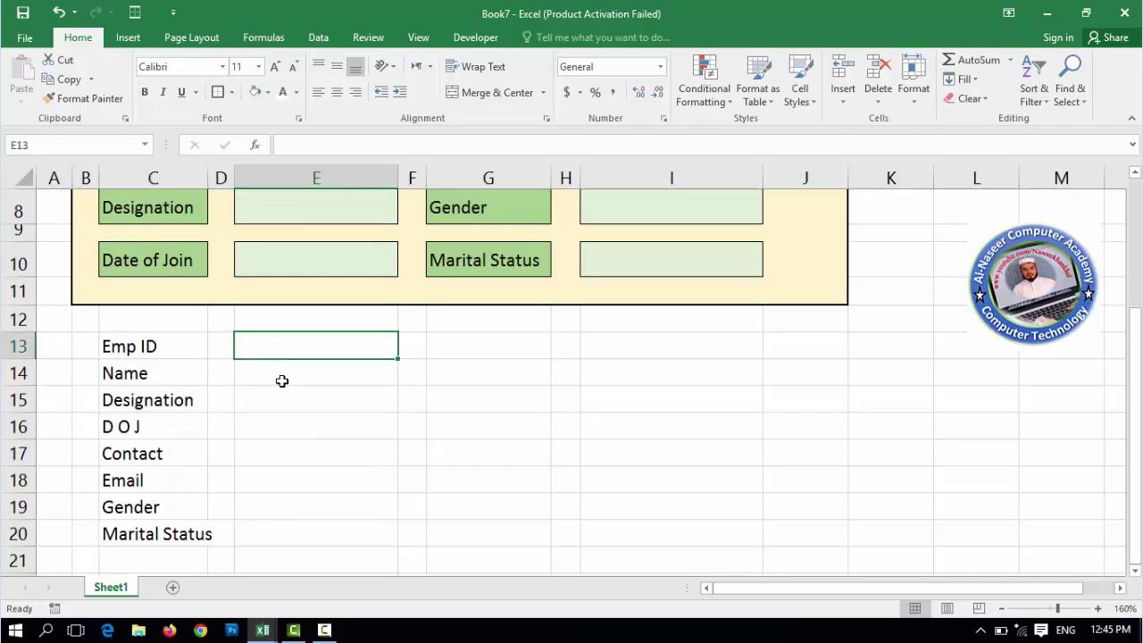
pyautogui.keyDown('ctrl'); pyautogui.scroll(-1, 284, 386); pyautogui.keyUp('ctrl')
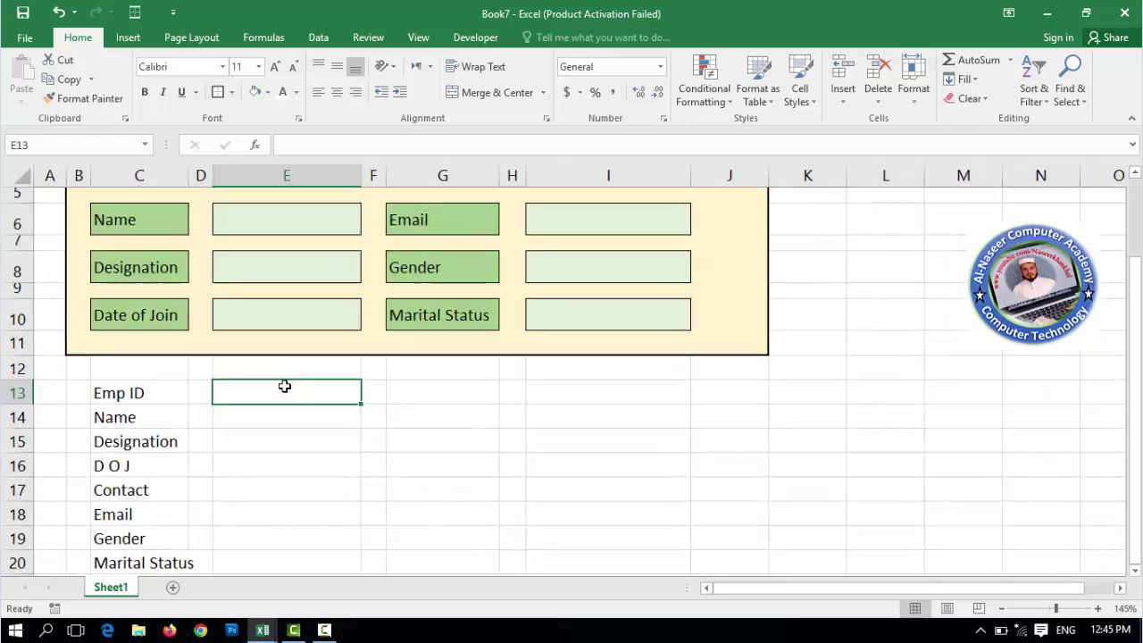
pyautogui.keyDown('ctrl'); pyautogui.scroll(-1, 301, 407); pyautogui.keyUp('ctrl')
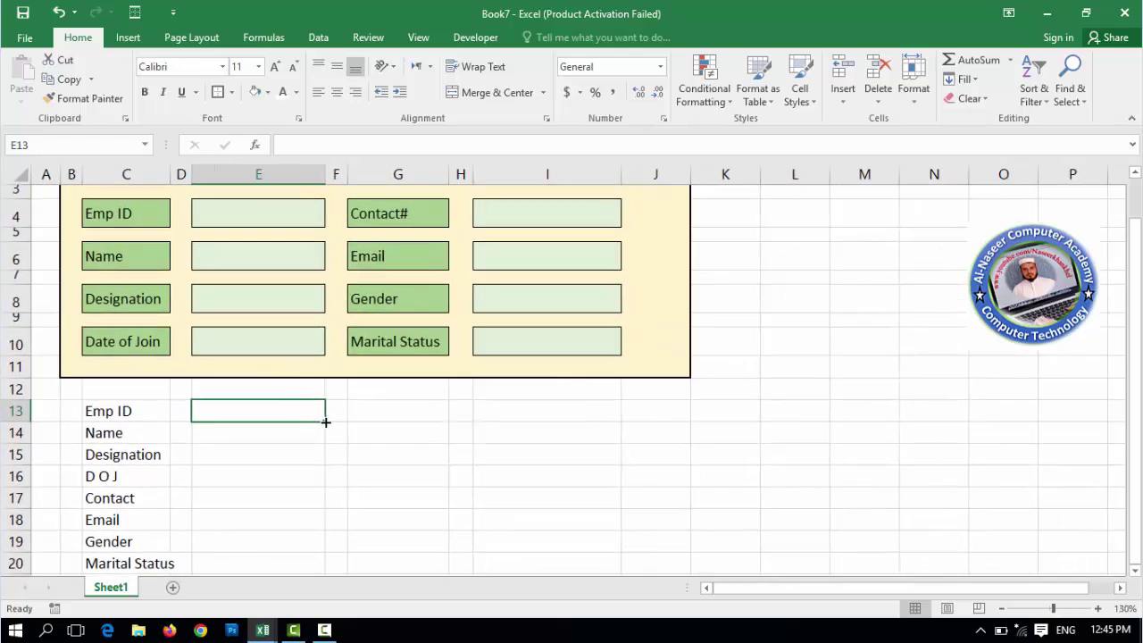
pyautogui.scroll(-1, 324, 426)
pyautogui.scroll(1, 327, 436)
pyautogui.scroll(1, 327, 435)
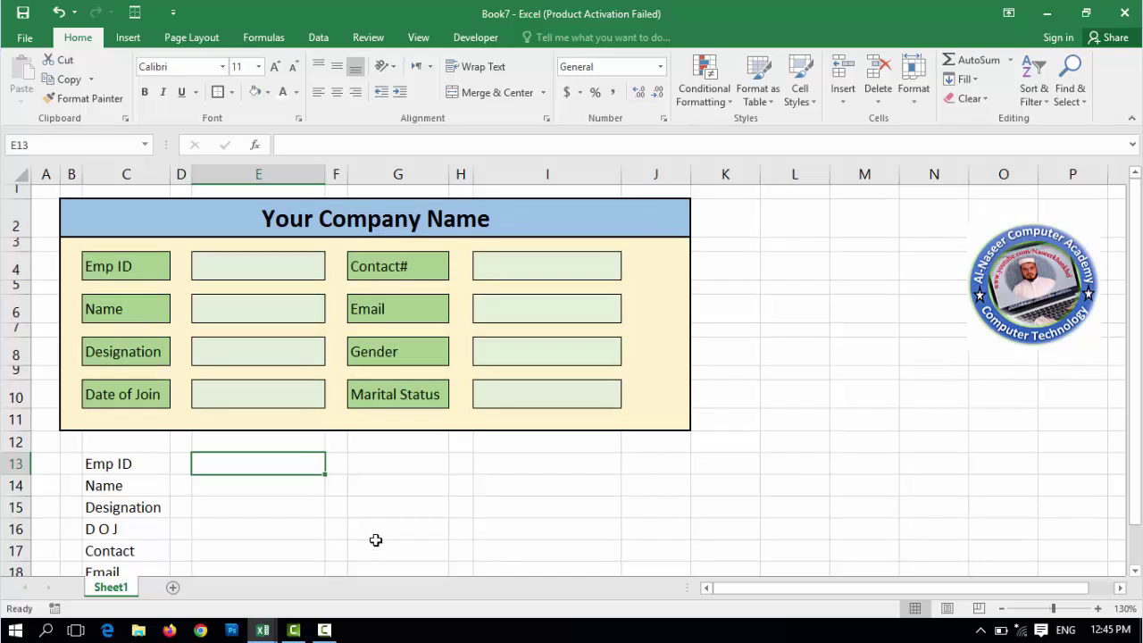
# - Enter =E4, =E6, =E8 and =E10 in helper cells E13:E16
pyautogui.write('=')
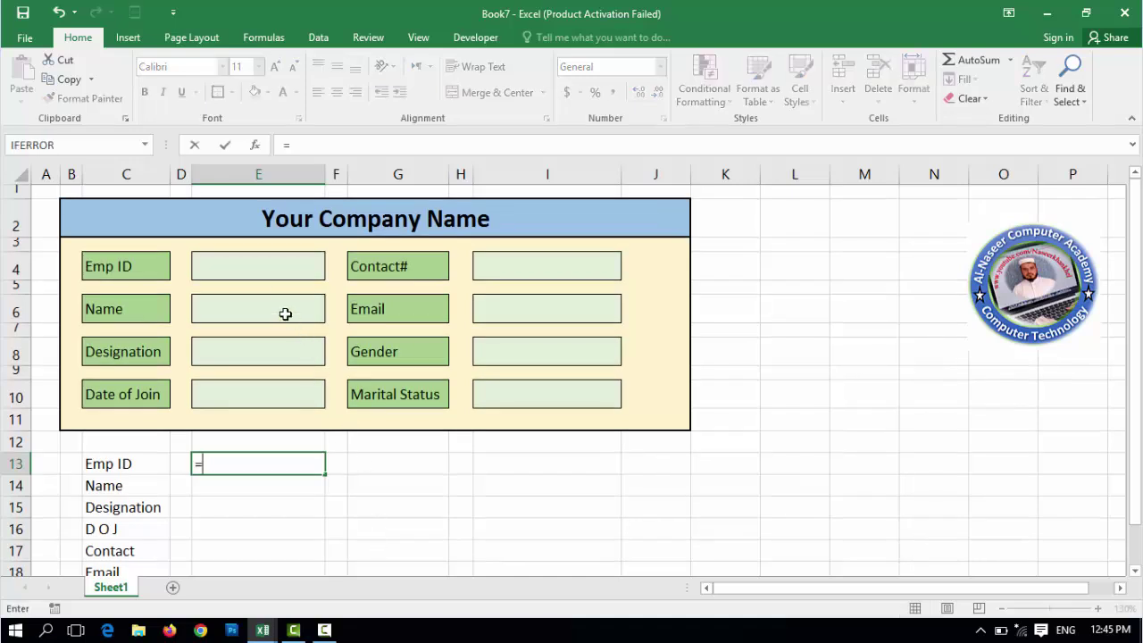
pyautogui.click(266, 268)
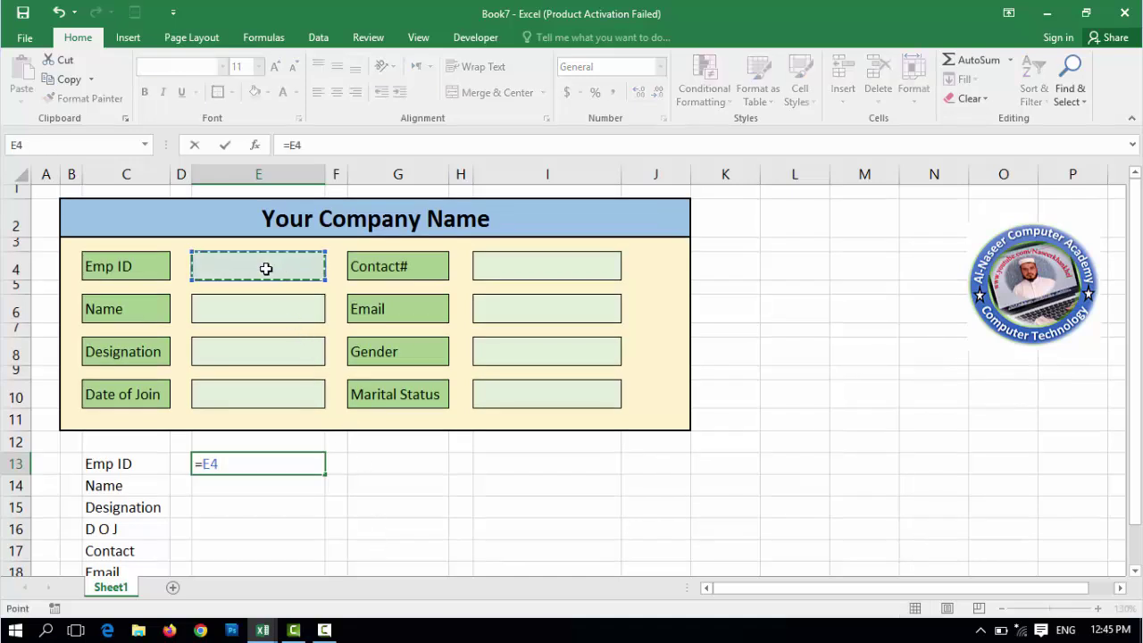
pyautogui.press('Return')
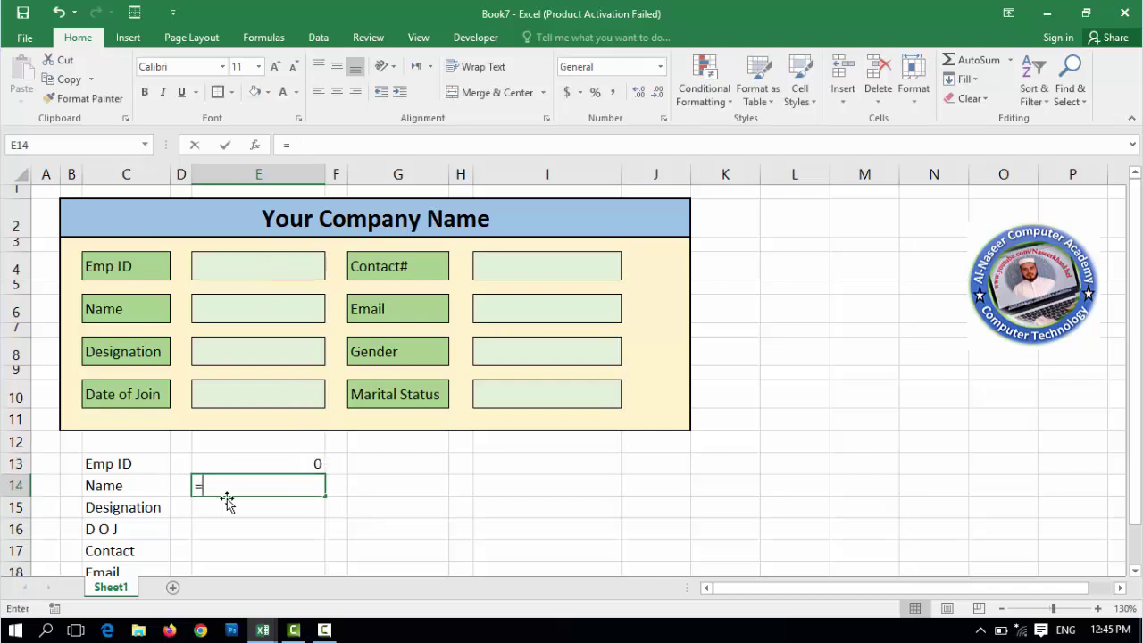
pyautogui.write('=')
pyautogui.click(259, 310)
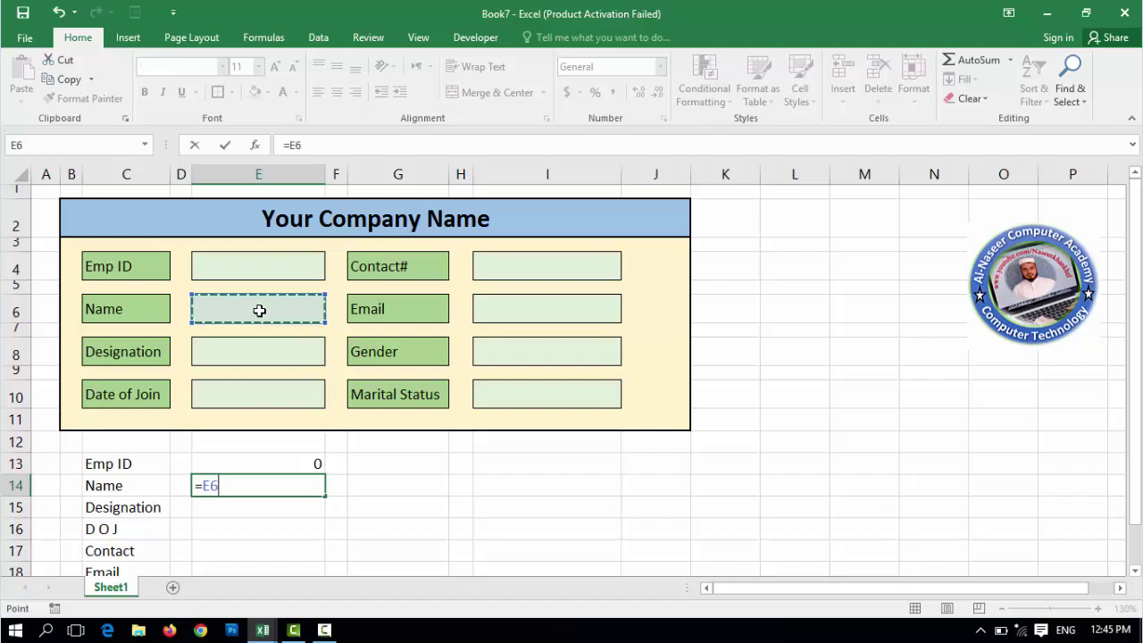
pyautogui.press('Return')
pyautogui.write('=')
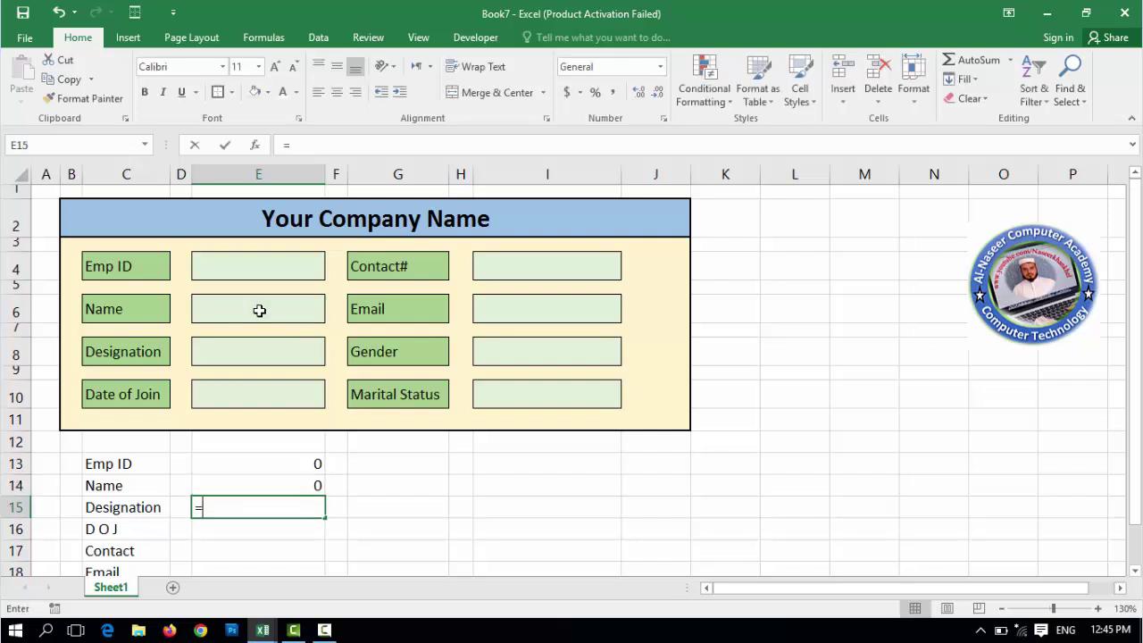
pyautogui.click(261, 354)
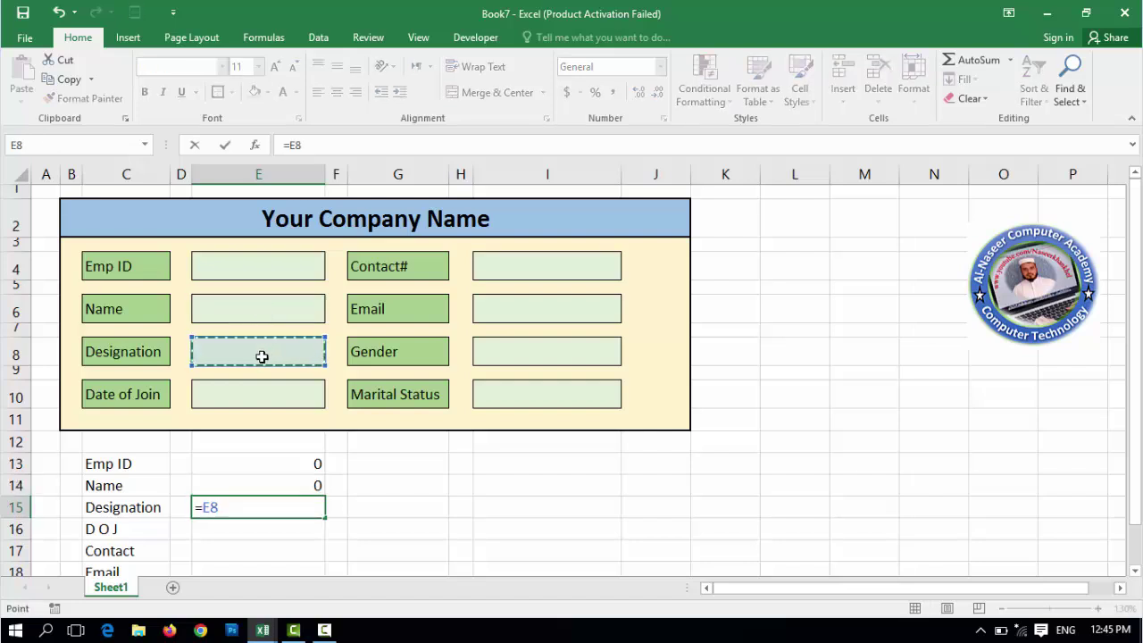
pyautogui.press('Return')
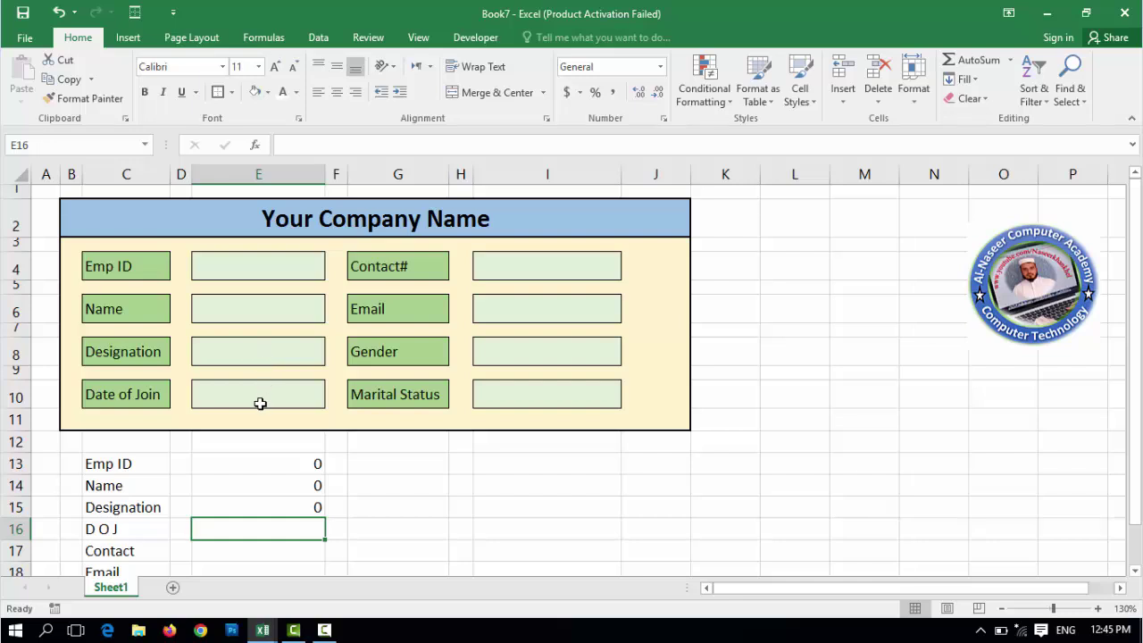
pyautogui.write('=')
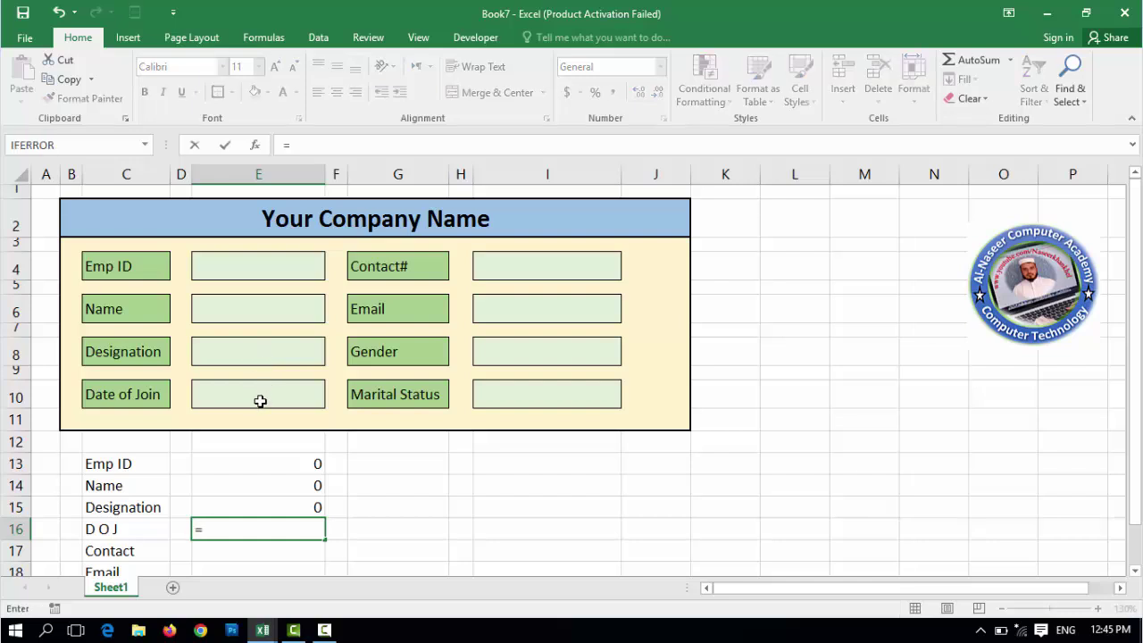
pyautogui.click(260, 401)
pyautogui.press('Return')
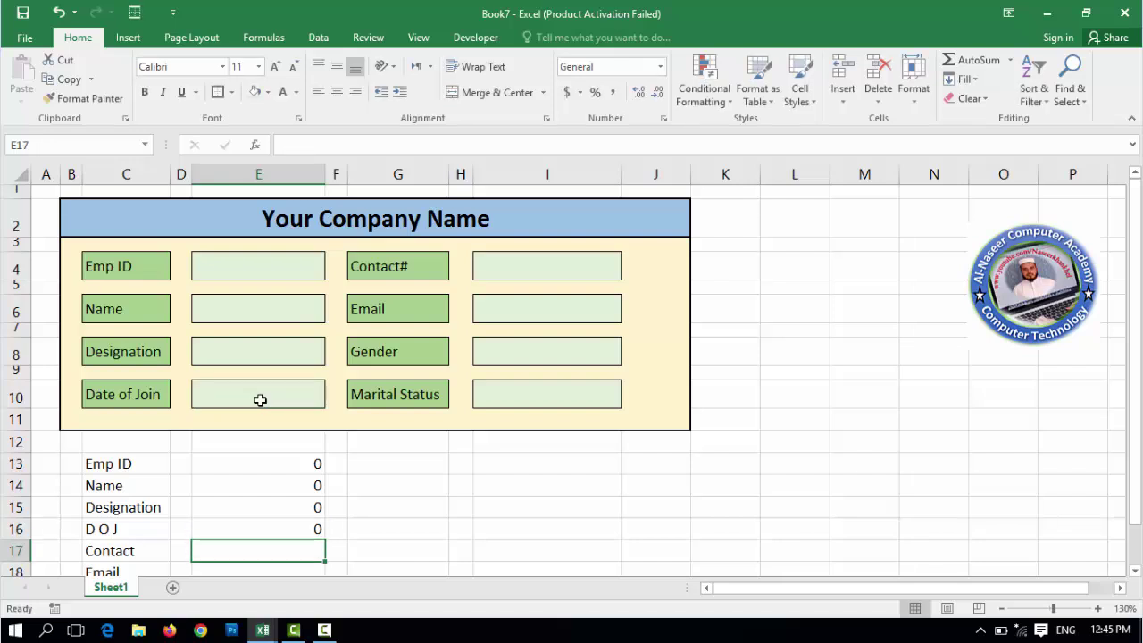
# - Enter =I4, =I6, =I8 and =I10 in helper cells E17:E20
pyautogui.write('=')
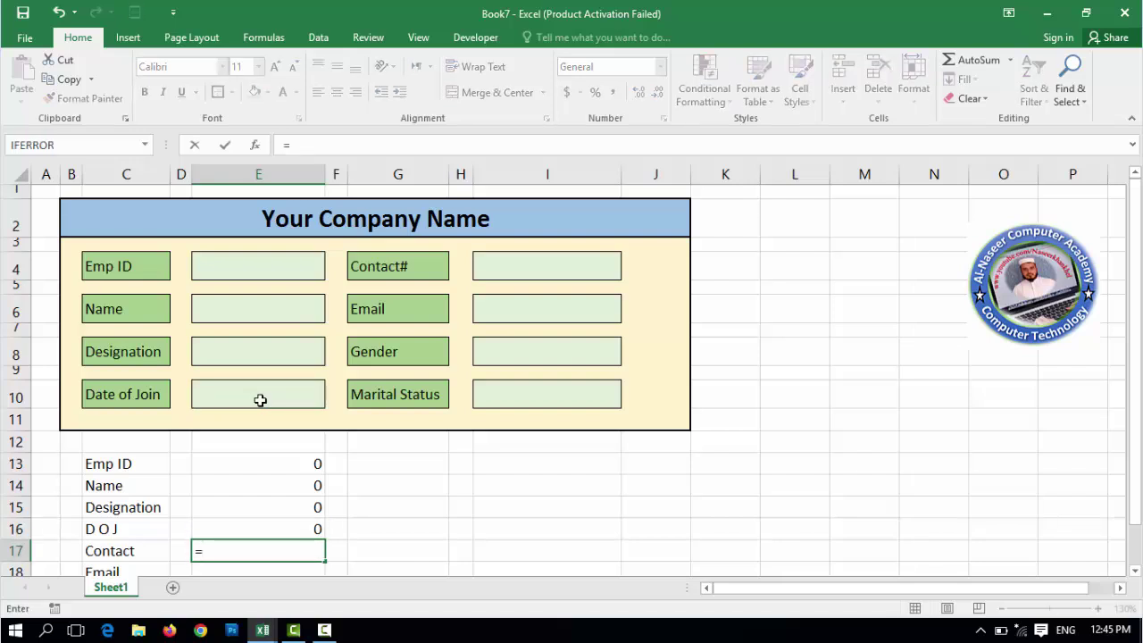
pyautogui.click(551, 266)
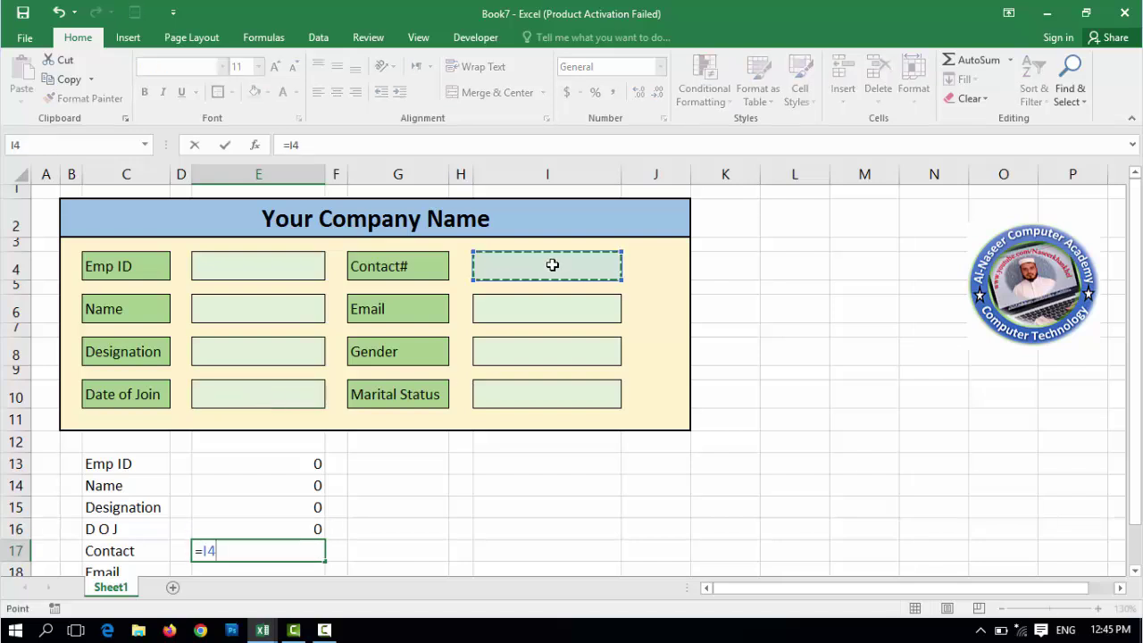
pyautogui.press('Return')
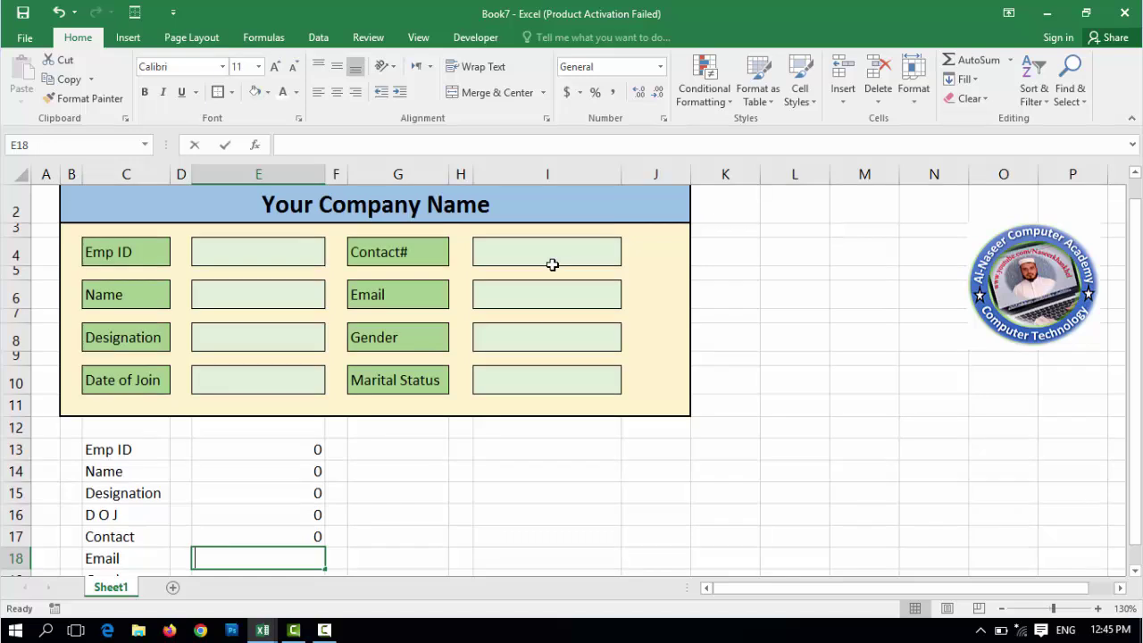
pyautogui.write('=')
pyautogui.click(552, 298)
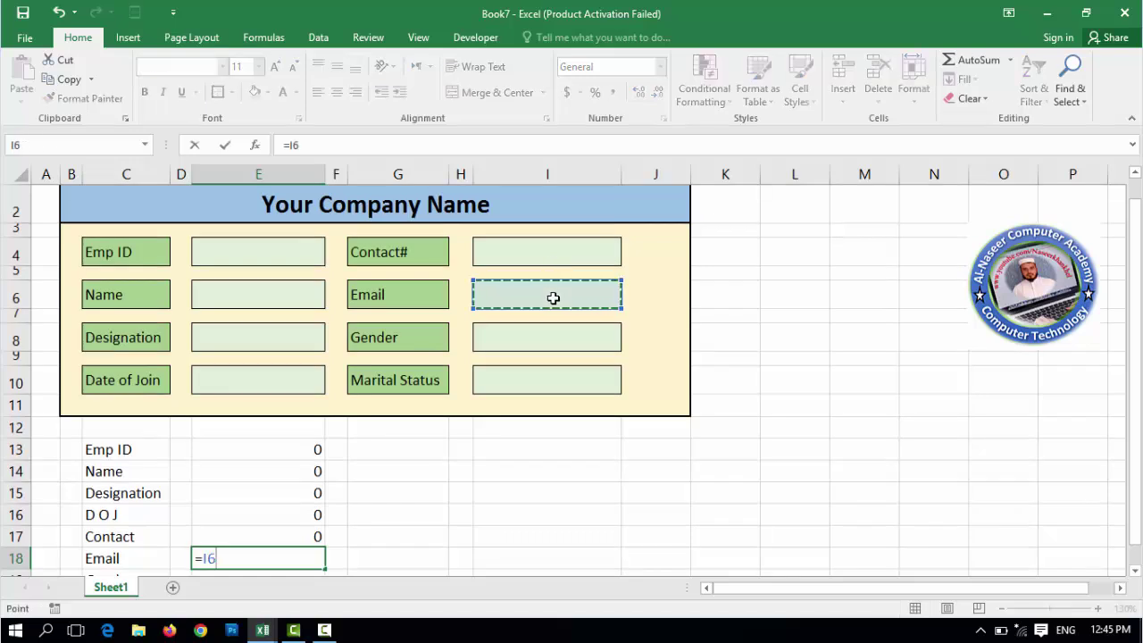
pyautogui.press('Return')
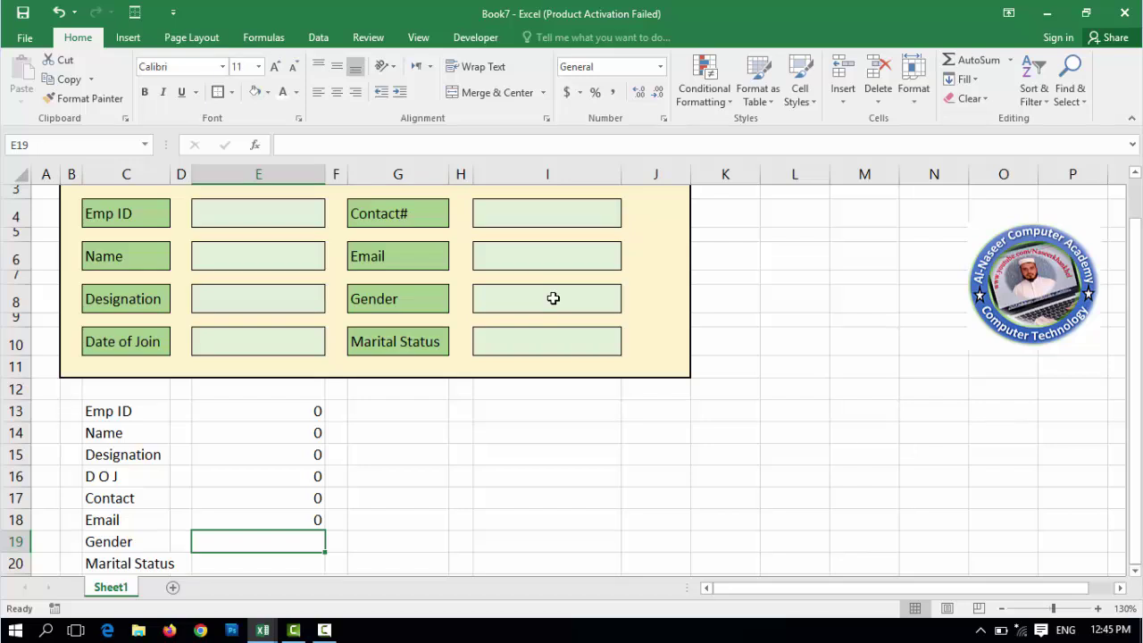
pyautogui.write('=')
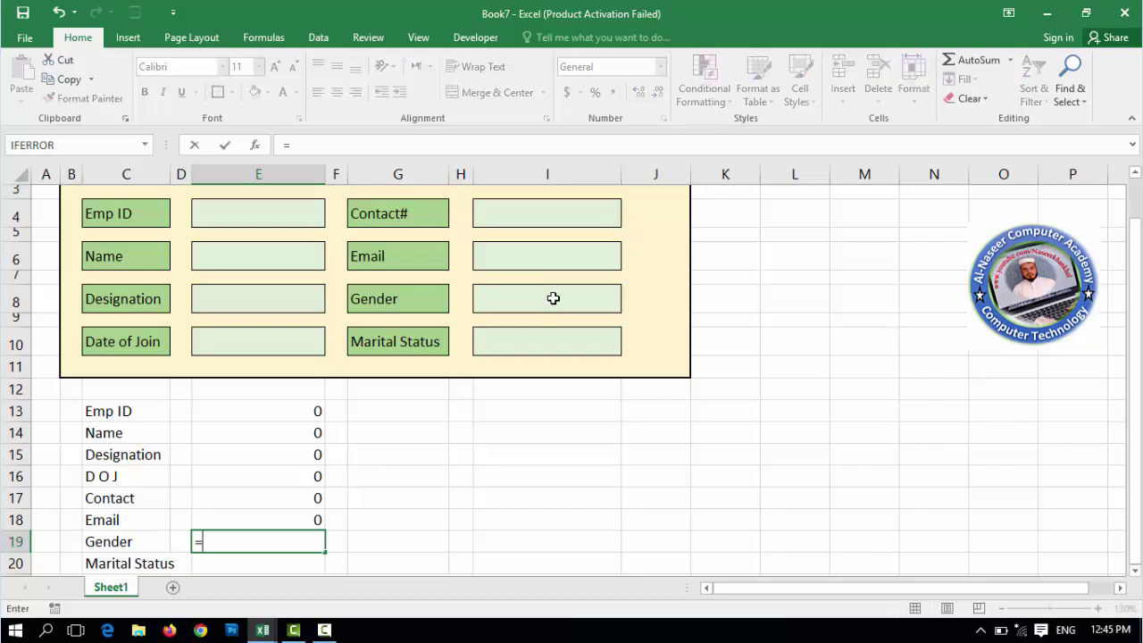
pyautogui.click(553, 298)
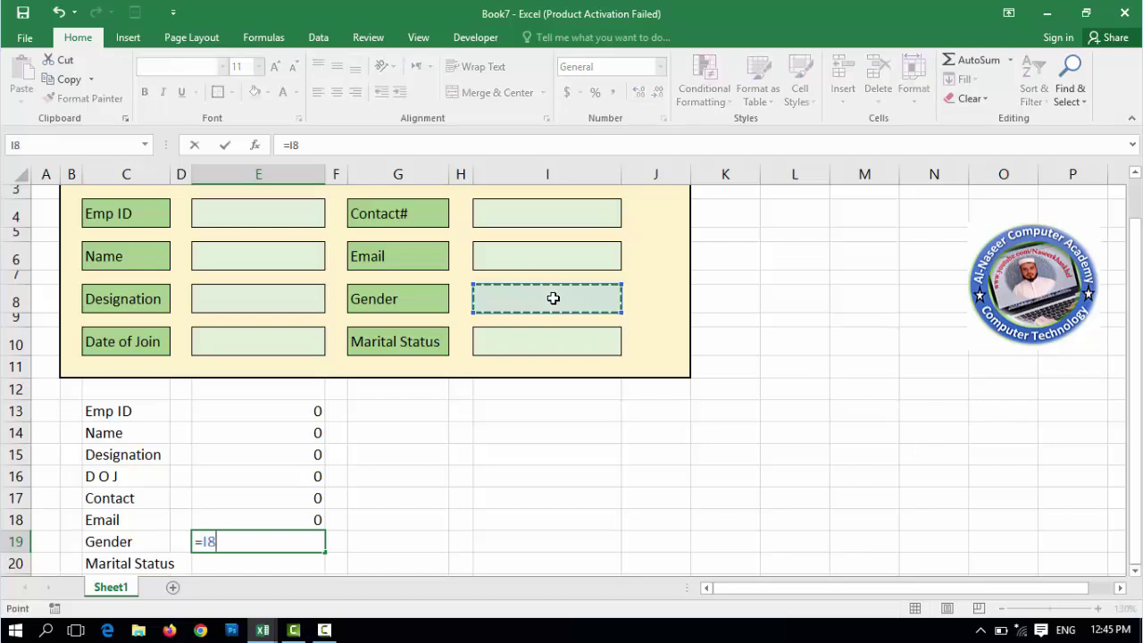
pyautogui.press('Return')
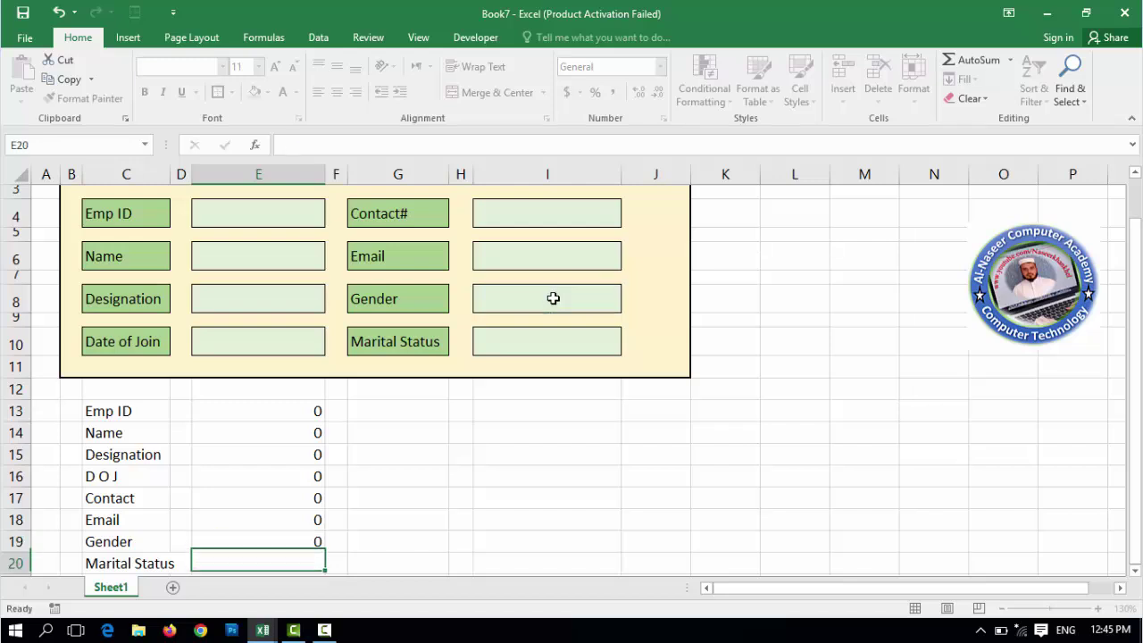
pyautogui.write('=')
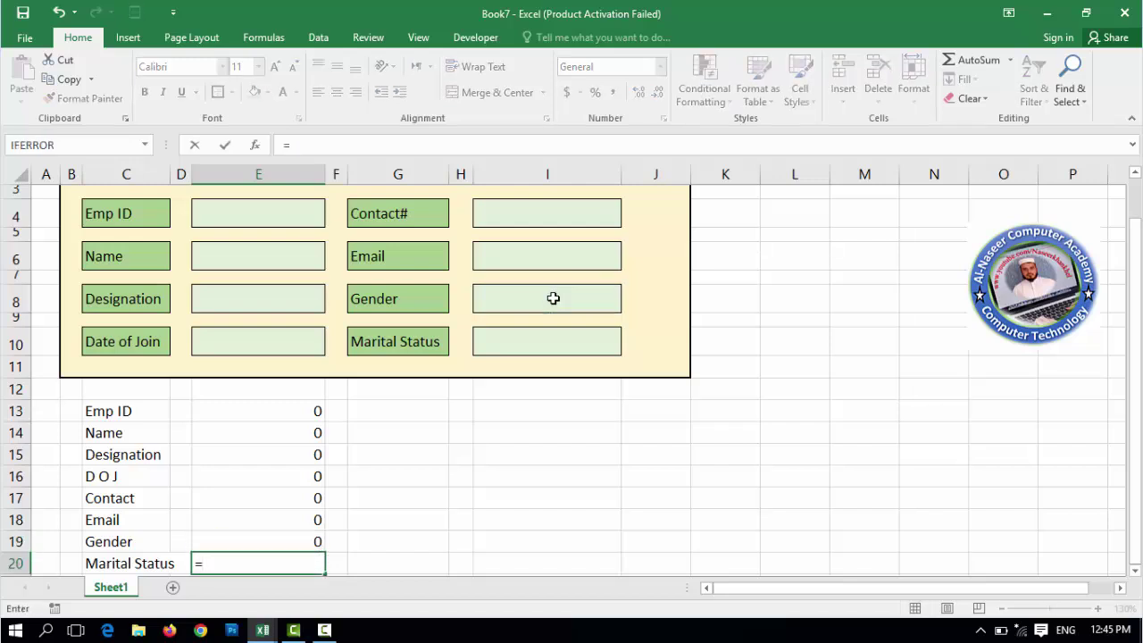
pyautogui.click(543, 341)
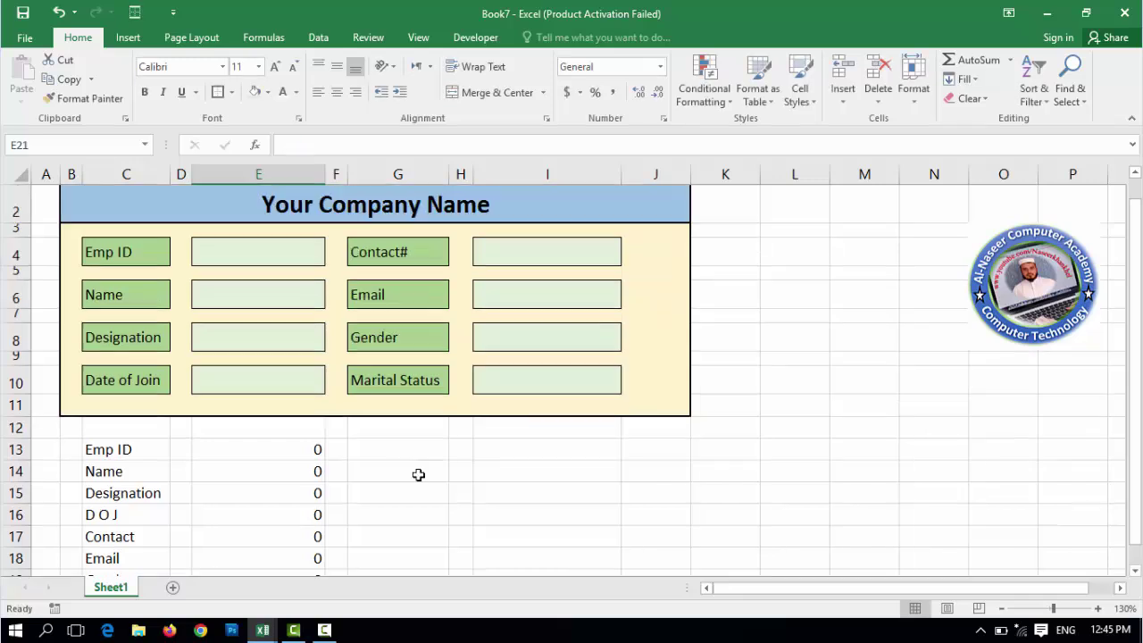
pyautogui.scroll(1, 416, 471)
pyautogui.click(410, 466)
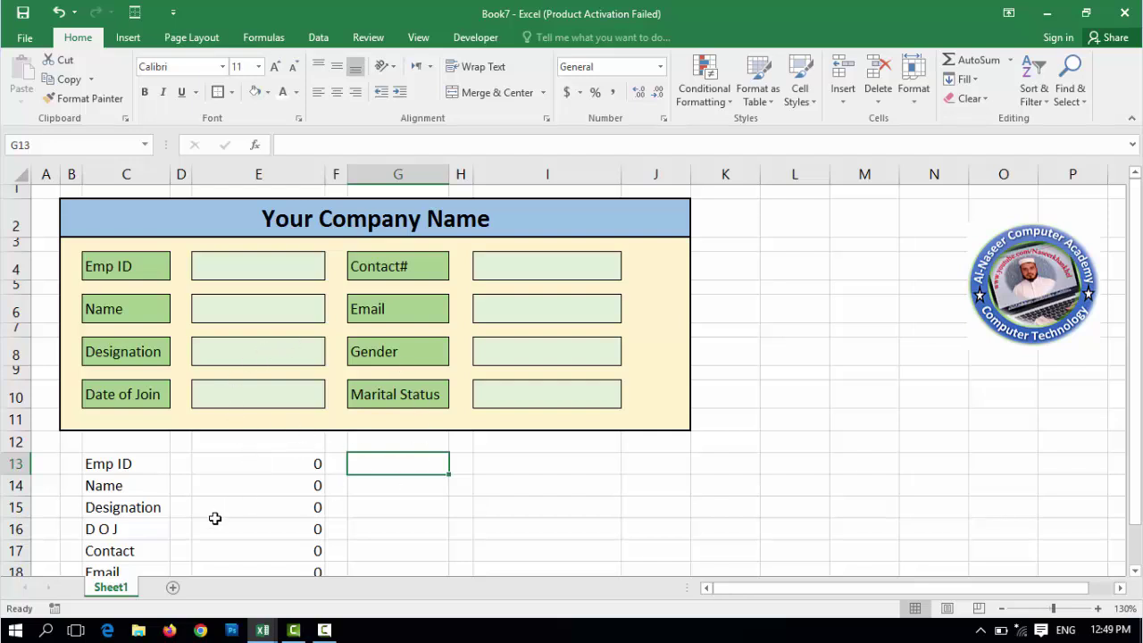
# - Rename the Sheet1 tab to Data Entry Form
pyautogui.doubleClick(120, 589)
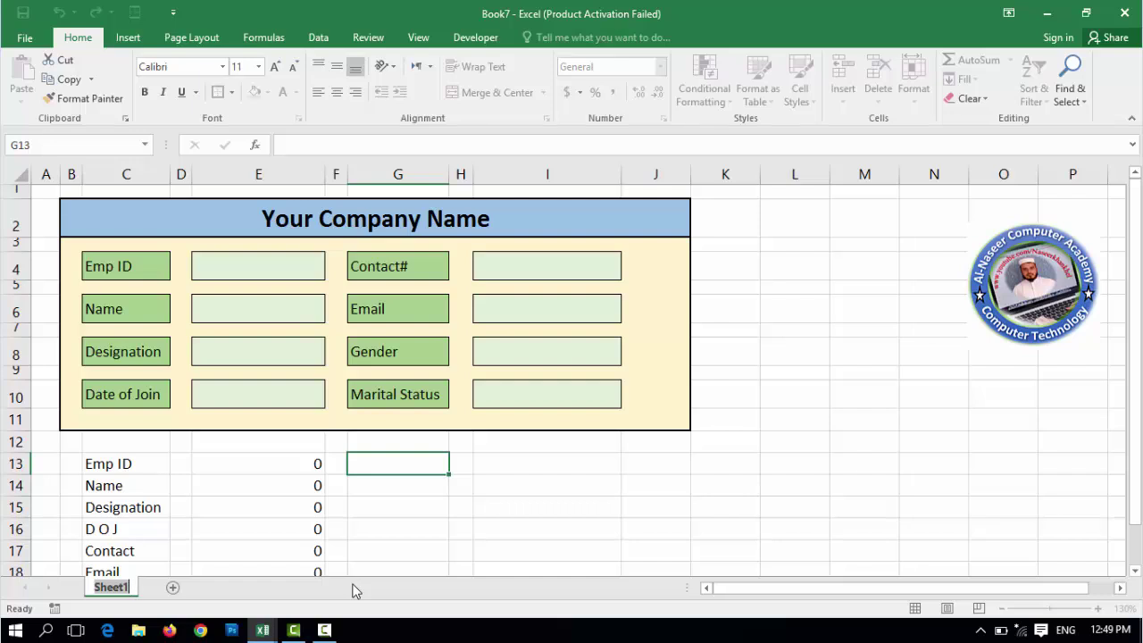
pyautogui.write('Data En')
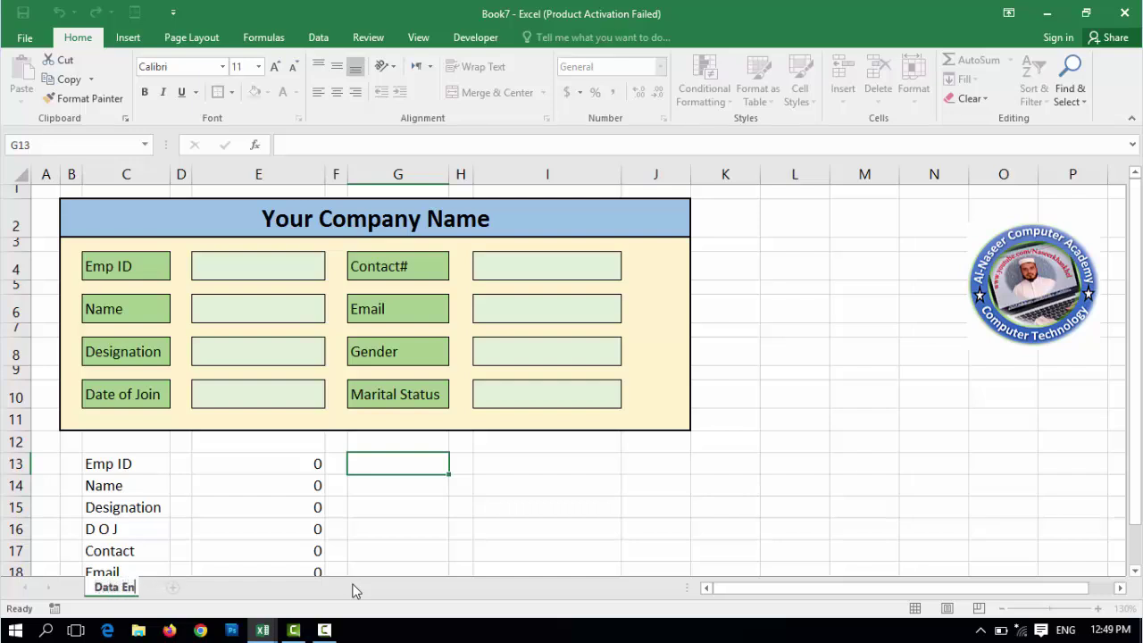
pyautogui.write('try Form')
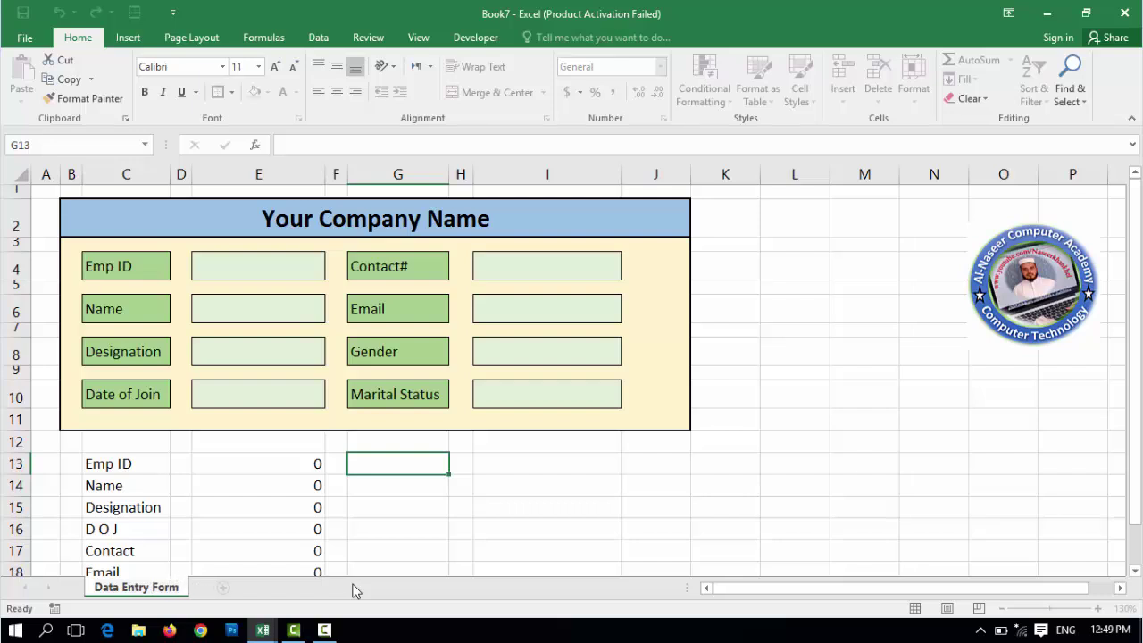
pyautogui.press('Return')
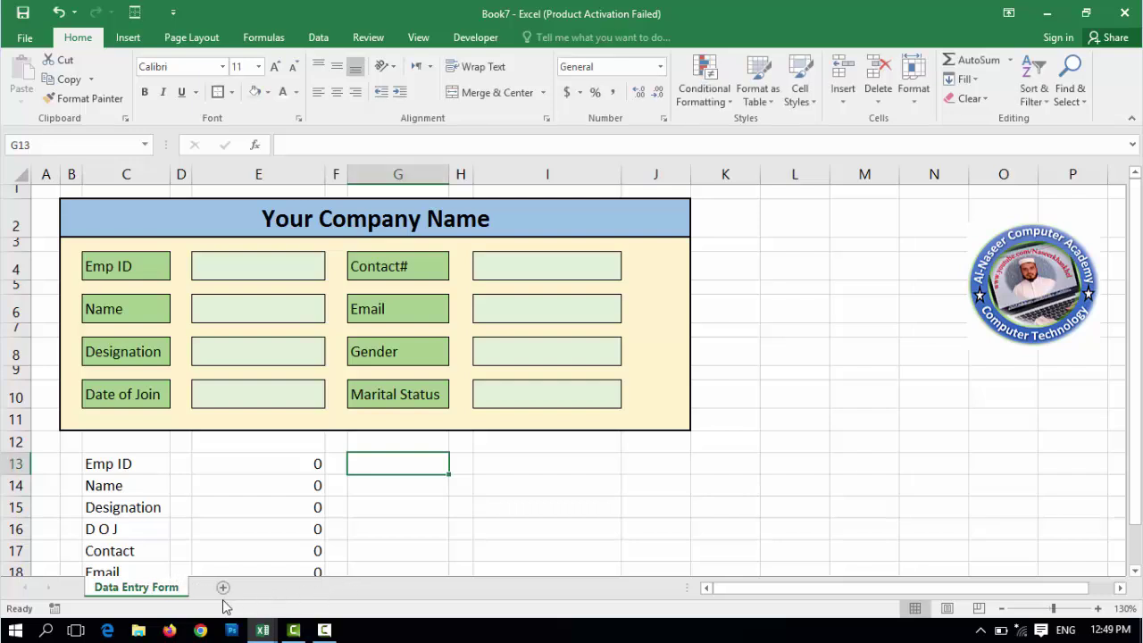
# - Add a new worksheet named Main Record, then return to Data Entry Form
pyautogui.click(223, 587)
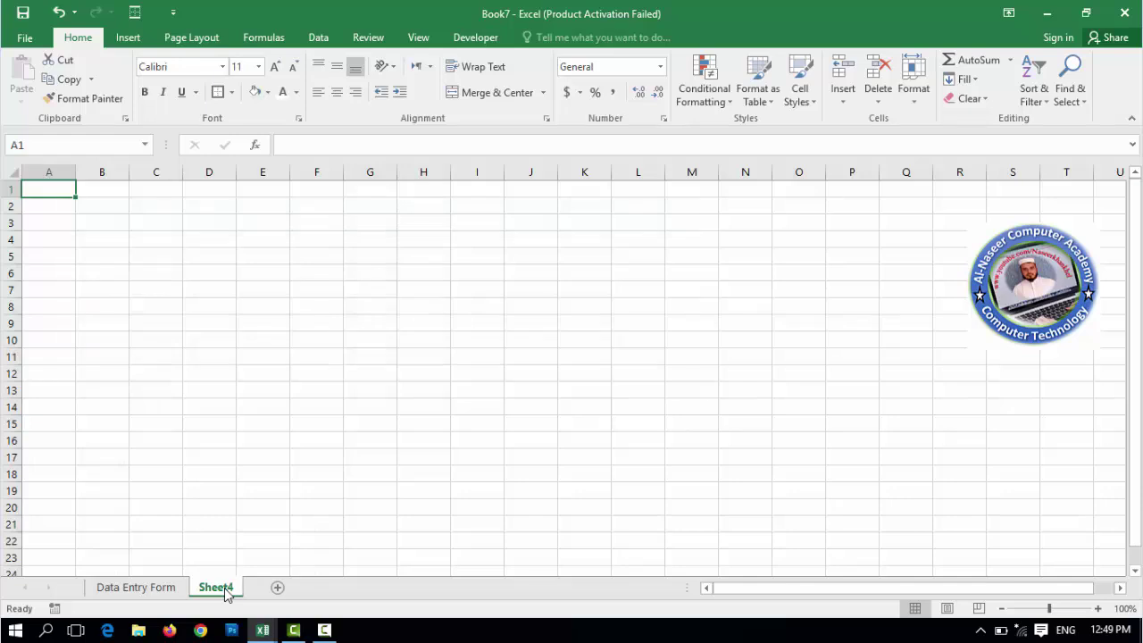
pyautogui.doubleClick(224, 588)
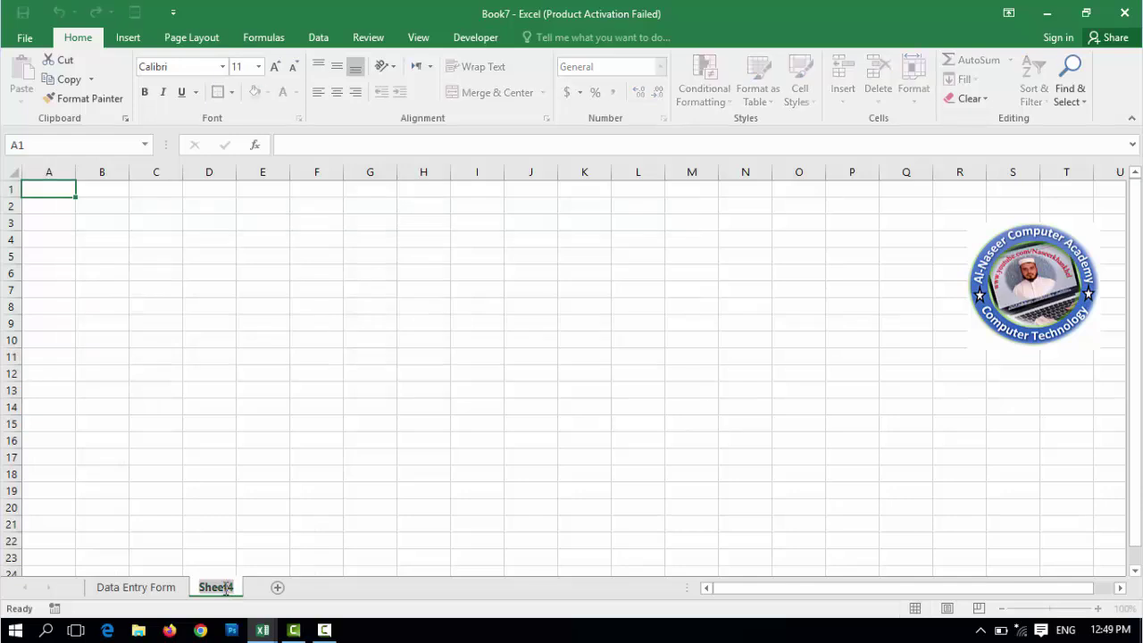
pyautogui.write('Main R')
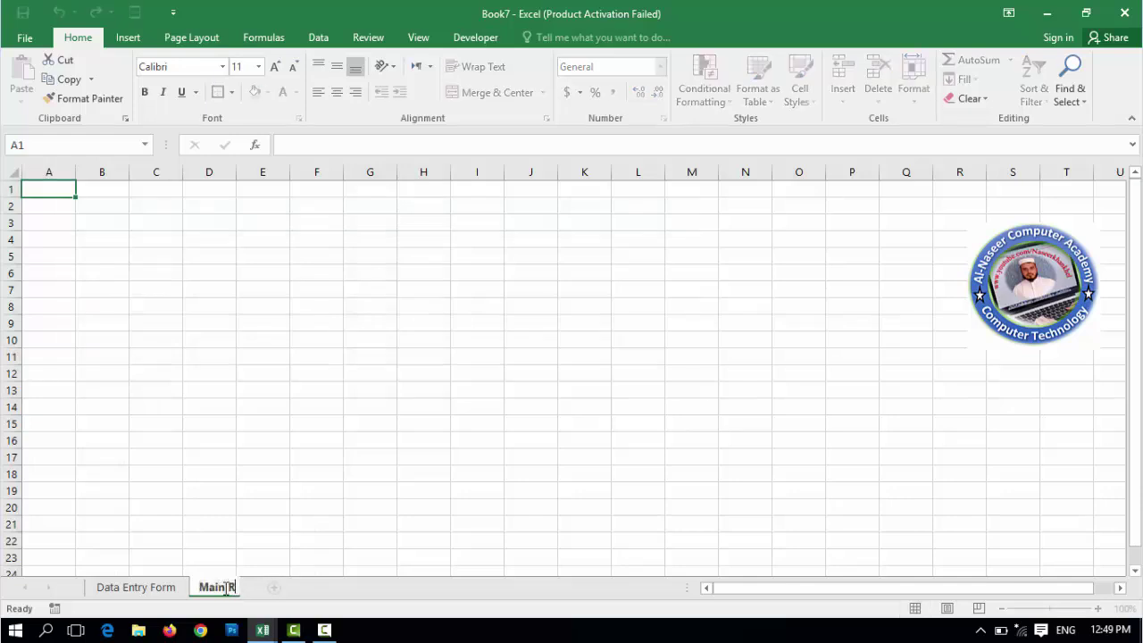
pyautogui.write('ecord')
pyautogui.press('Return')
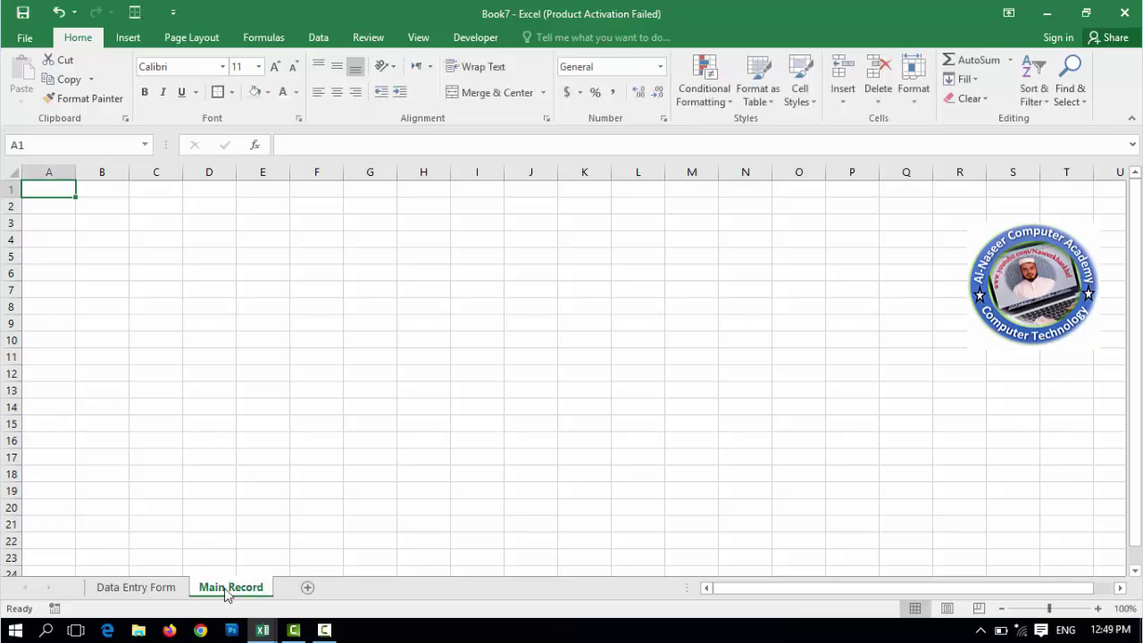
pyautogui.click(137, 591)
# - Copy the eight field labels in C13:C20 of the form sheet
pyautogui.click(120, 466)
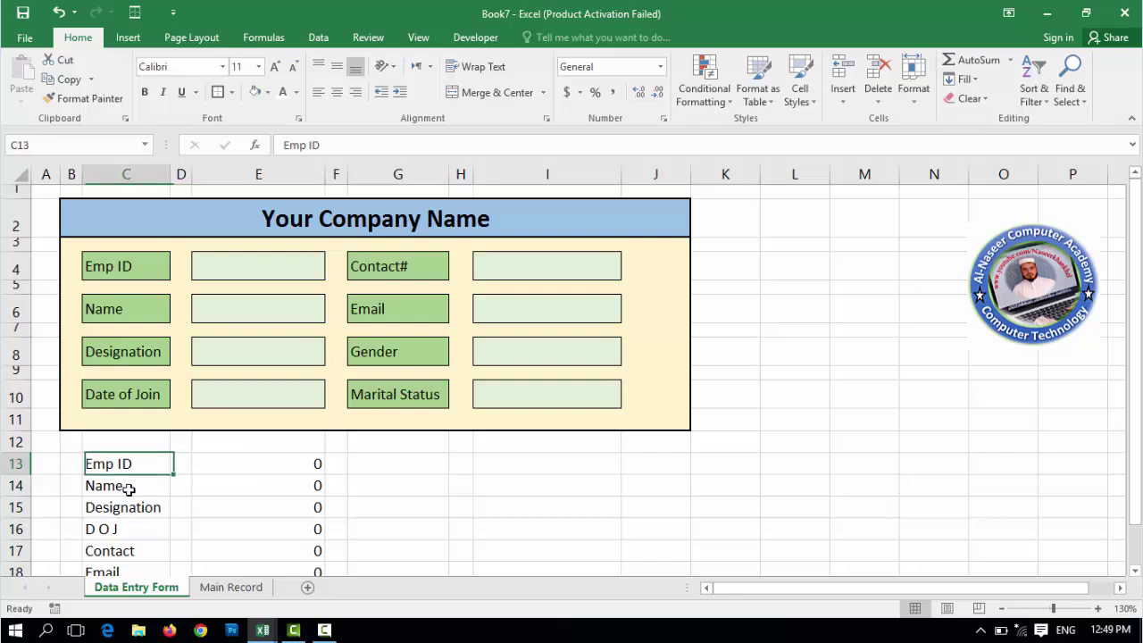
pyautogui.moveTo(128, 490); pyautogui.dragTo(145, 523)
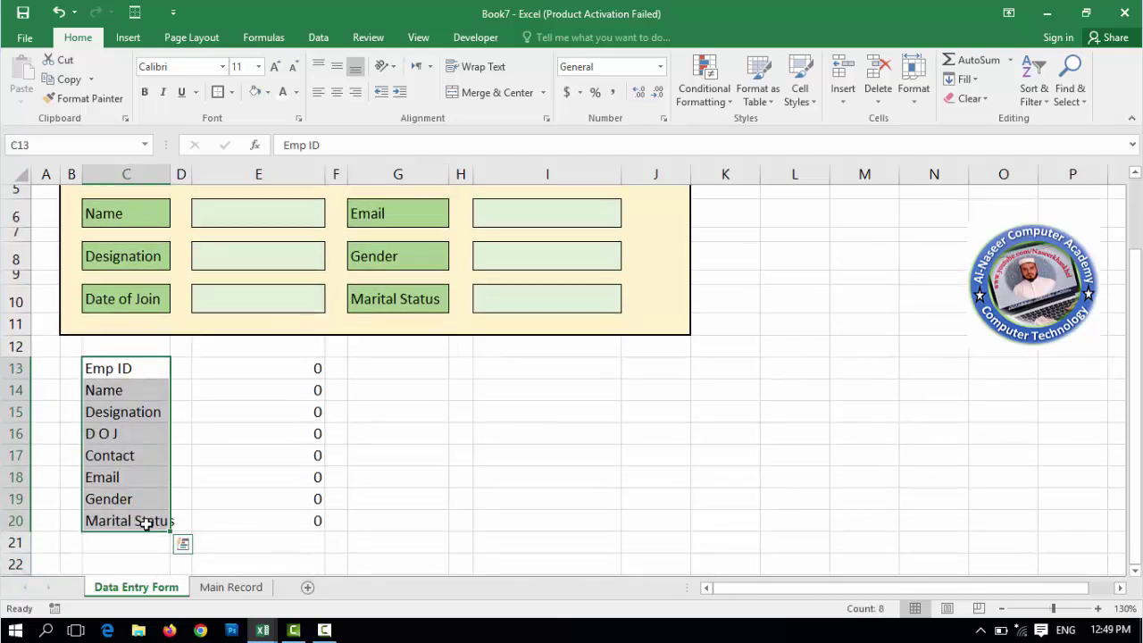
pyautogui.hotkey('ctrl', 'c')
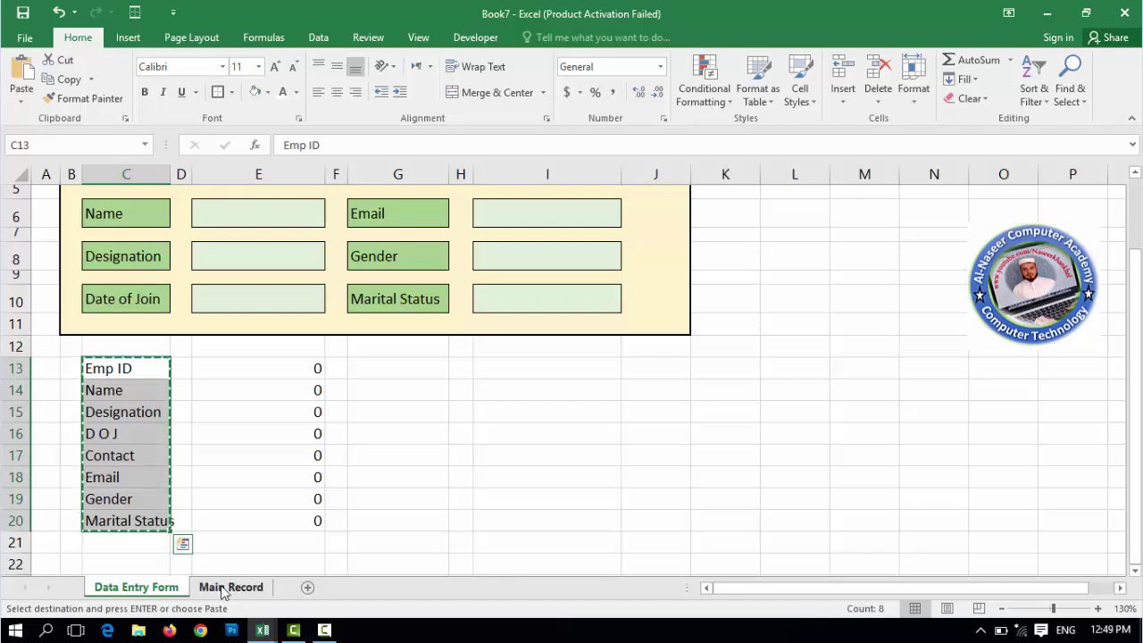
# - Paste the labels transposed across A1:H1 of the Main Record sheet
pyautogui.click(228, 588)
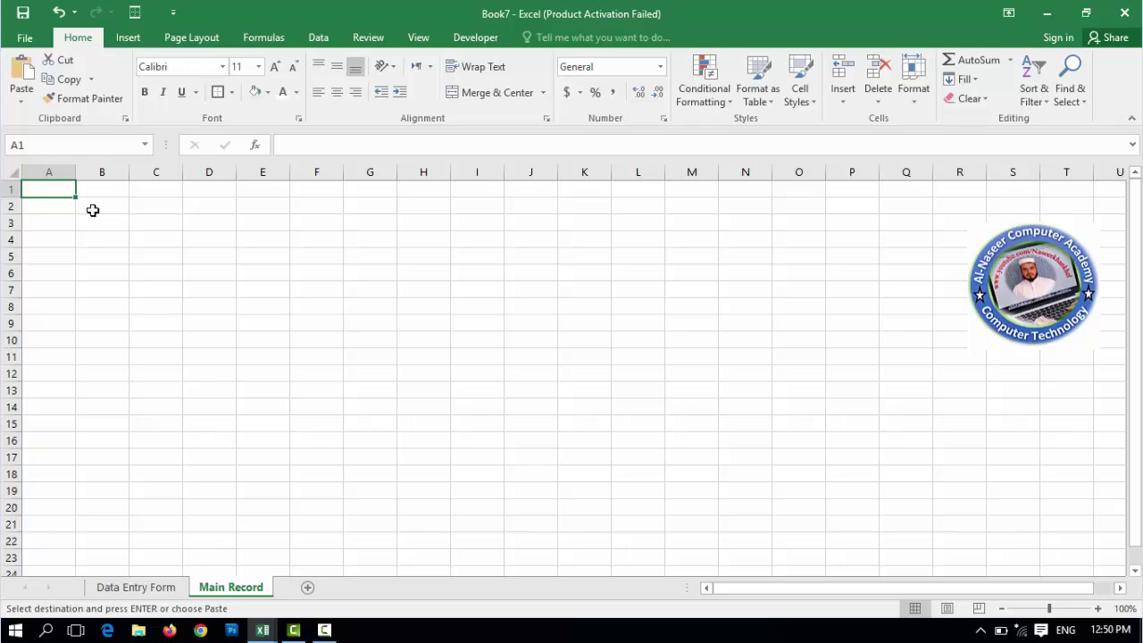
pyautogui.click(27, 104)
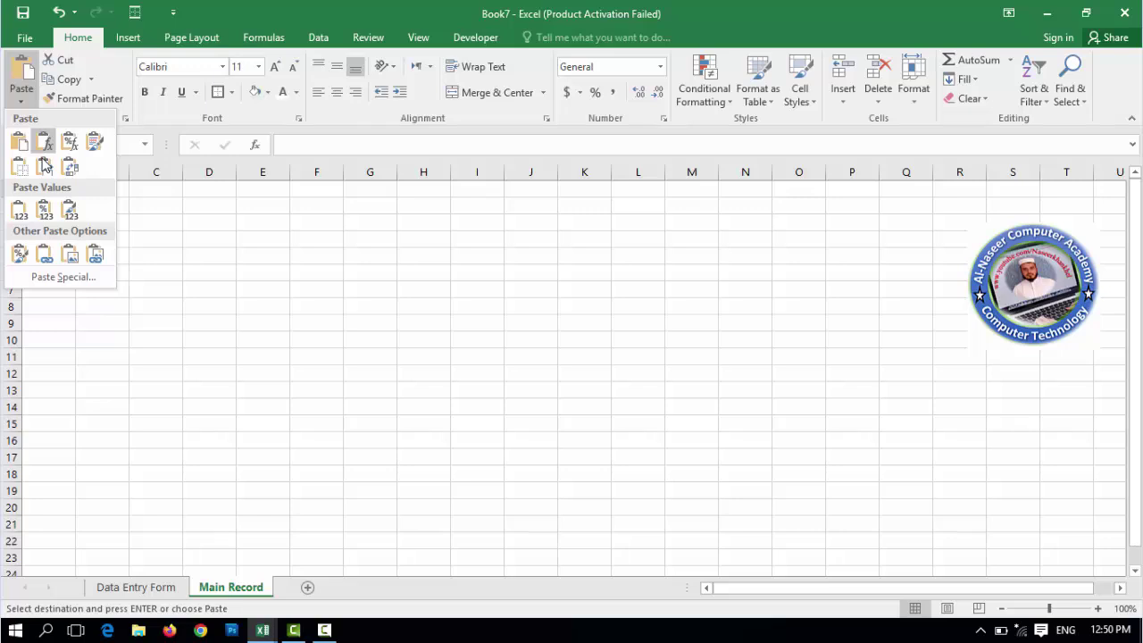
pyautogui.click(63, 276)
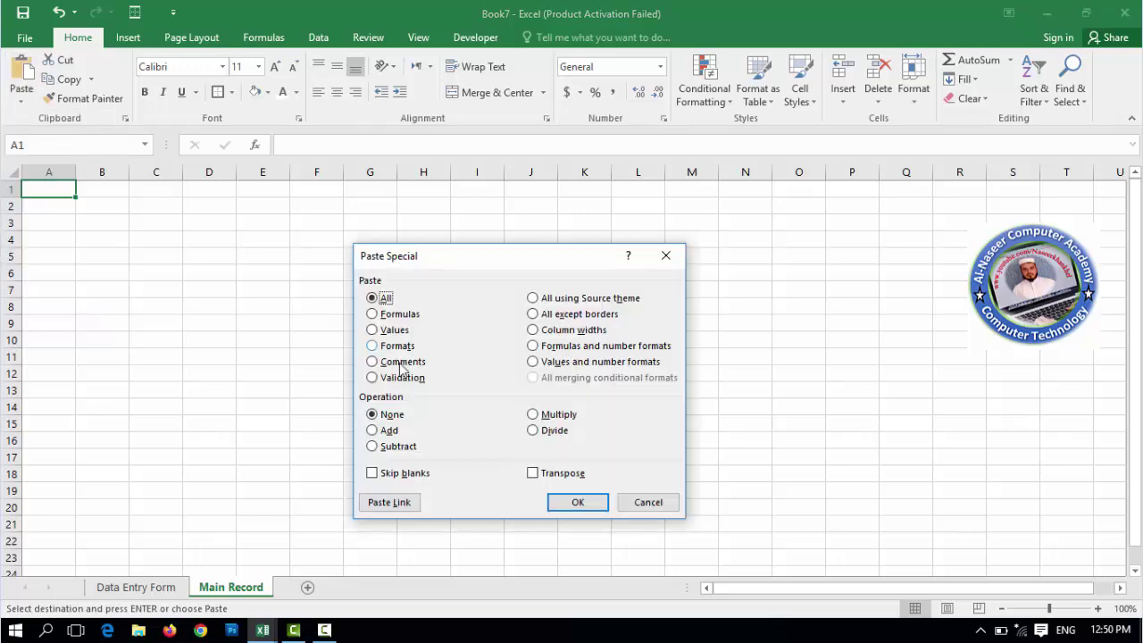
pyautogui.click(531, 474)
pyautogui.click(578, 502)
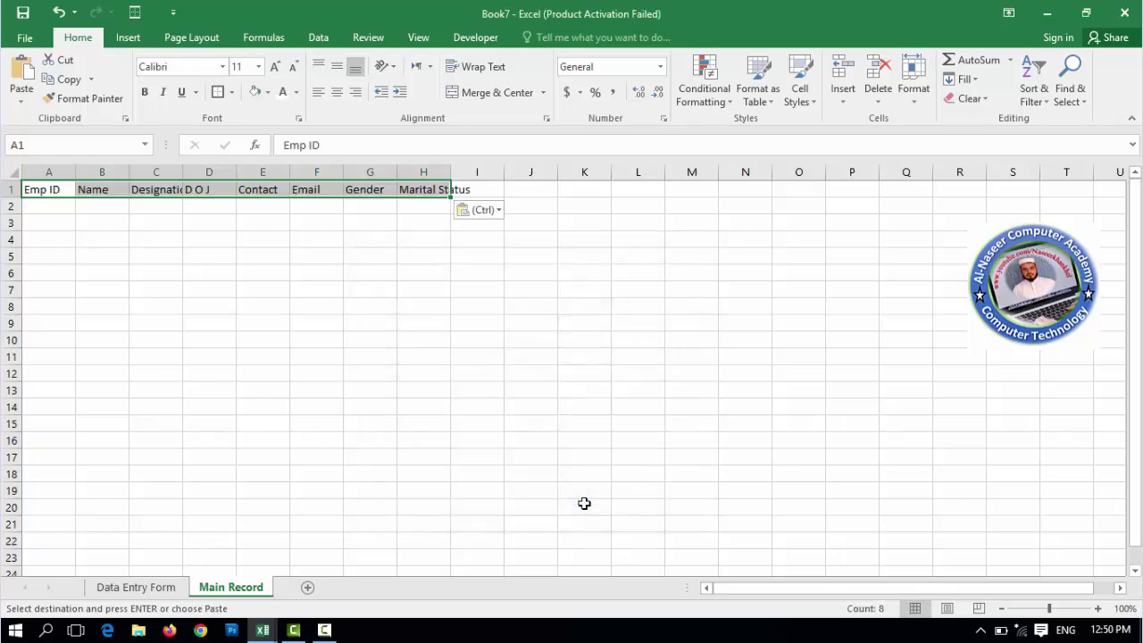
# - Autofit columns H and C, then widen columns D, C, F and E so every header fits
pyautogui.doubleClick(450, 171)
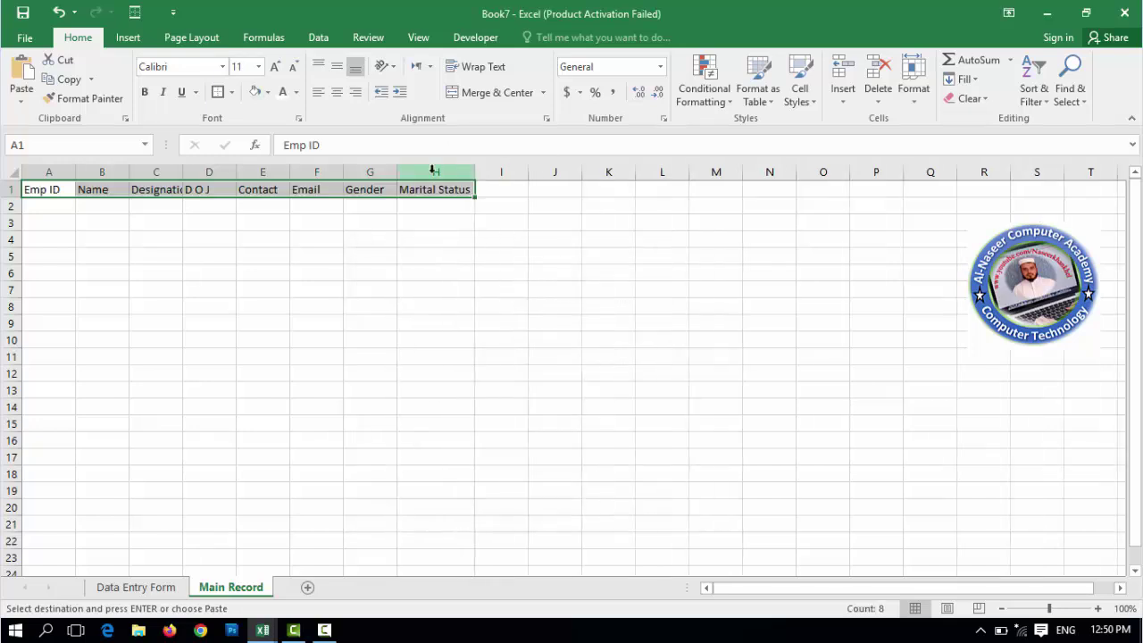
pyautogui.doubleClick(183, 172)
pyautogui.moveTo(251, 172); pyautogui.dragTo(272, 172)
pyautogui.moveTo(197, 173); pyautogui.dragTo(226, 173)
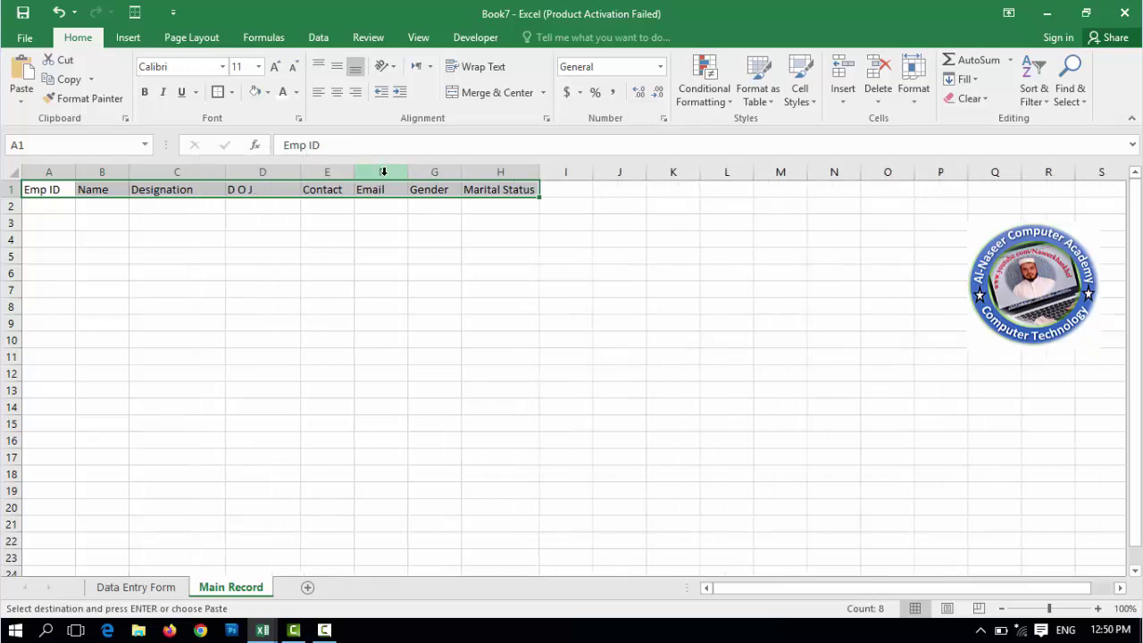
pyautogui.moveTo(407, 173); pyautogui.dragTo(429, 176)
pyautogui.moveTo(474, 182); pyautogui.dragTo(471, 182)
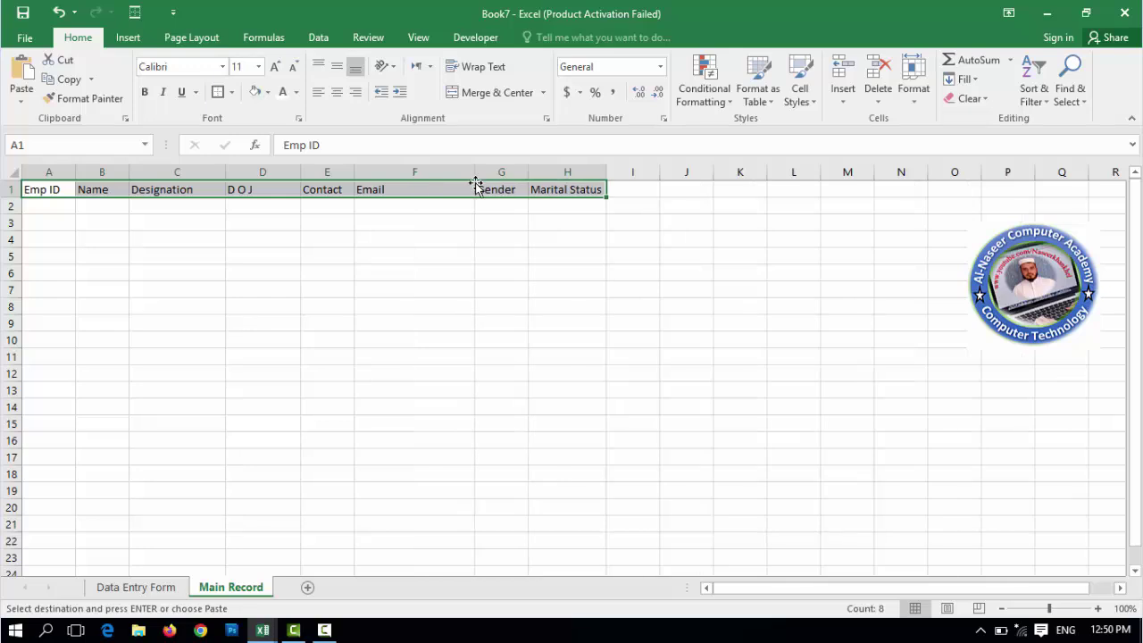
pyautogui.moveTo(356, 172); pyautogui.dragTo(378, 174)
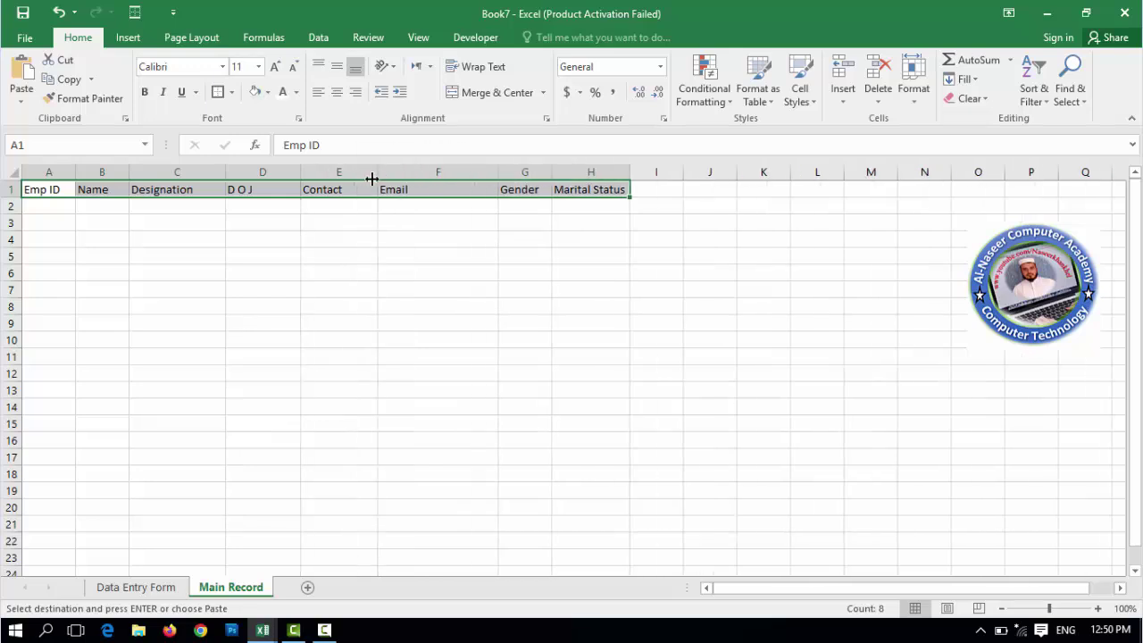
pyautogui.click(38, 204)
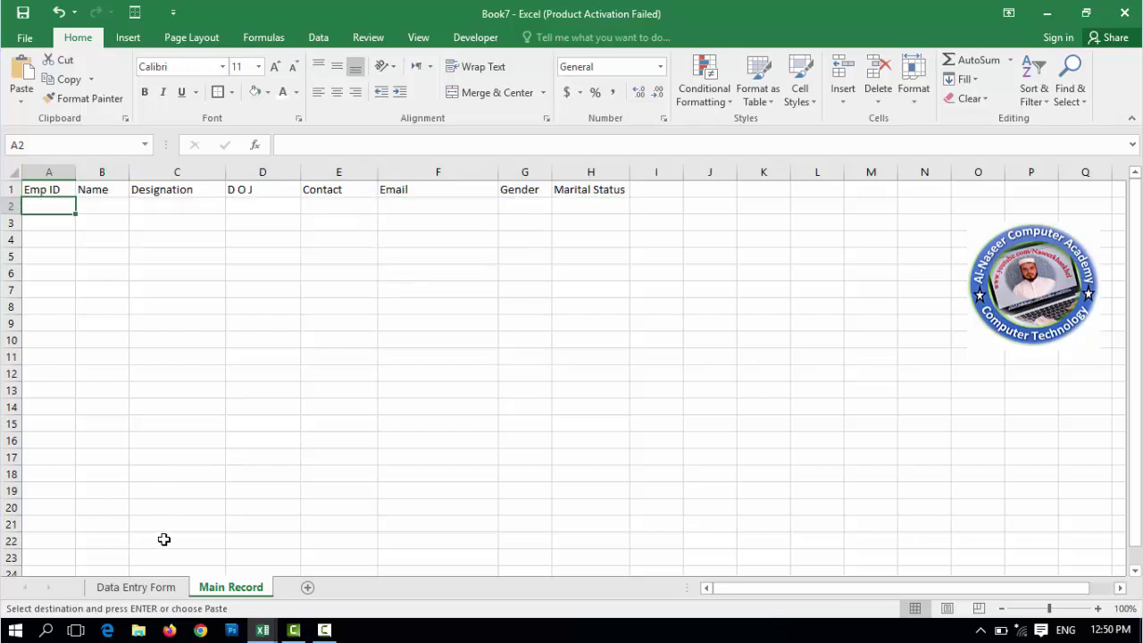
# - Enter Emp ID 101 and the employee's name in E4 and E6 of the Data Entry Form
pyautogui.click(136, 587)
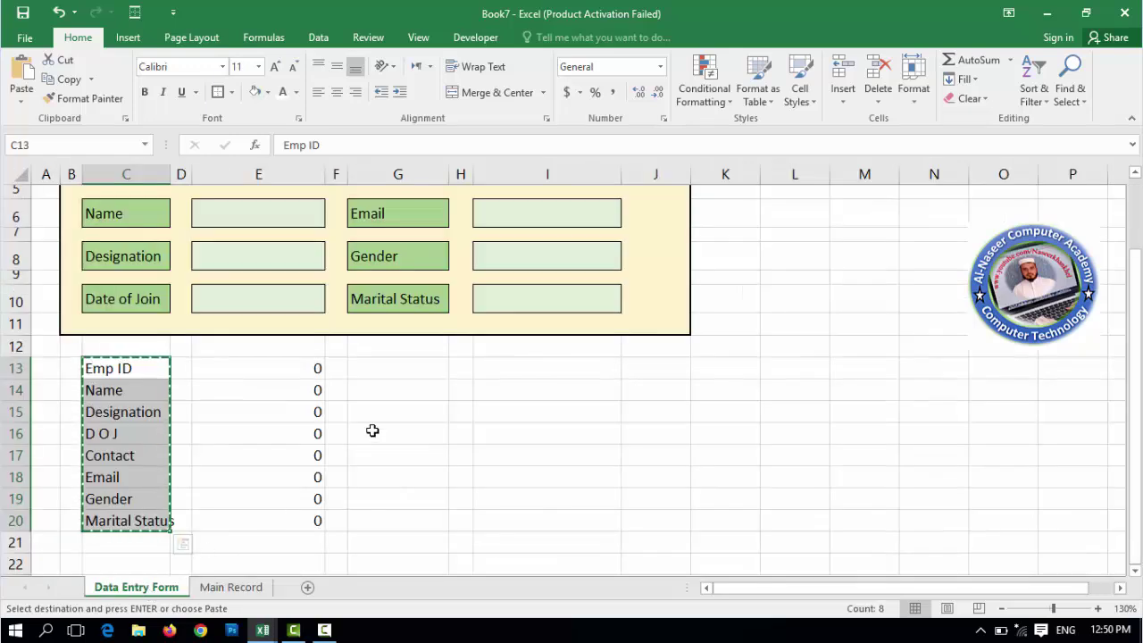
pyautogui.press('Escape')
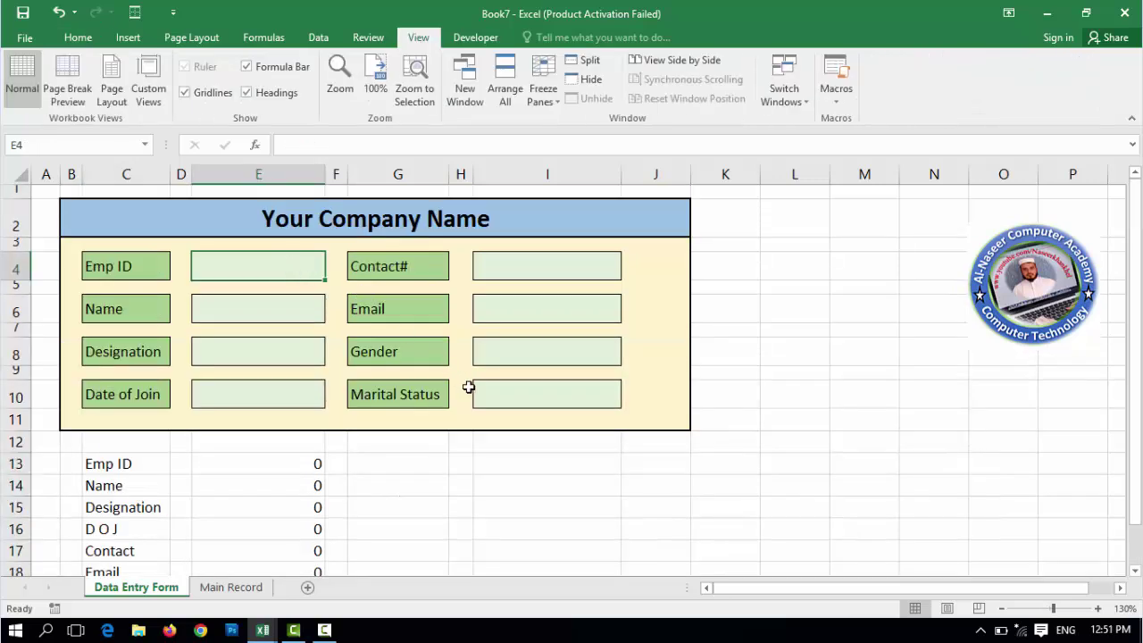
pyautogui.write('101')
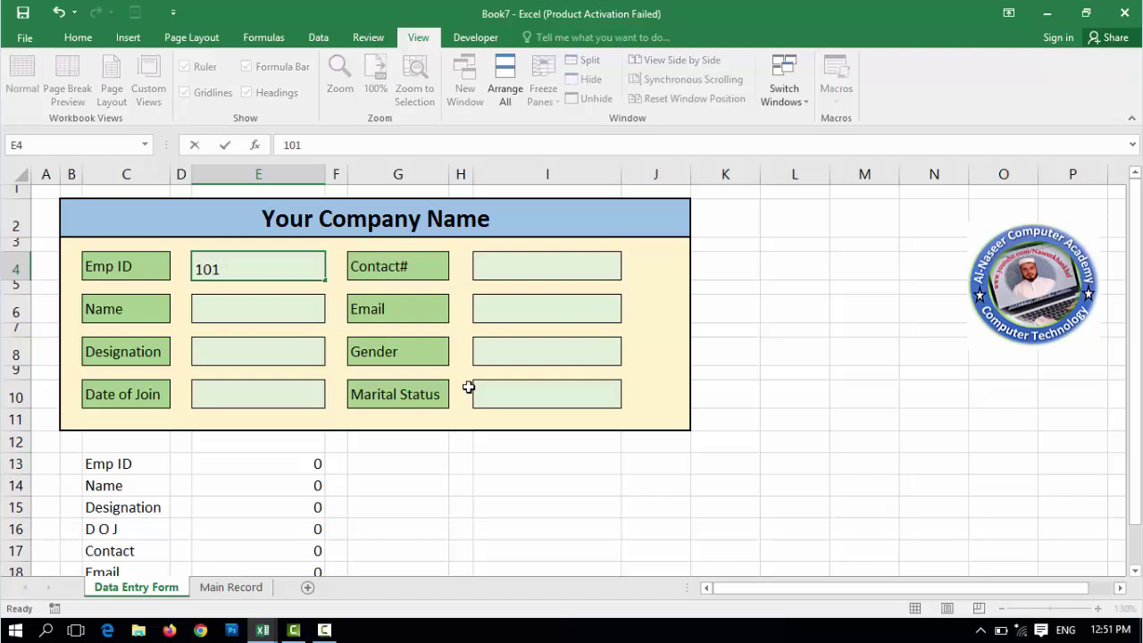
pyautogui.press('Return')
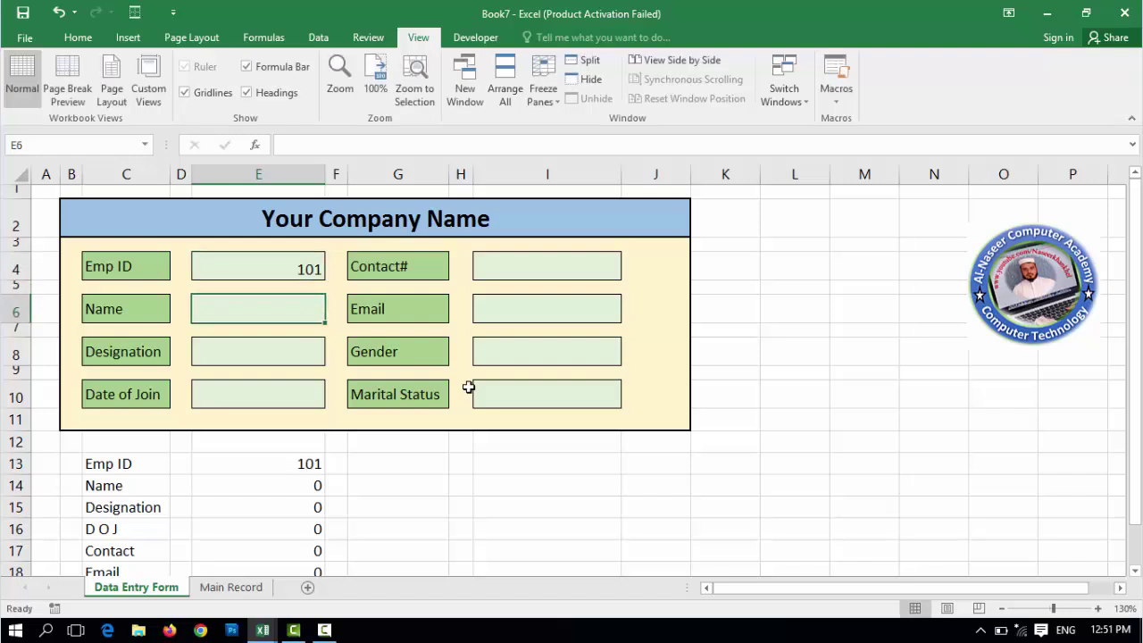
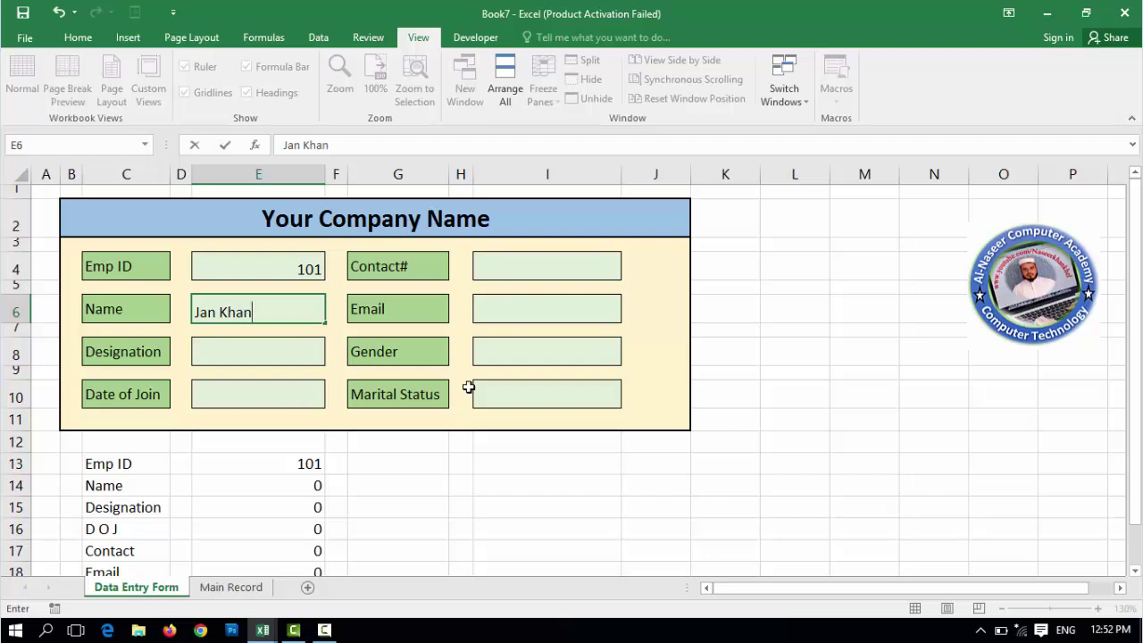
pyautogui.press('Return')
pyautogui.press('Return')
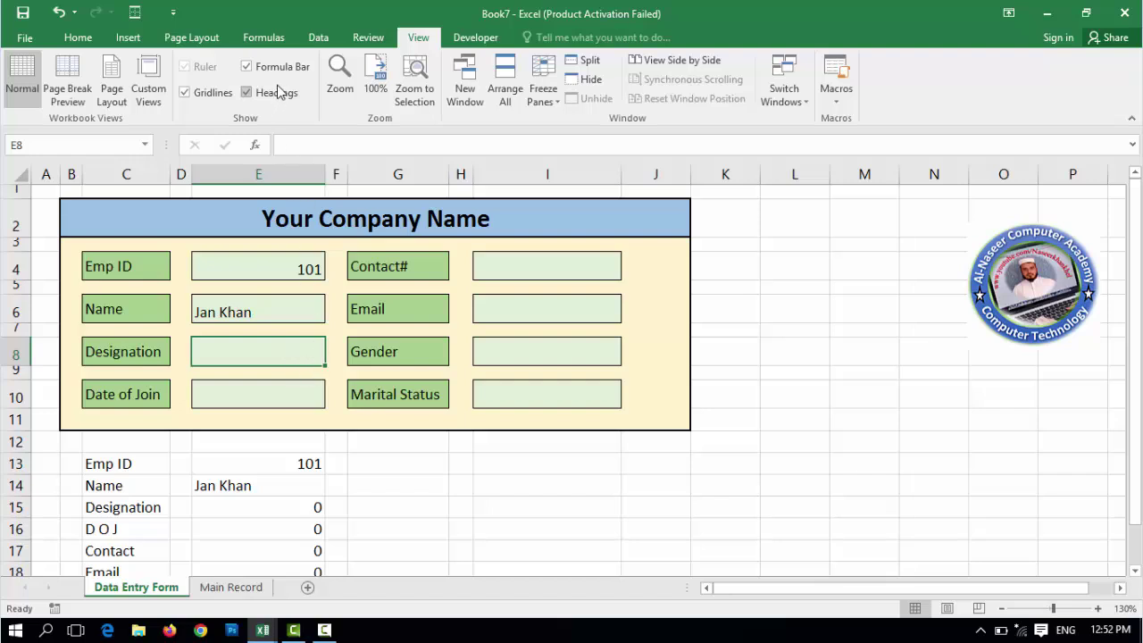
# - Add list validation to E8 with Driver, Accountant, Helper, Teacher, Peon
pyautogui.click(316, 40)
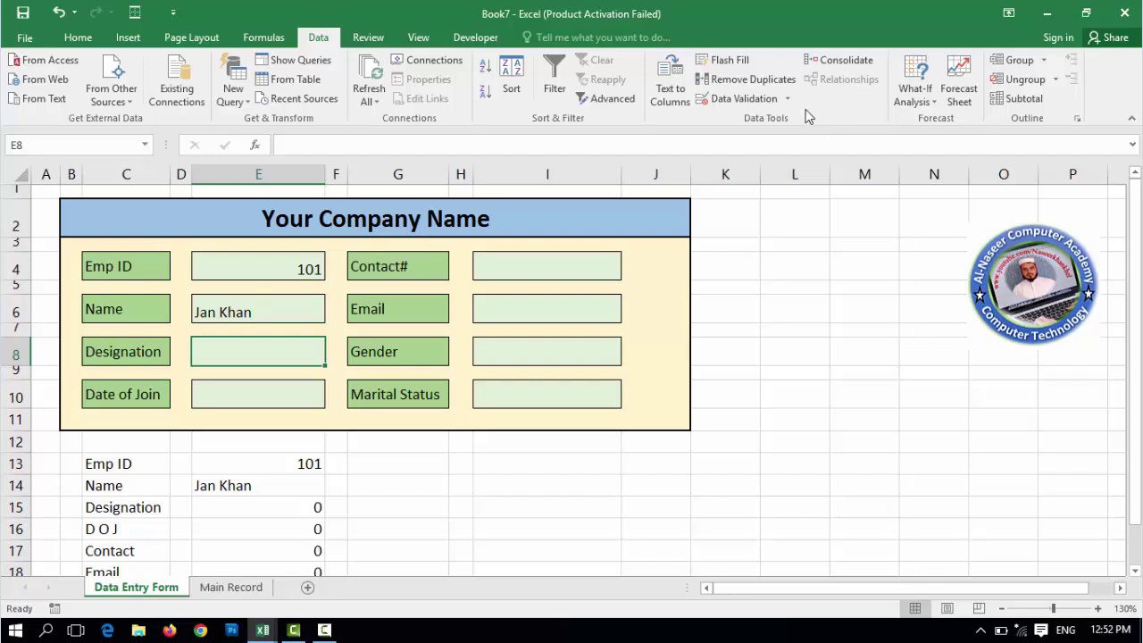
pyautogui.click(719, 98)
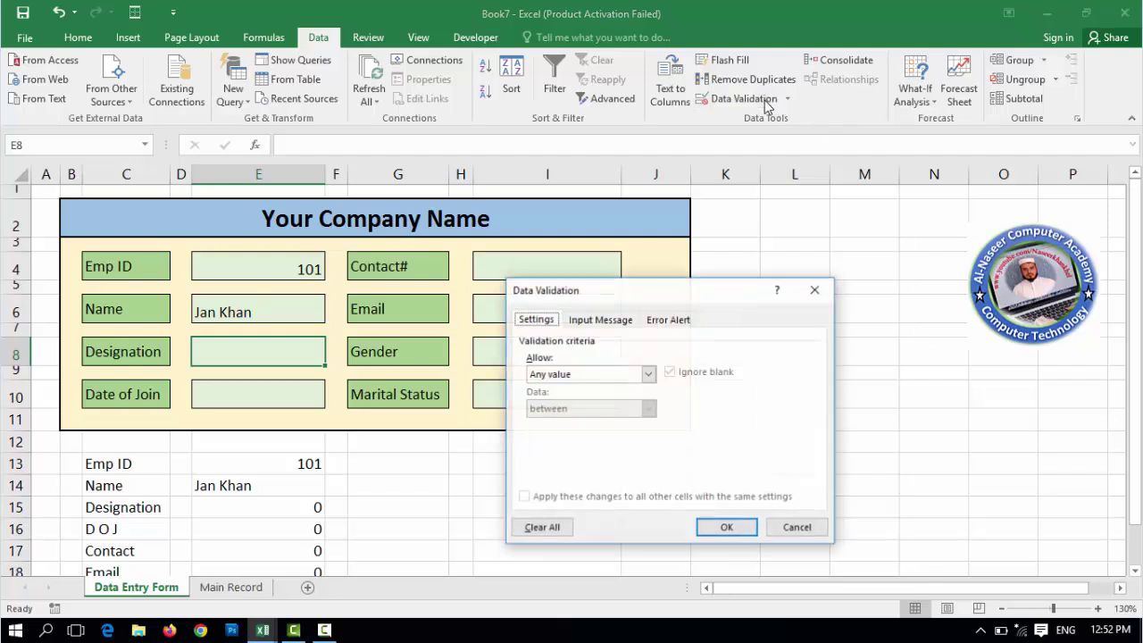
pyautogui.click(647, 376)
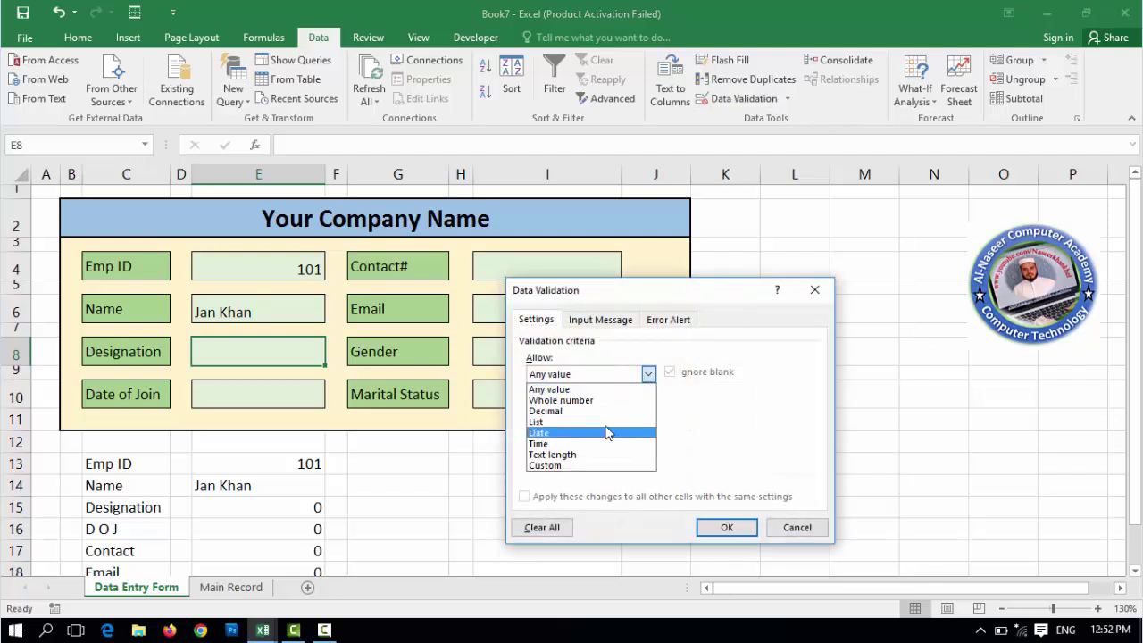
pyautogui.click(603, 423)
pyautogui.click(585, 443)
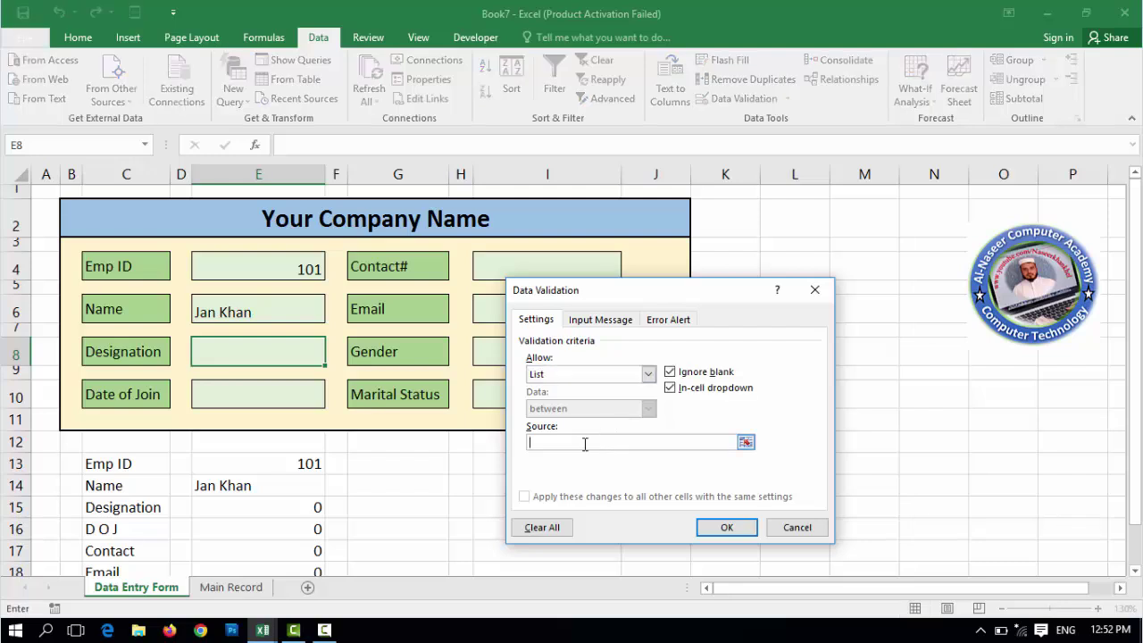
pyautogui.write('D')
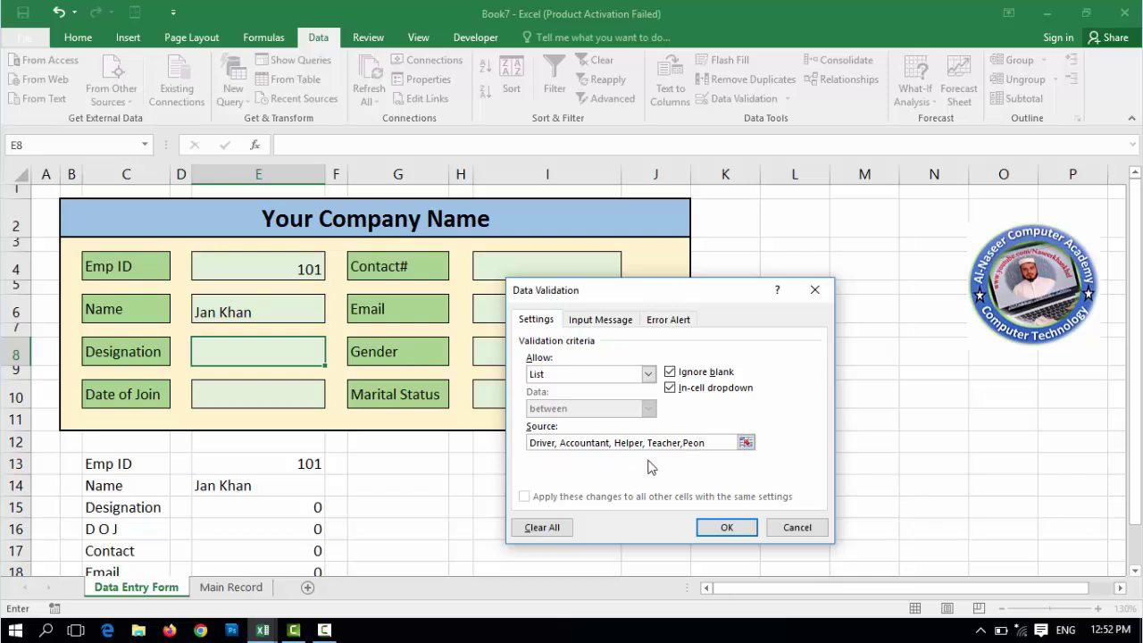
pyautogui.click(727, 527)
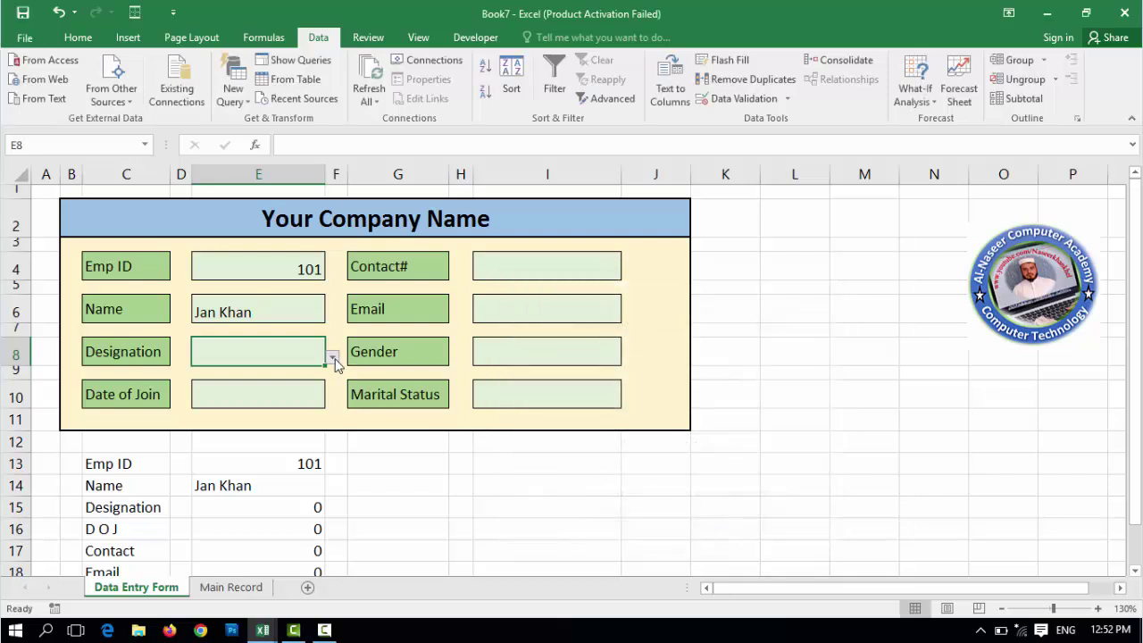
# - Choose Accountant from the Designation dropdown in E8
pyautogui.click(333, 358)
pyautogui.click(333, 358)
pyautogui.click(331, 359)
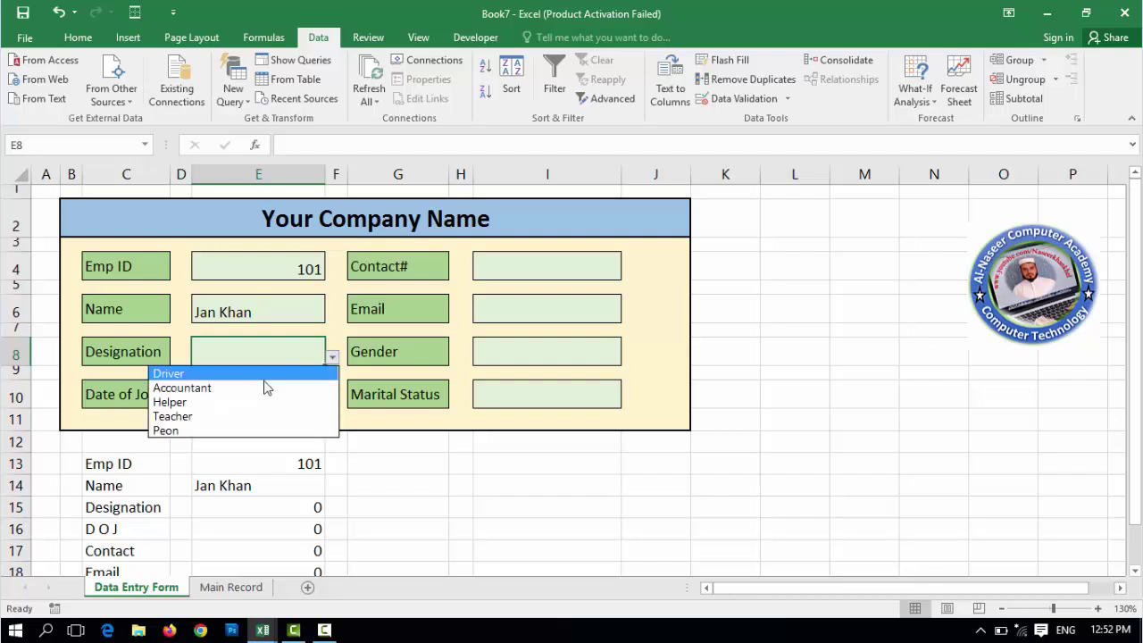
pyautogui.press('Escape')
# - Enter join date 12-10-2020 in E10, the contact number in I4 and the e-mail address in I6
pyautogui.click(275, 398)
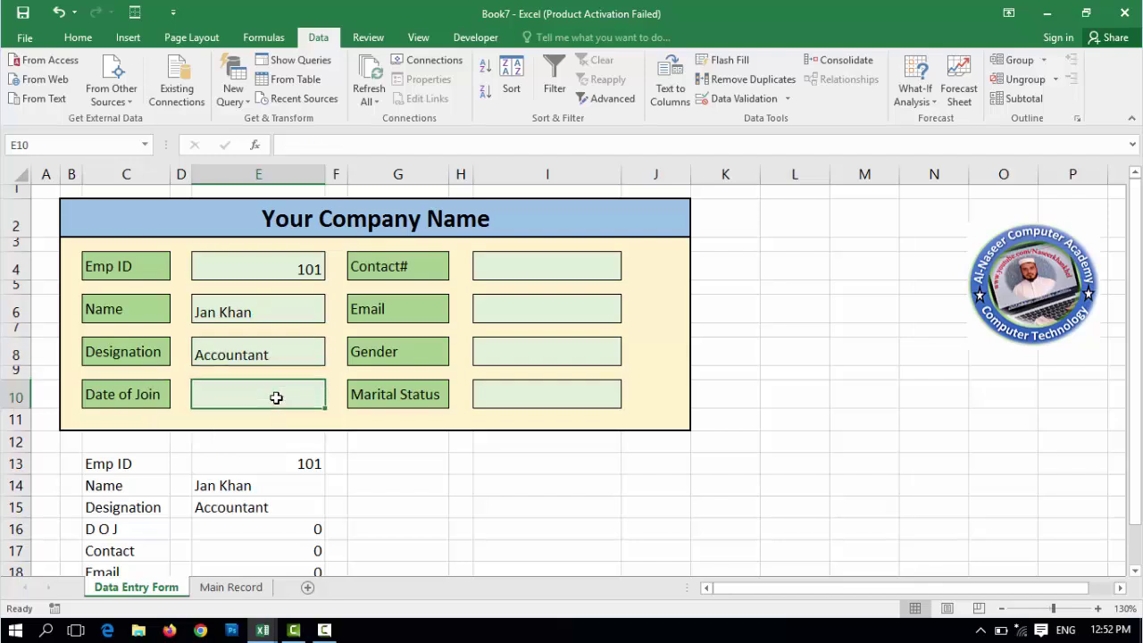
pyautogui.write('12')
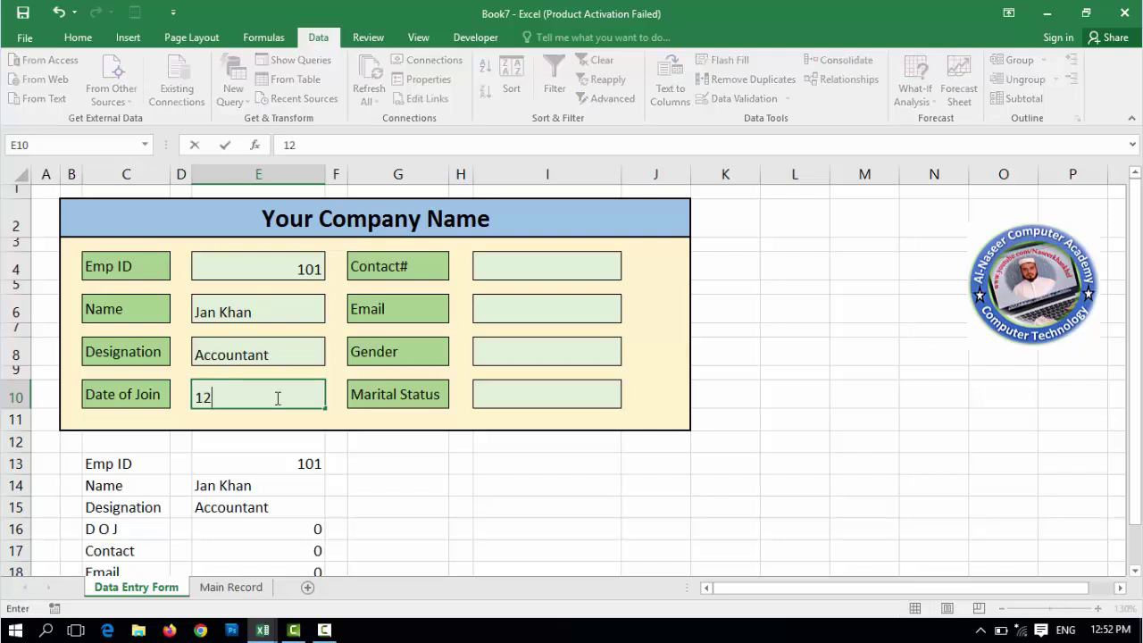
pyautogui.write('-10-2020')
pyautogui.press('Return')
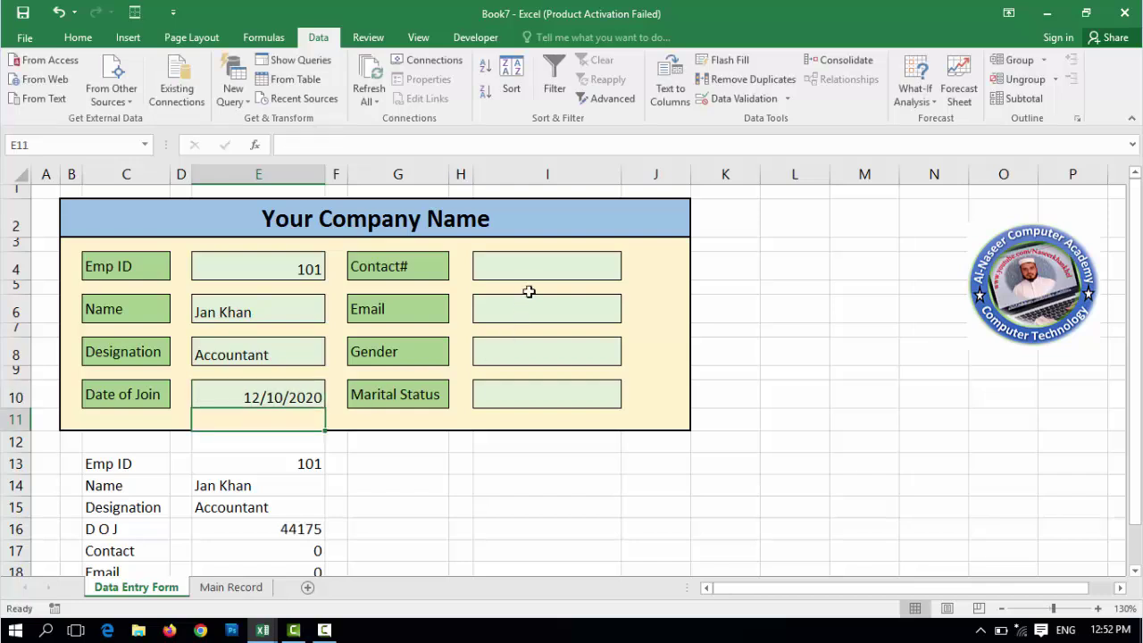
pyautogui.click(528, 272)
pyautogui.write('23423423')
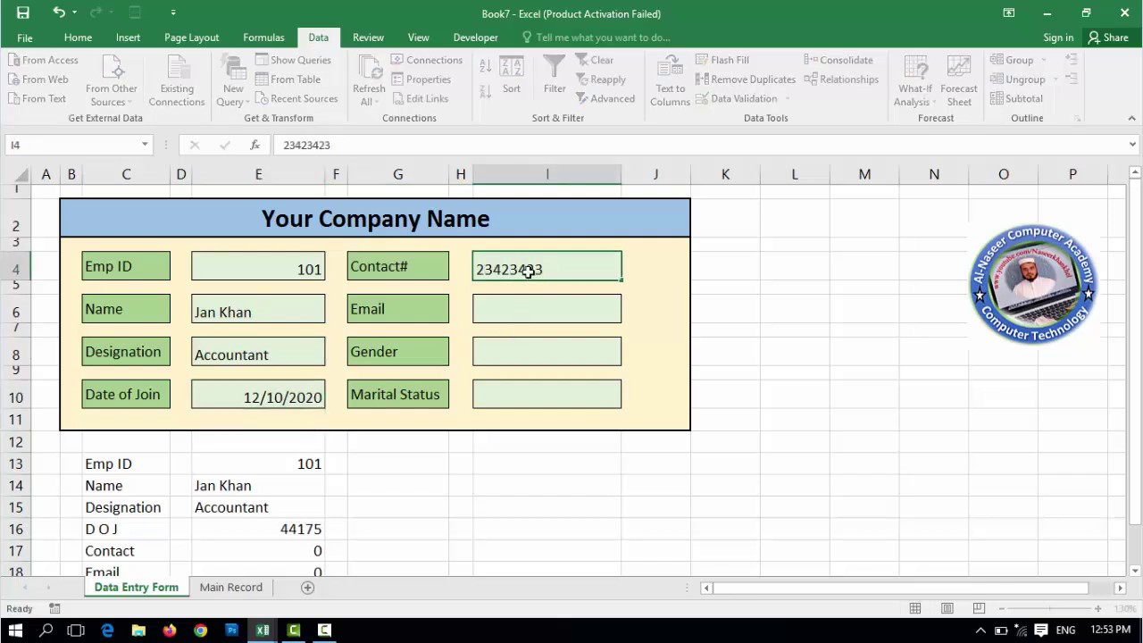
pyautogui.press('Return')
pyautogui.click(530, 312)
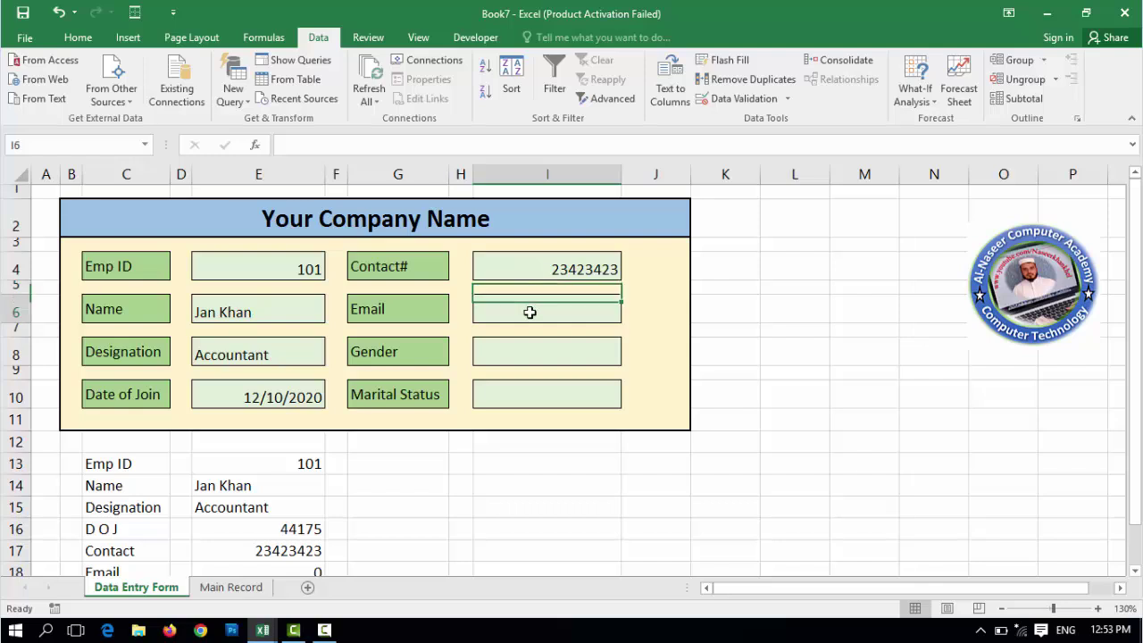
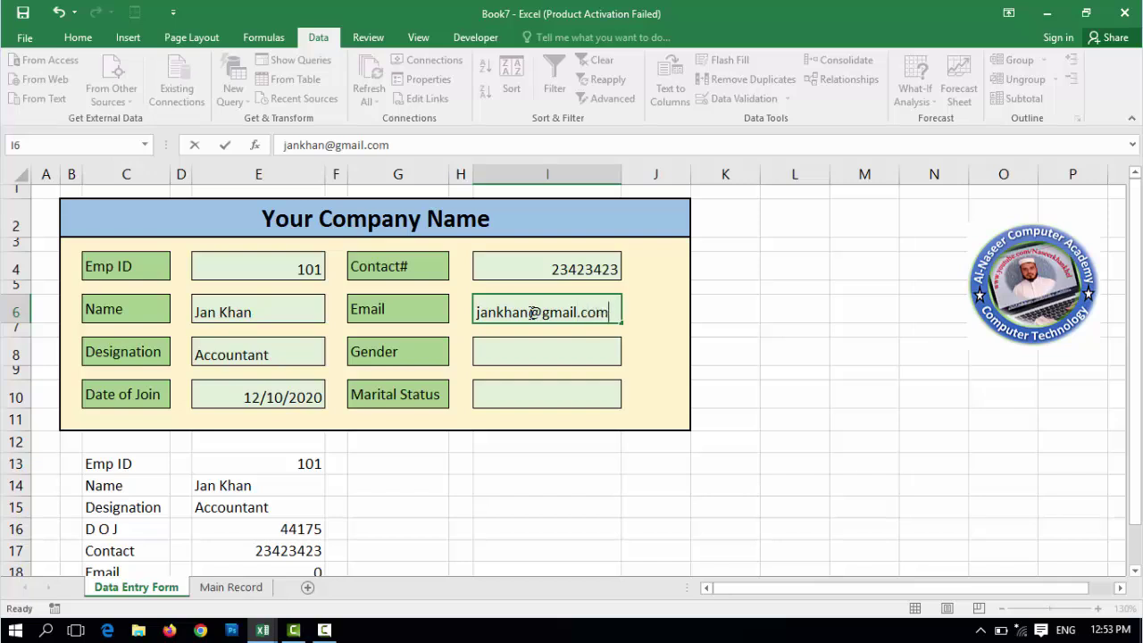
pyautogui.press('Return')
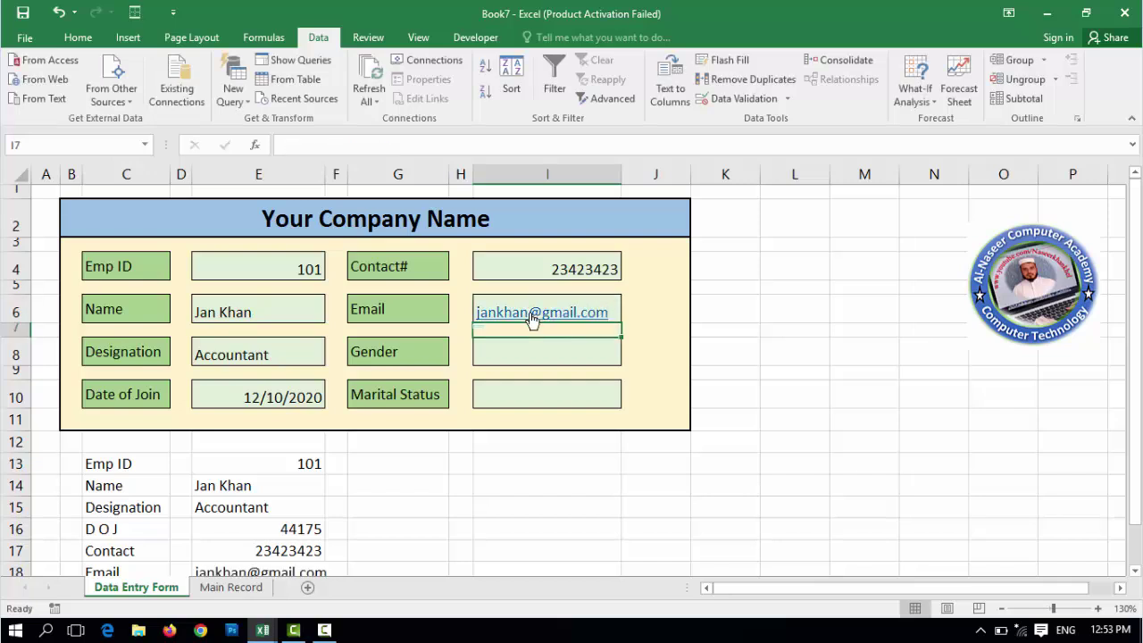
pyautogui.press('Return')
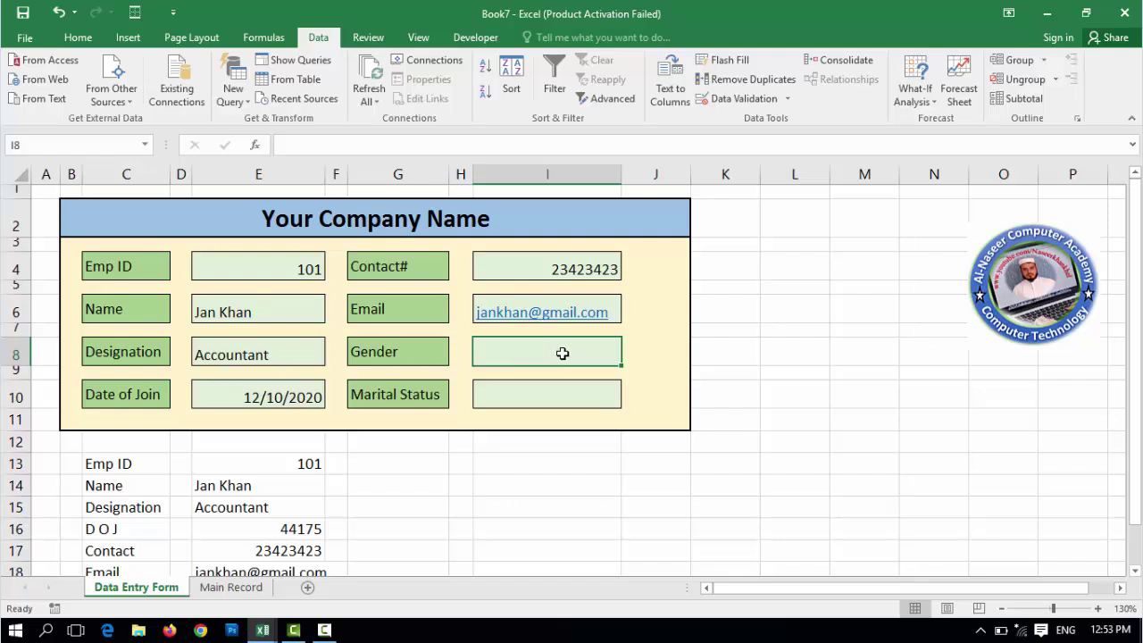
# - Give the Gender cell I8 a Male, Female dropdown list and choose Male
pyautogui.click(757, 105)
pyautogui.click(648, 374)
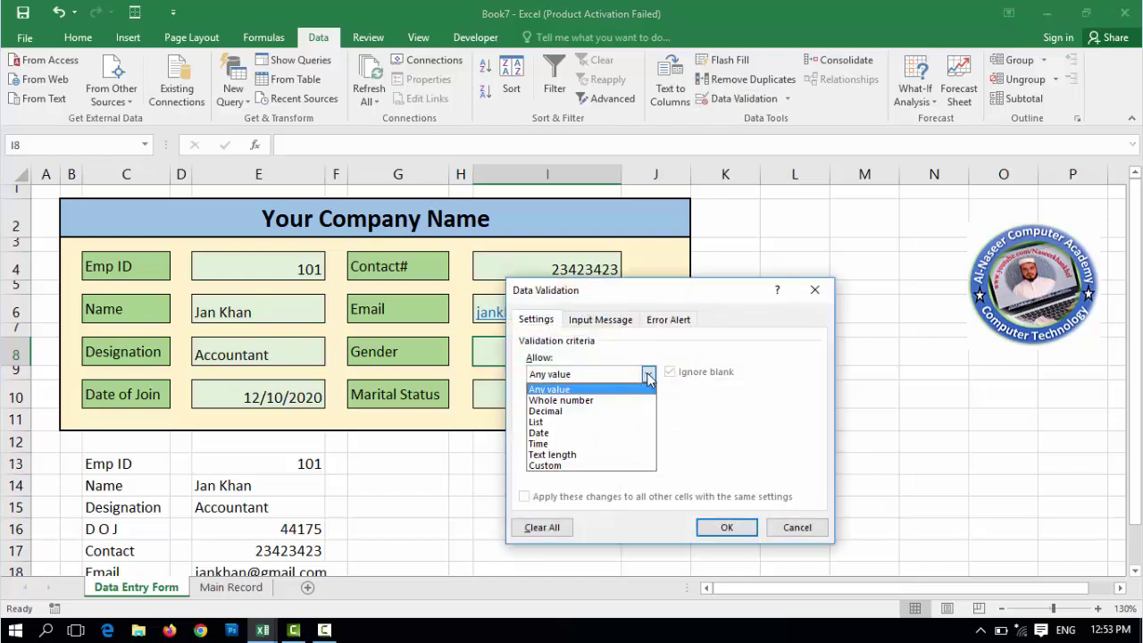
pyautogui.click(568, 422)
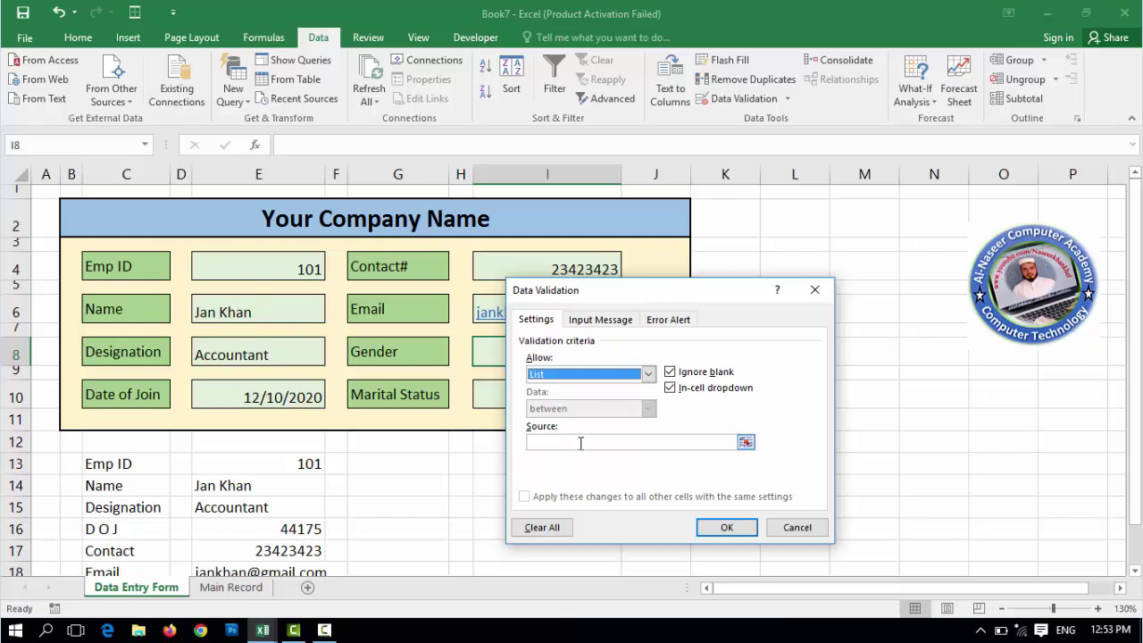
pyautogui.click(580, 442)
pyautogui.moveTo(678, 291); pyautogui.dragTo(732, 280)
pyautogui.write('ma')
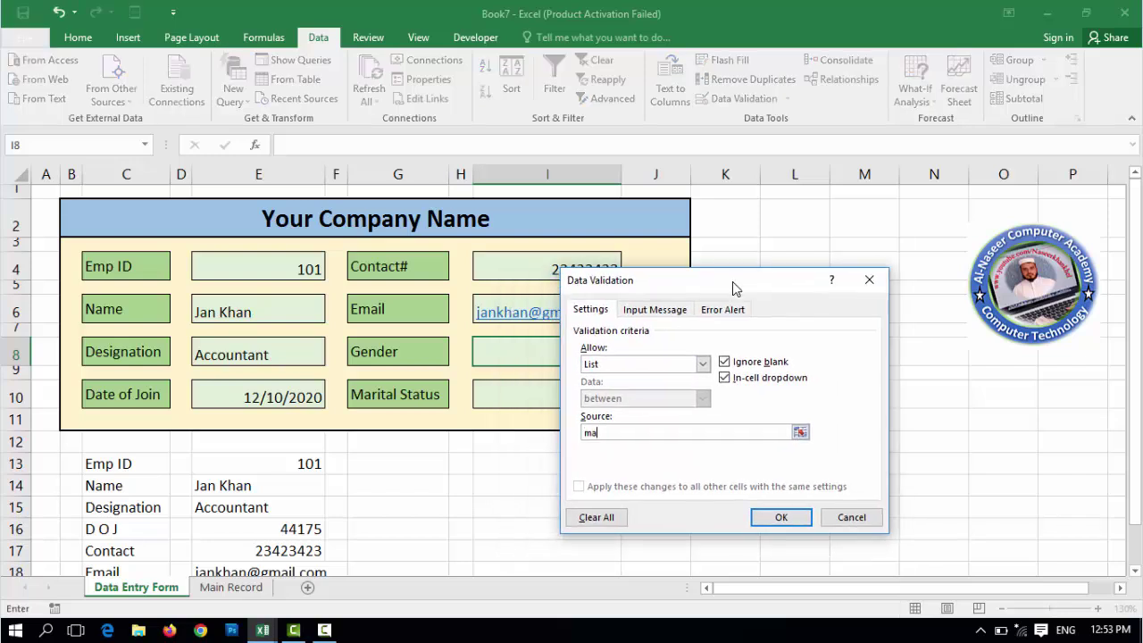
pyautogui.press('BackSpace')
pyautogui.press('BackSpace')
pyautogui.write('Male, Female')
pyautogui.click(779, 517)
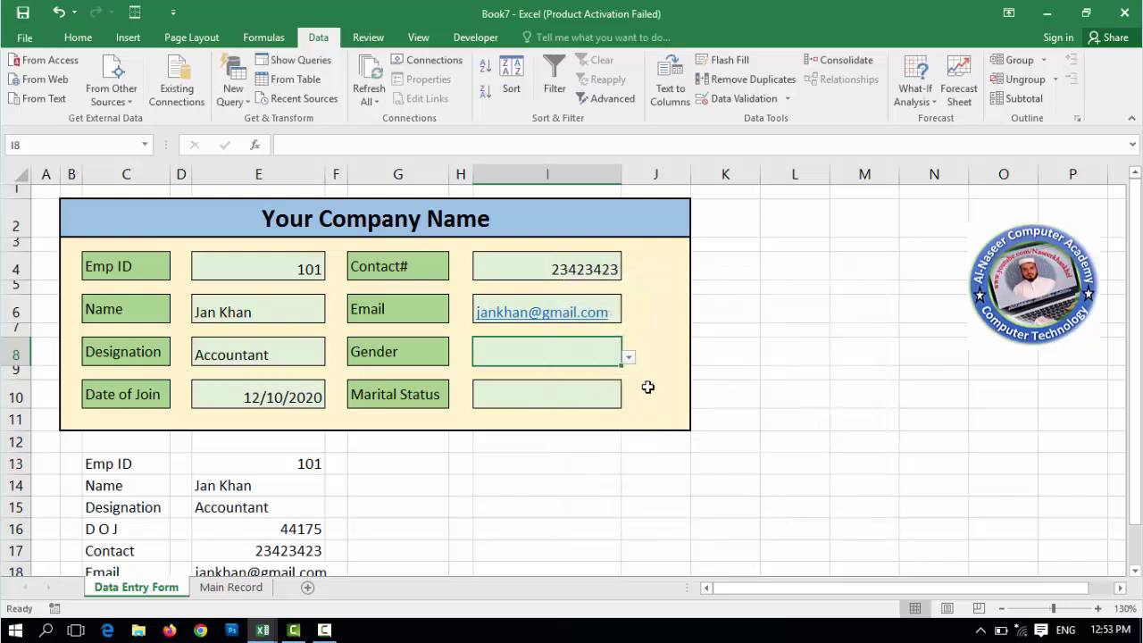
pyautogui.click(630, 359)
pyautogui.click(572, 370)
# - Give the Marital Status cell I10 a Married, Unmarried dropdown list and choose Married
pyautogui.click(589, 397)
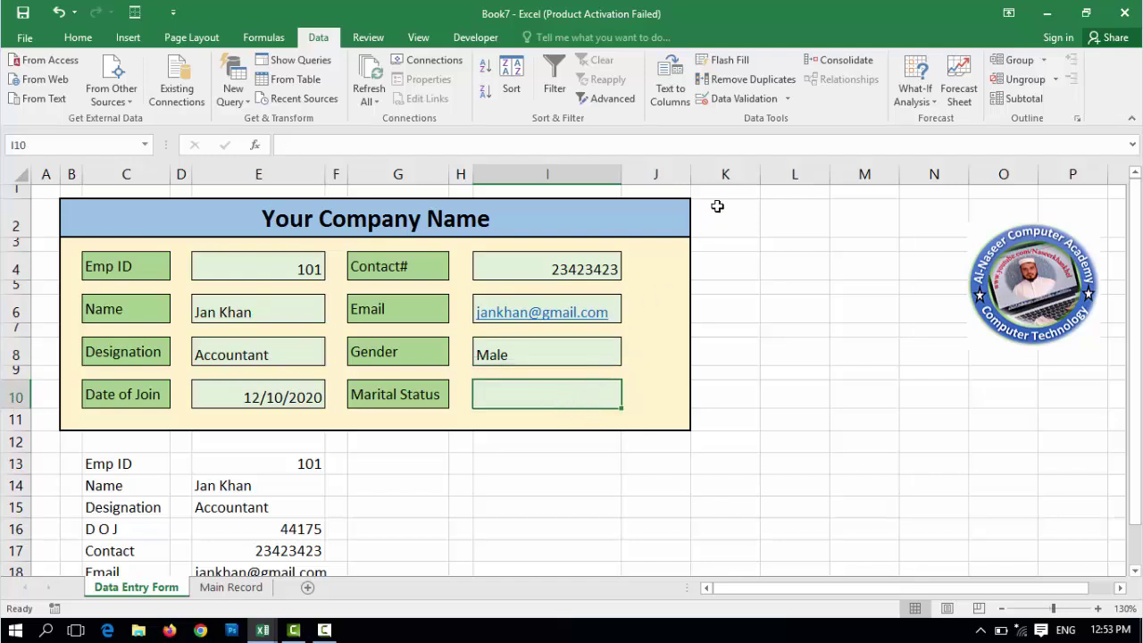
pyautogui.click(737, 98)
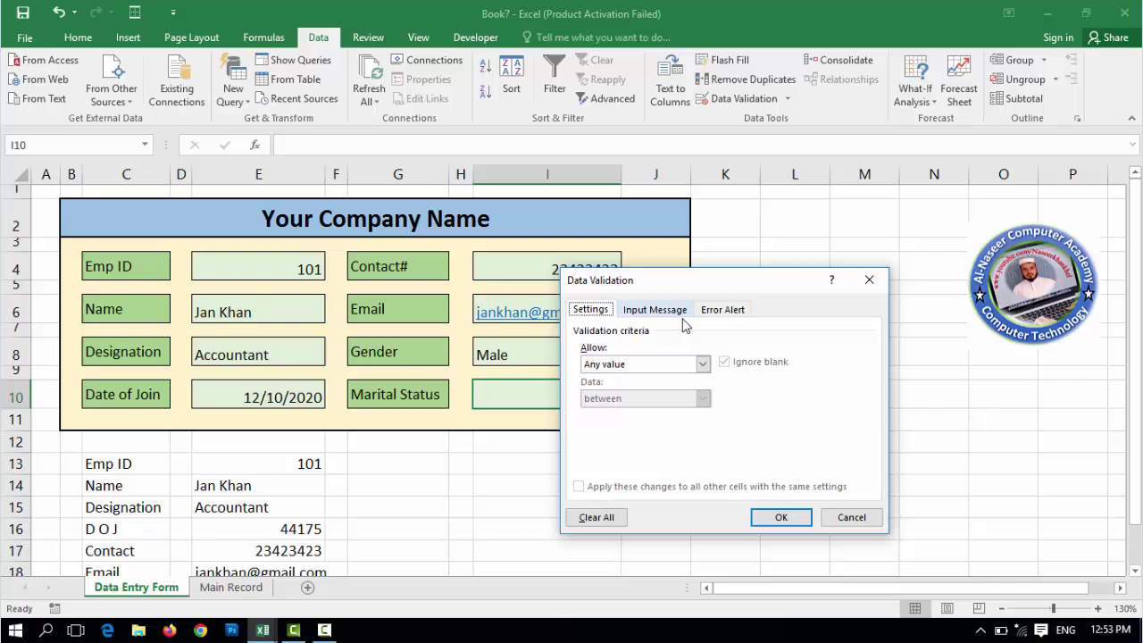
pyautogui.click(702, 364)
pyautogui.click(652, 411)
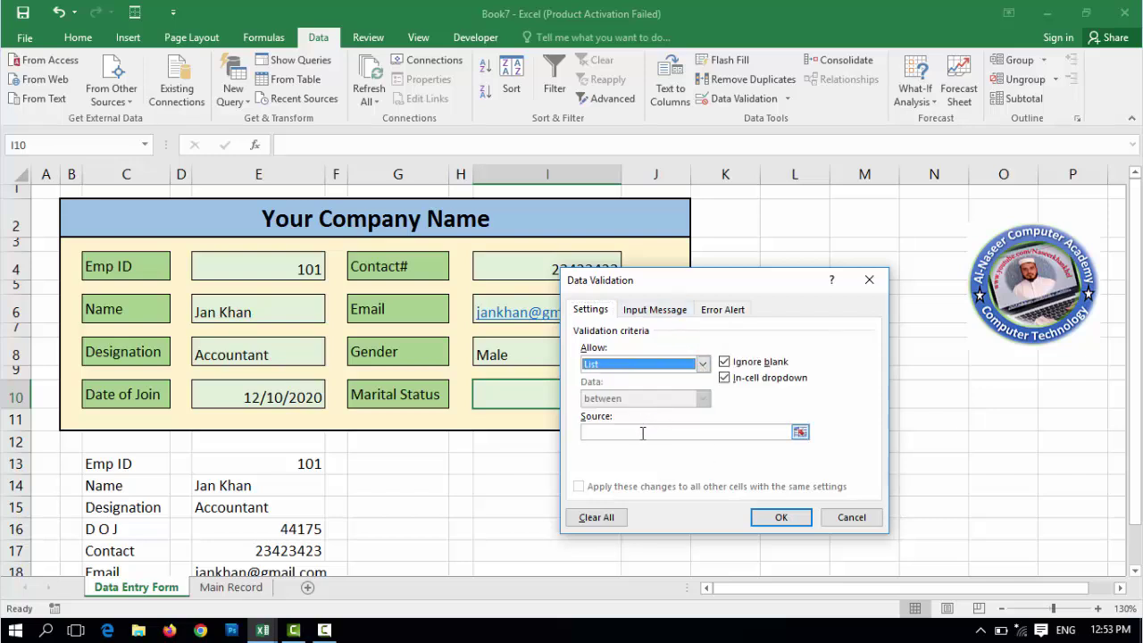
pyautogui.click(642, 433)
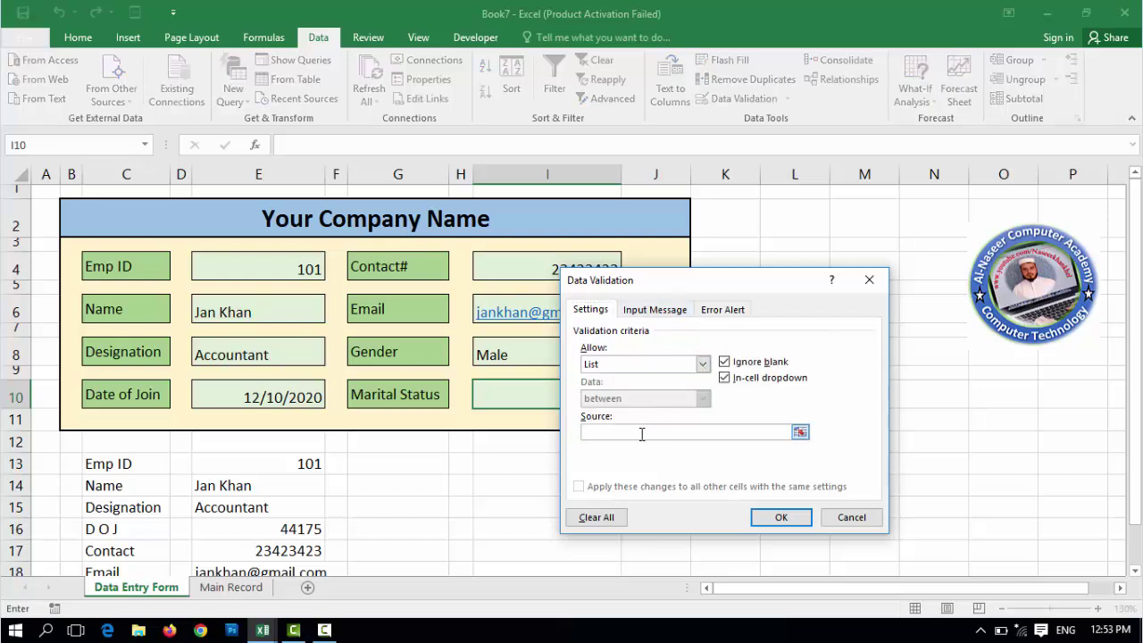
pyautogui.write('Married, Unmarried')
pyautogui.click(780, 517)
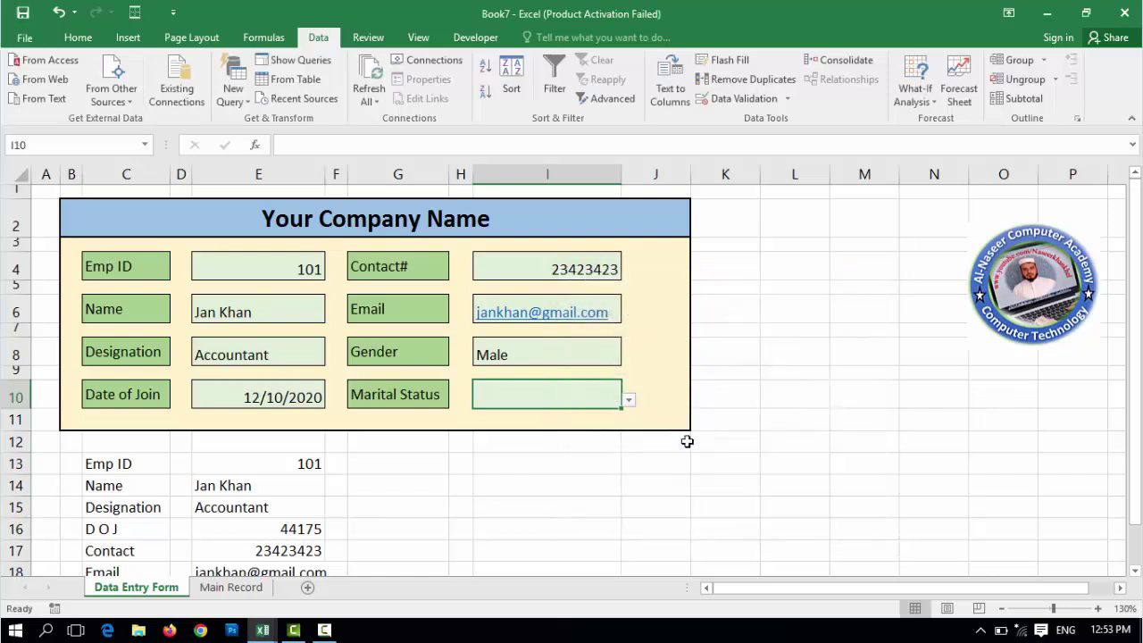
pyautogui.click(629, 402)
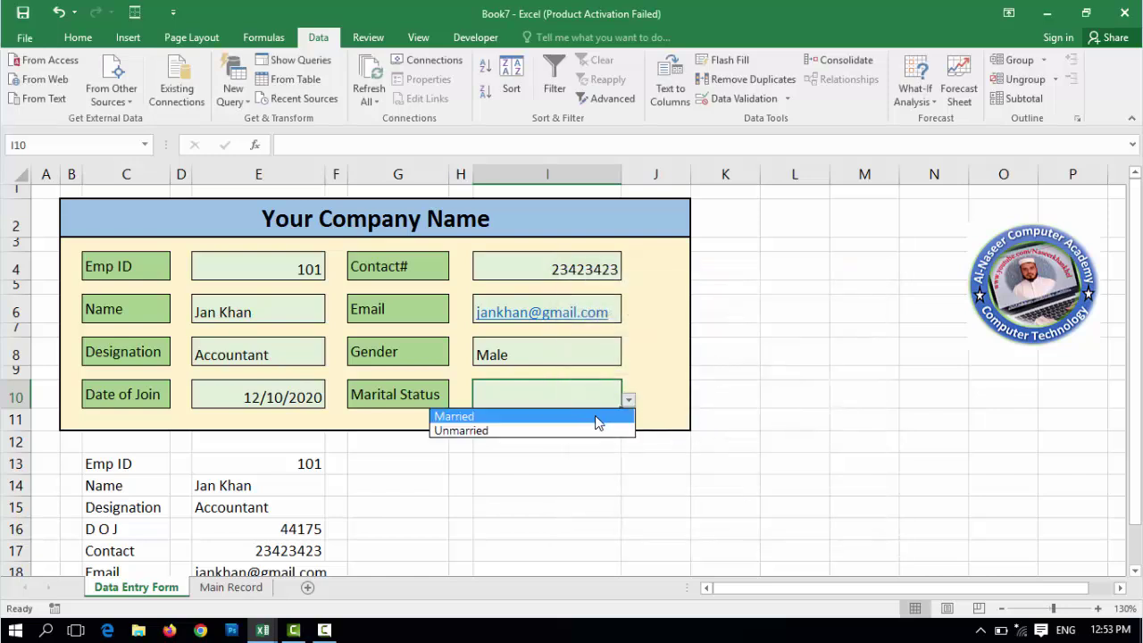
pyautogui.click(597, 423)
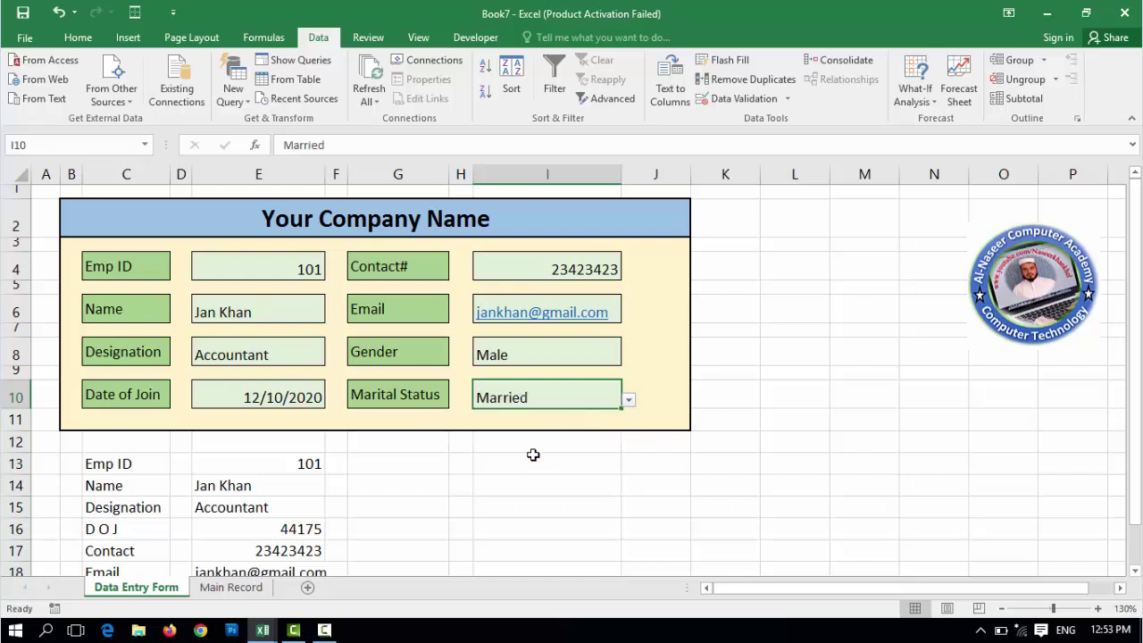
# - Check the mirrored helper values in column E, then bring up the View tab's Macros menu
pyautogui.scroll(-2, 477, 420)
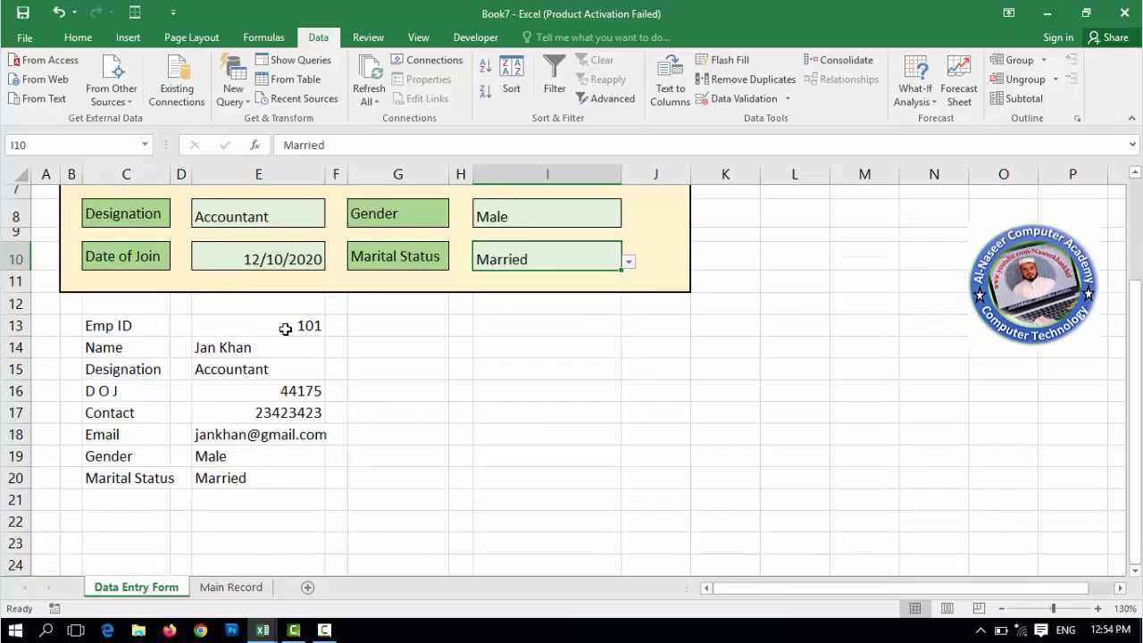
pyautogui.moveTo(284, 326); pyautogui.dragTo(277, 473)
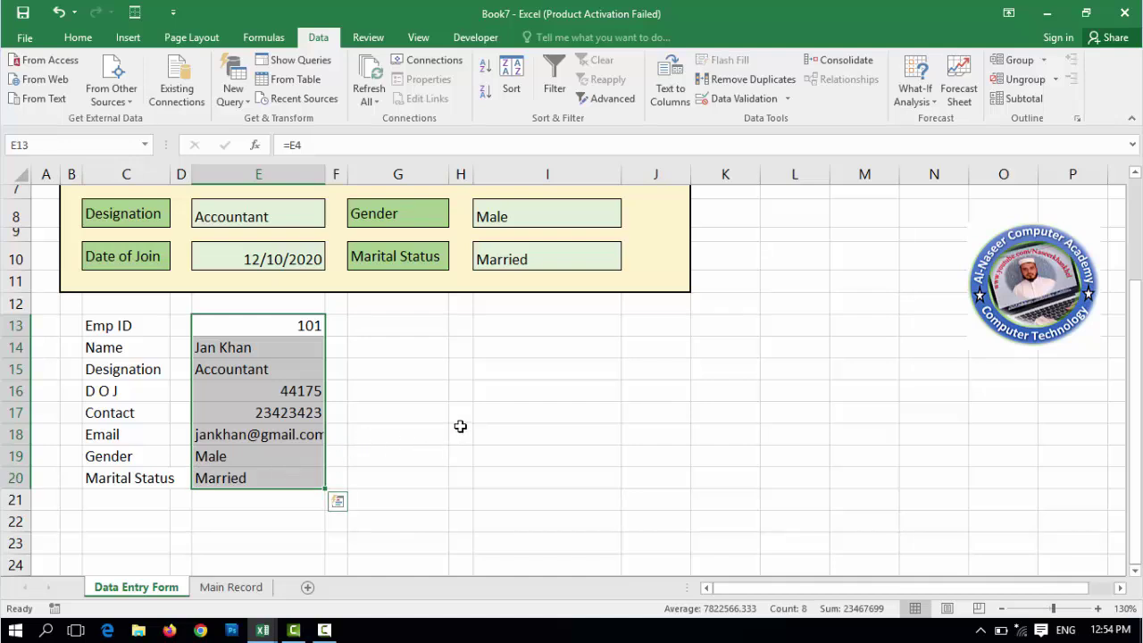
pyautogui.scroll(2, 459, 426)
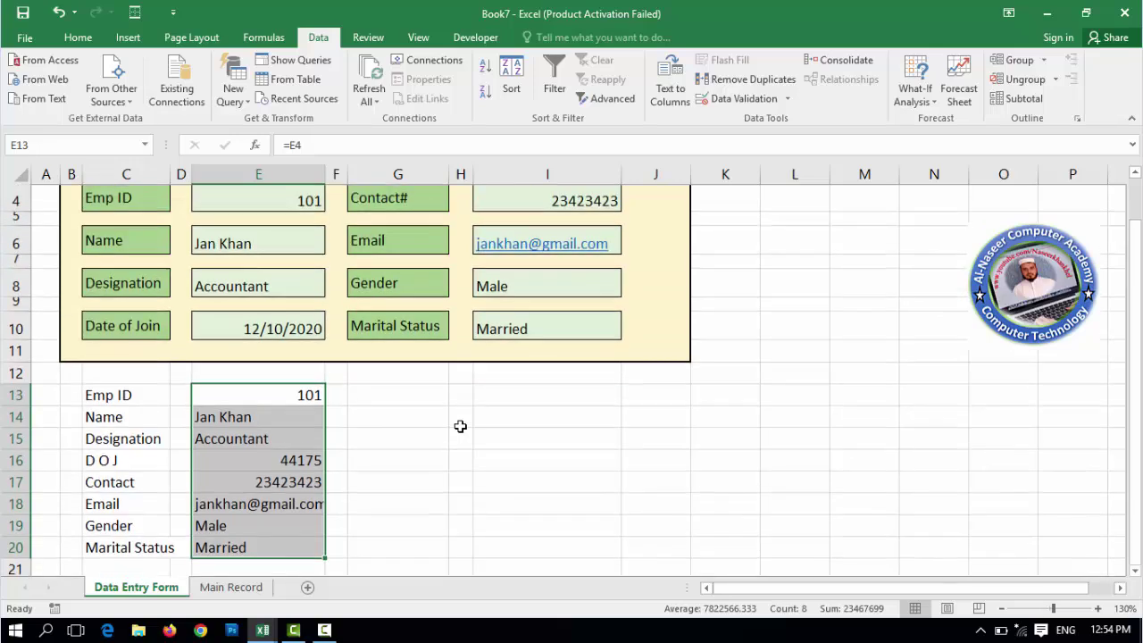
pyautogui.click(394, 461)
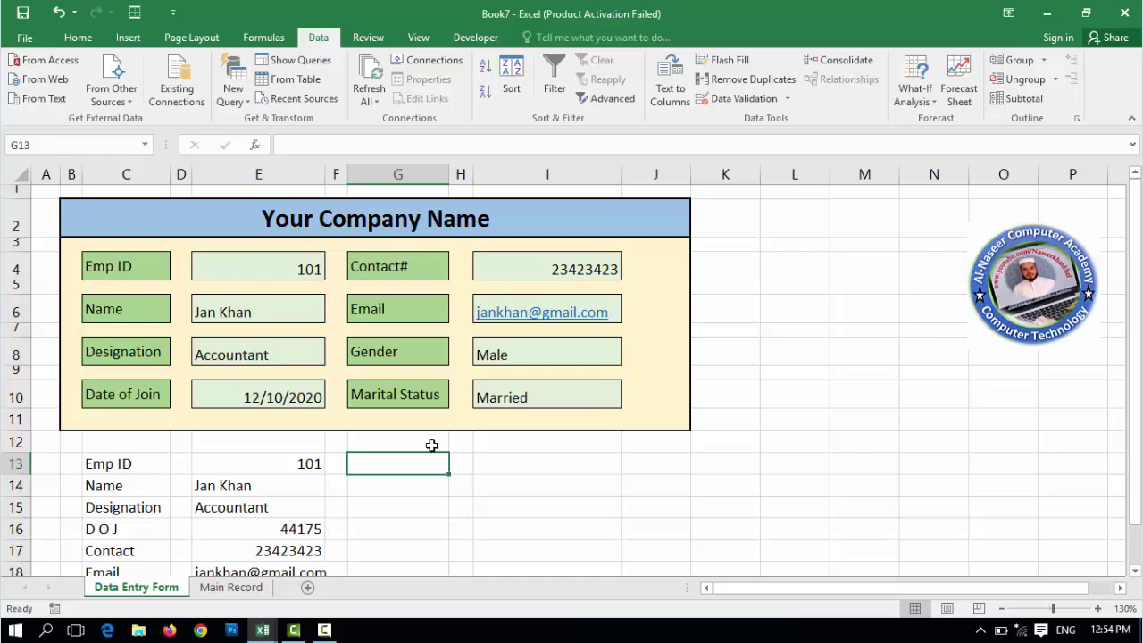
pyautogui.click(418, 40)
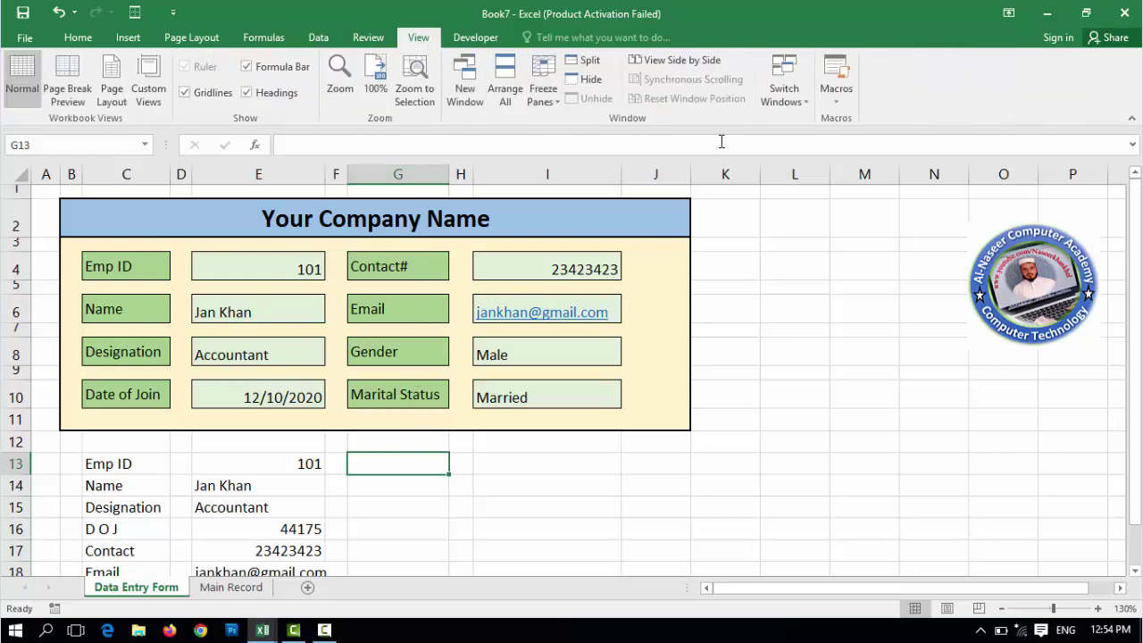
pyautogui.click(836, 103)
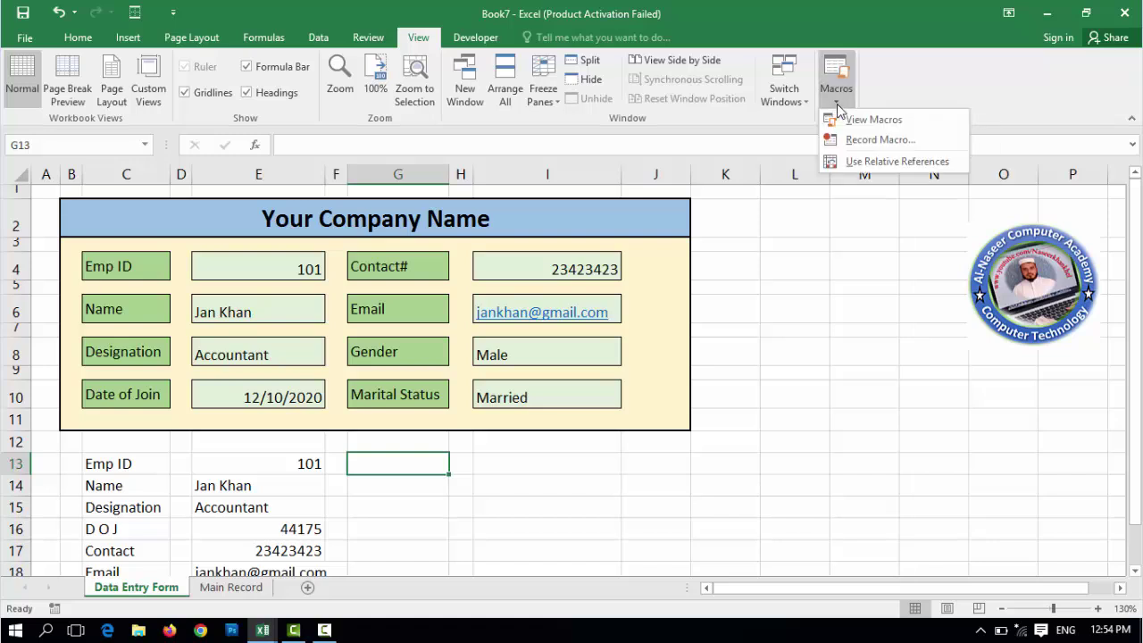
# - Start recording a macro named Dataentrywork, then go to the Main Record sheet
pyautogui.click(875, 141)
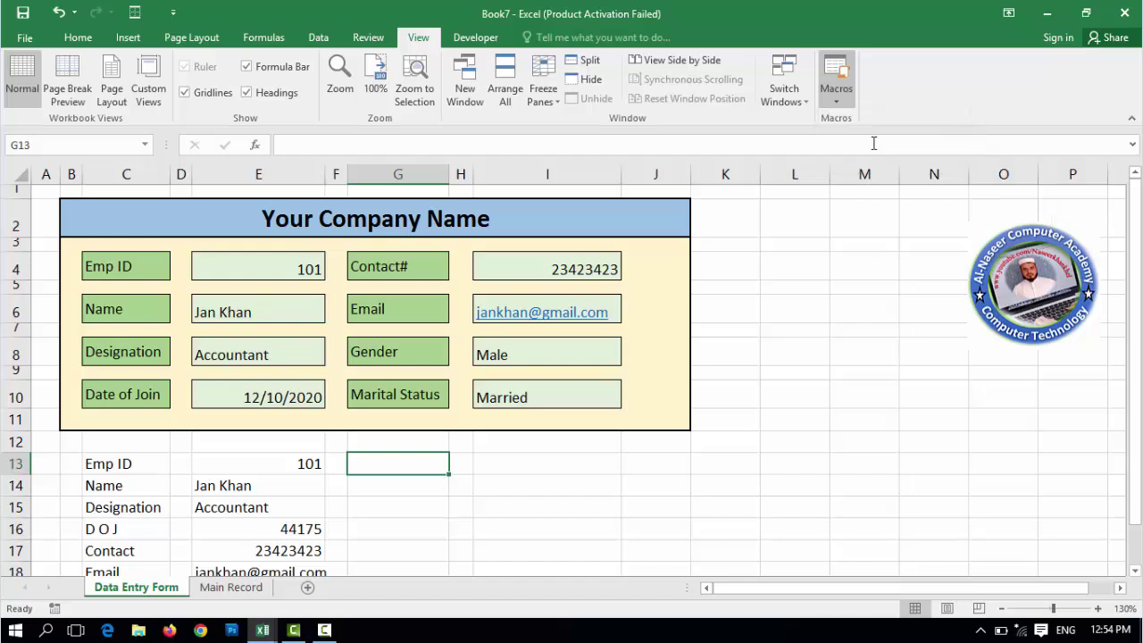
pyautogui.press('BackSpace')
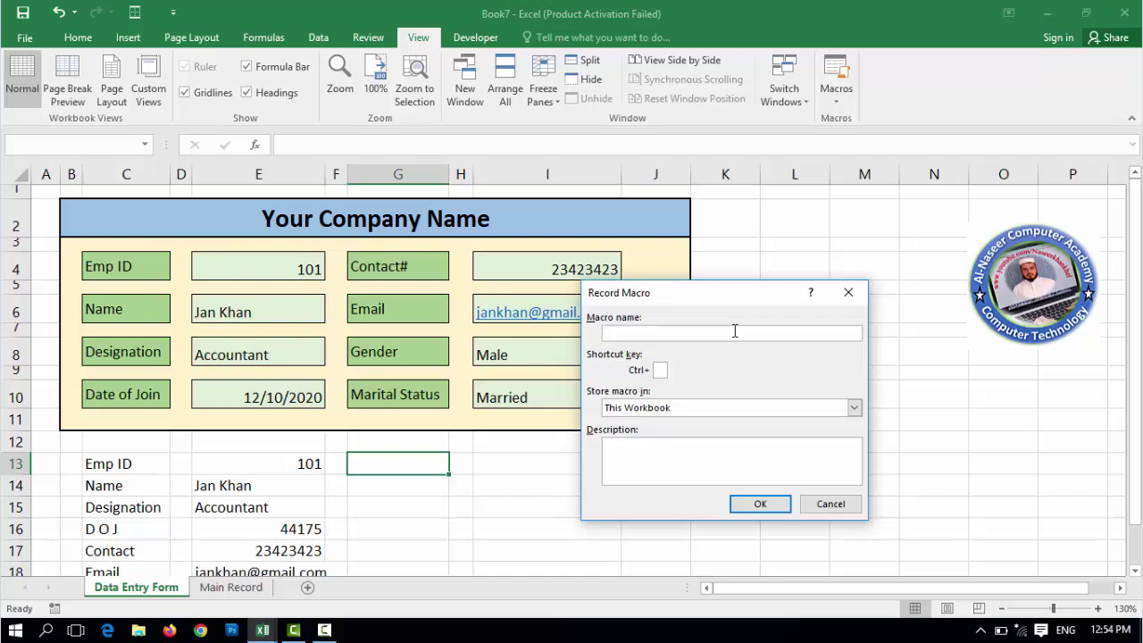
pyautogui.write('Dataentrywork')
pyautogui.click(760, 504)
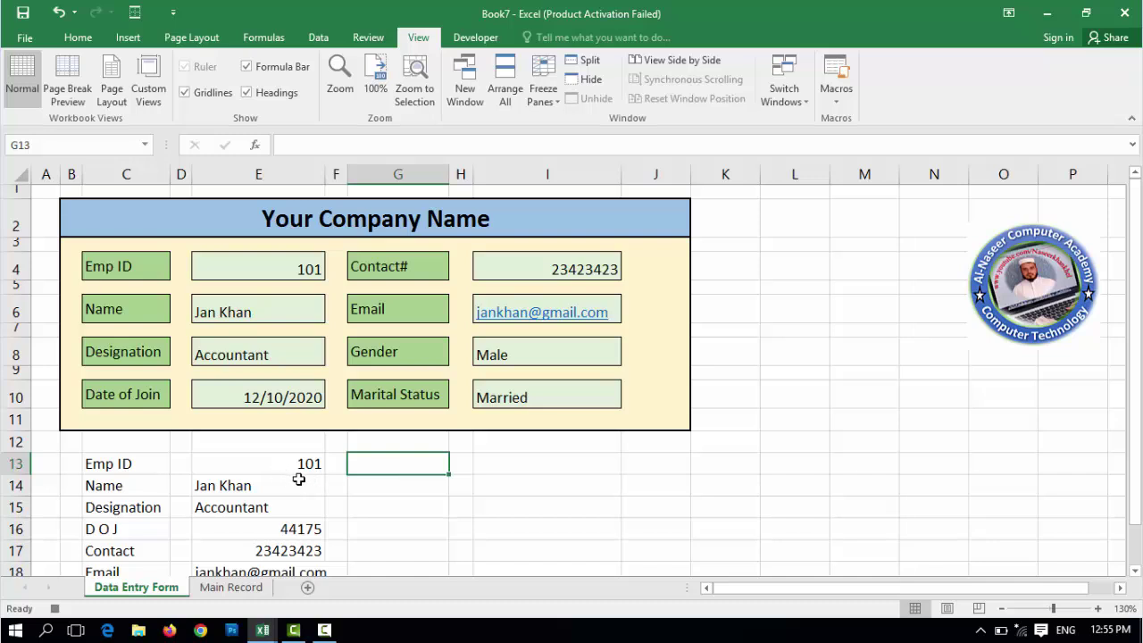
pyautogui.click(229, 589)
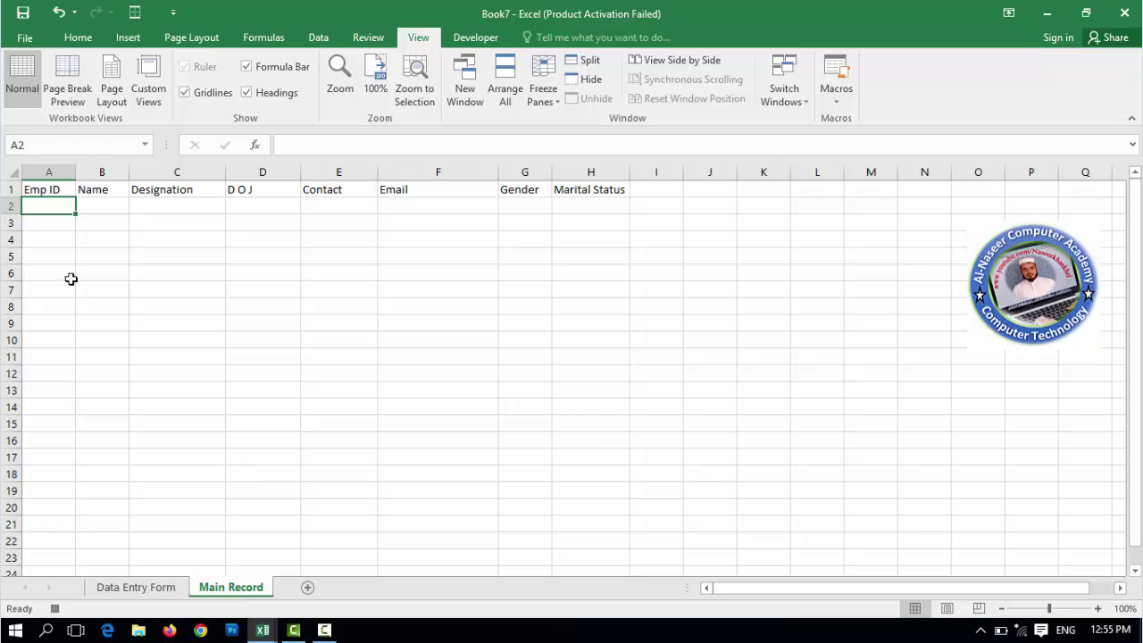
# - Insert a blank row 2 on Main Record and select A2
pyautogui.rightClick(11, 206)
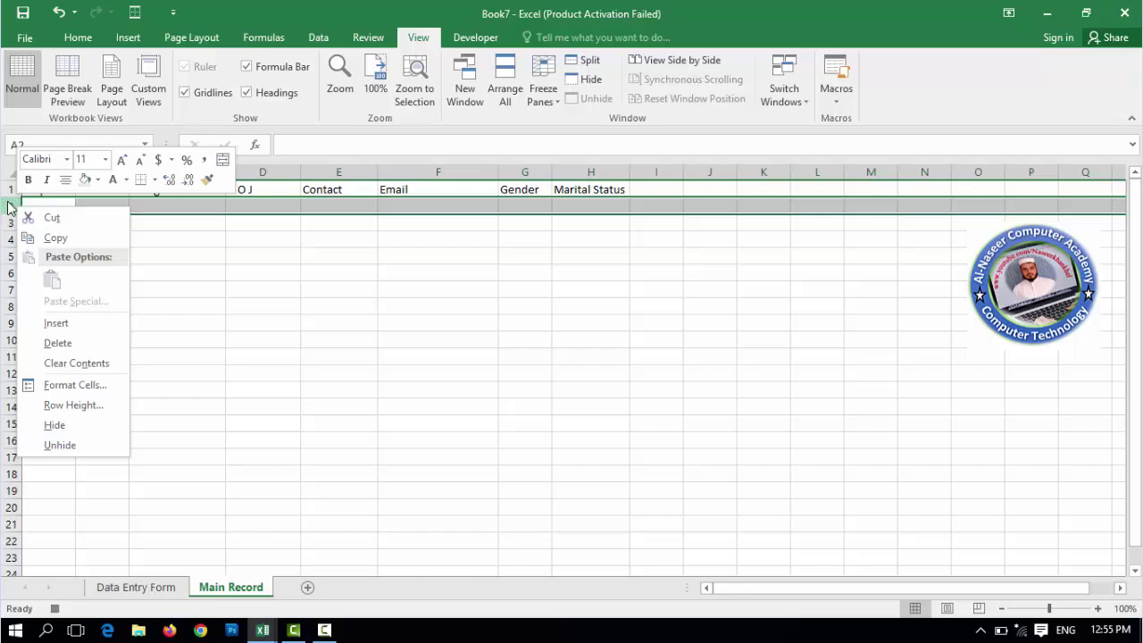
pyautogui.click(71, 325)
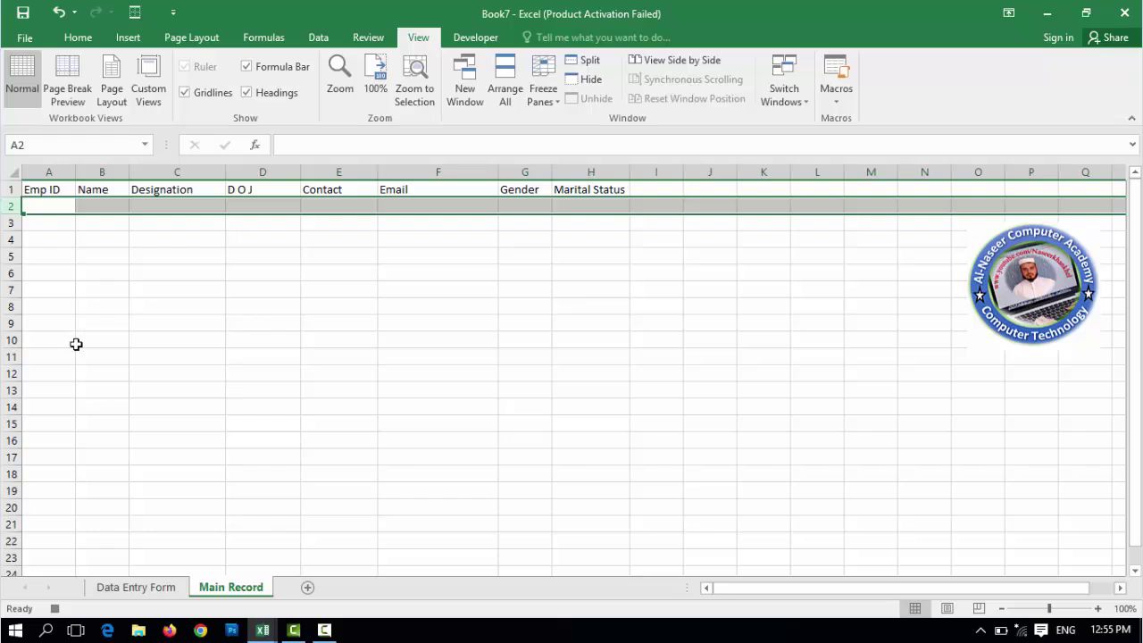
pyautogui.click(50, 208)
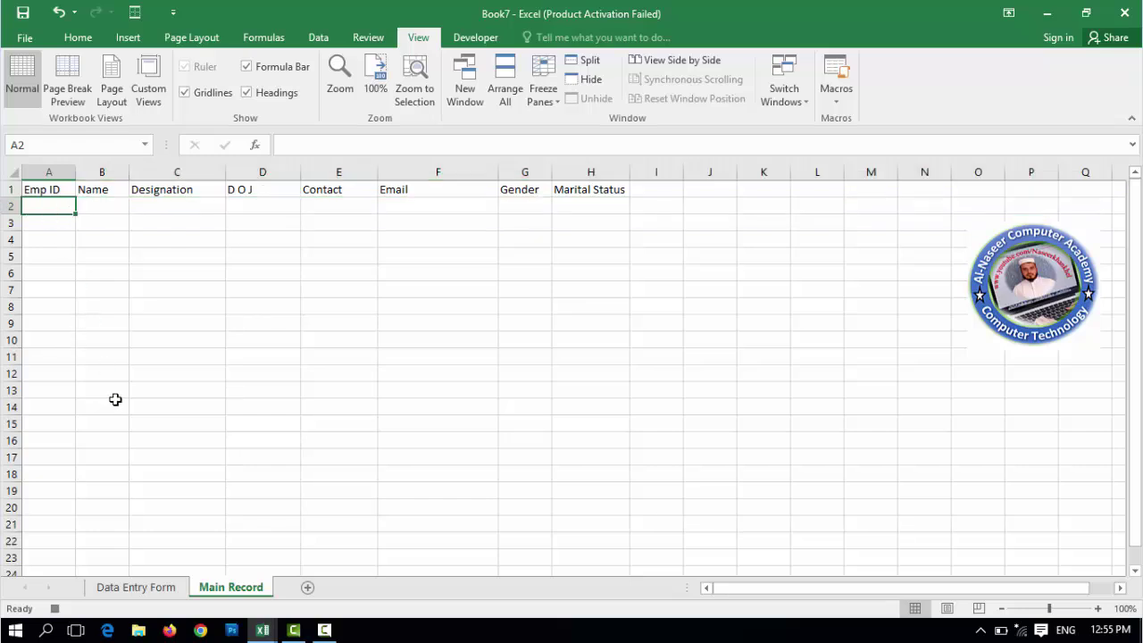
# - Copy the helper values E13:E20 on the Data Entry Form
pyautogui.click(136, 588)
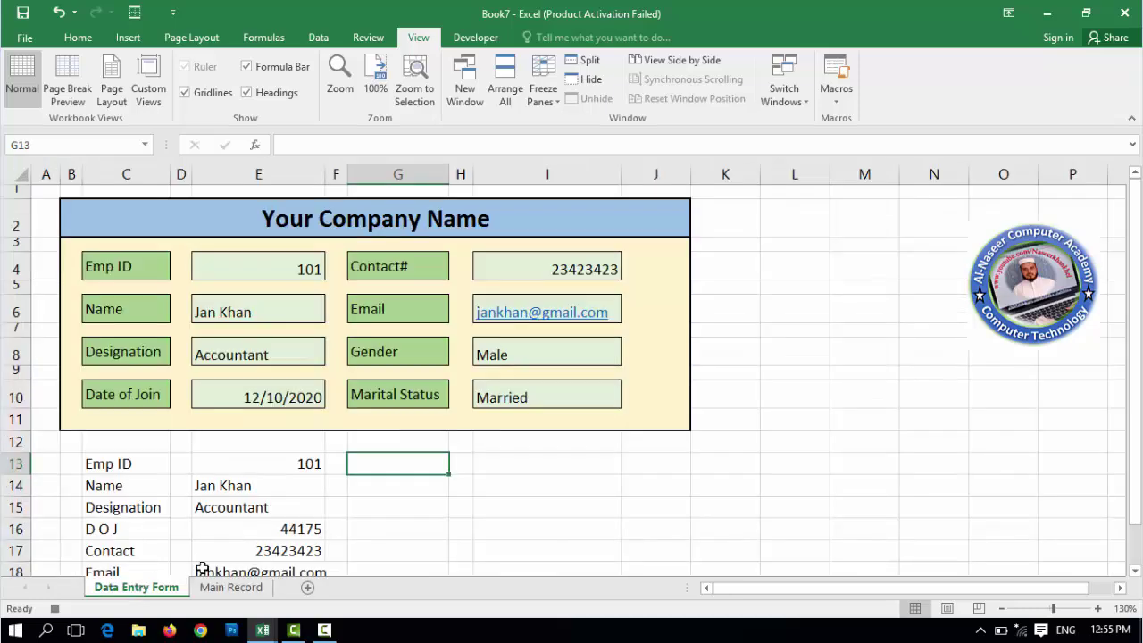
pyautogui.click(264, 463)
pyautogui.moveTo(264, 478); pyautogui.dragTo(268, 580)
pyautogui.moveTo(265, 557); pyautogui.dragTo(260, 472)
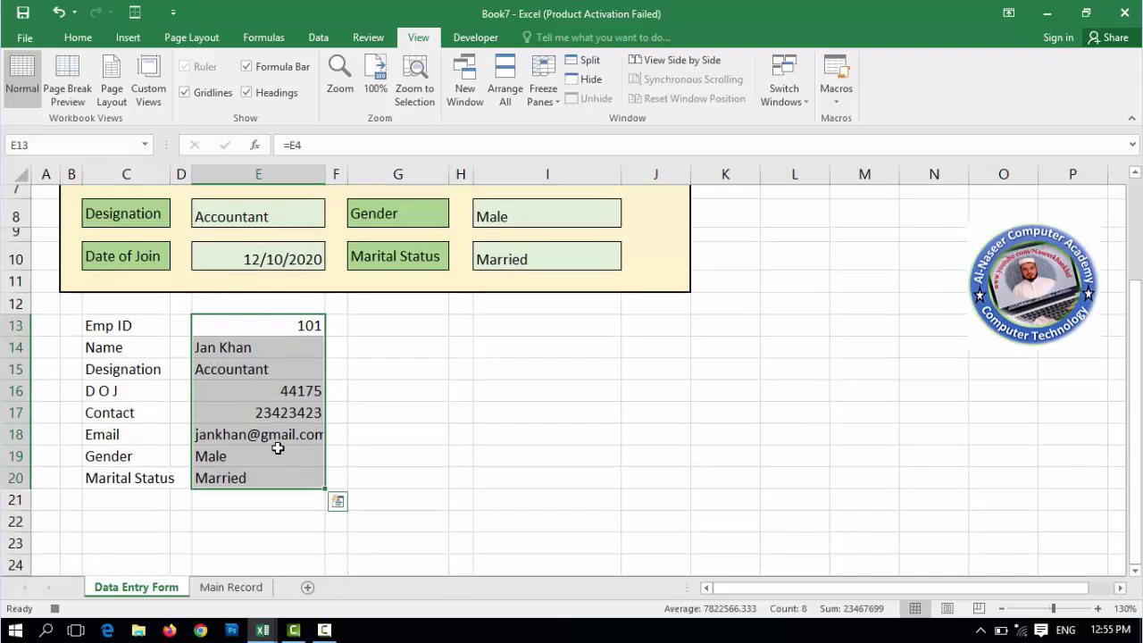
pyautogui.hotkey('ctrl', 'c')
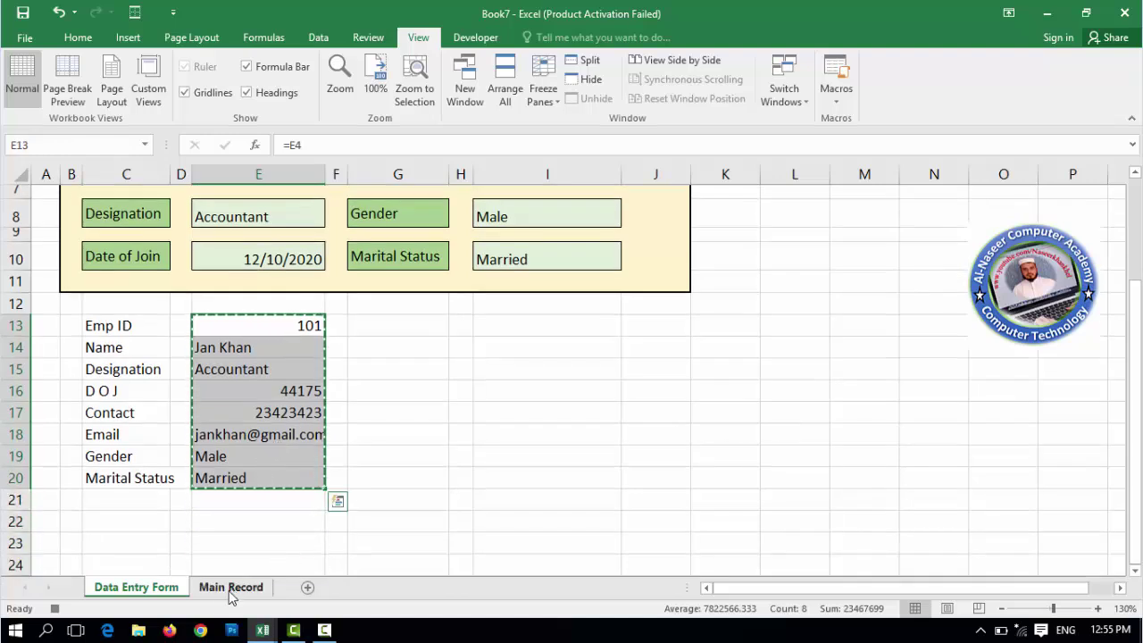
# - Paste Special the copied cells as transposed values into Main Record row 2
pyautogui.click(229, 587)
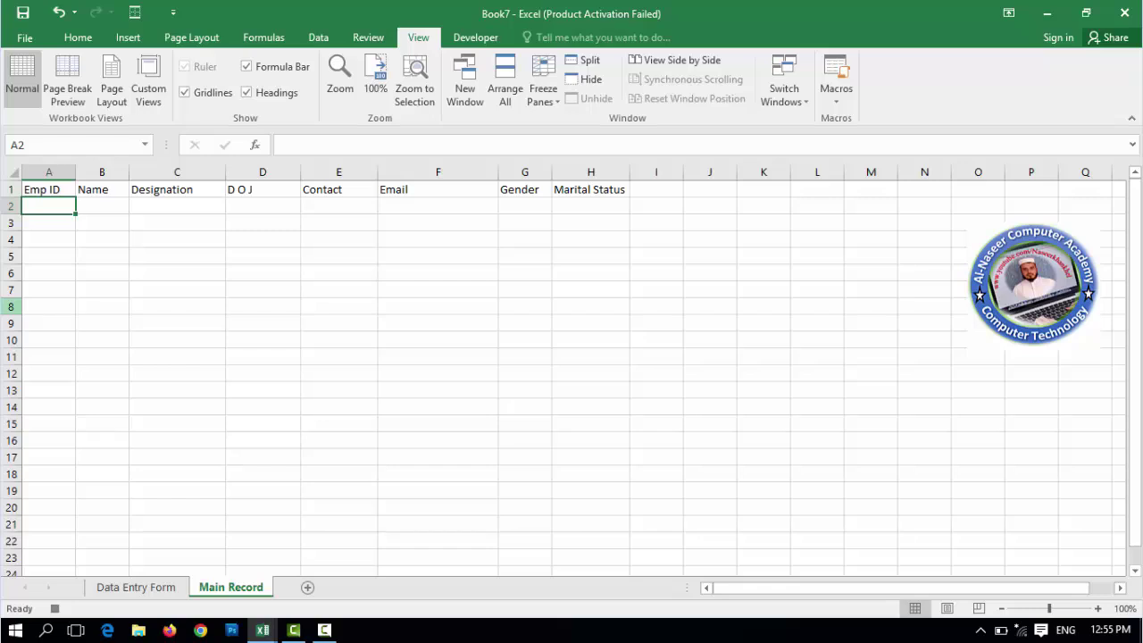
pyautogui.hotkey('ctrl', 'alt', 'v')
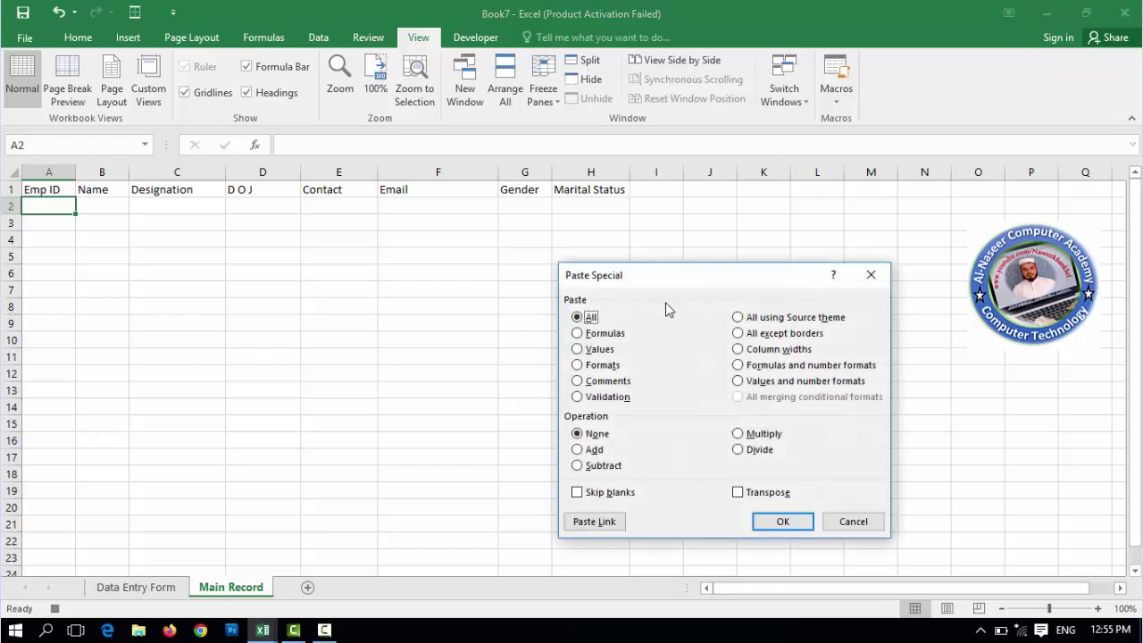
pyautogui.moveTo(690, 282); pyautogui.dragTo(471, 286)
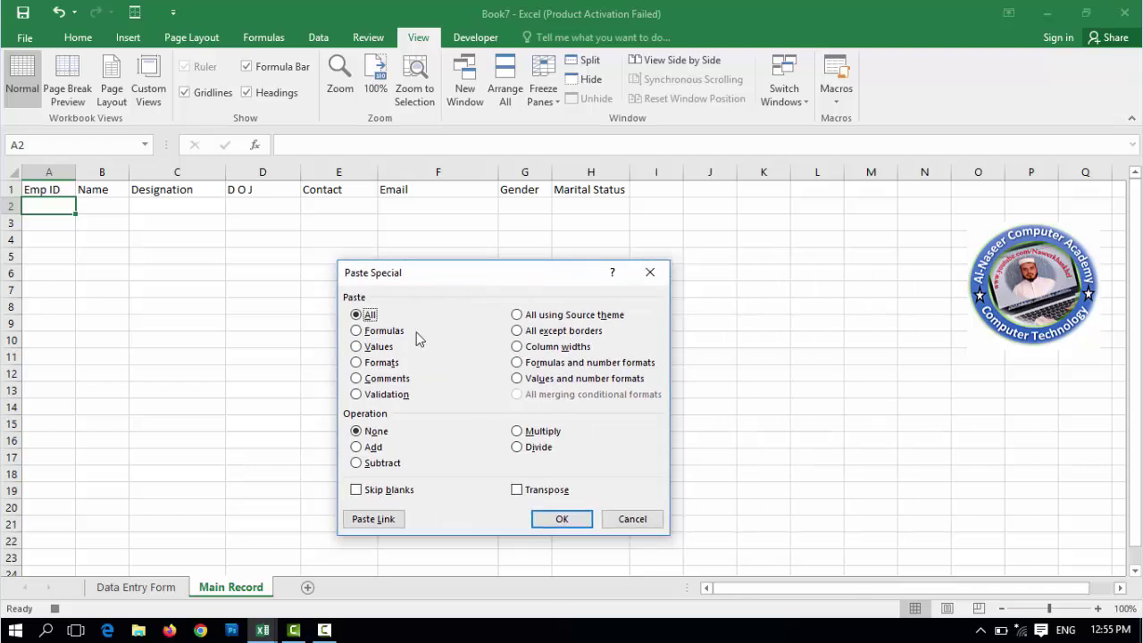
pyautogui.click(359, 346)
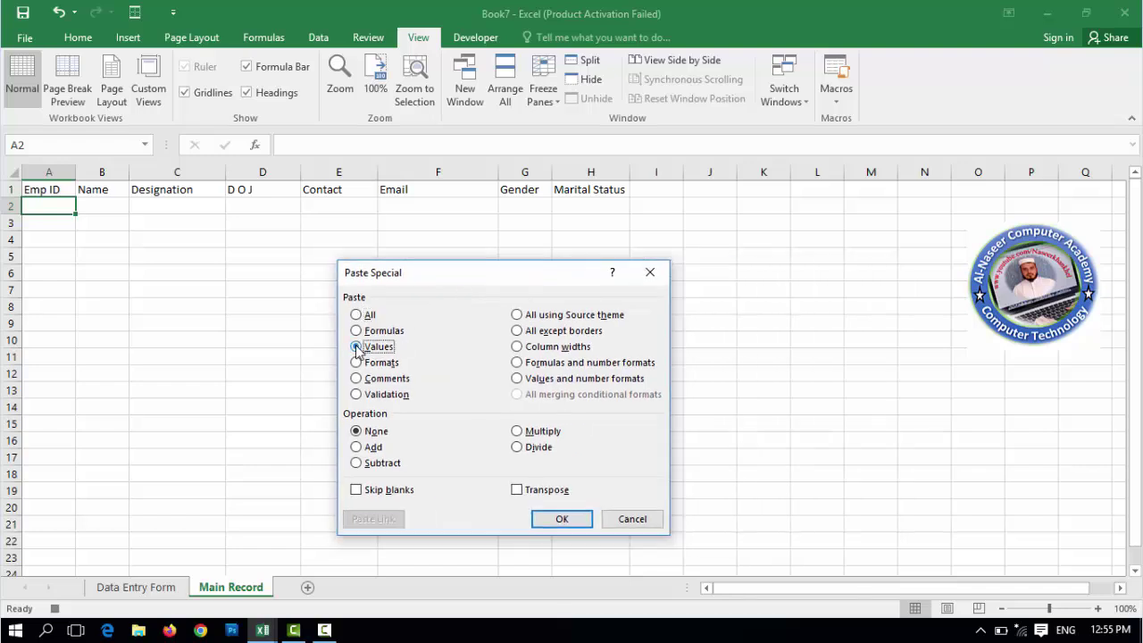
pyautogui.click(517, 490)
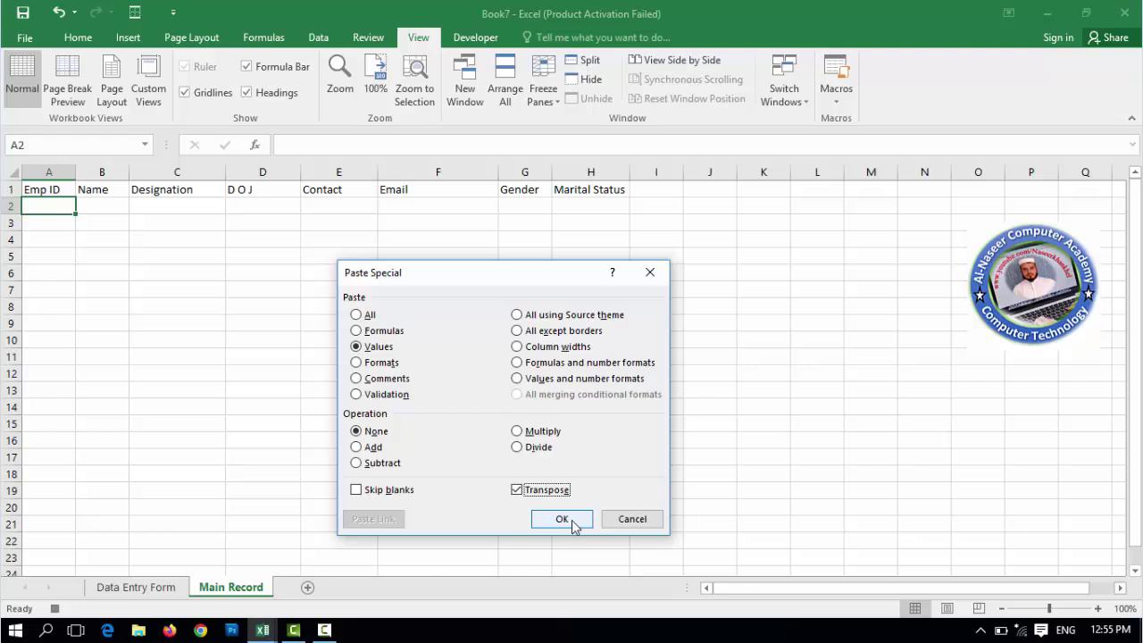
pyautogui.click(573, 523)
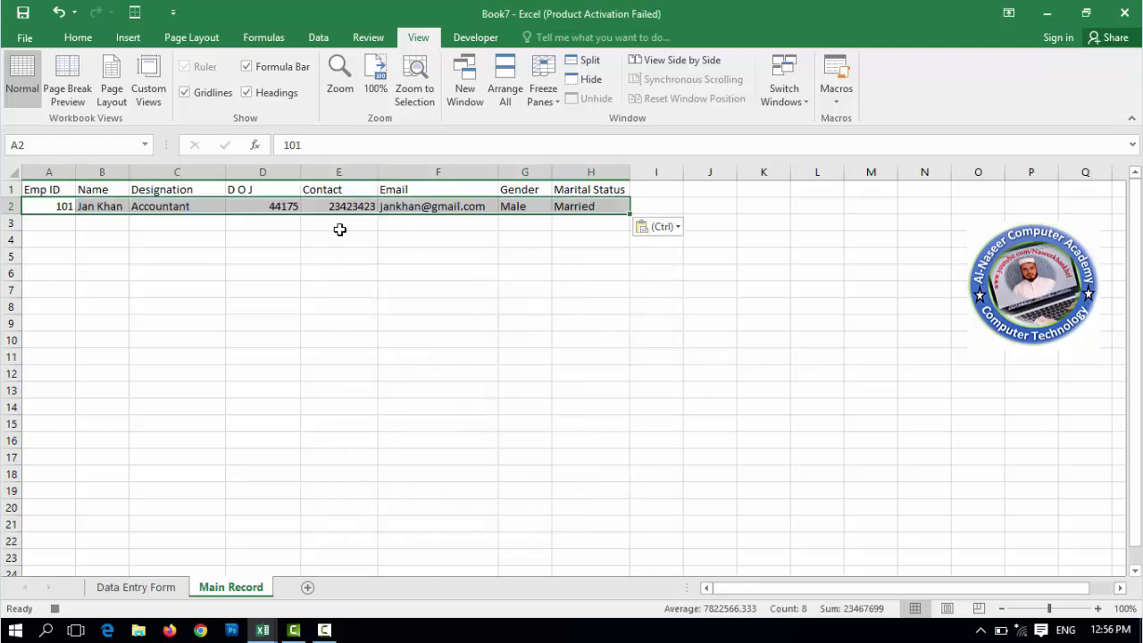
# - Clear the eight input cells E4, E6, E8, E10, I4, I6, I8 and I10 on the Data Entry Form
pyautogui.click(165, 592)
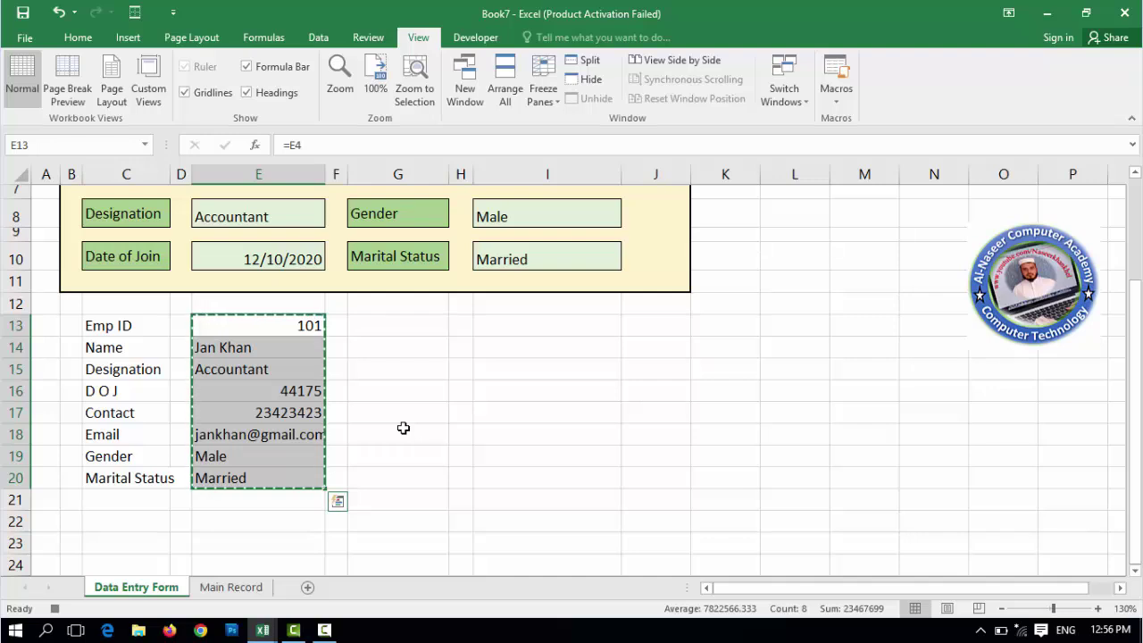
pyautogui.press('Escape')
pyautogui.click(288, 327)
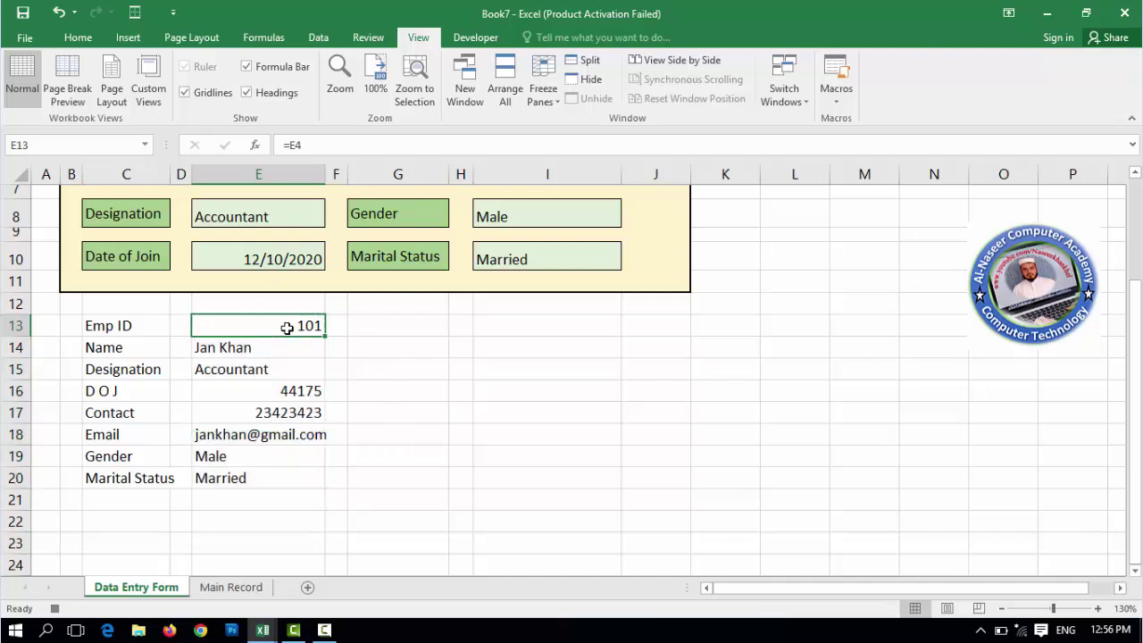
pyautogui.scroll(2, 287, 328)
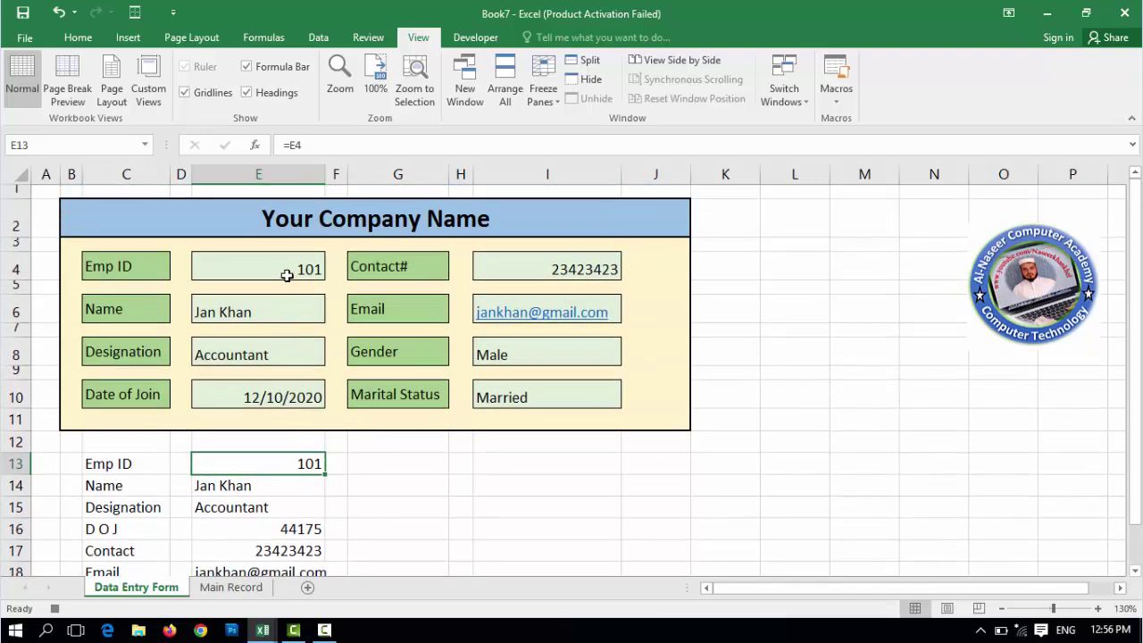
pyautogui.click(284, 270)
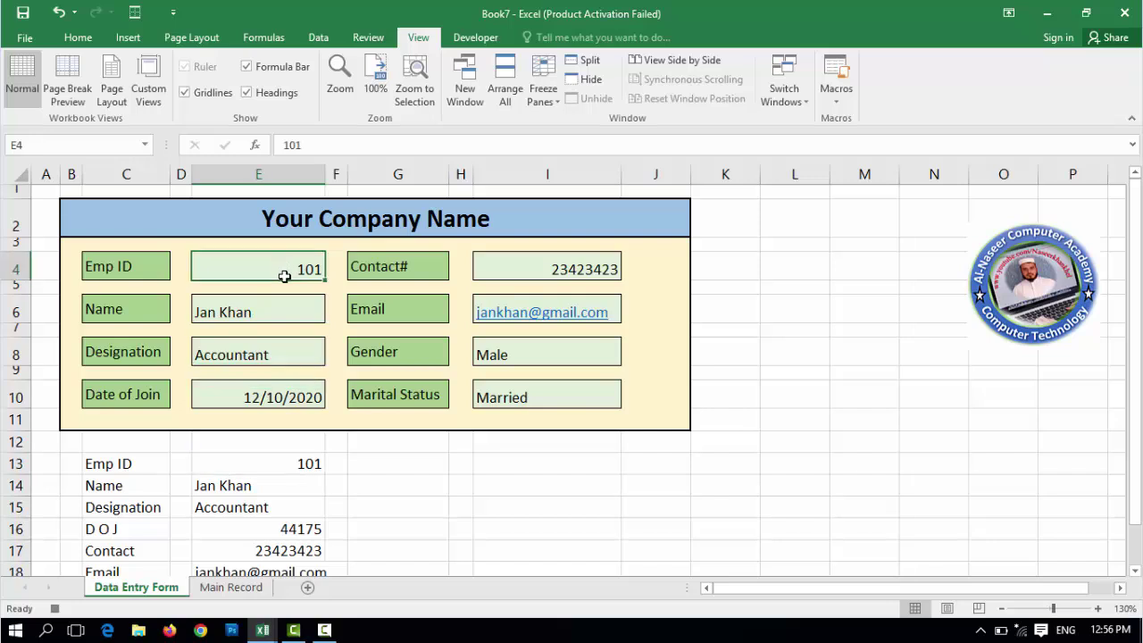
pyautogui.keyDown('ctrl'); pyautogui.click(277, 319); pyautogui.keyUp('ctrl')
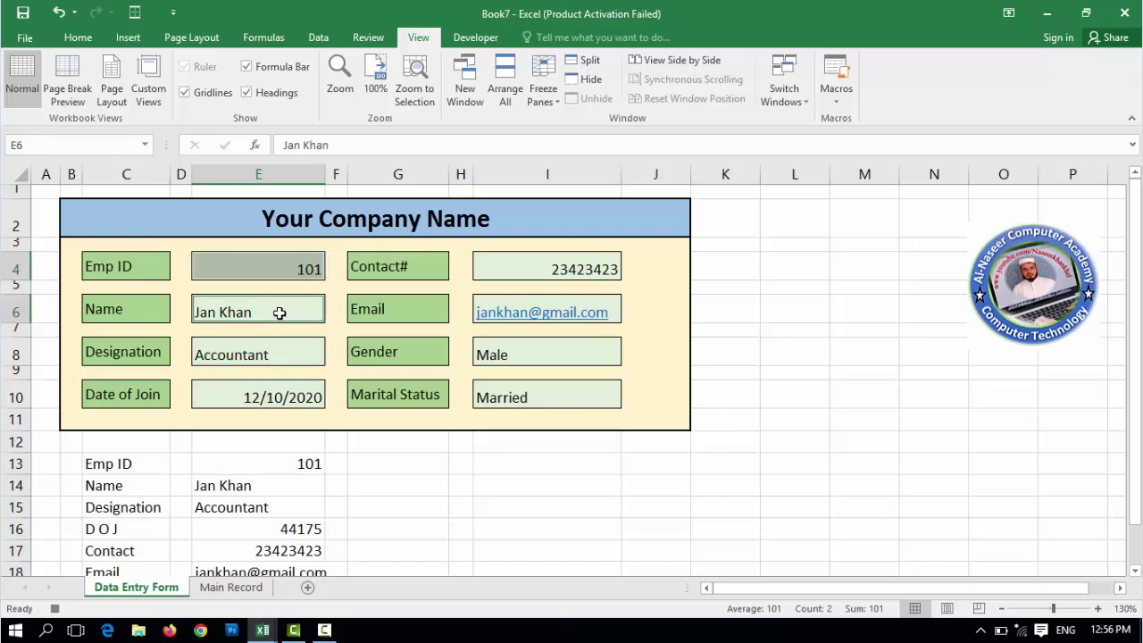
pyautogui.keyDown('ctrl'); pyautogui.click(291, 360); pyautogui.keyUp('ctrl')
pyautogui.keyDown('ctrl'); pyautogui.click(288, 399); pyautogui.keyUp('ctrl')
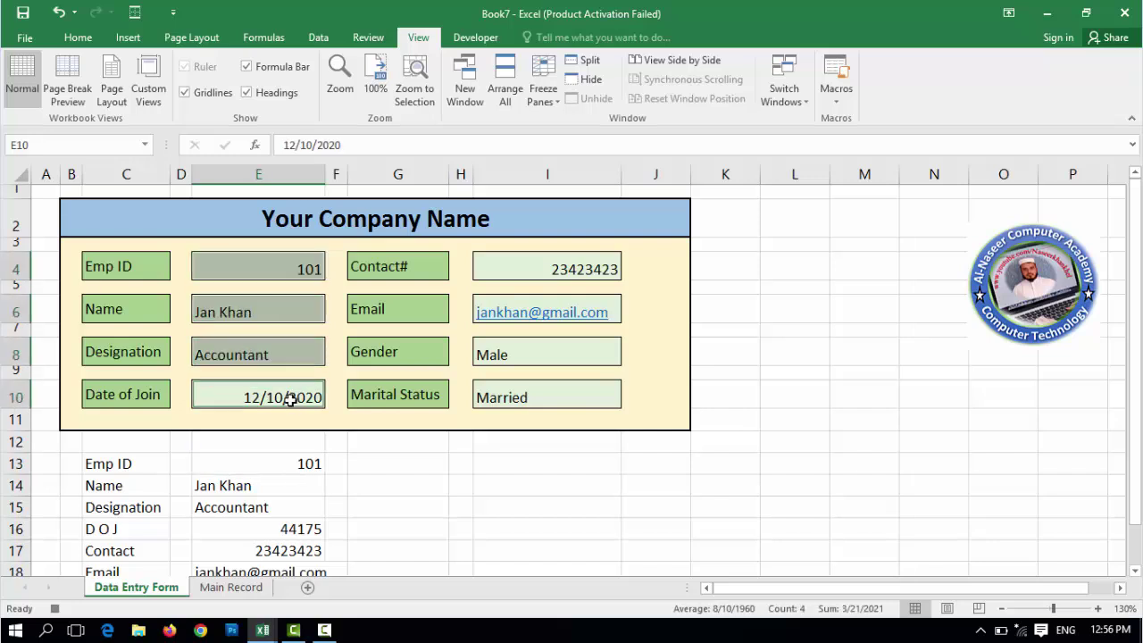
pyautogui.keyDown('ctrl'); pyautogui.click(548, 277); pyautogui.keyUp('ctrl')
pyautogui.keyDown('ctrl'); pyautogui.click(580, 309); pyautogui.keyUp('ctrl')
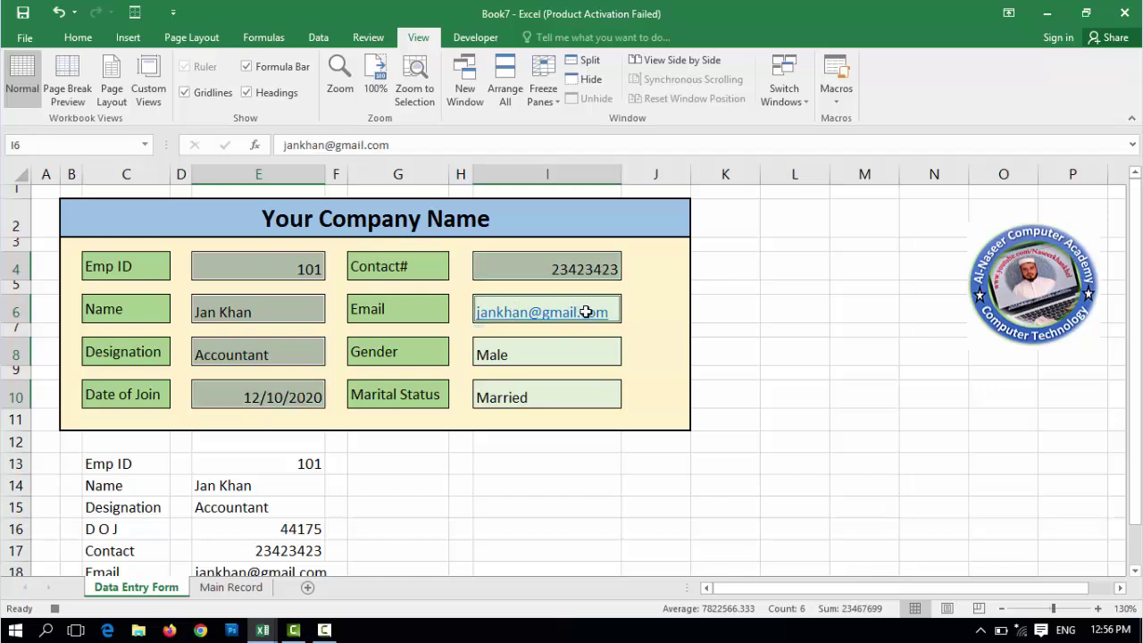
pyautogui.keyDown('ctrl'); pyautogui.click(602, 356); pyautogui.keyUp('ctrl')
pyautogui.keyDown('ctrl'); pyautogui.click(587, 400); pyautogui.keyUp('ctrl')
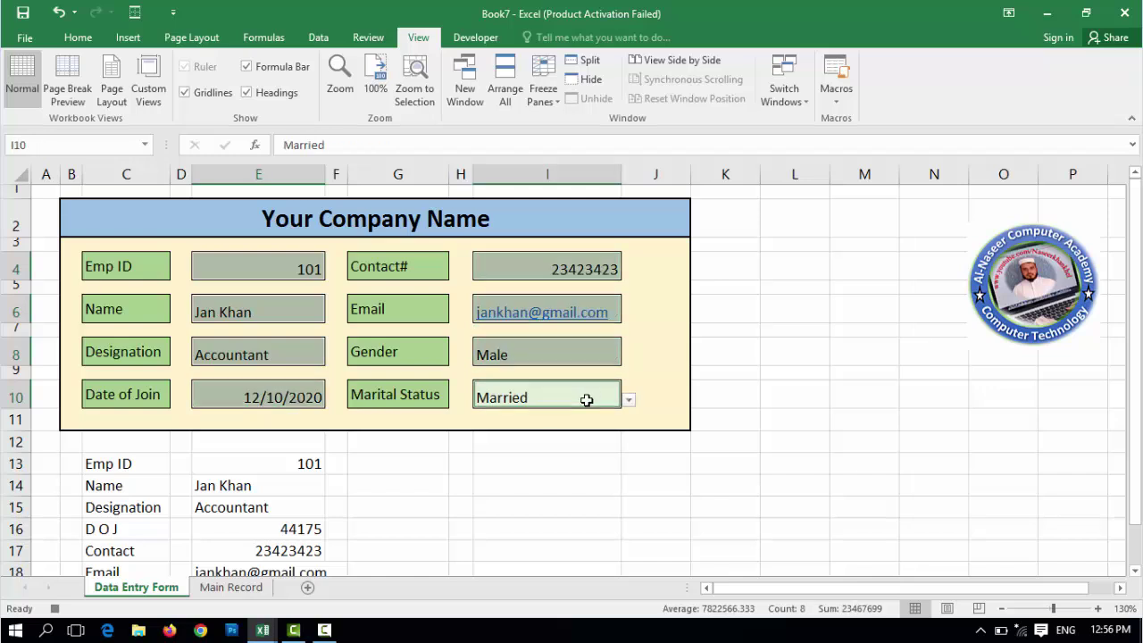
pyautogui.press('Delete')
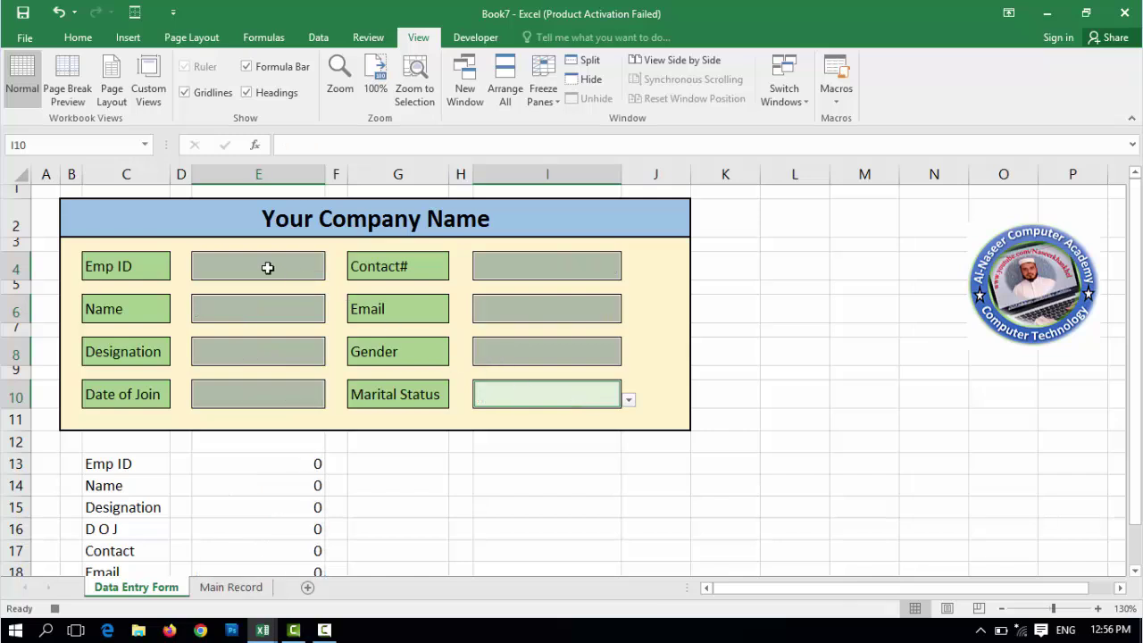
pyautogui.click(268, 268)
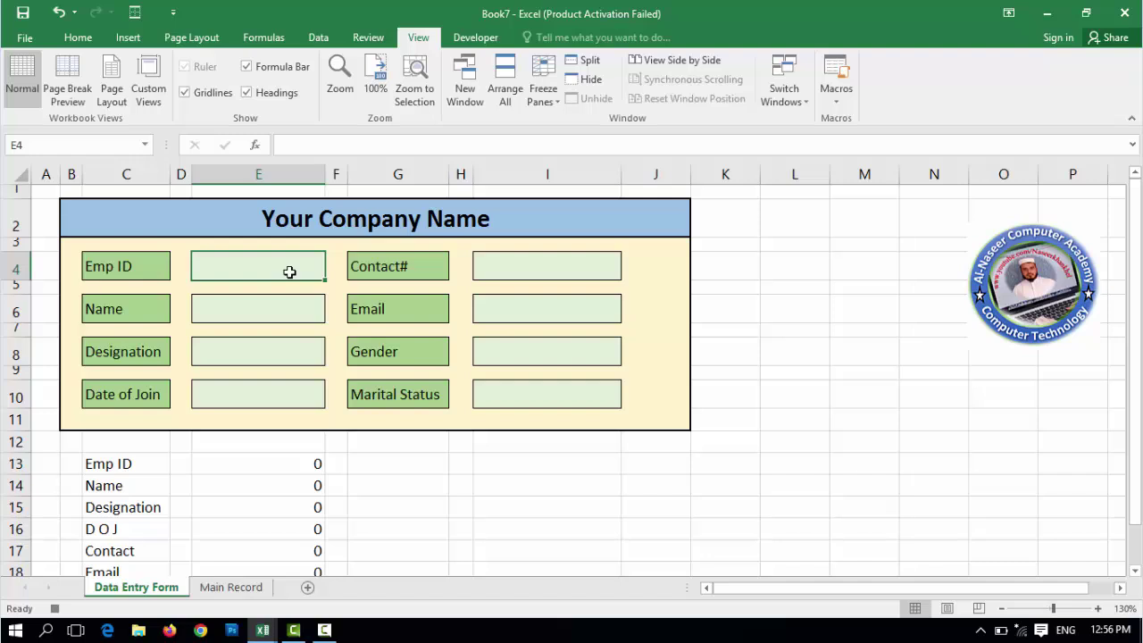
# - Stop the macro recording and make helper cells C13:E20 invisible with white font colour
pyautogui.click(837, 101)
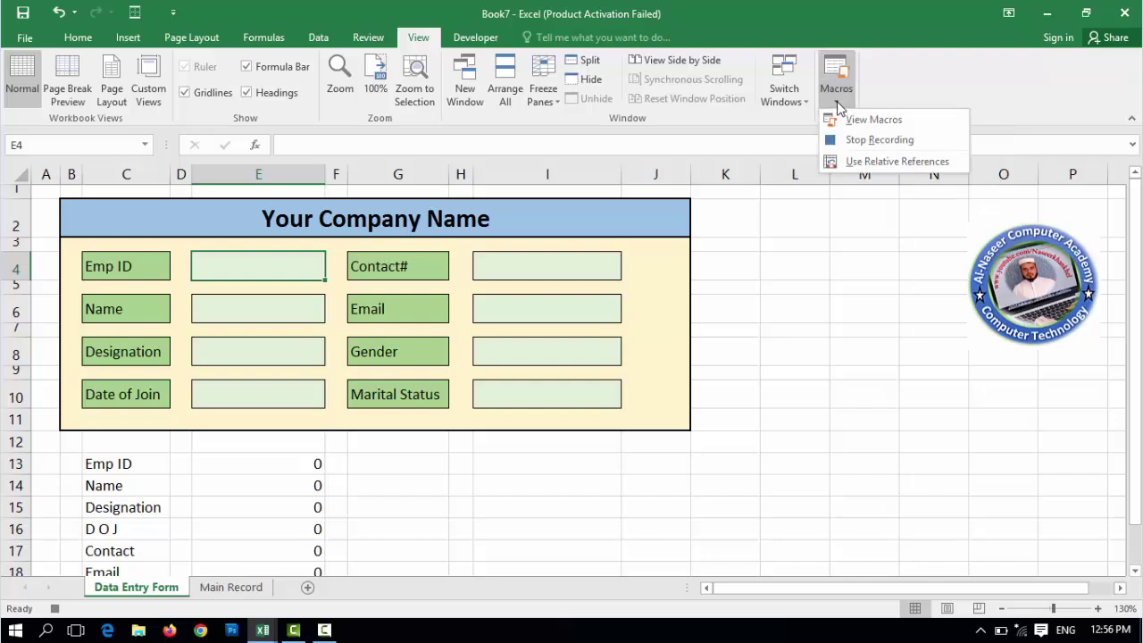
pyautogui.click(897, 142)
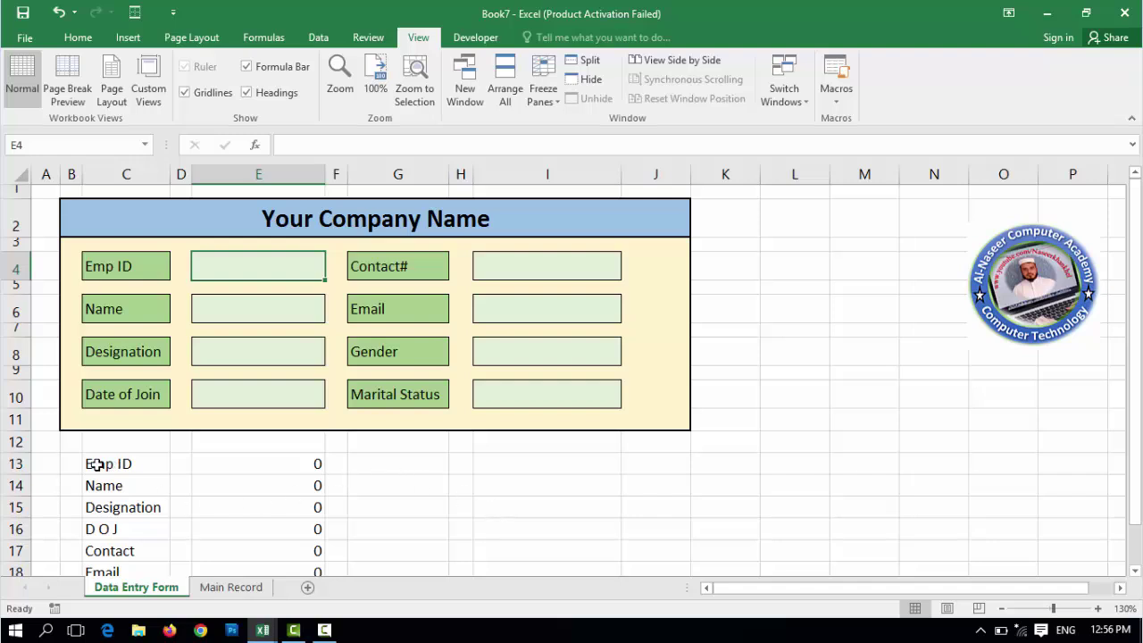
pyautogui.moveTo(97, 464); pyautogui.dragTo(298, 472)
pyautogui.scroll(2, 309, 306)
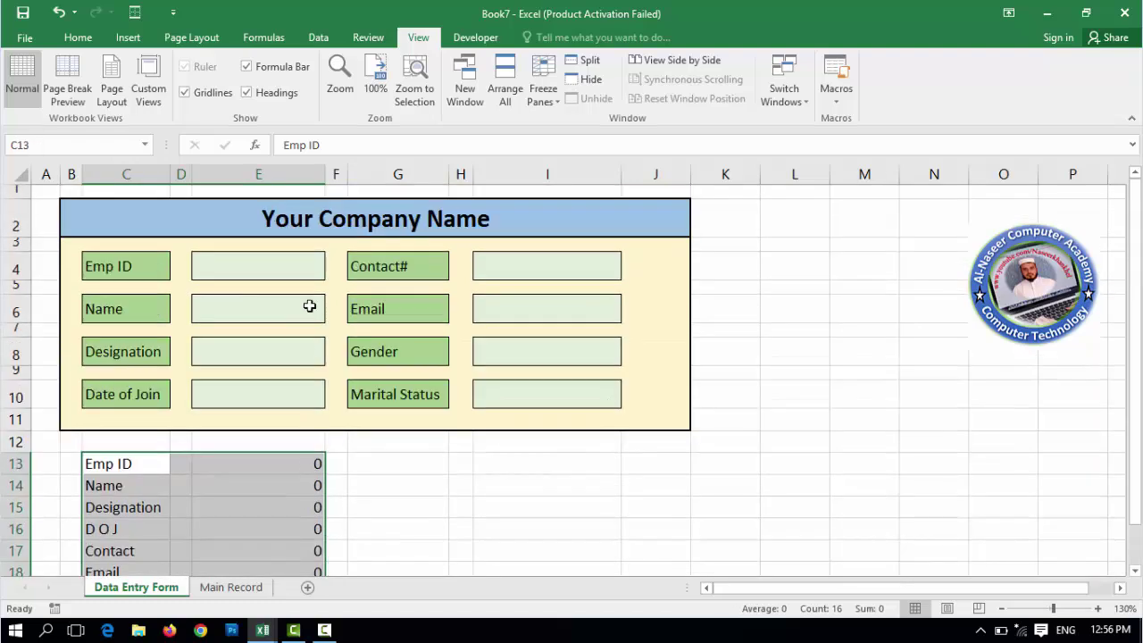
pyautogui.click(78, 37)
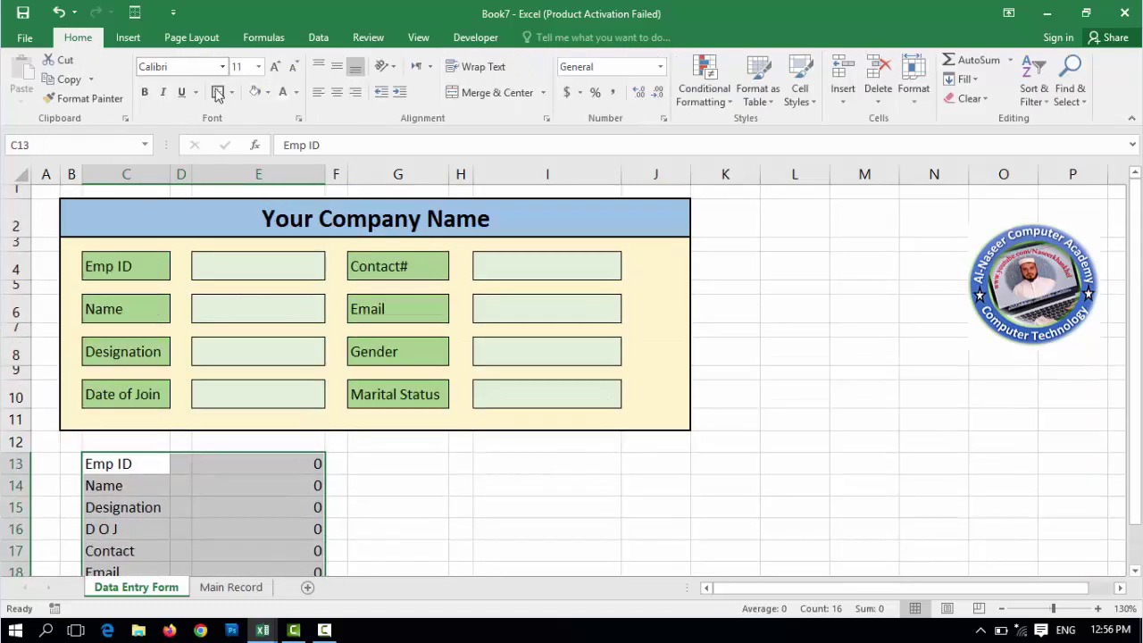
pyautogui.click(298, 93)
pyautogui.click(284, 143)
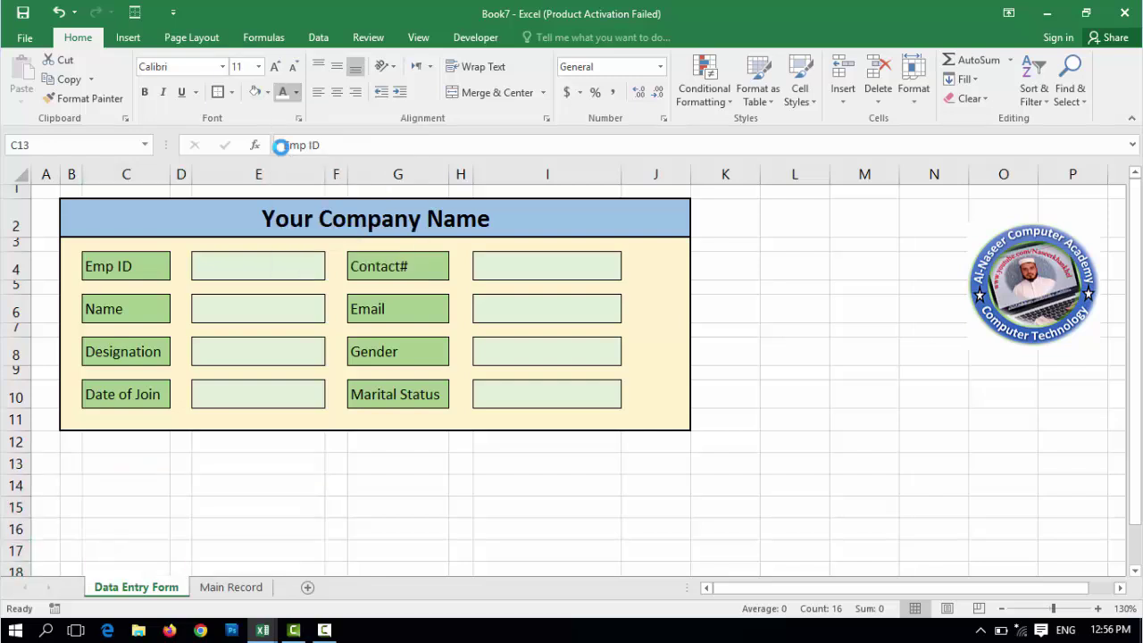
pyautogui.click(455, 509)
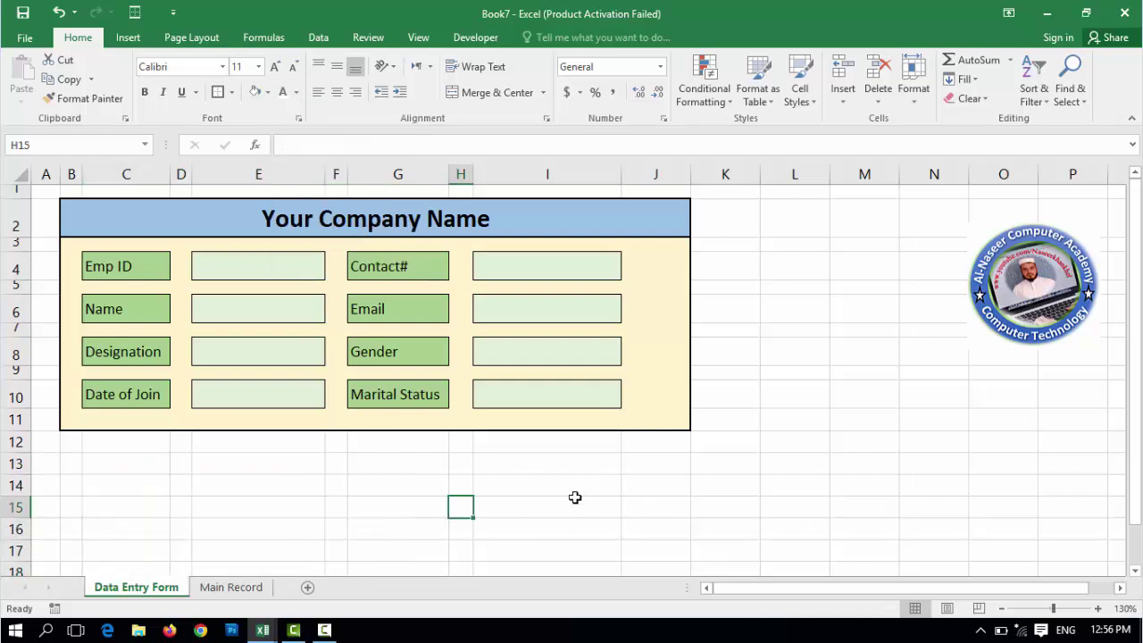
# - Turn off the gridlines on the Data Entry Form sheet
pyautogui.click(421, 40)
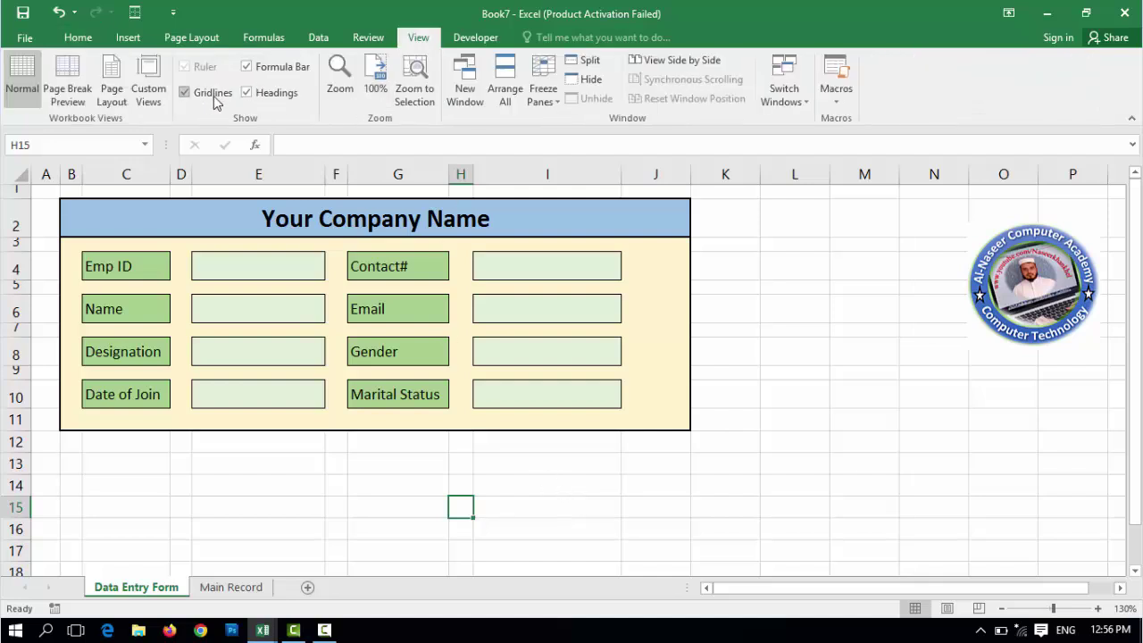
pyautogui.click(185, 93)
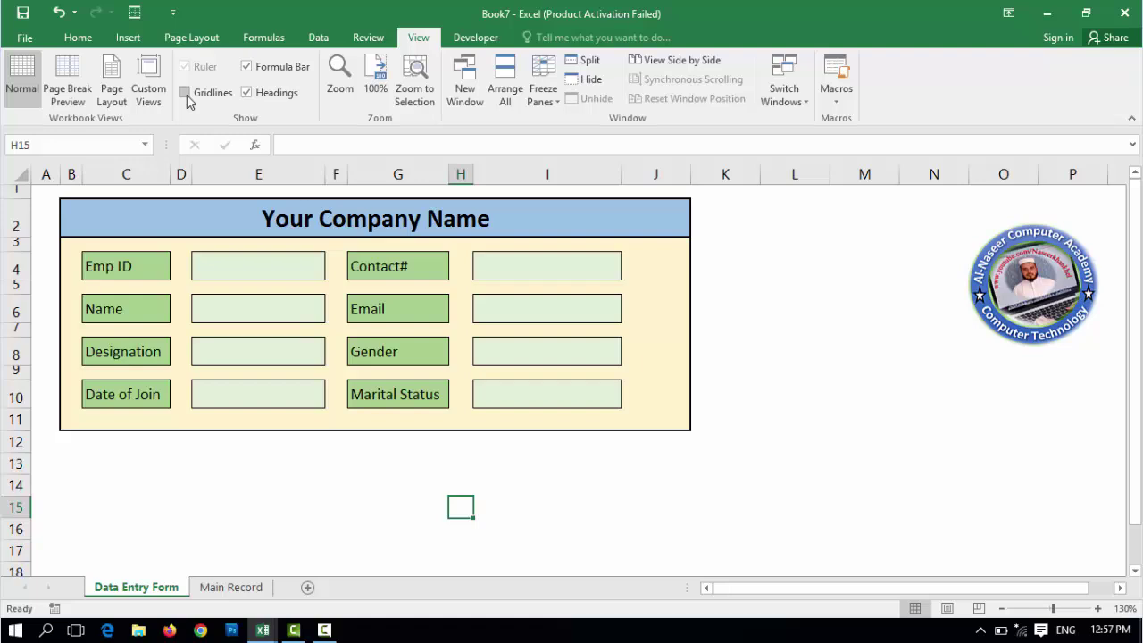
pyautogui.click(459, 466)
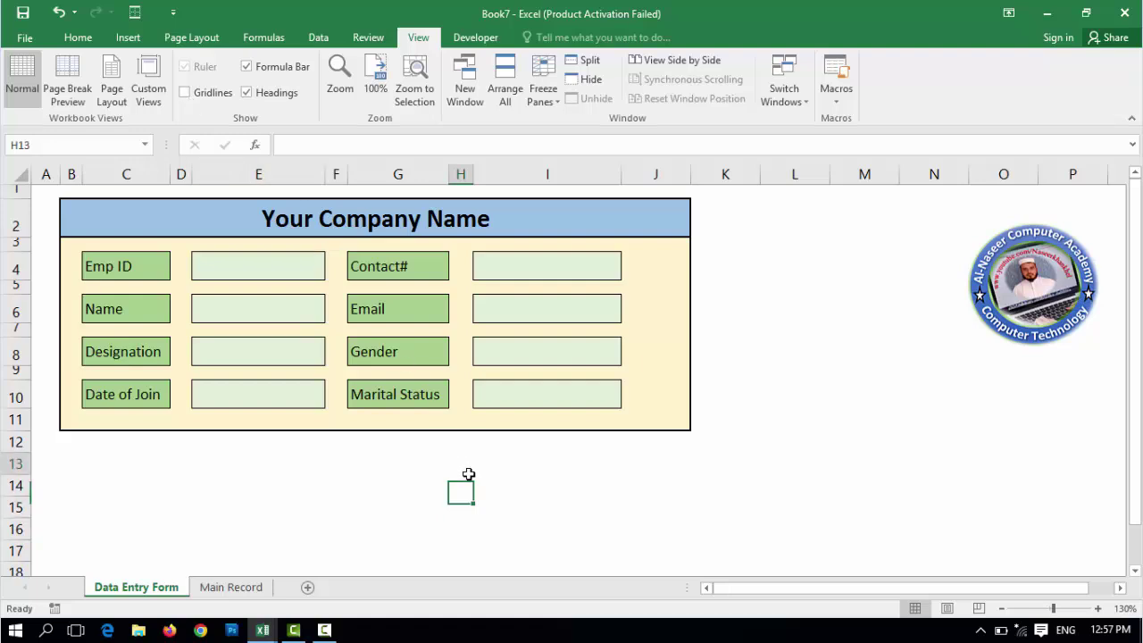
# - Draw an oval shape below the form across rows 13–15 and start editing its text
pyautogui.click(128, 38)
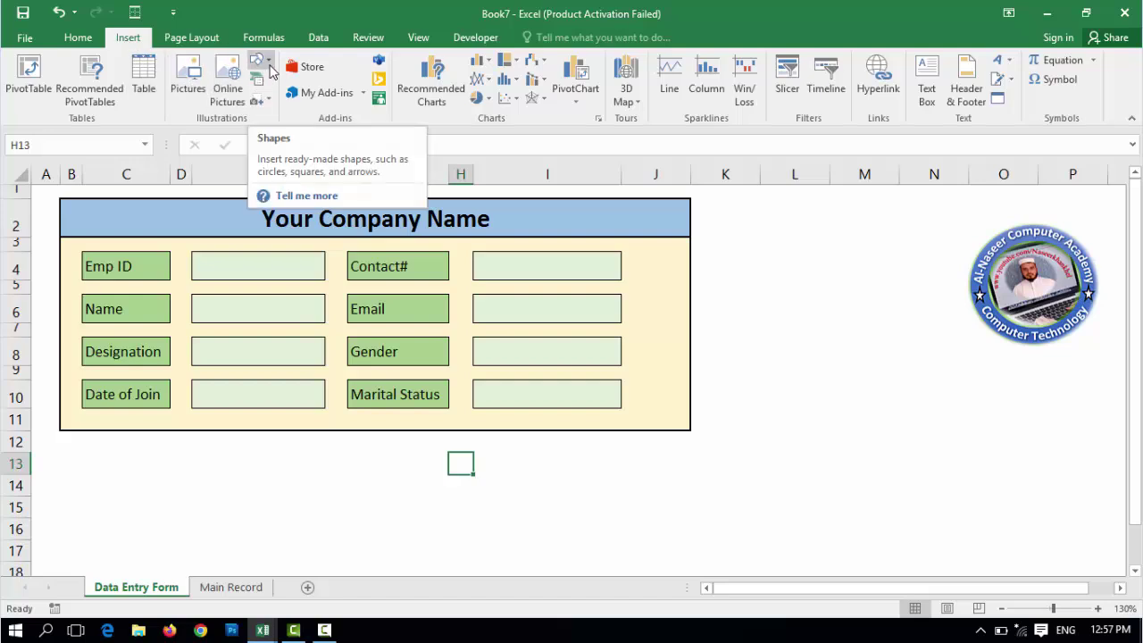
pyautogui.click(267, 66)
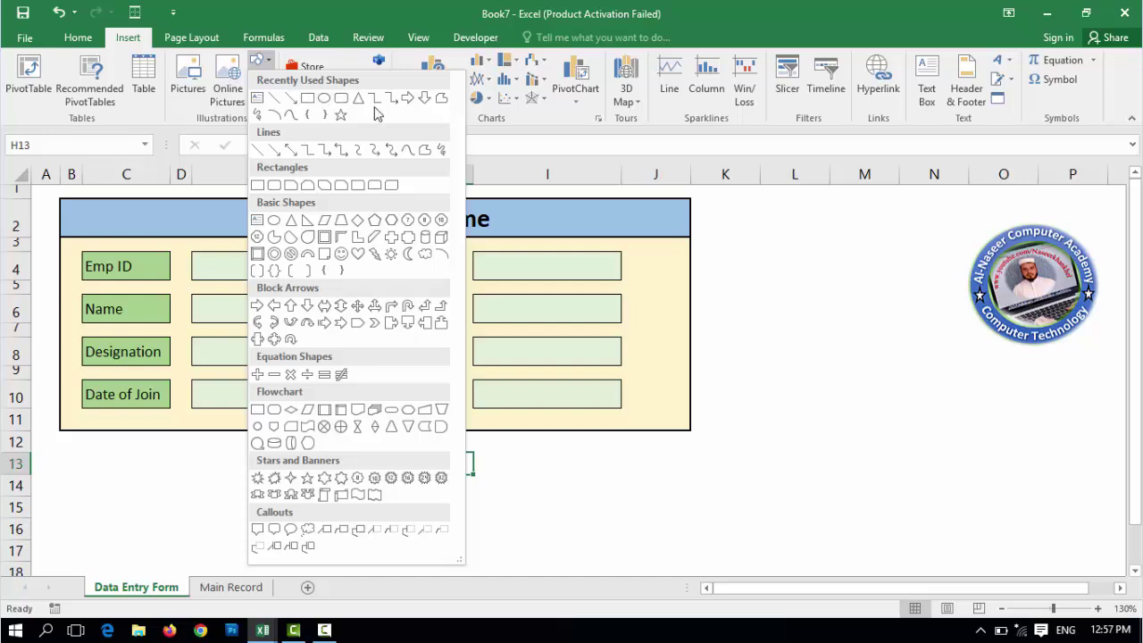
pyautogui.click(326, 105)
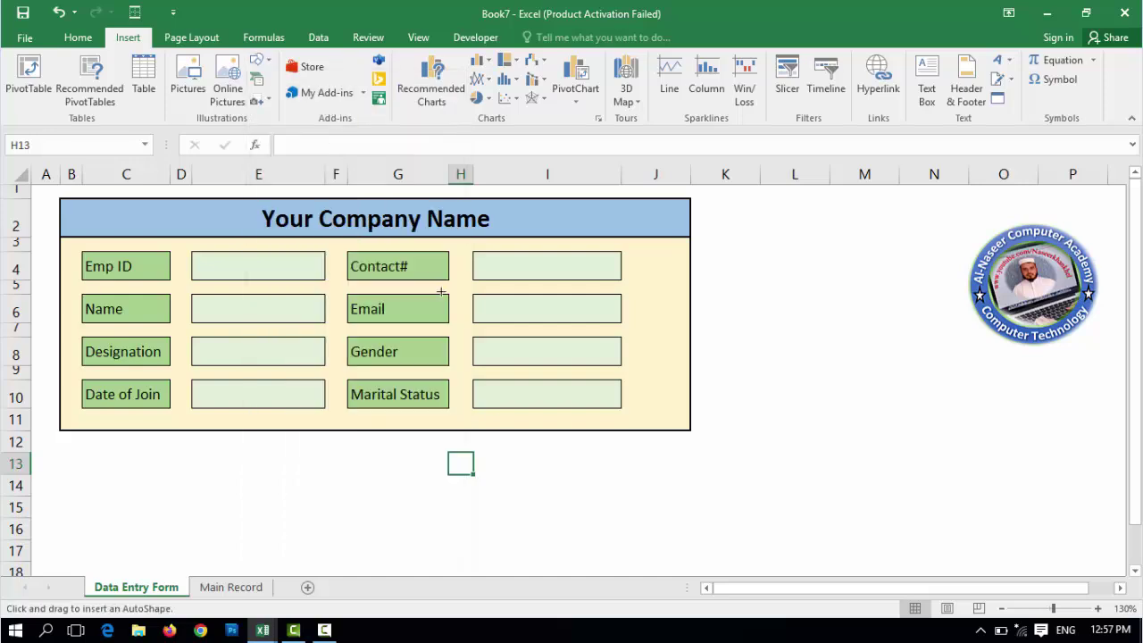
pyautogui.moveTo(354, 454); pyautogui.dragTo(476, 513)
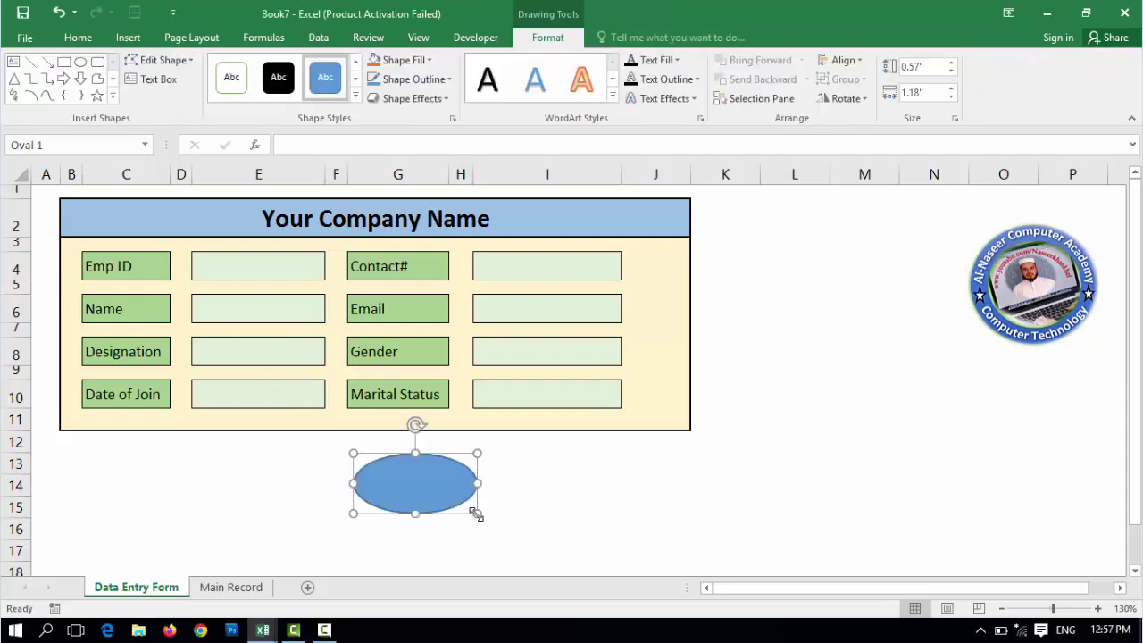
pyautogui.rightClick(427, 500)
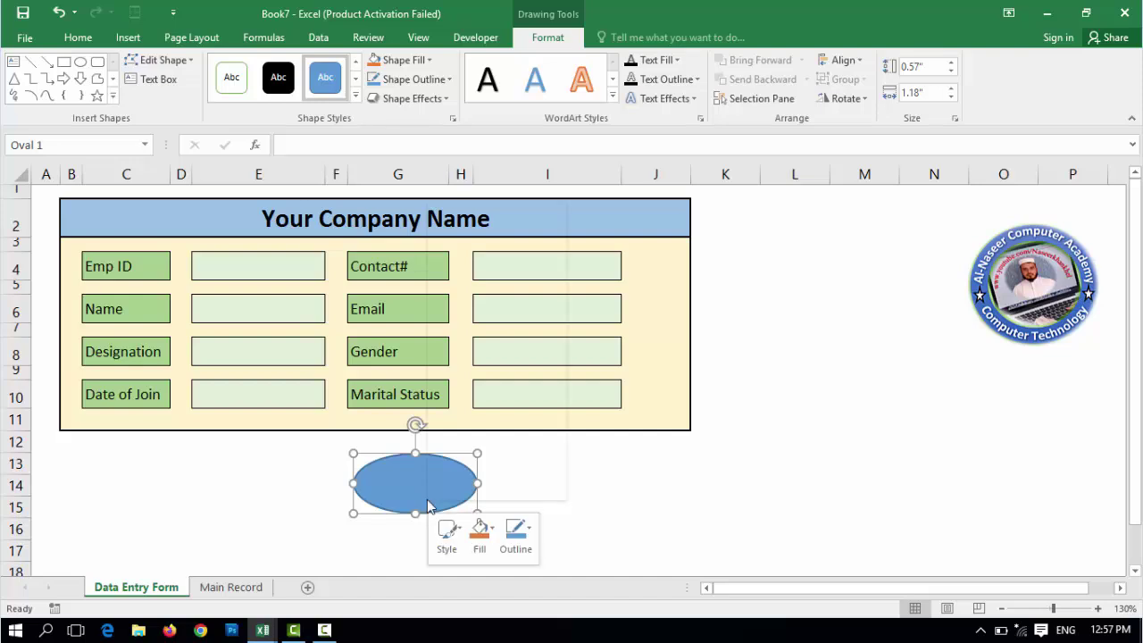
pyautogui.click(474, 301)
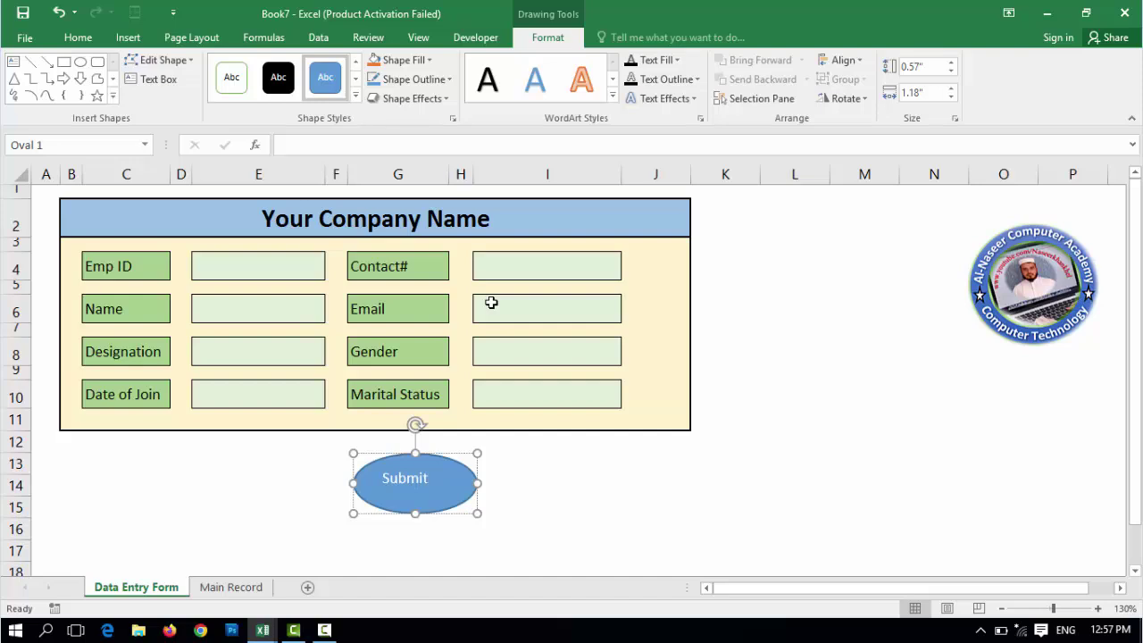
# - Make the oval's Submit label bold at font size 16
pyautogui.hotkey('shift', 'Left')
pyautogui.hotkey('shift', 'Left')
pyautogui.hotkey('shift', 'Left')
pyautogui.hotkey('shift', 'Left')
pyautogui.hotkey('shift', 'Left')
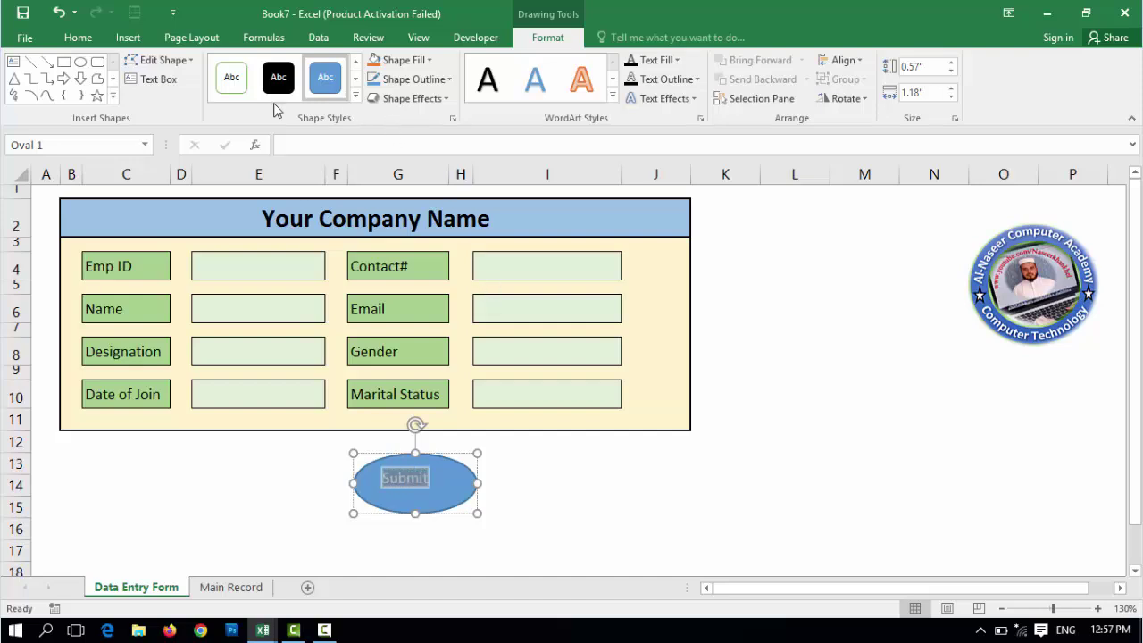
pyautogui.click(84, 40)
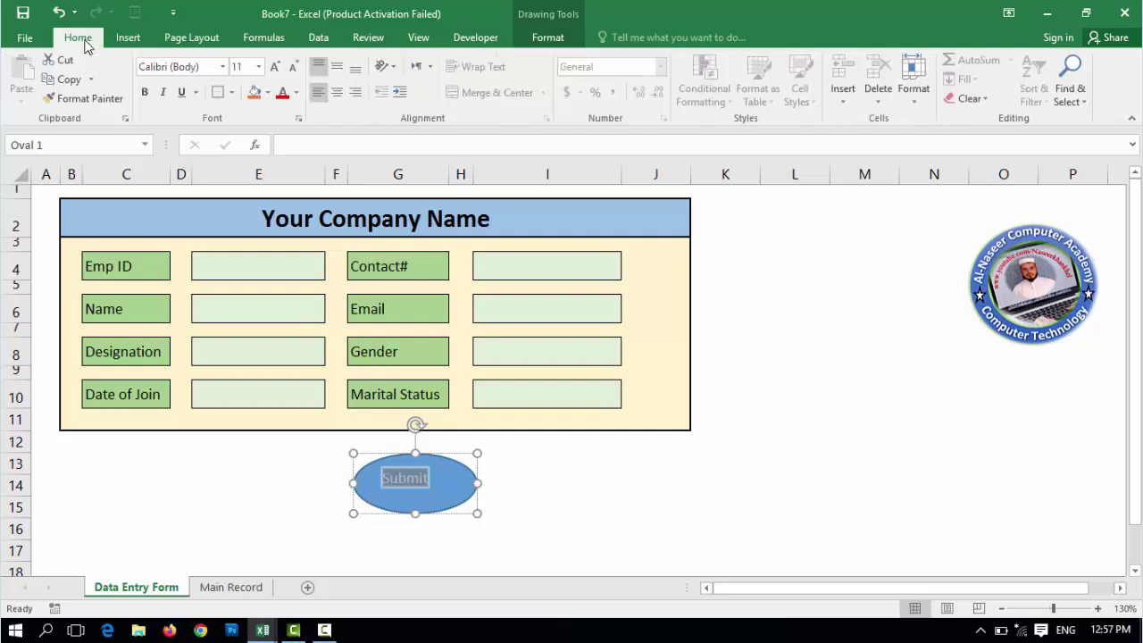
pyautogui.click(147, 93)
pyautogui.click(275, 68)
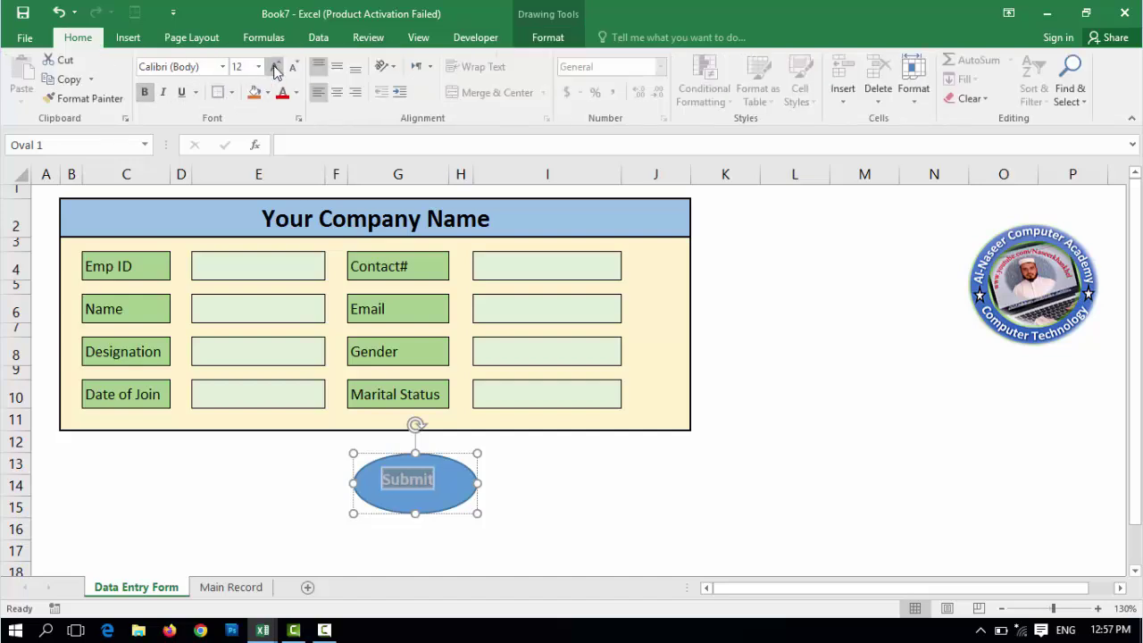
pyautogui.click(275, 68)
pyautogui.click(275, 68)
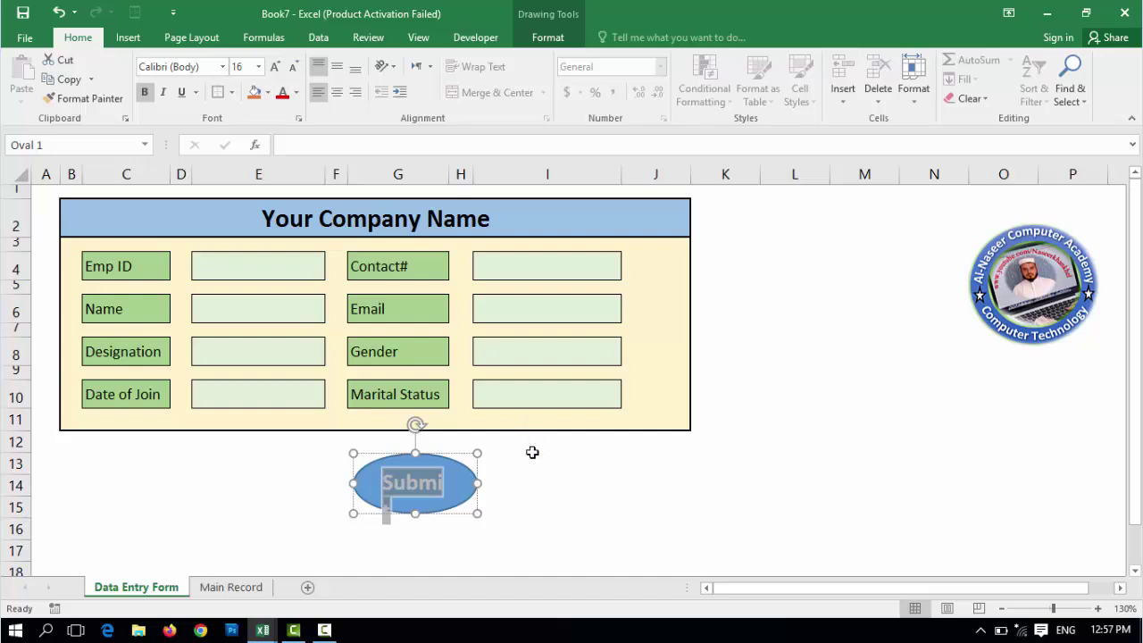
pyautogui.click(533, 490)
# - Widen the Submit oval so the word fits on one line
pyautogui.click(449, 493)
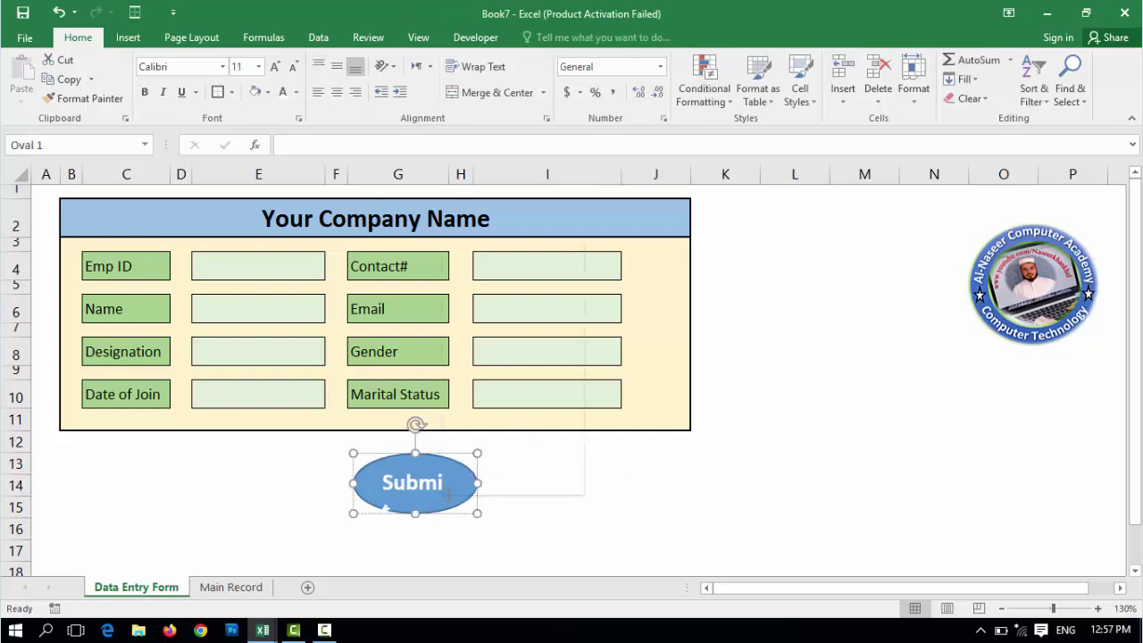
pyautogui.rightClick(449, 494)
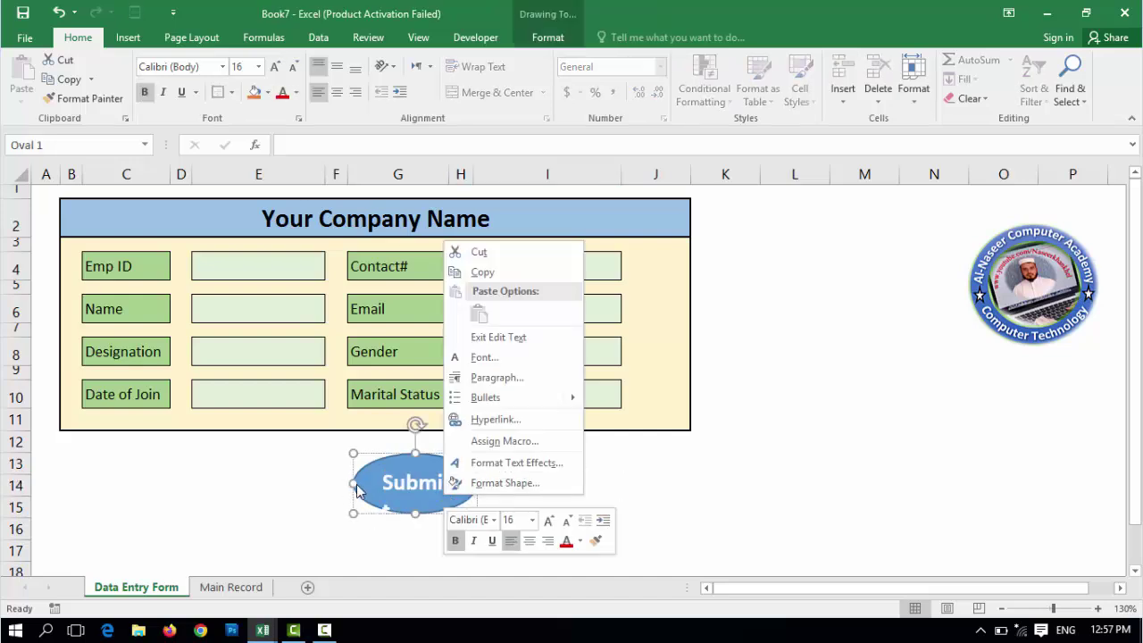
pyautogui.click(410, 505)
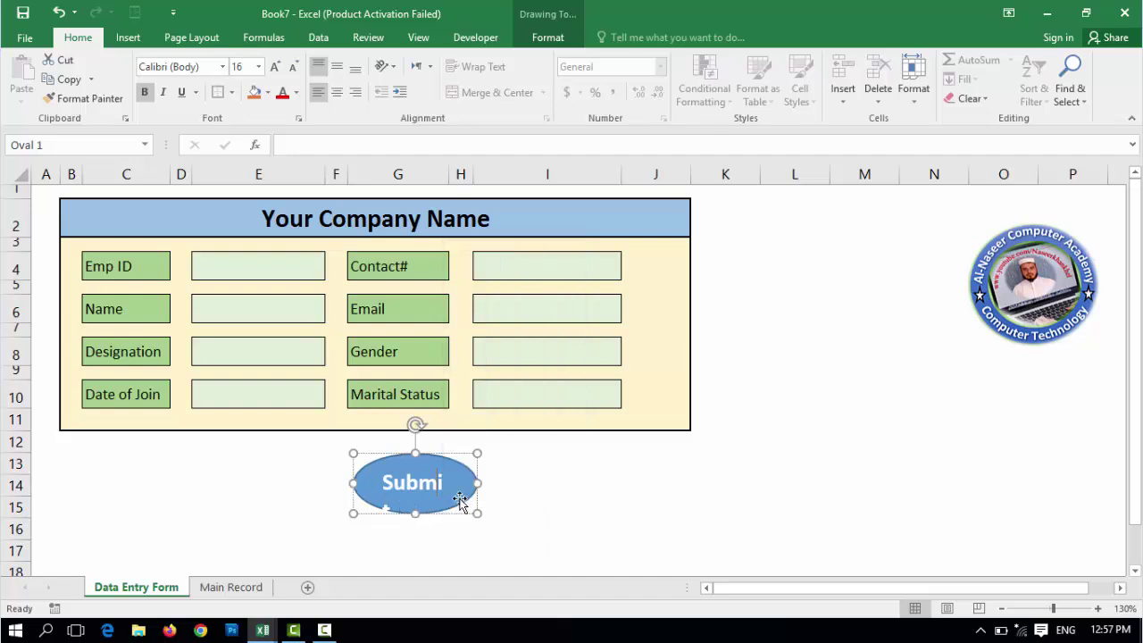
pyautogui.moveTo(480, 482)
pyautogui.mouseDown()
pyautogui.moveTo(502, 479)
pyautogui.moveTo(493, 483)
pyautogui.mouseUp()
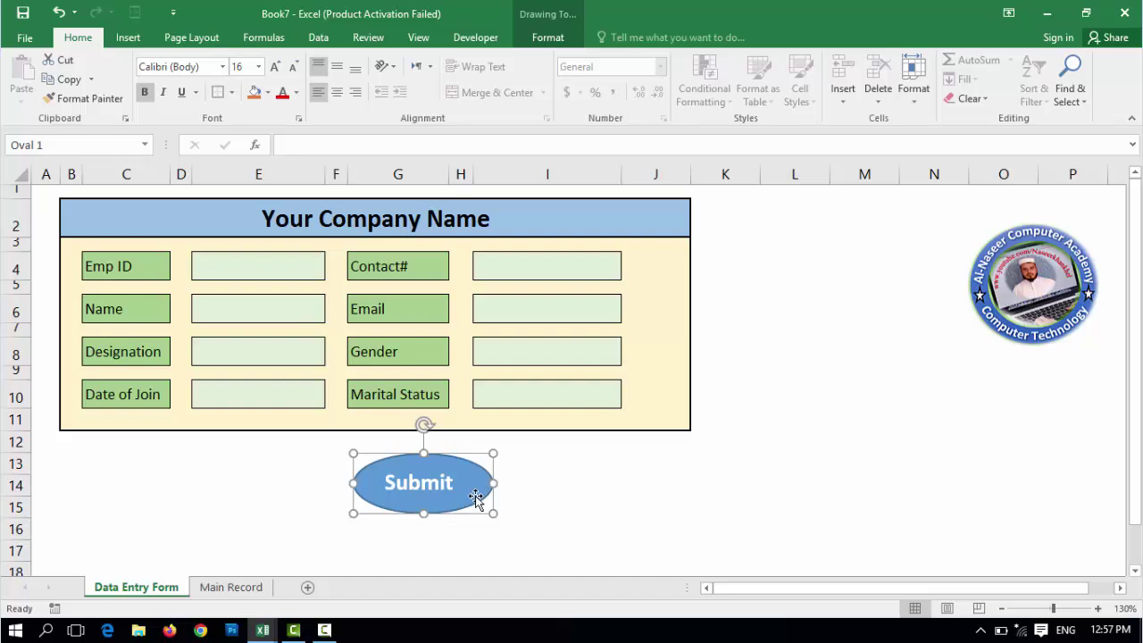
# - Apply the Convex bevel shape effect to the Submit oval
pyautogui.click(551, 40)
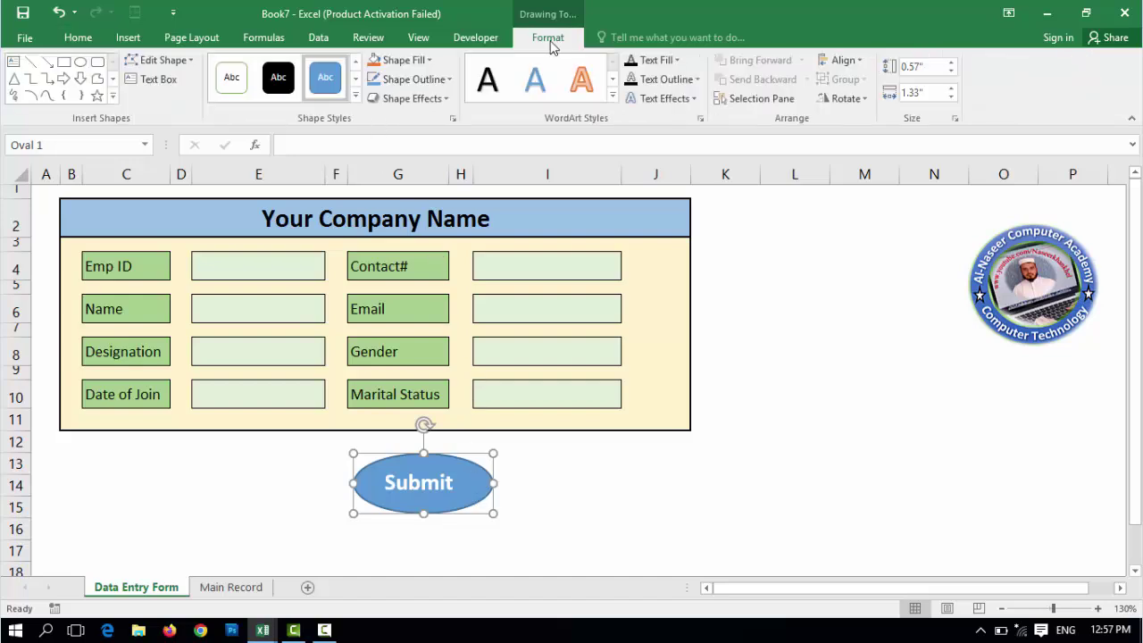
pyautogui.click(447, 100)
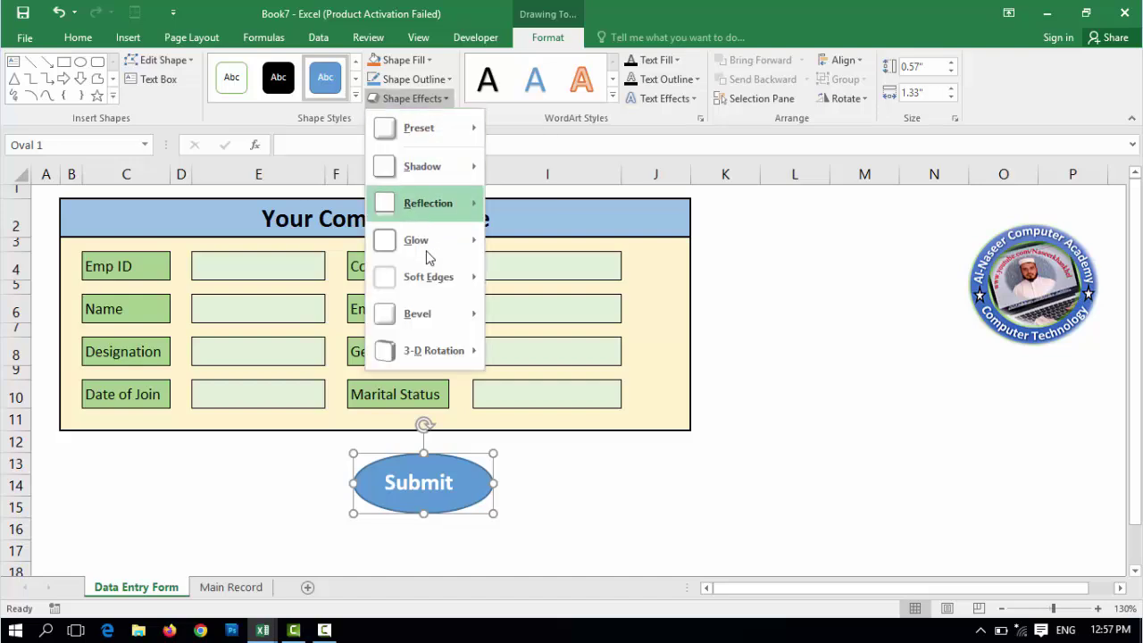
pyautogui.moveTo(445, 346)
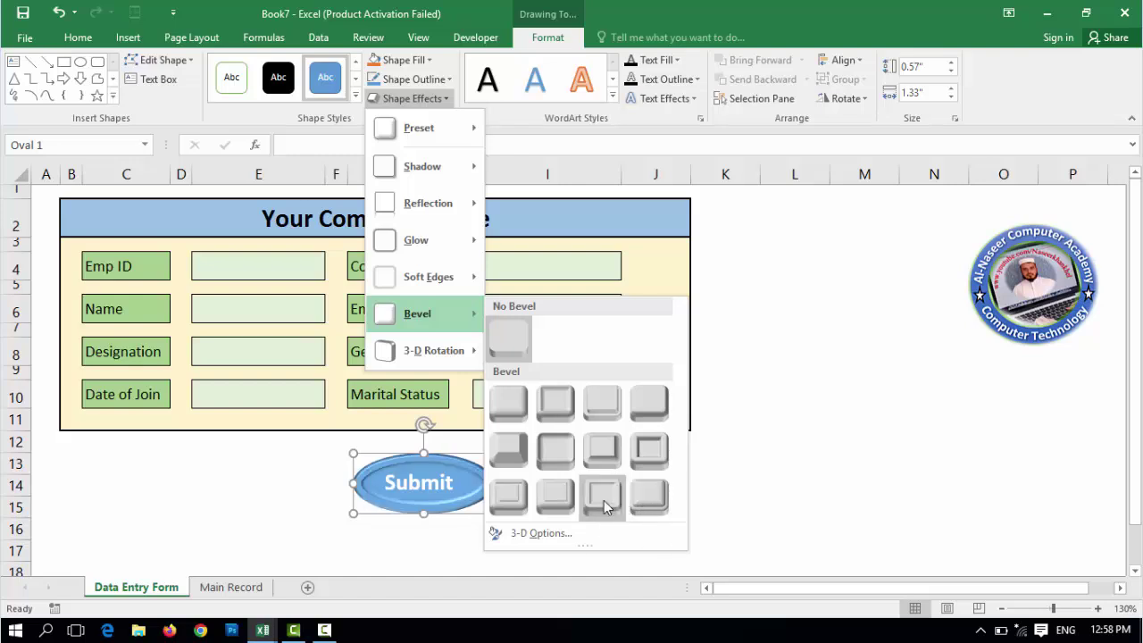
pyautogui.click(600, 448)
pyautogui.press('Escape')
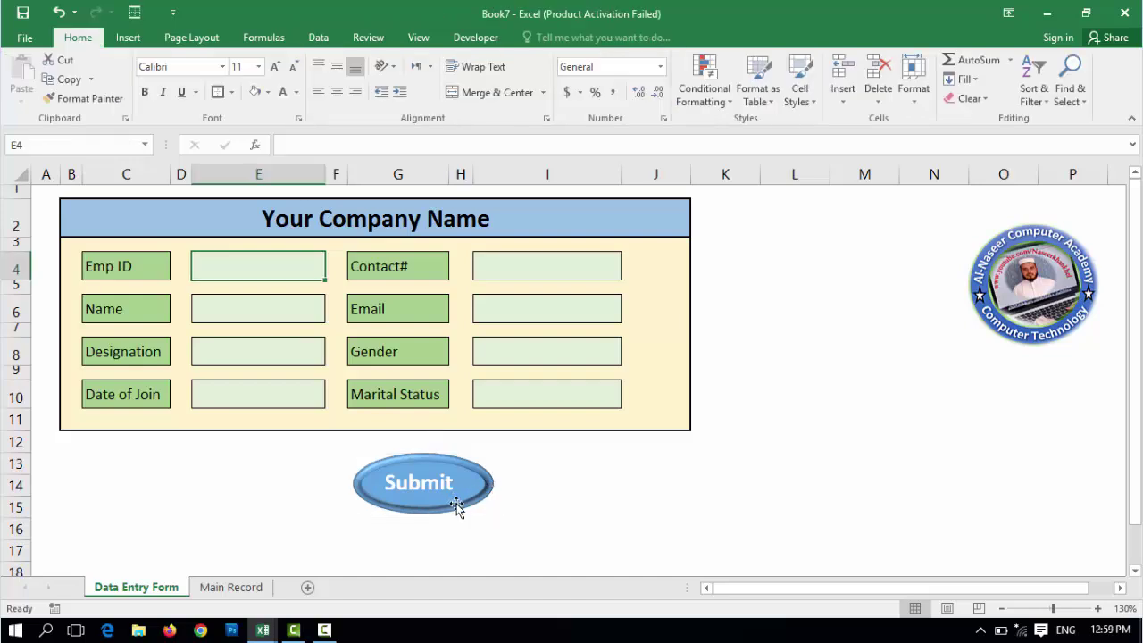
# - Assign the Dataentrywork macro to the Submit oval, then select Emp ID cell E4
pyautogui.rightClick(456, 506)
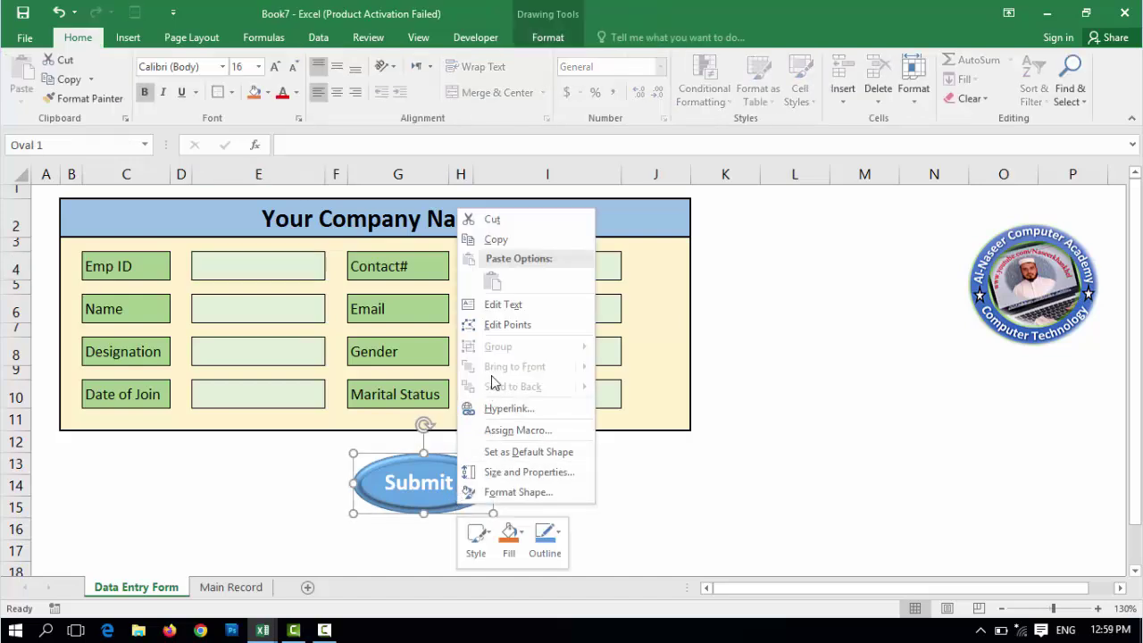
pyautogui.click(544, 433)
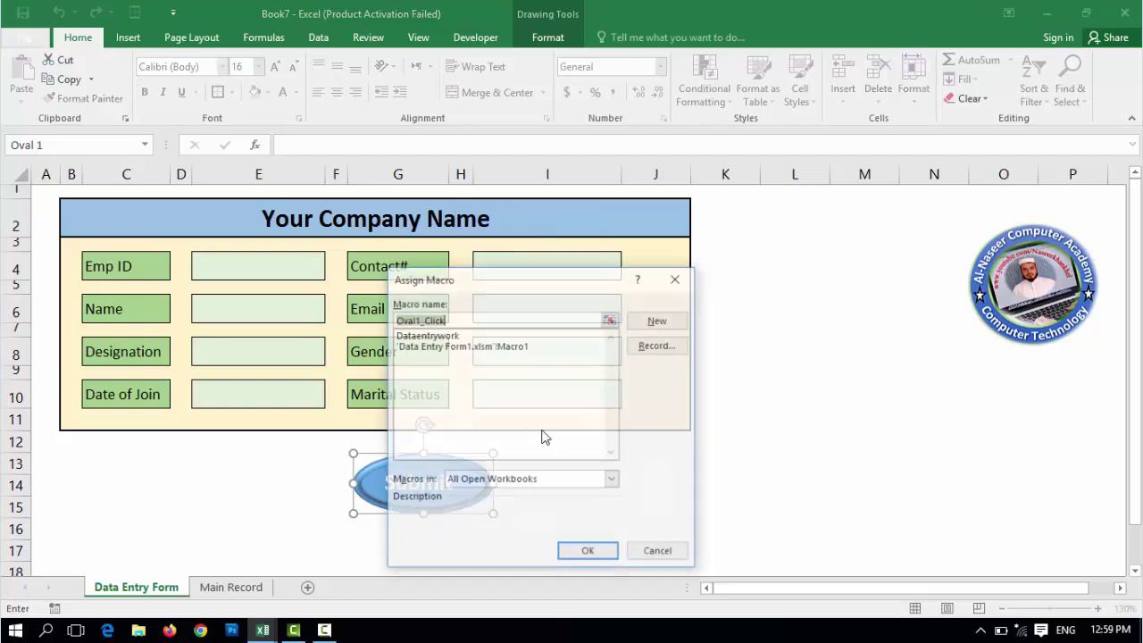
pyautogui.click(434, 337)
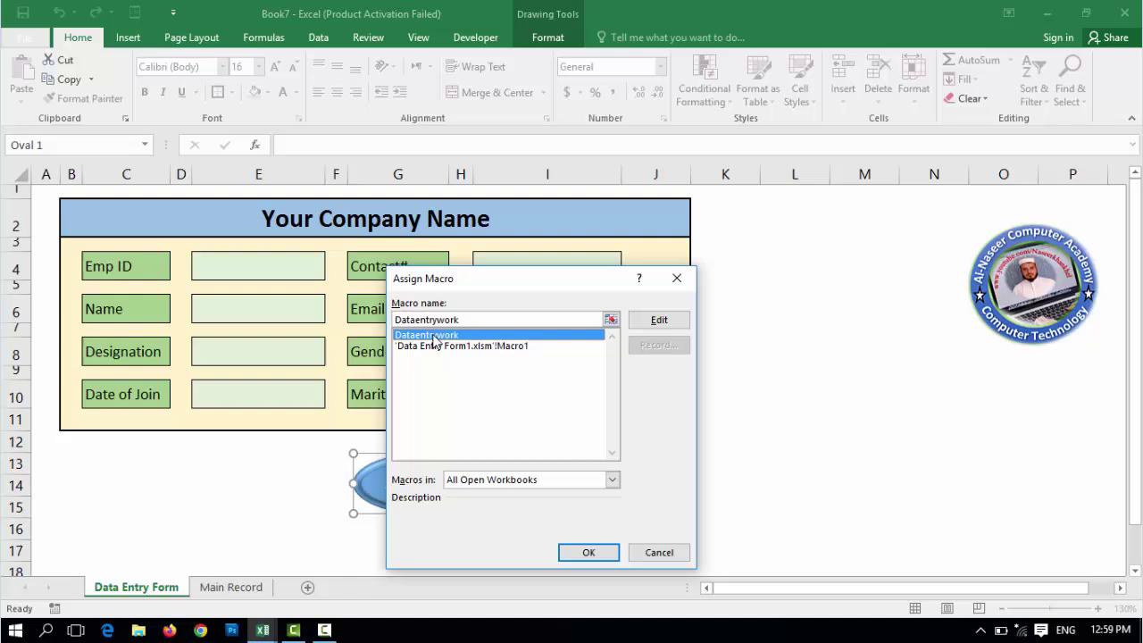
pyautogui.click(589, 552)
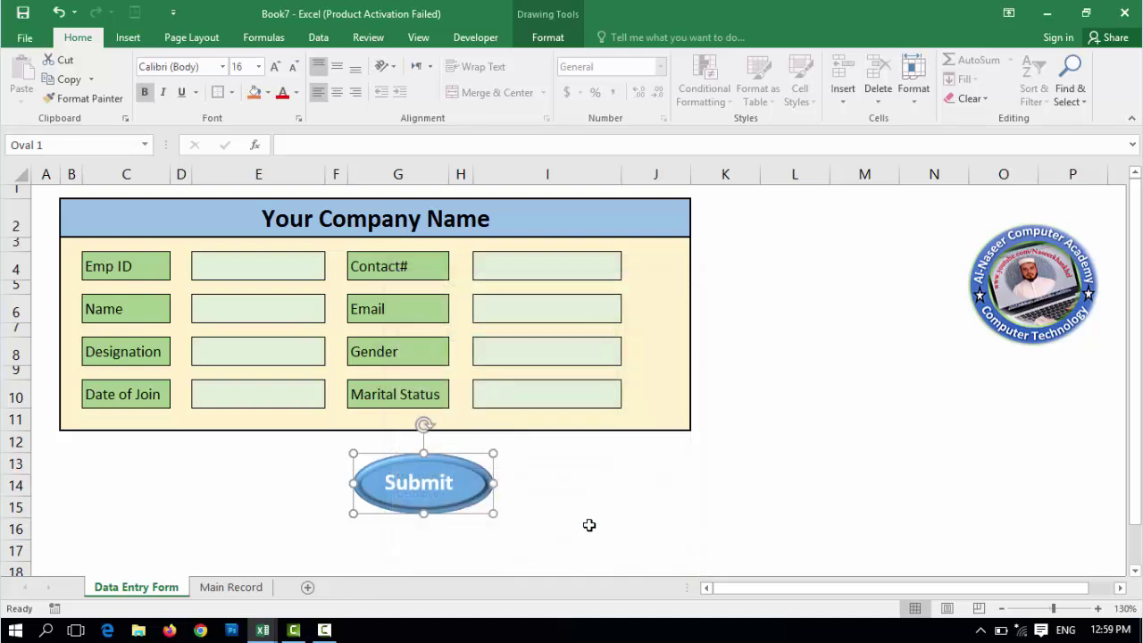
pyautogui.click(256, 268)
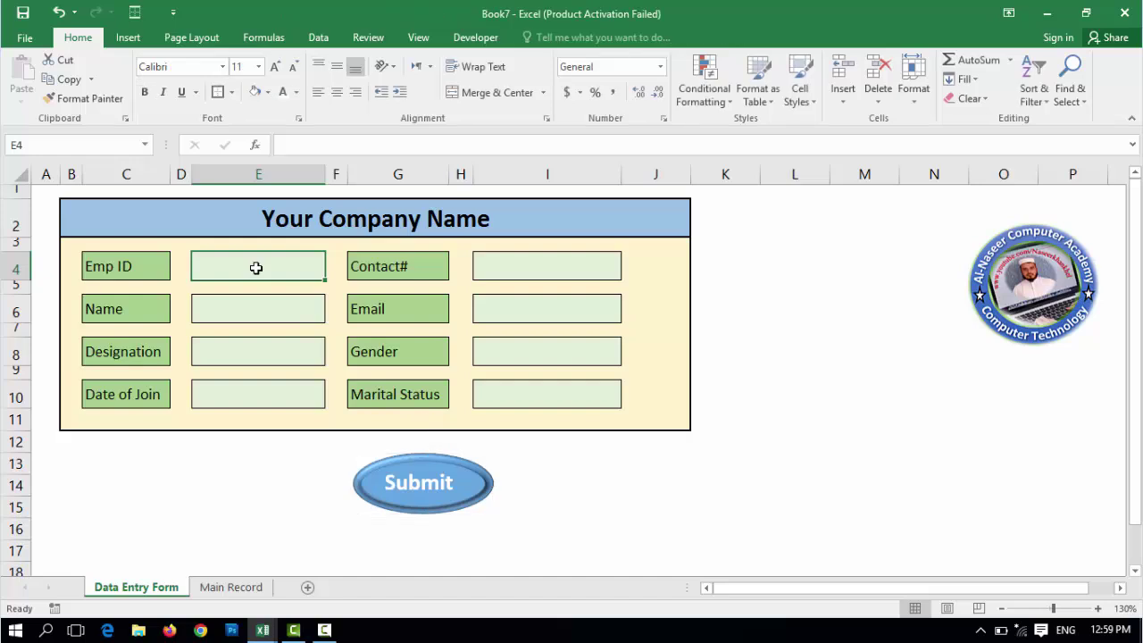
# - Enter Emp ID 102, the employee's name, designation Teacher and join date 10-12
pyautogui.write('102')
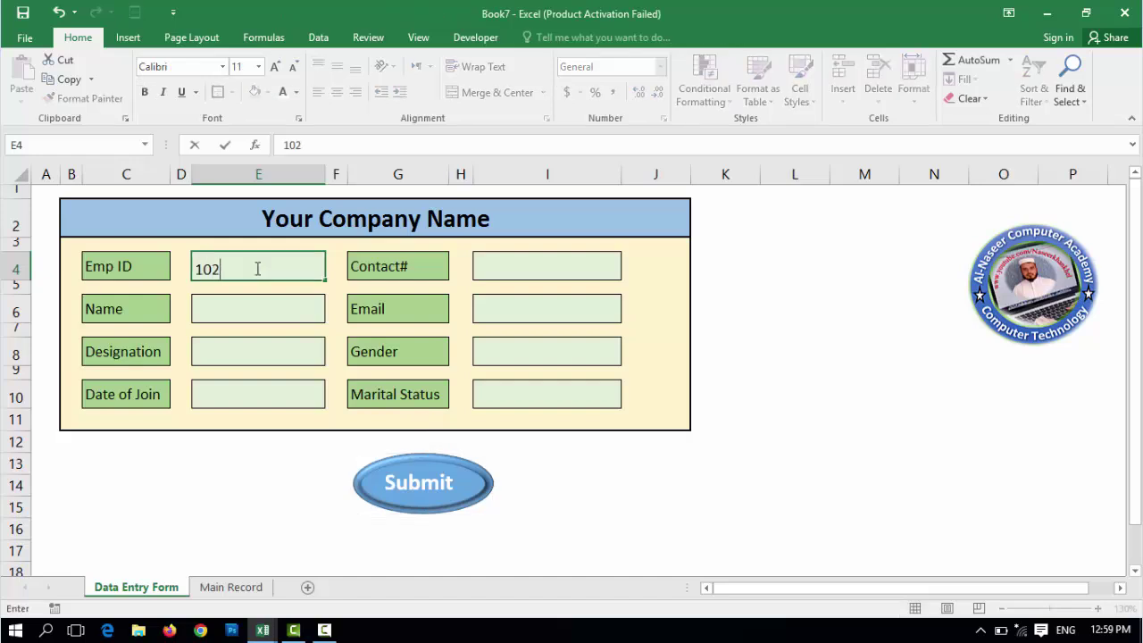
pyautogui.press('Return')
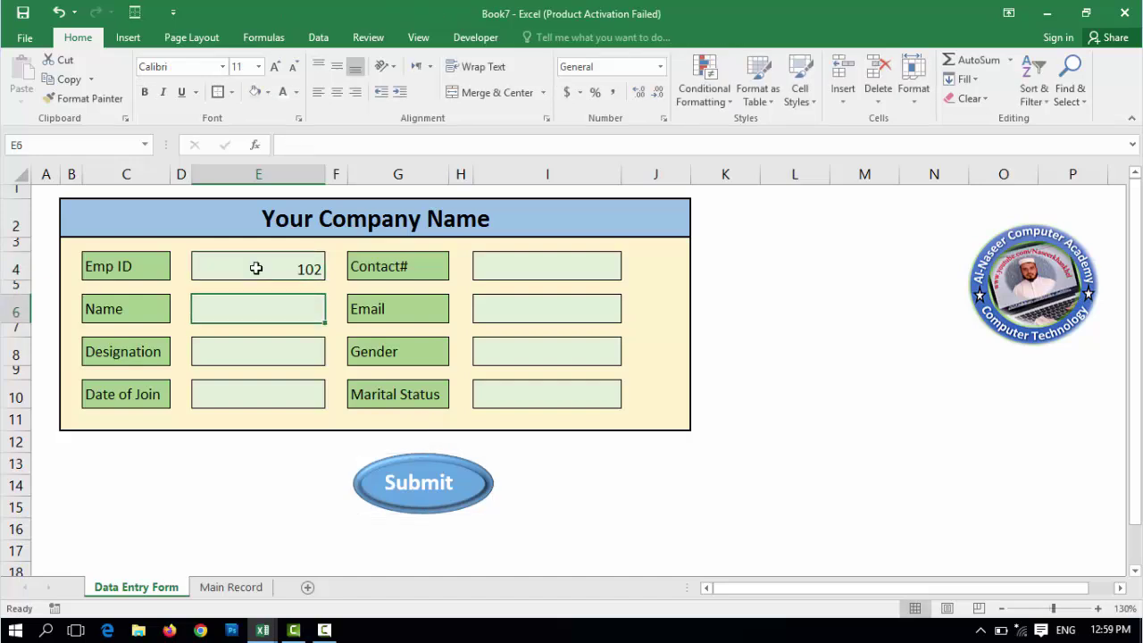
pyautogui.write('Ahmad')
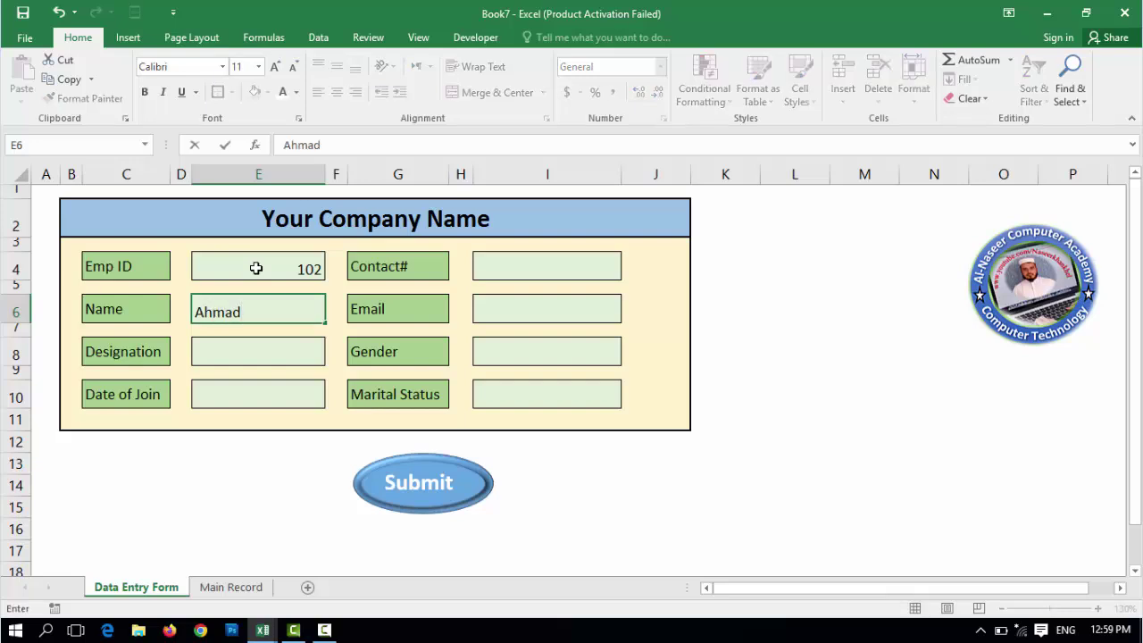
pyautogui.press('Return')
pyautogui.press('Down')
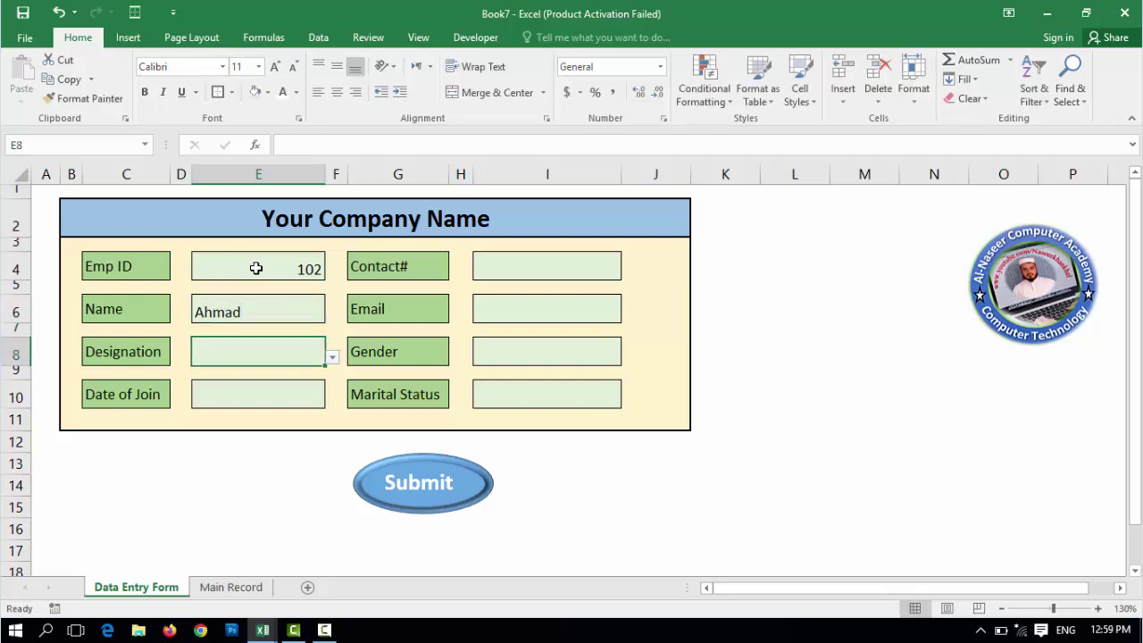
pyautogui.click(332, 357)
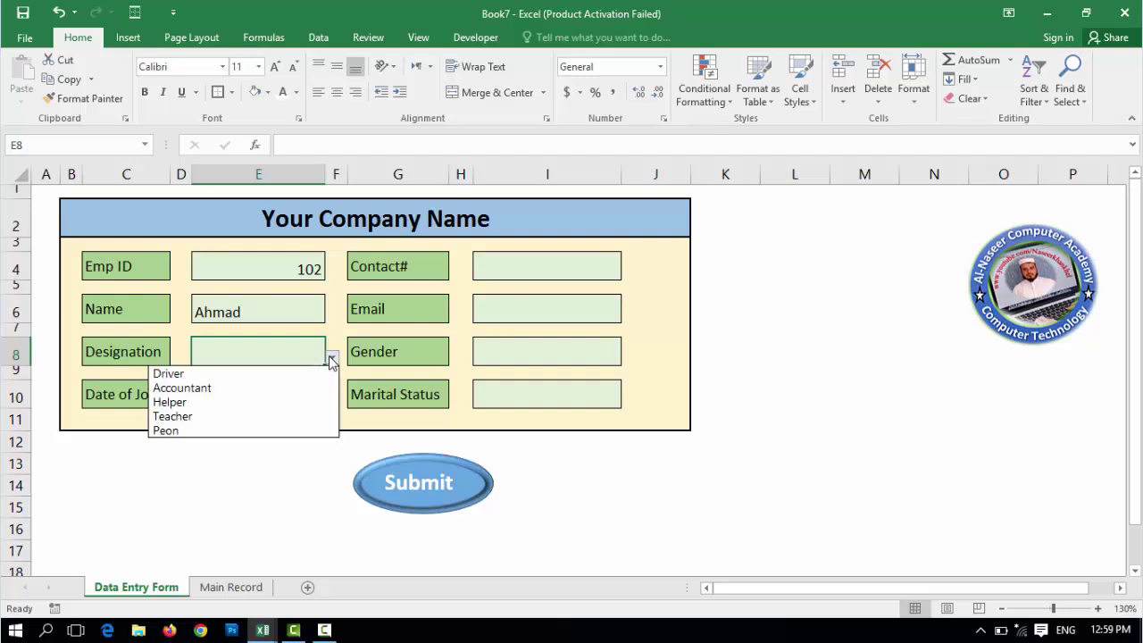
pyautogui.click(261, 416)
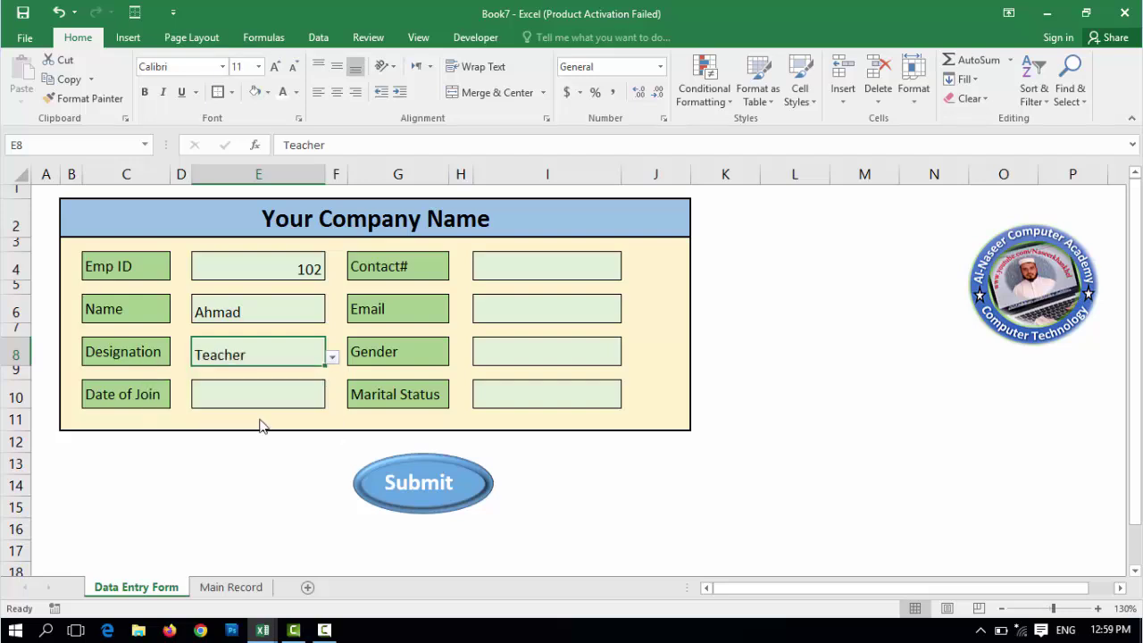
pyautogui.click(268, 397)
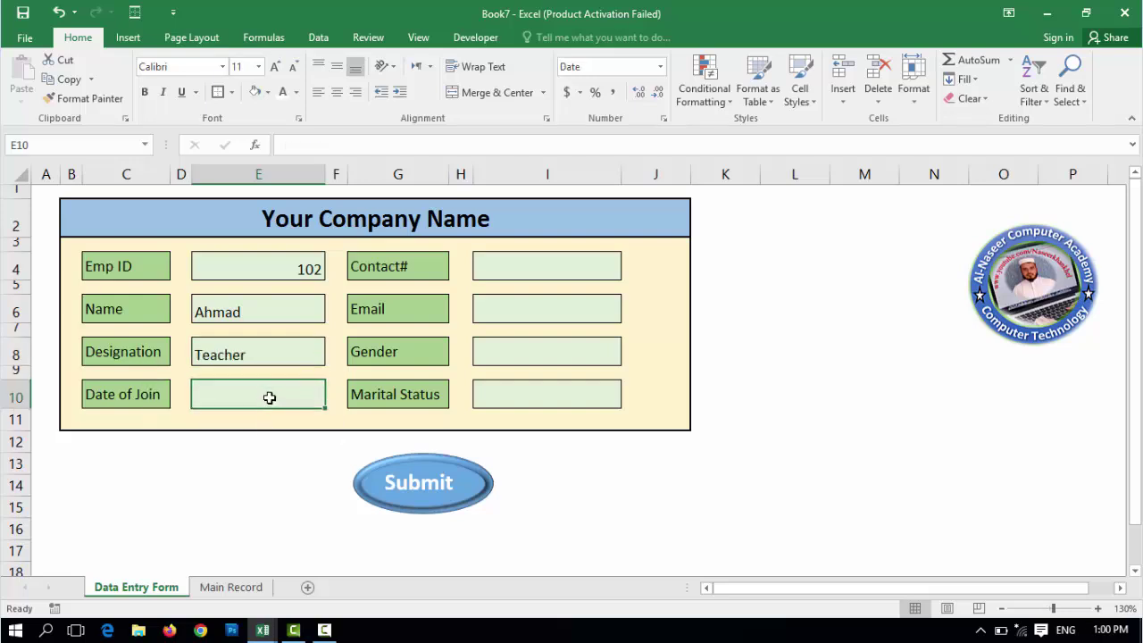
pyautogui.write('10')
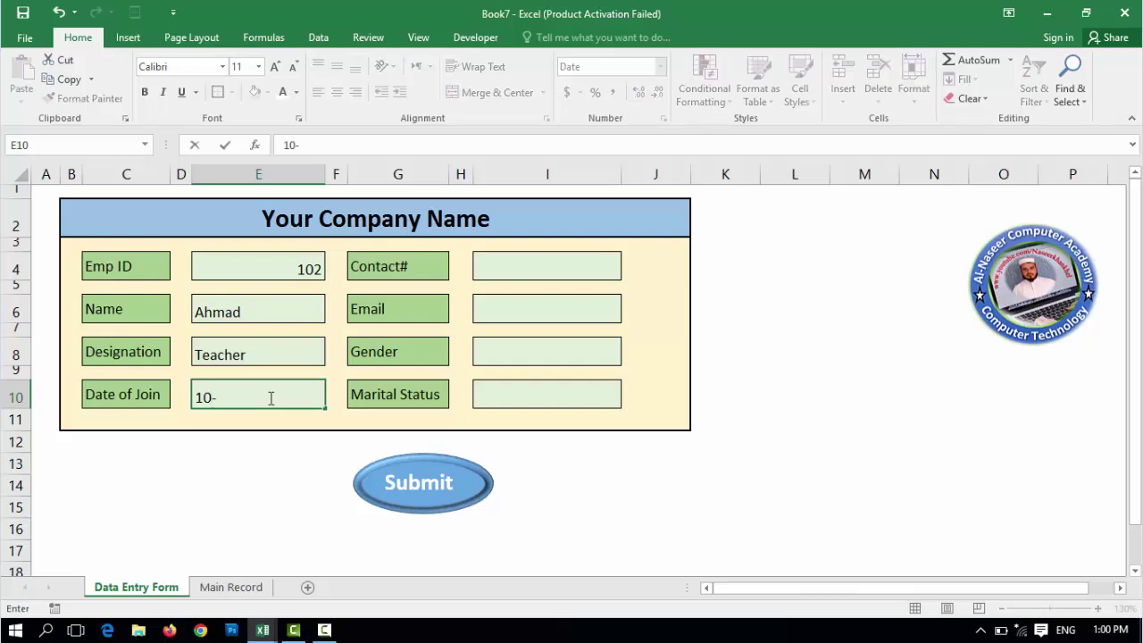
pyautogui.write('-12-2021')
pyautogui.press('Return')
# - Fill in the contact number and email, choose Male and Unmarried, and submit the record
pyautogui.click(540, 256)
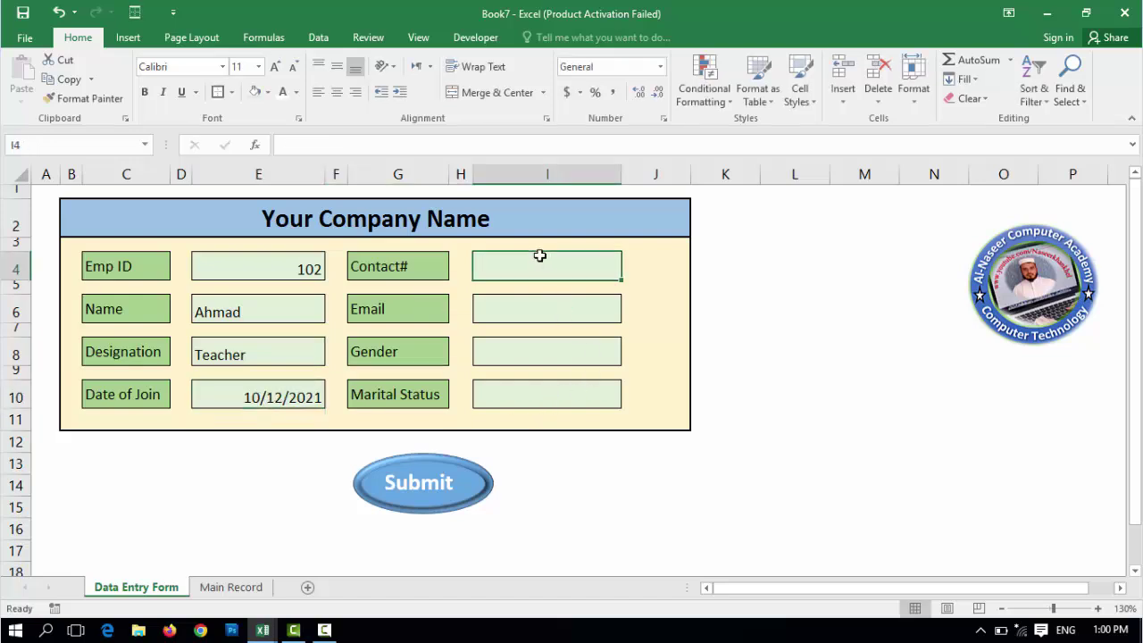
pyautogui.write('123123123')
pyautogui.click(546, 305)
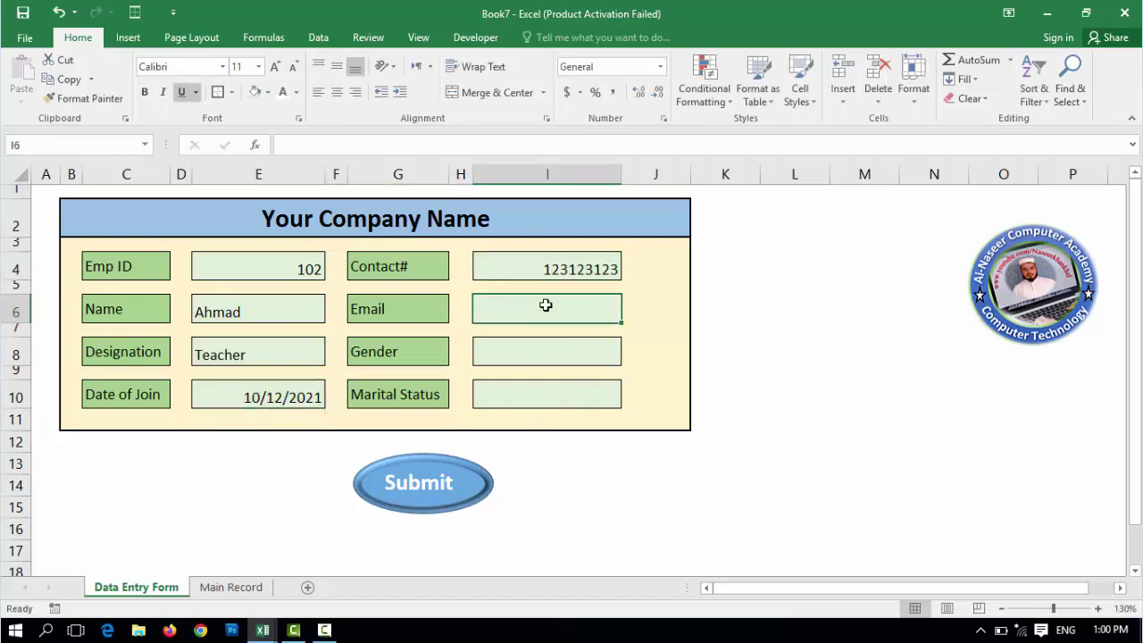
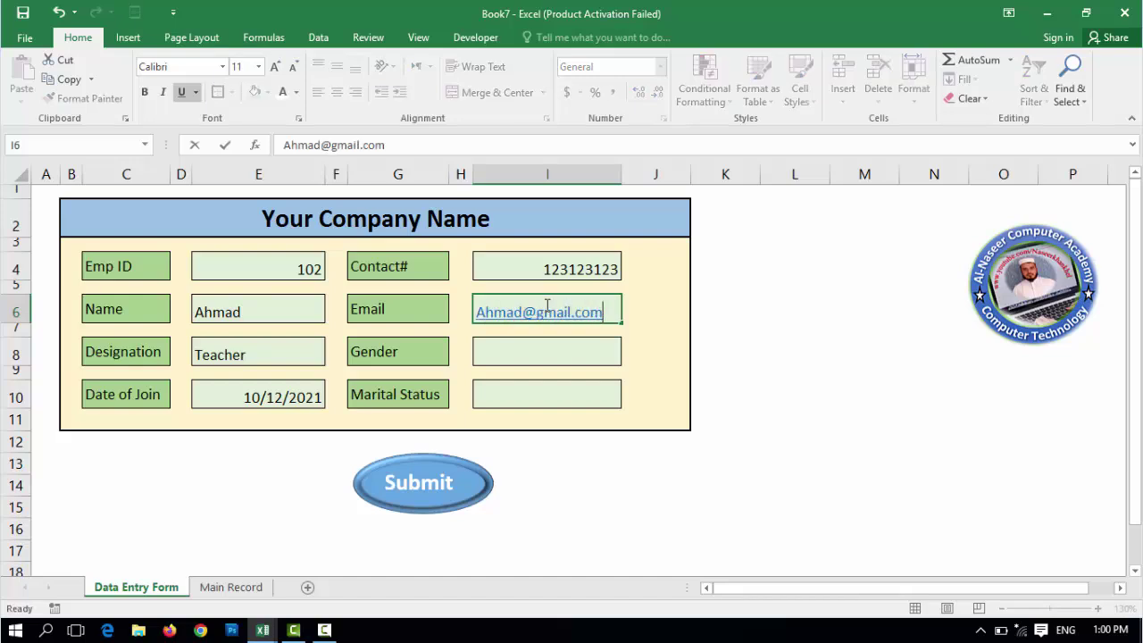
pyautogui.press('Return')
pyautogui.press('Down')
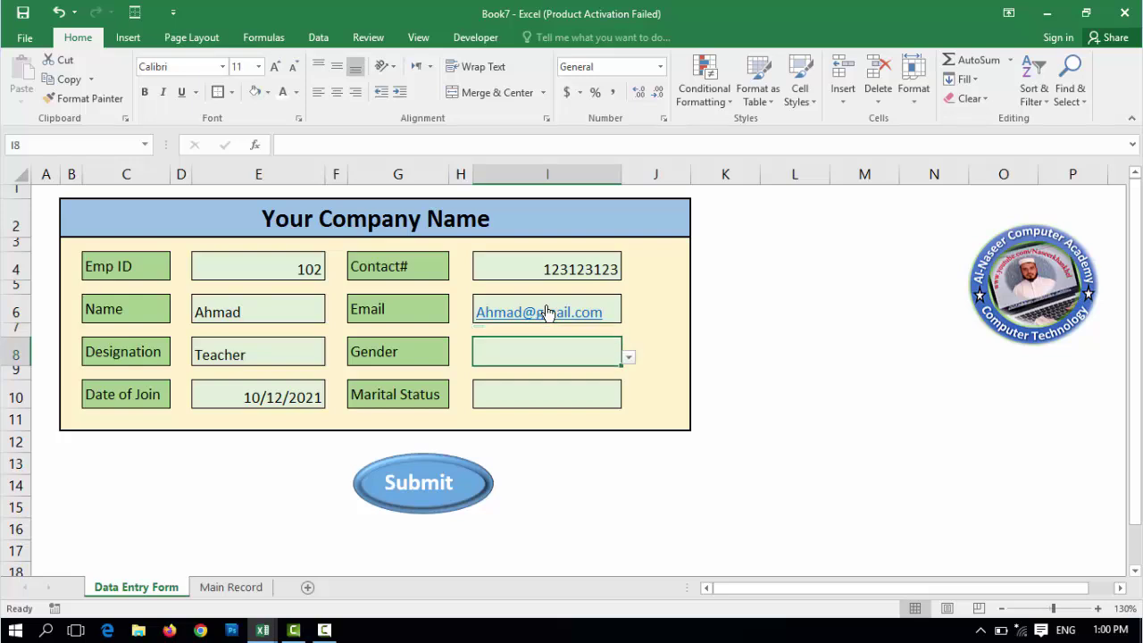
pyautogui.click(628, 357)
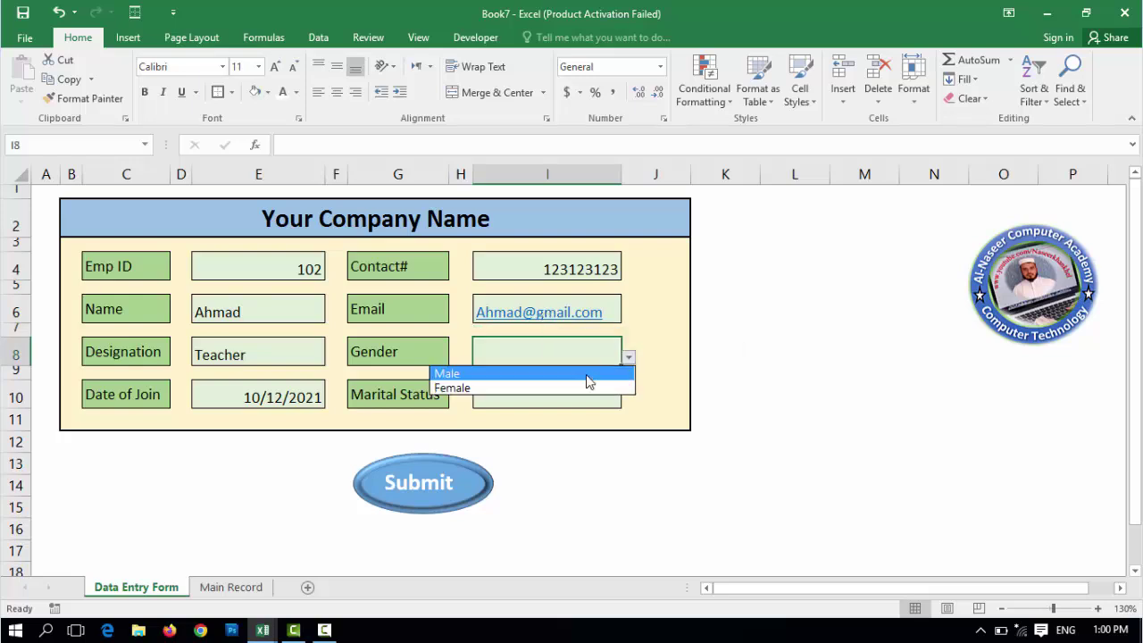
pyautogui.click(586, 374)
pyautogui.click(614, 397)
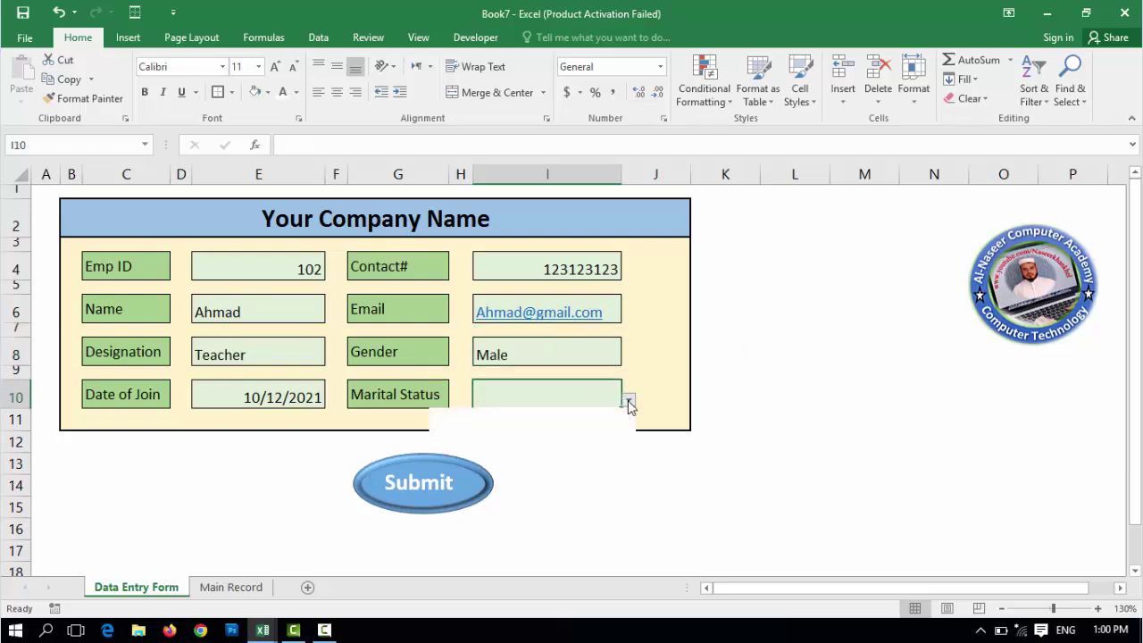
pyautogui.click(628, 399)
pyautogui.click(591, 432)
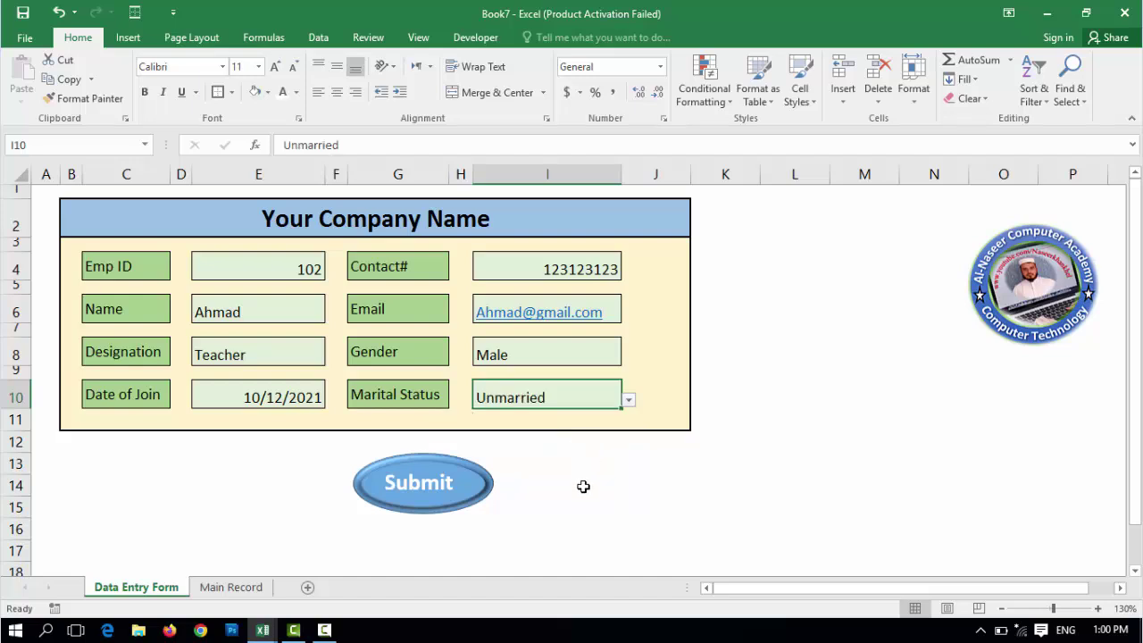
pyautogui.click(437, 501)
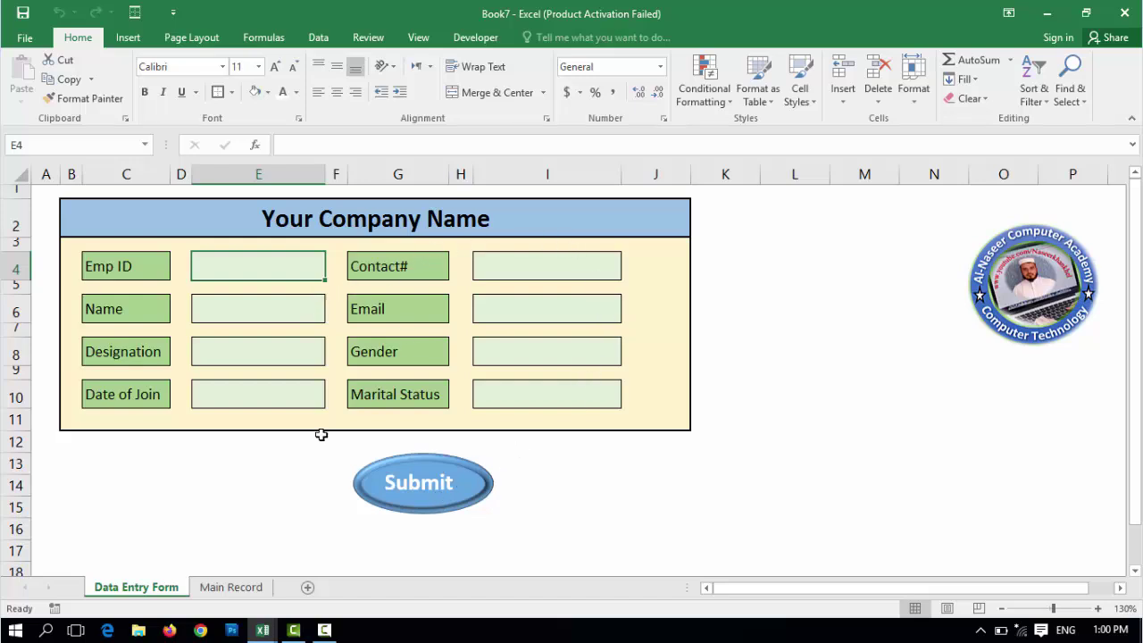
# - Format the Main Record D O J cells as Short Date, then return to the Data Entry Form
pyautogui.click(234, 587)
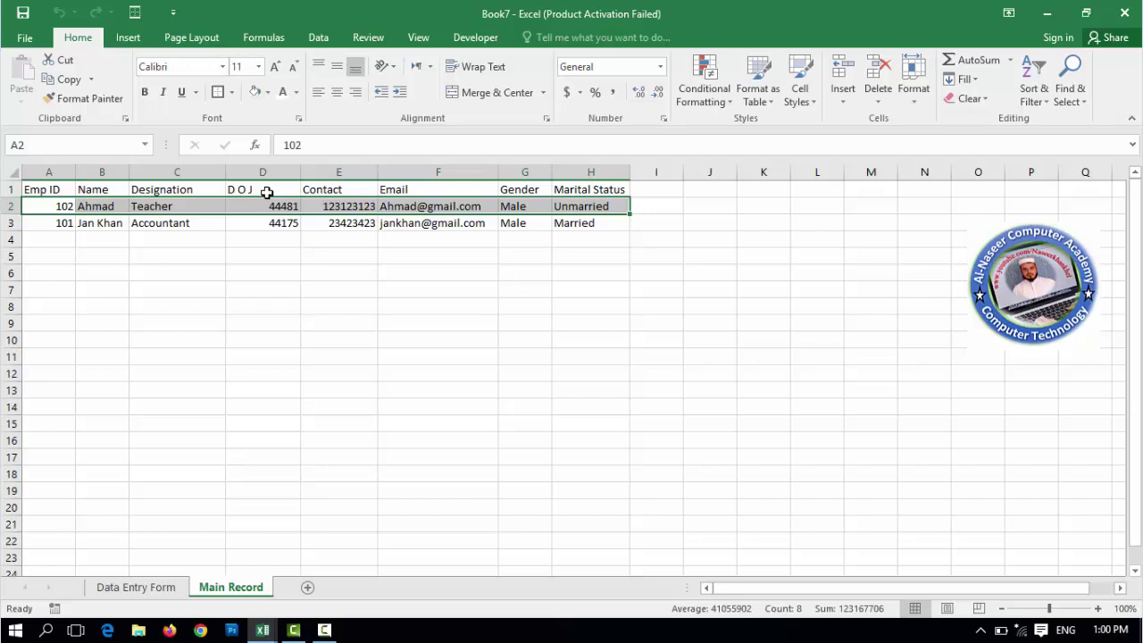
pyautogui.moveTo(268, 183); pyautogui.dragTo(274, 223)
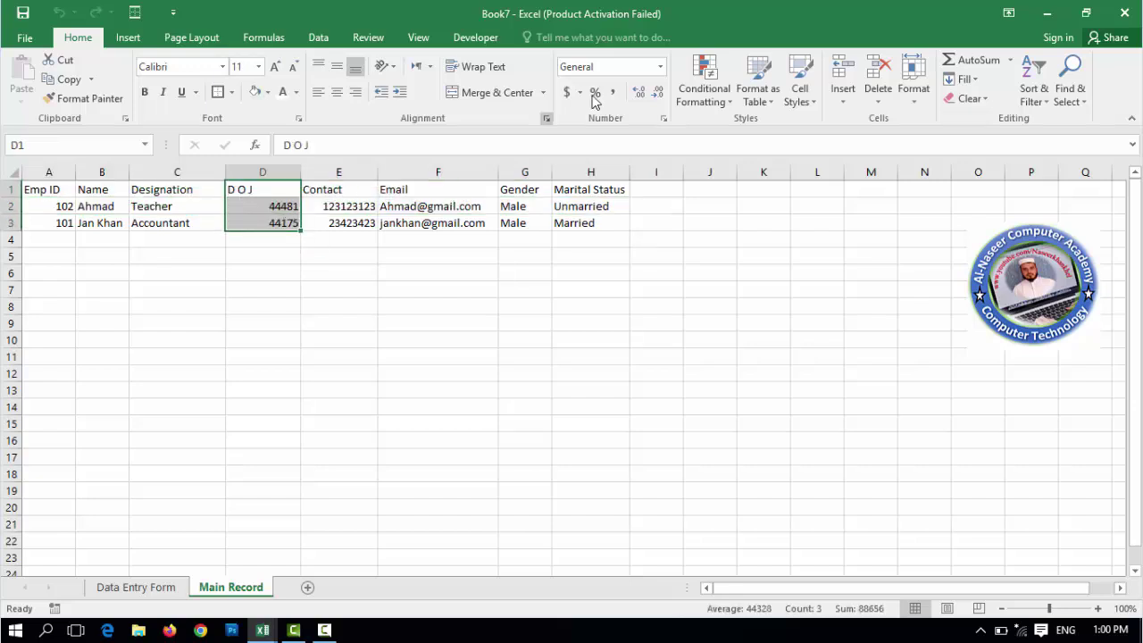
pyautogui.click(660, 67)
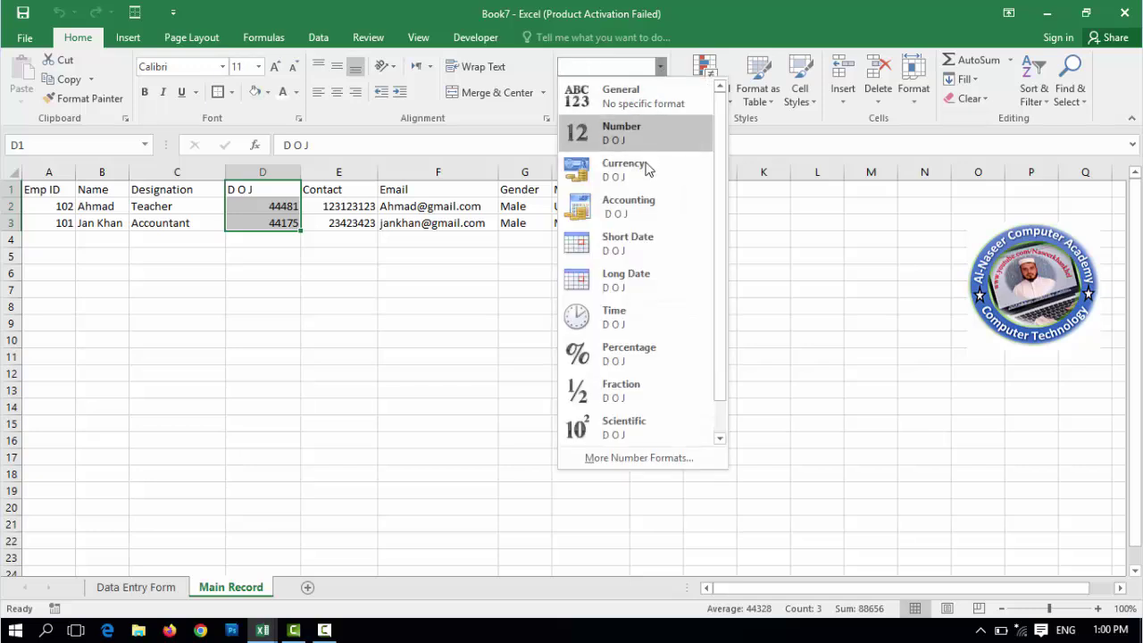
pyautogui.click(647, 256)
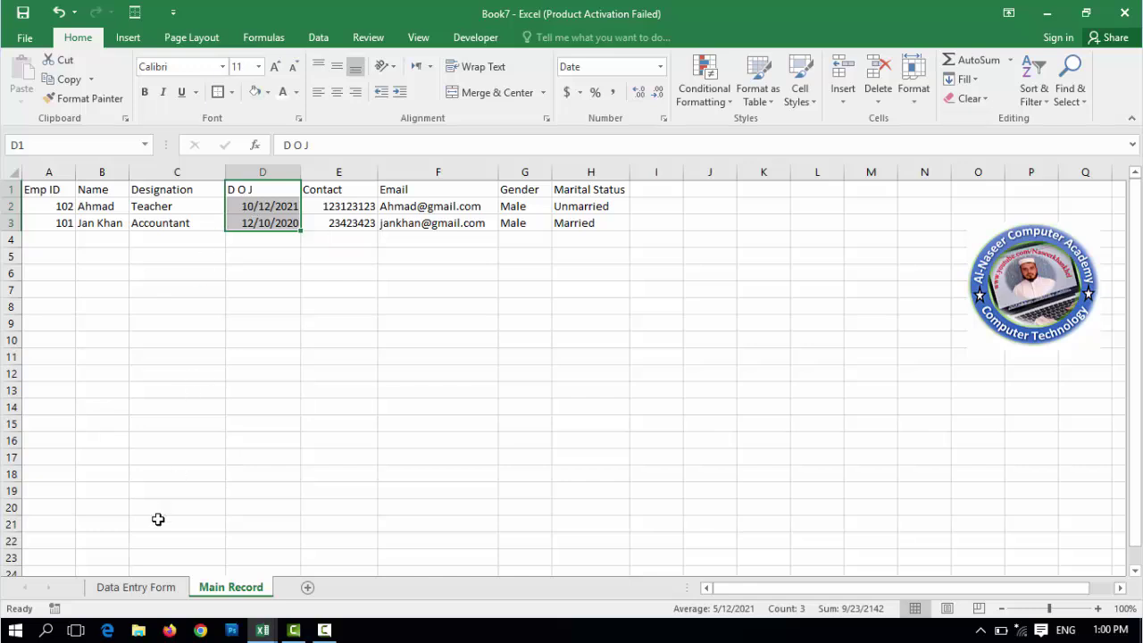
pyautogui.click(139, 587)
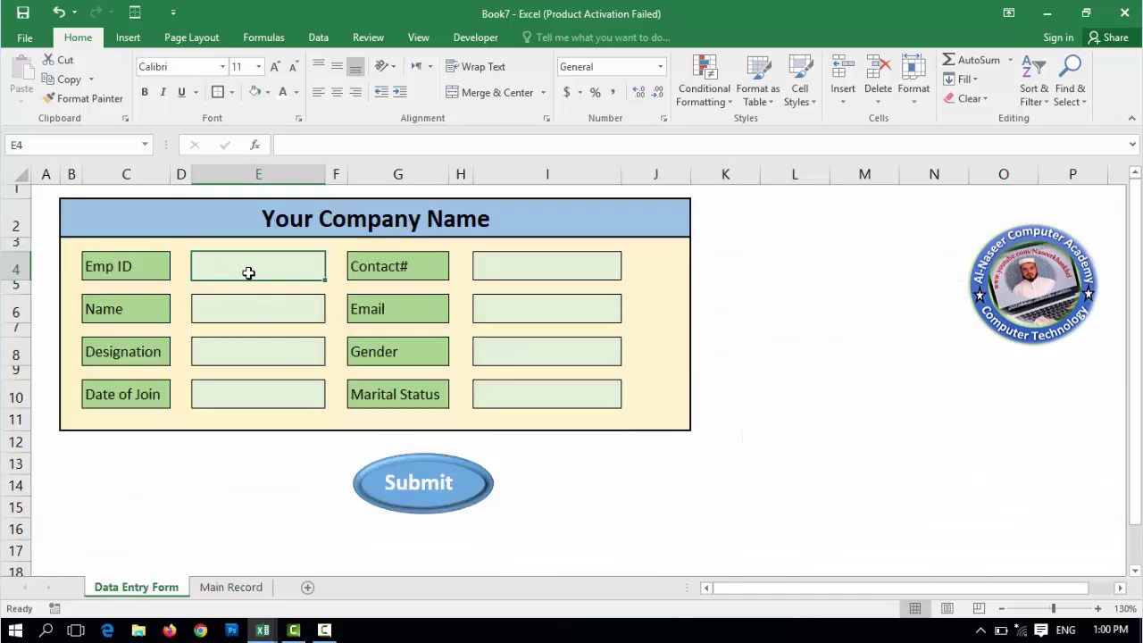
# - Enter Emp ID 103, the employee's name, designation Helper and today's date as join date
pyautogui.write('103')
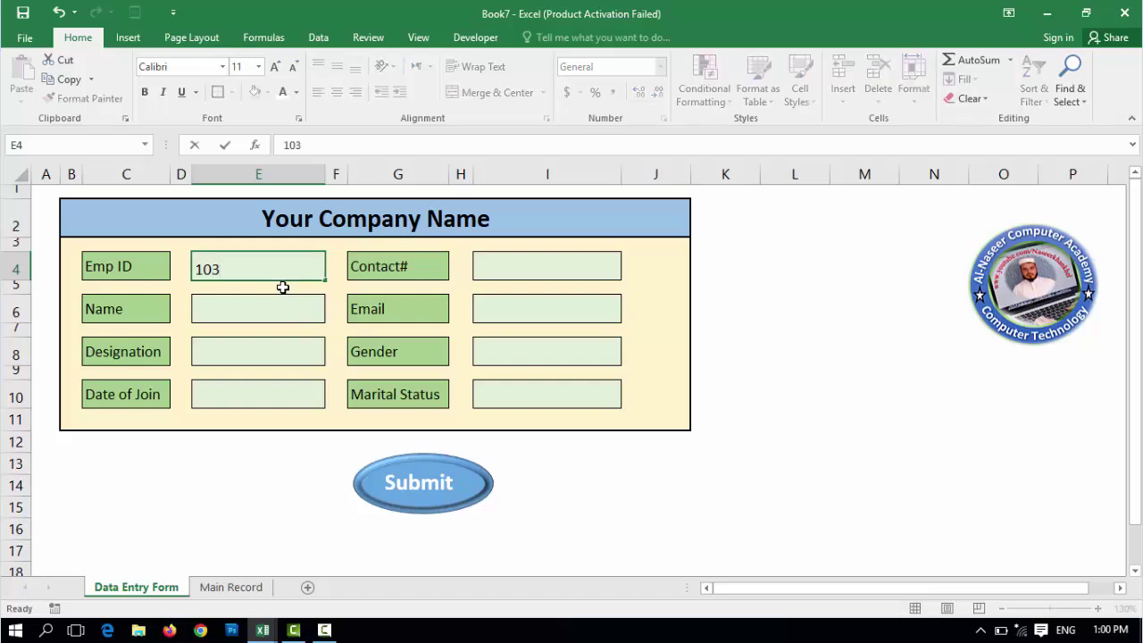
pyautogui.press('Return')
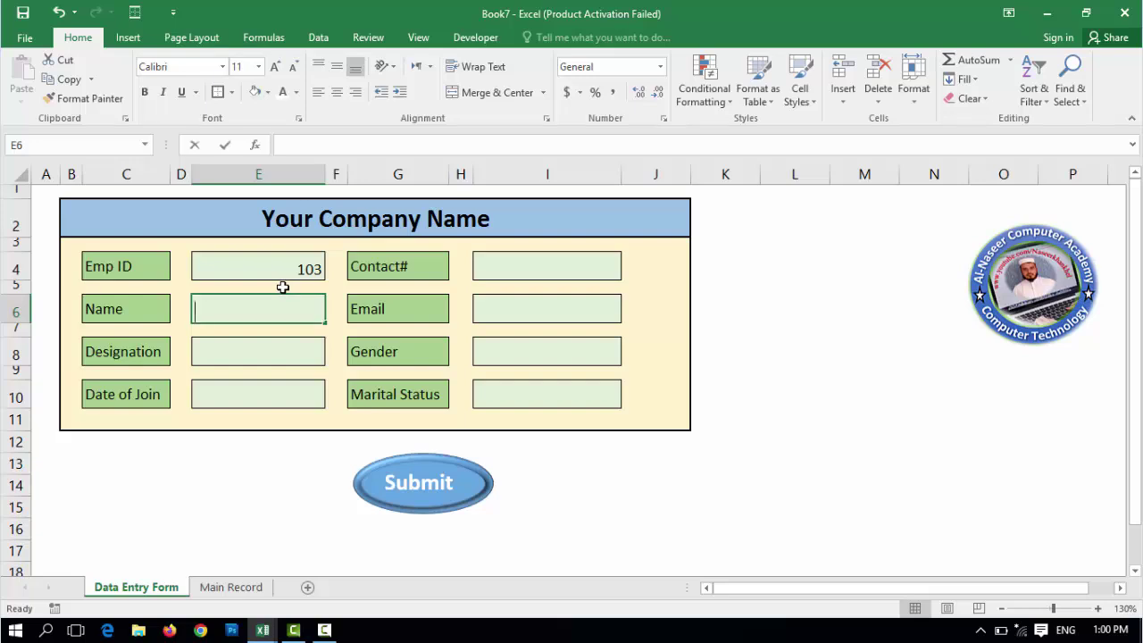
pyautogui.write('Kamal')
pyautogui.press('Return')
pyautogui.press('Return')
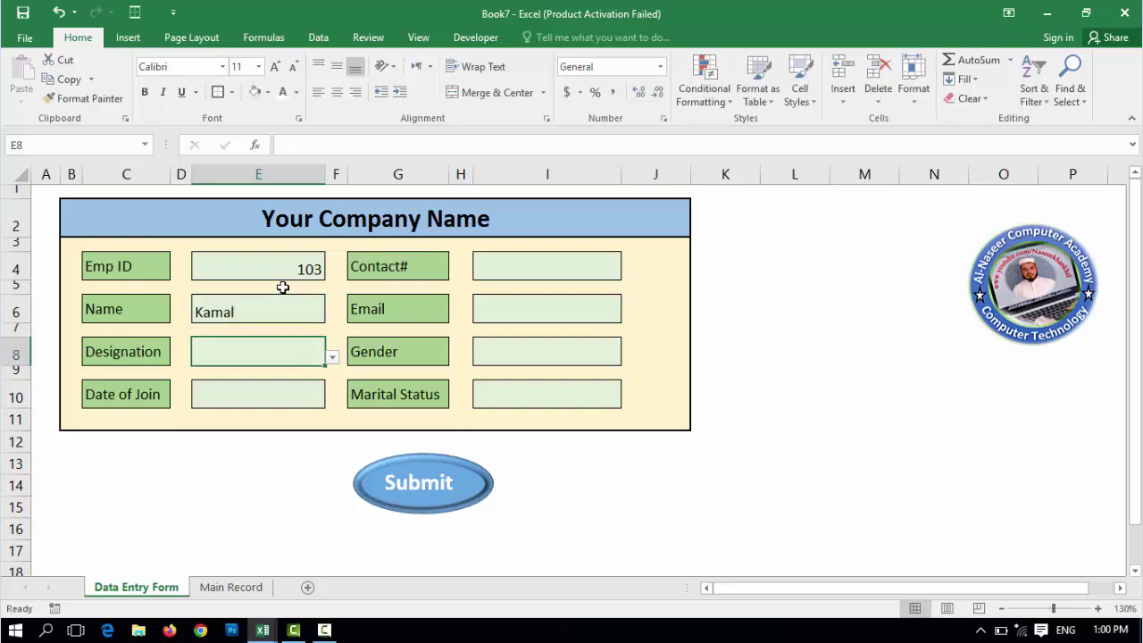
pyautogui.click(332, 359)
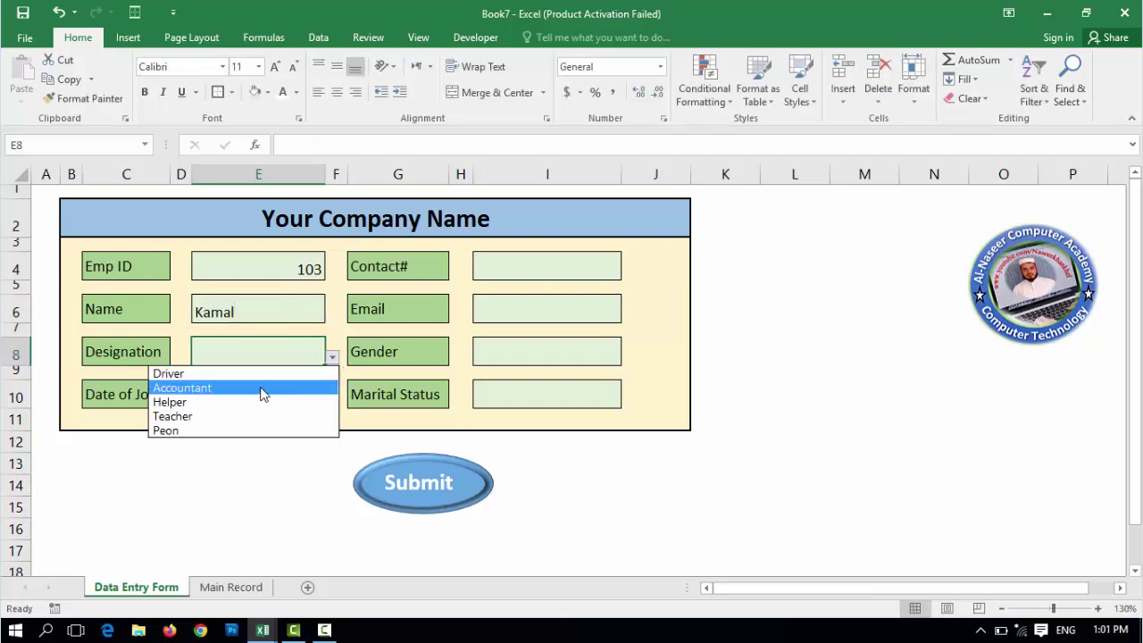
pyautogui.click(250, 403)
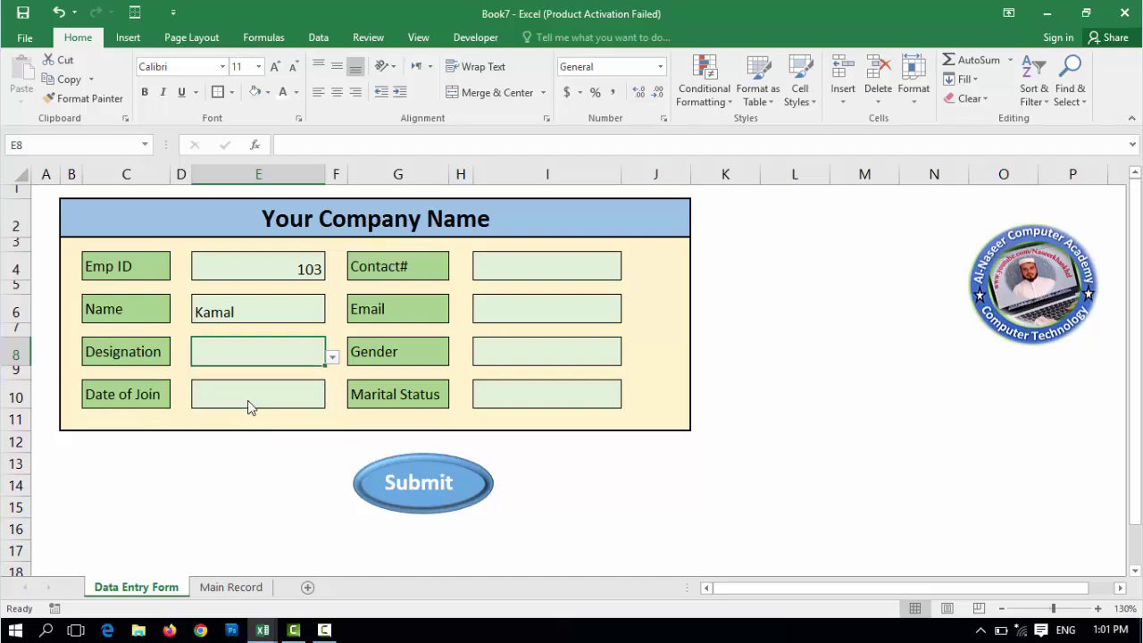
pyautogui.click(258, 396)
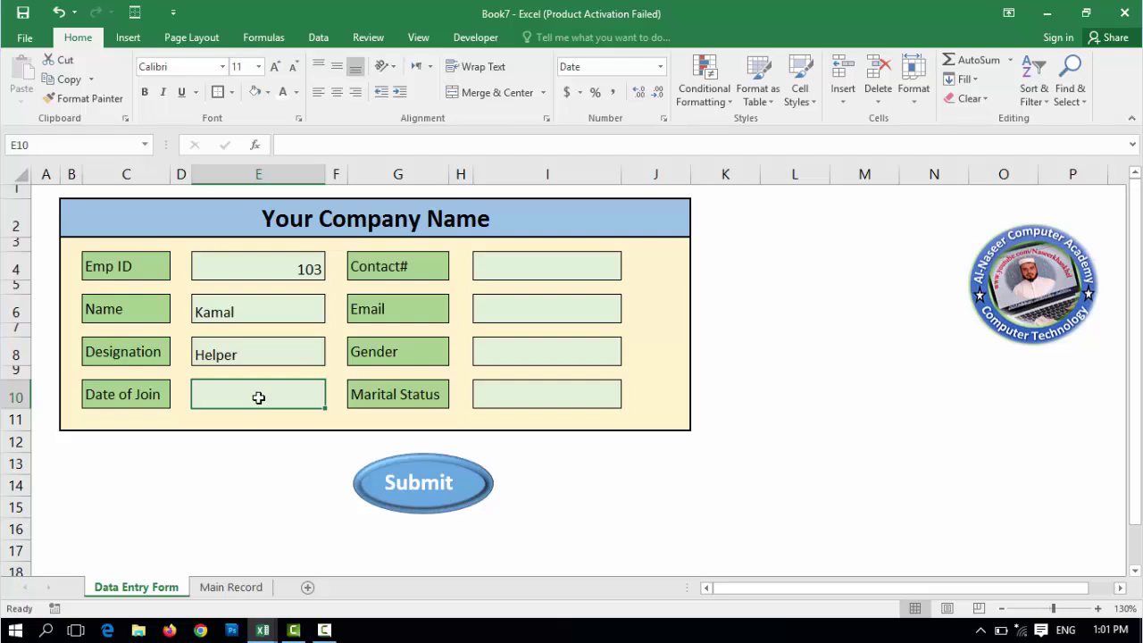
pyautogui.hotkey('ctrl', ';')
pyautogui.press('Return')
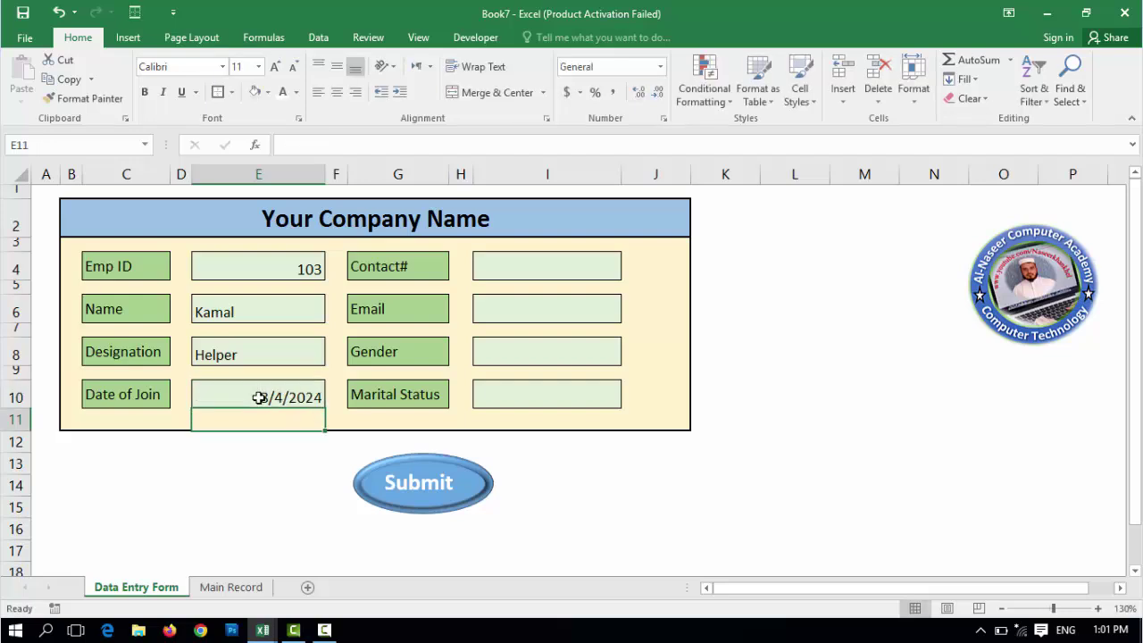
# - Fill in the contact number and email, choose Male and Married, and submit the record
pyautogui.click(516, 260)
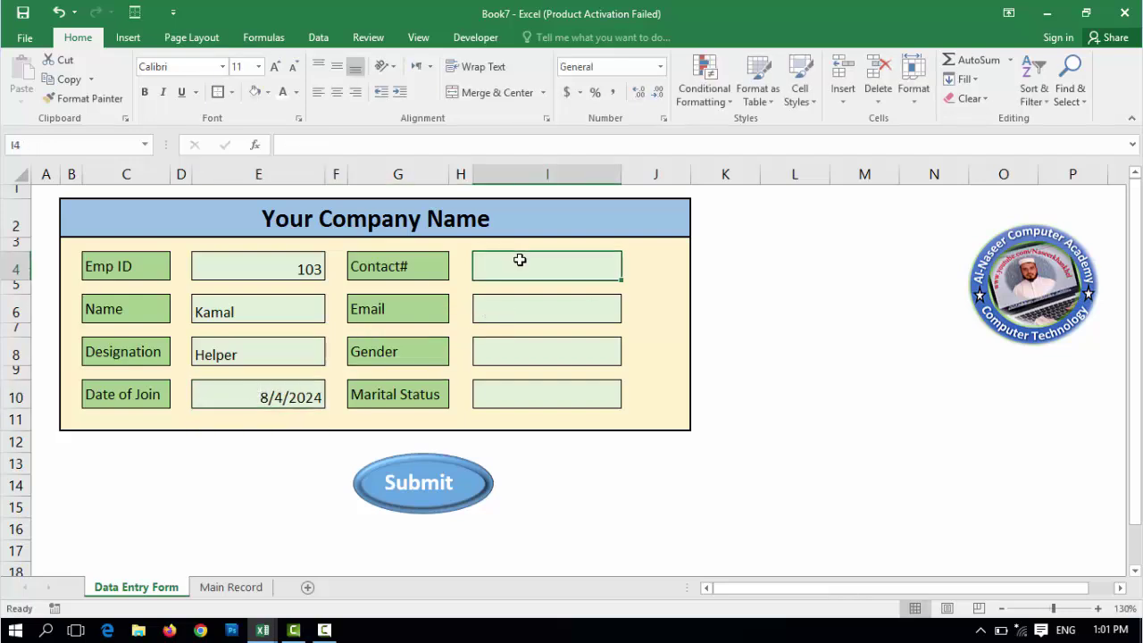
pyautogui.write('234234234')
pyautogui.click(538, 310)
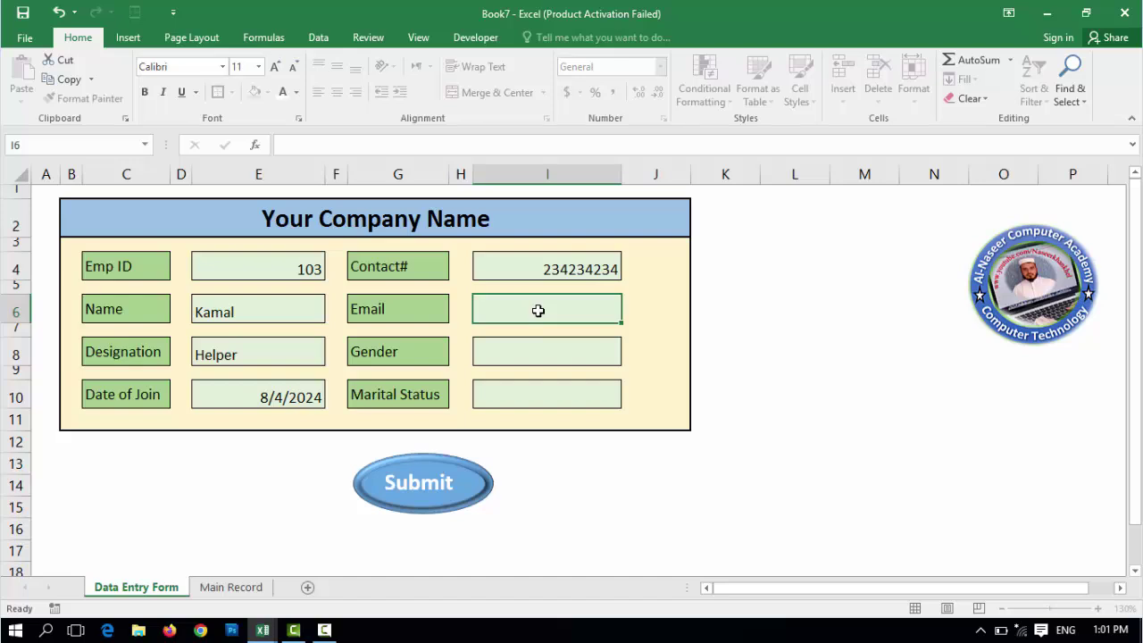
pyautogui.press('Return')
pyautogui.press('Return')
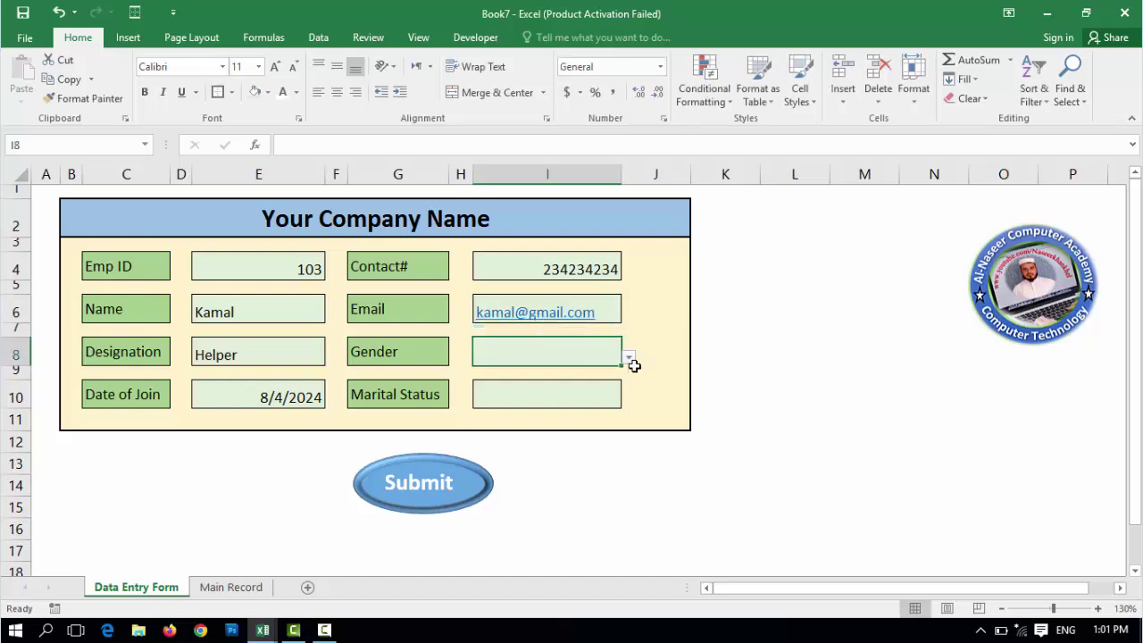
pyautogui.click(630, 360)
pyautogui.click(598, 373)
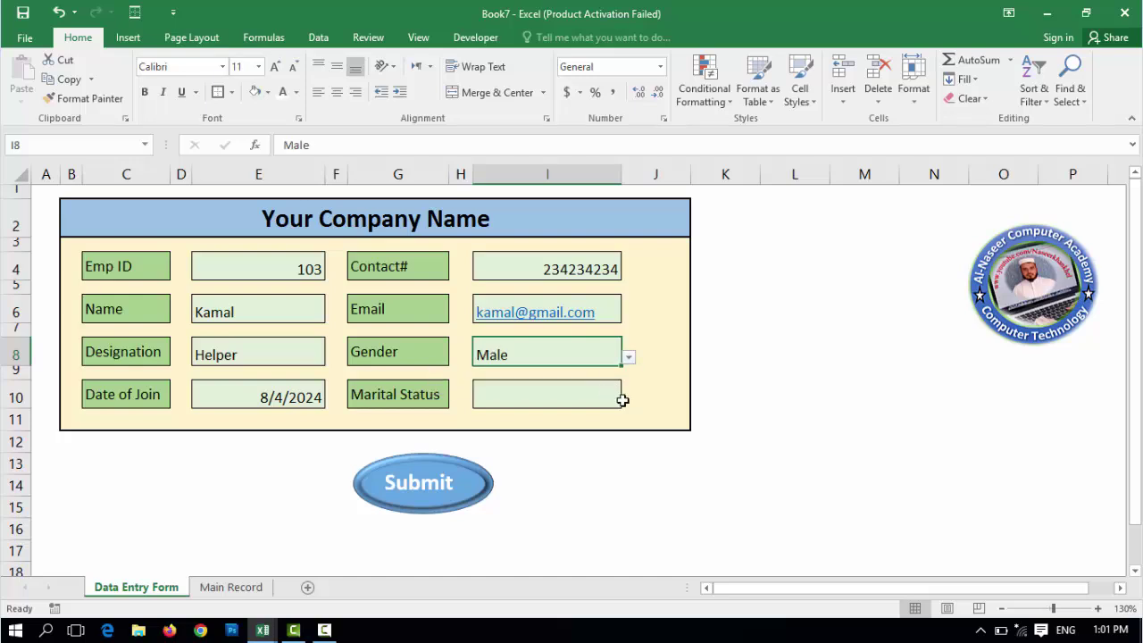
pyautogui.click(603, 398)
pyautogui.click(629, 400)
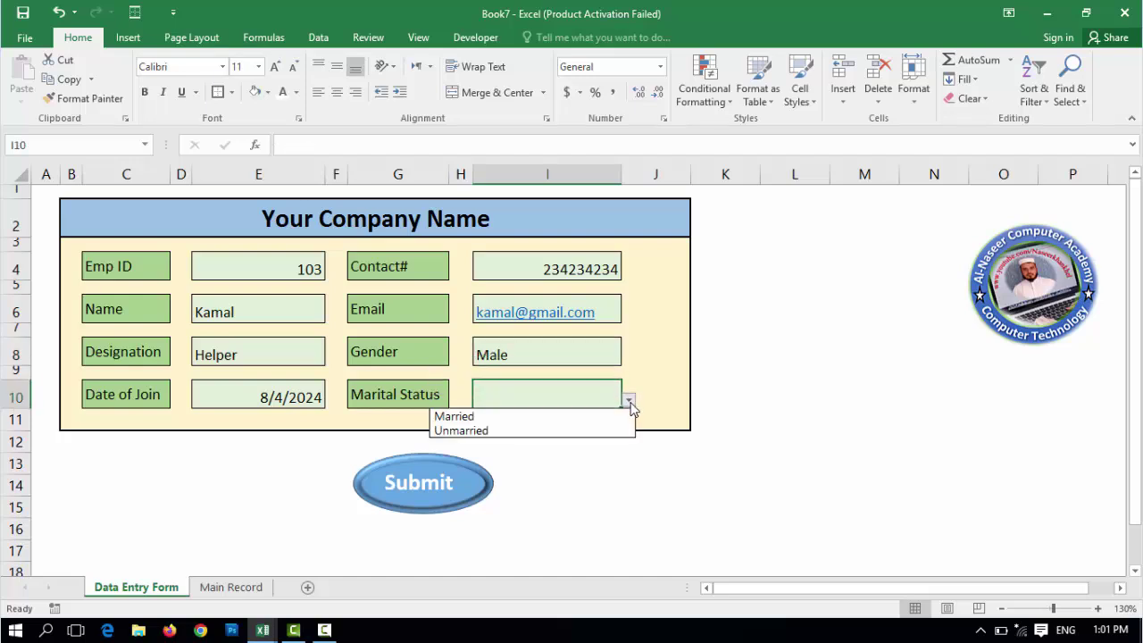
pyautogui.click(570, 412)
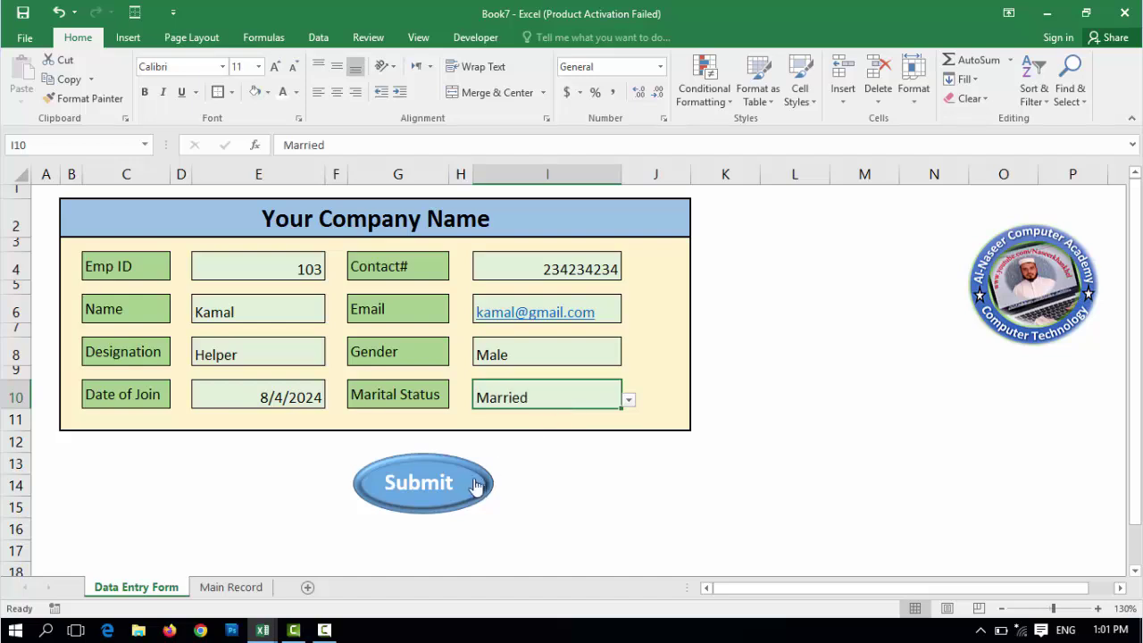
pyautogui.click(437, 490)
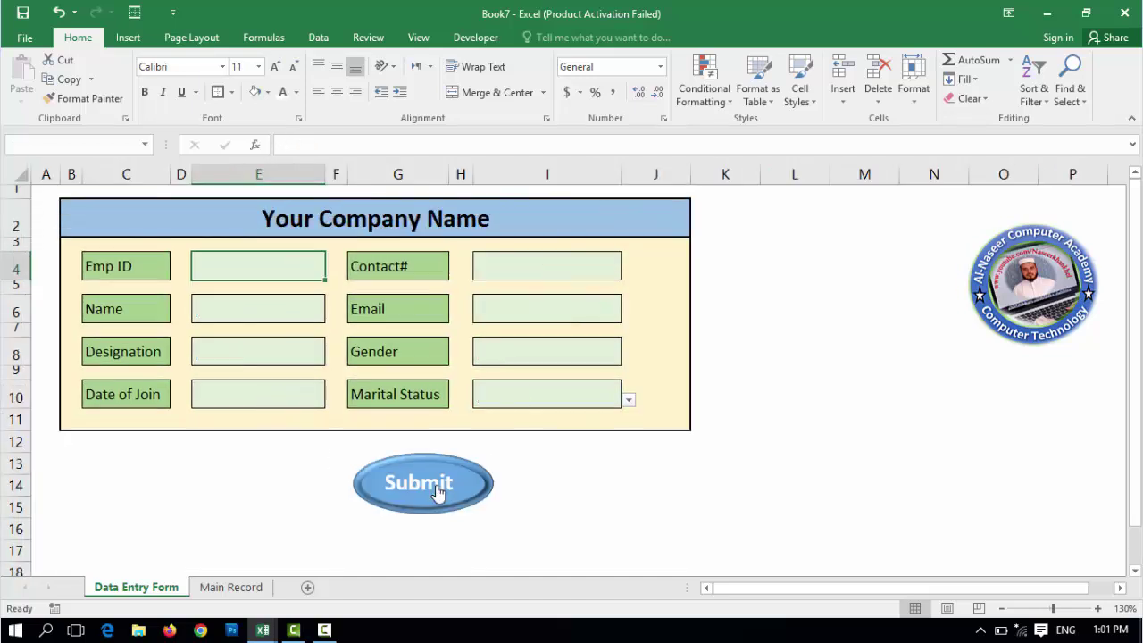
pyautogui.click(231, 587)
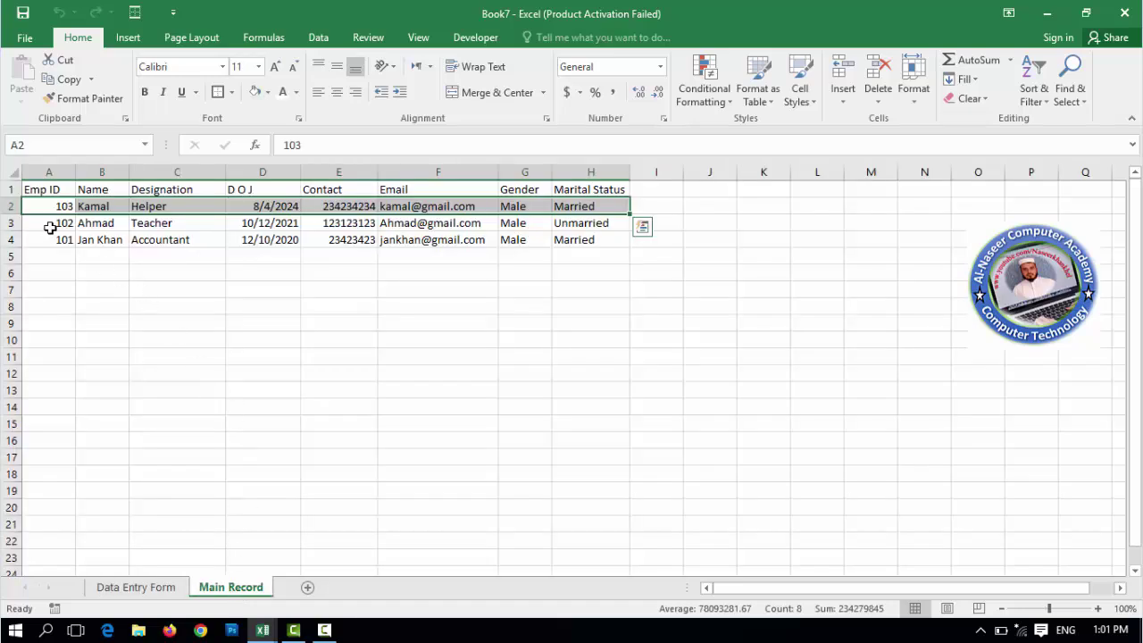
pyautogui.scroll(3, 227, 294)
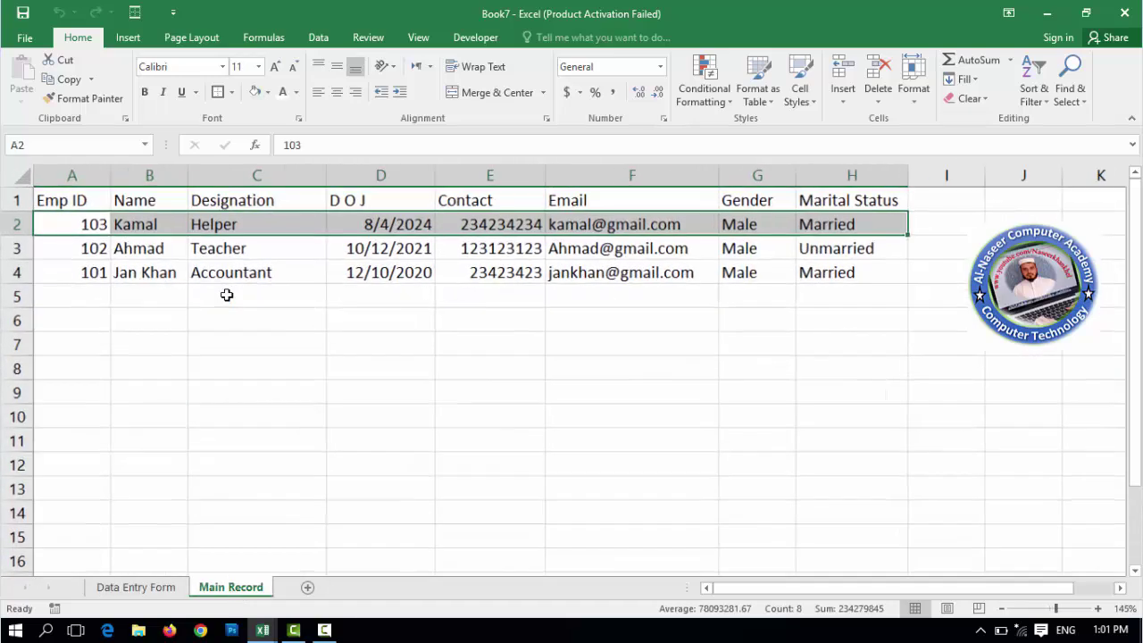
pyautogui.scroll(1, 227, 294)
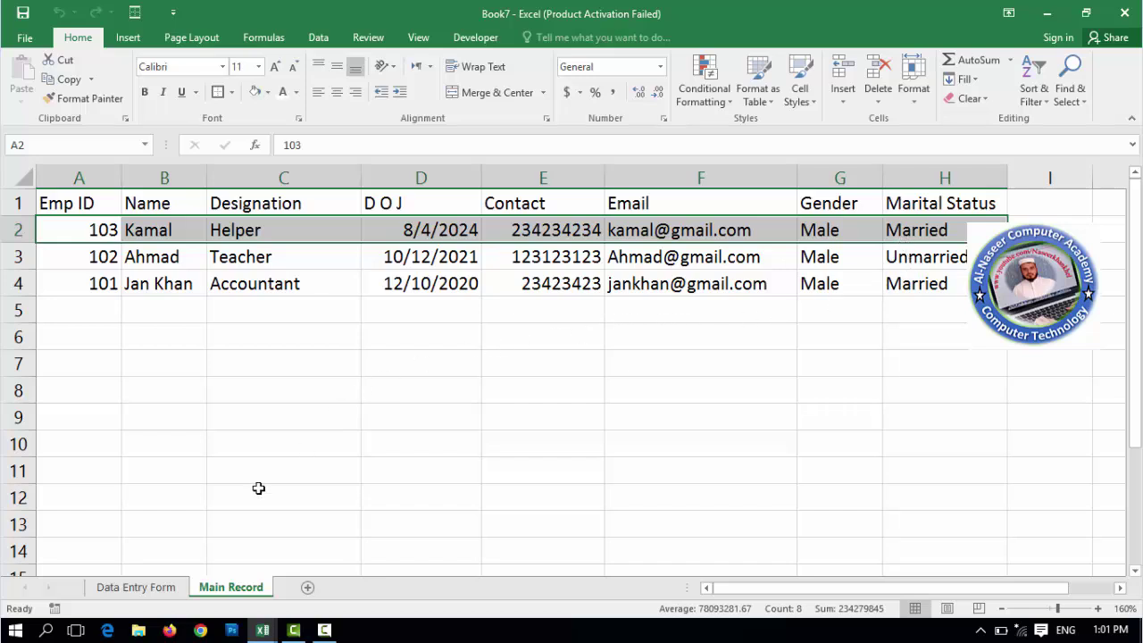
pyautogui.click(161, 588)
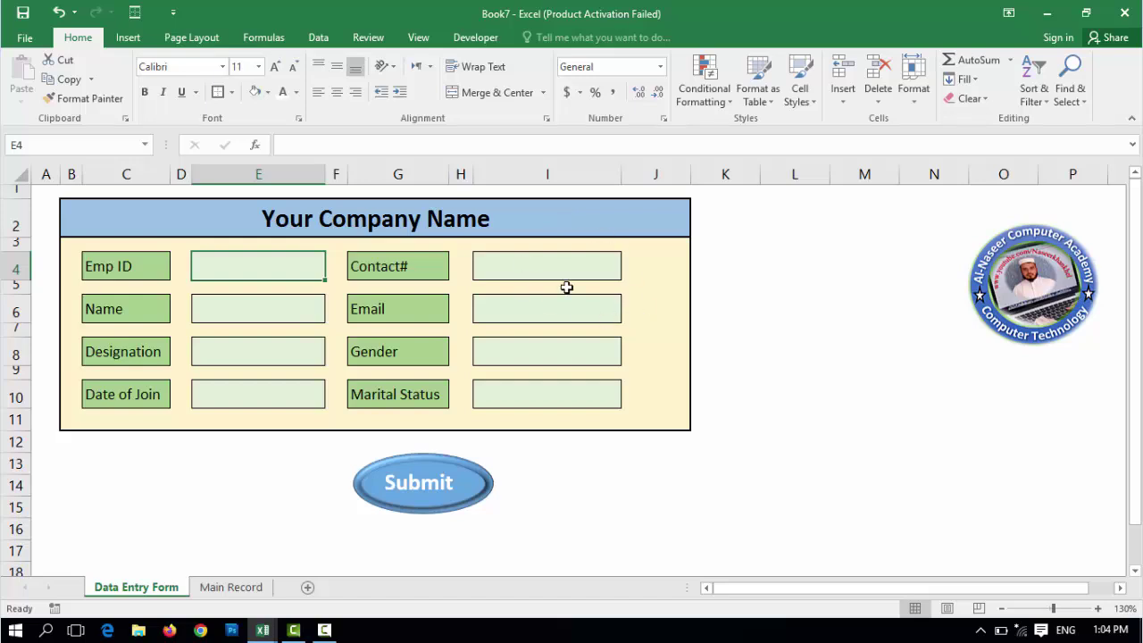
# - Save to the Desktop, replacing the Book7 file name with Emp Data Entry Work
pyautogui.hotkey('ctrl', 's')
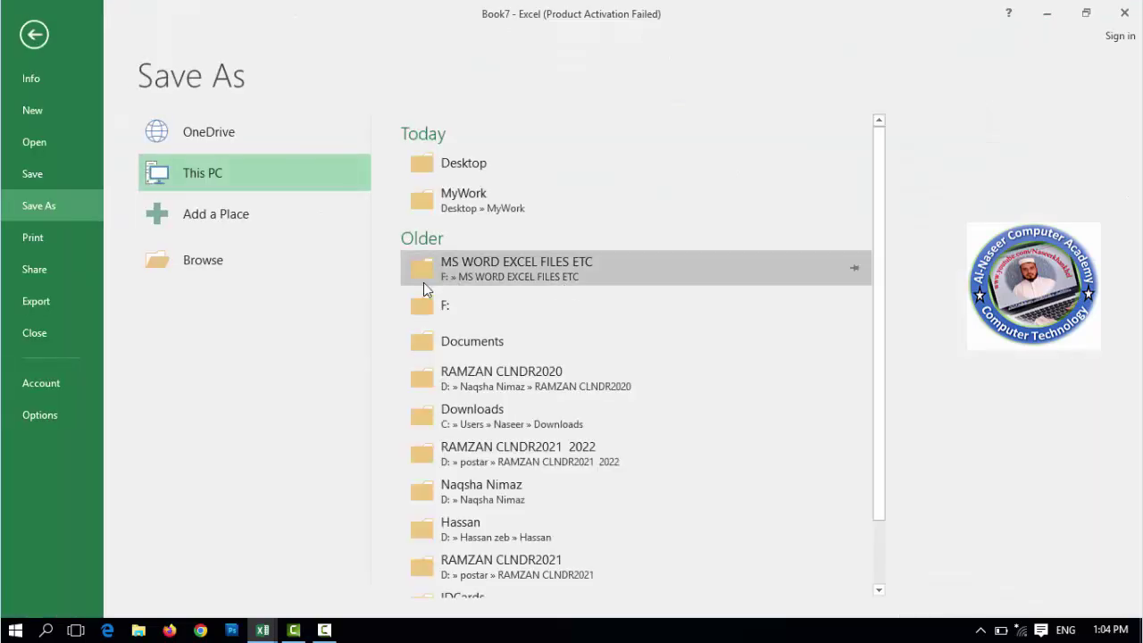
pyautogui.click(212, 267)
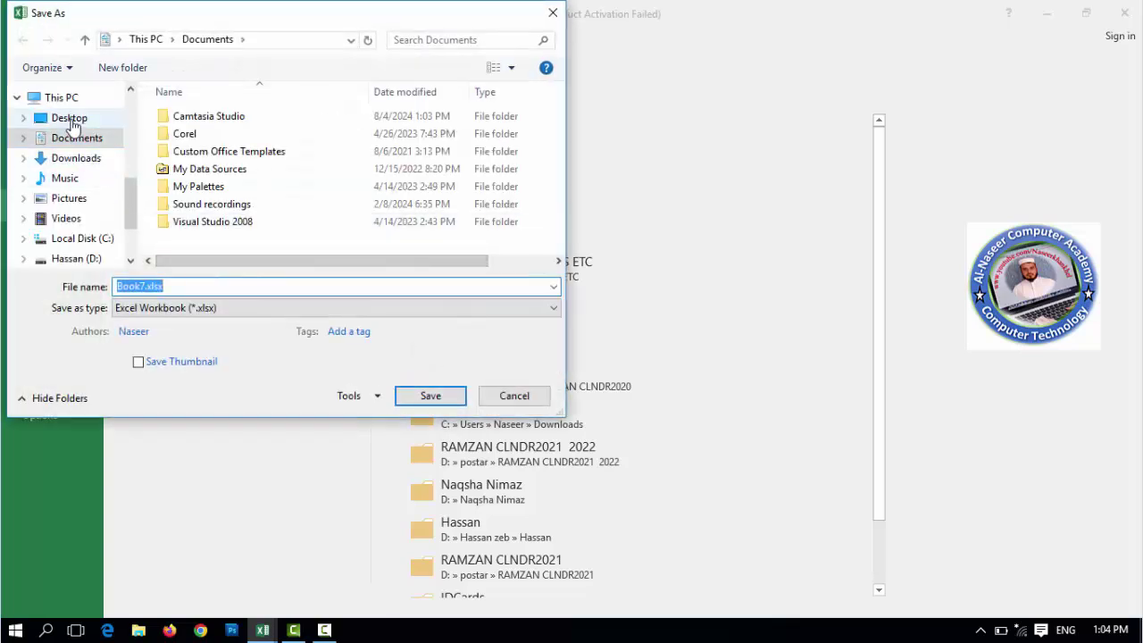
pyautogui.click(71, 122)
pyautogui.click(158, 286)
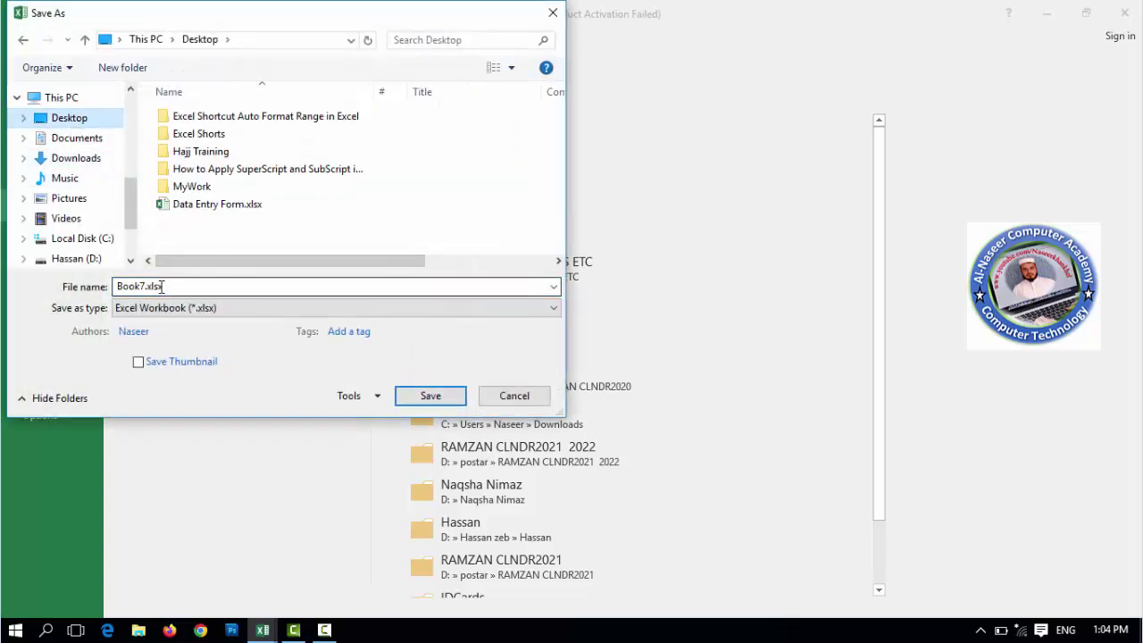
pyautogui.click(145, 286)
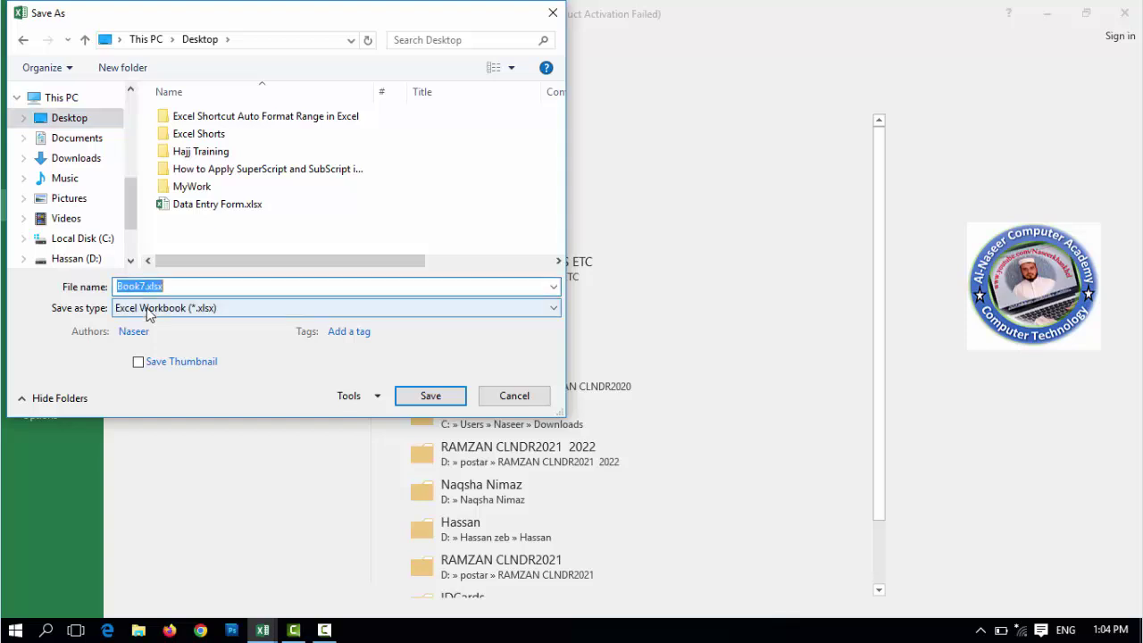
pyautogui.press('Left')
pyautogui.press('BackSpace')
pyautogui.press('BackSpace')
pyautogui.press('BackSpace')
pyautogui.press('BackSpace')
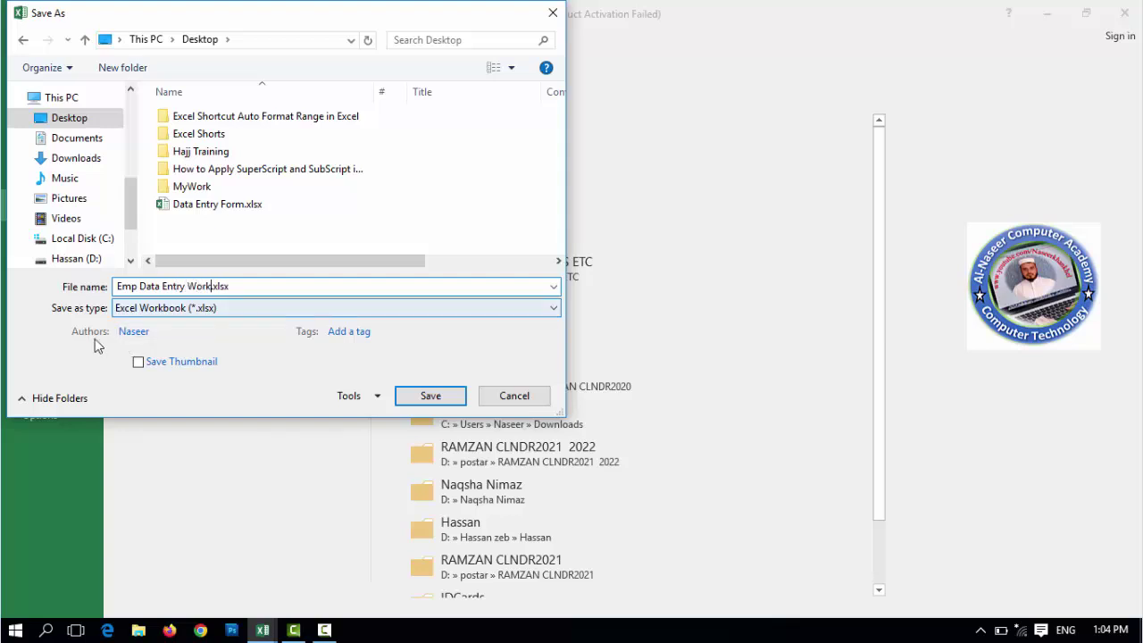
# - Set the file type to Excel Macro-Enabled Workbook (*.xlsm) and save
pyautogui.click(550, 312)
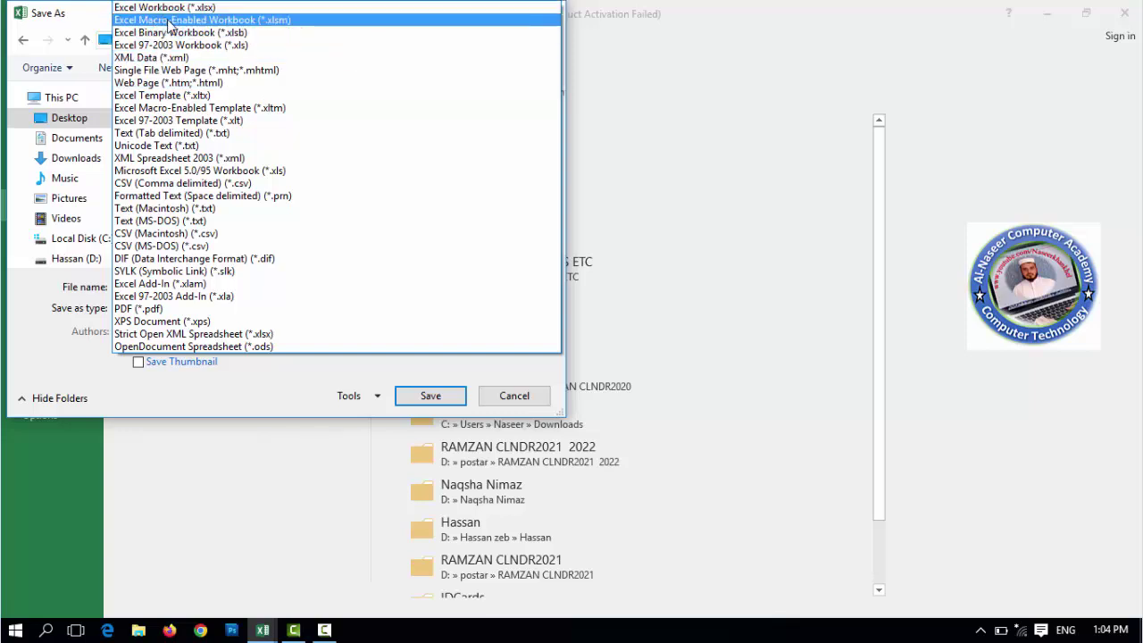
pyautogui.click(250, 21)
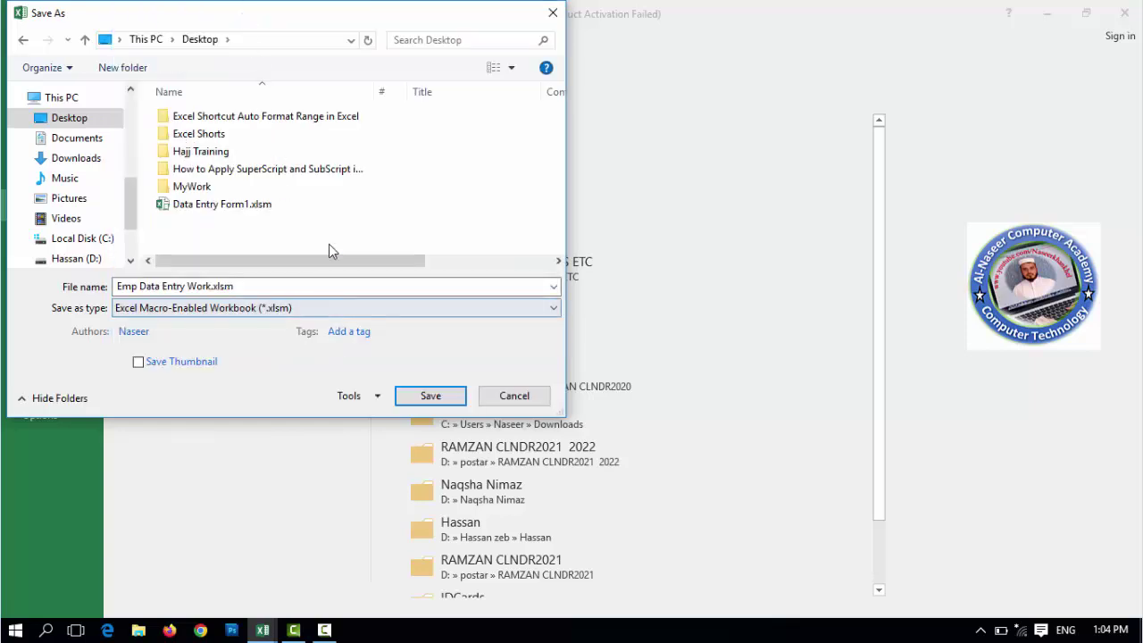
pyautogui.moveTo(273, 26); pyautogui.dragTo(372, 59)
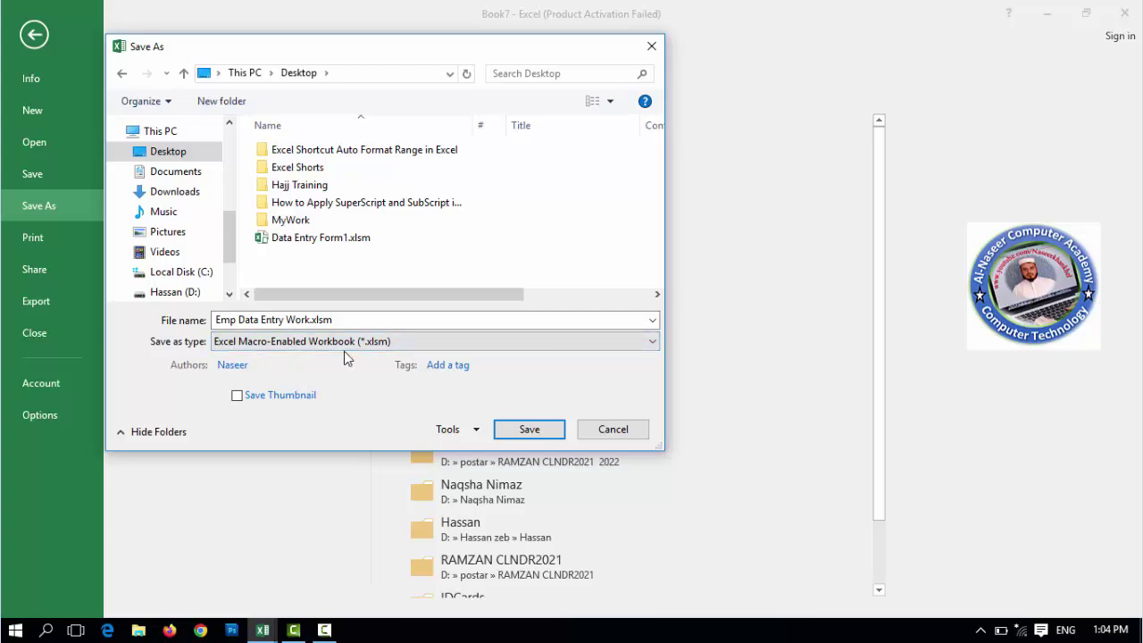
pyautogui.click(529, 430)
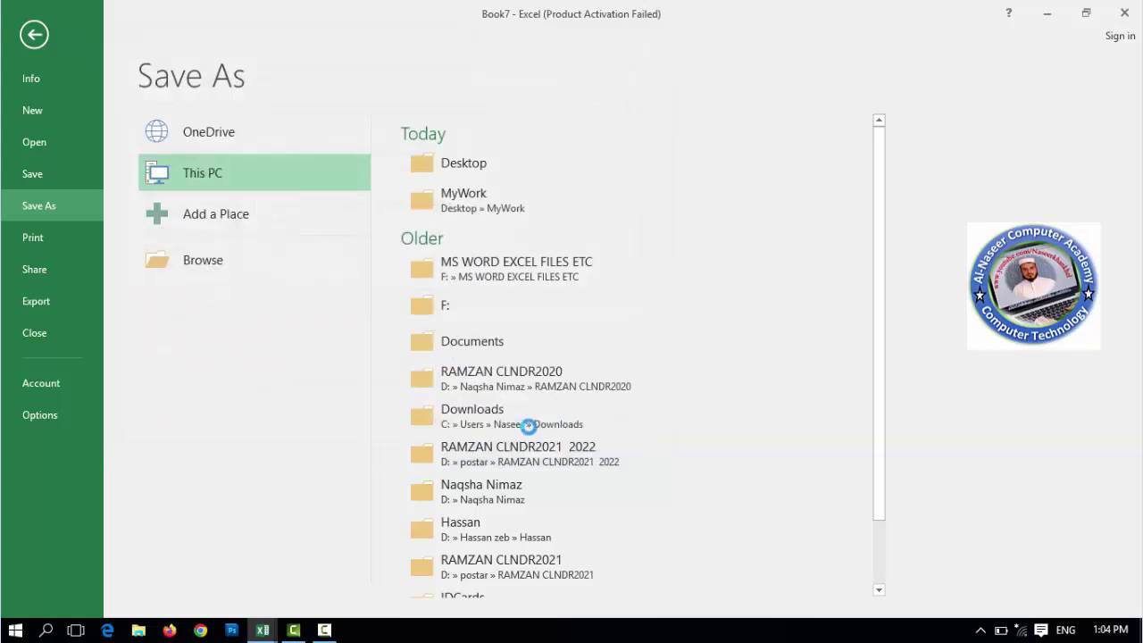